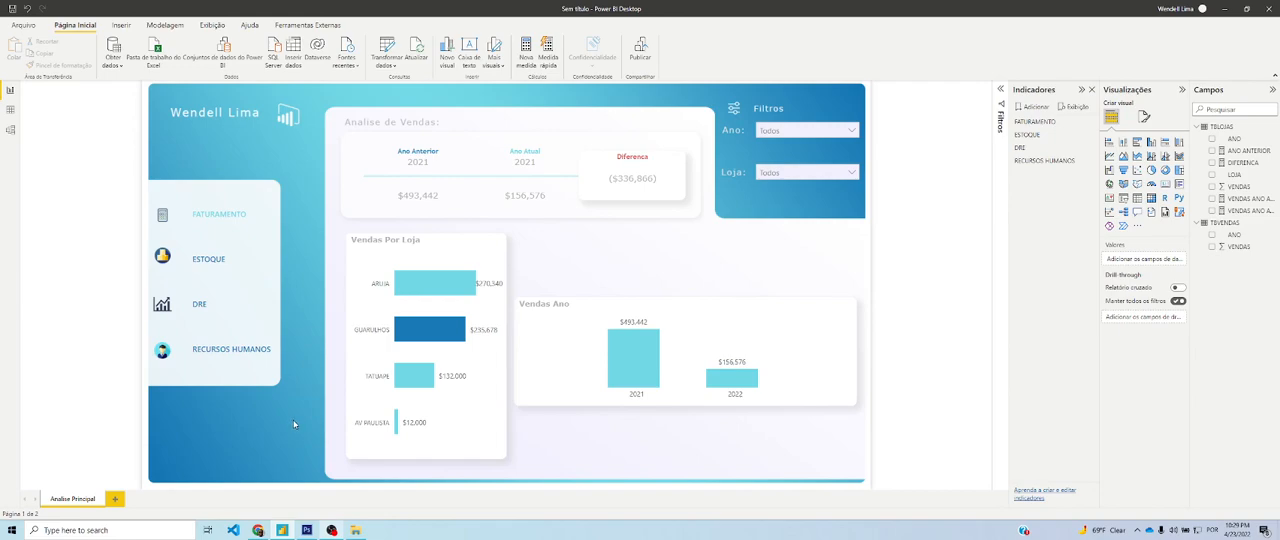
# Look over the Adobe Photoshop product page in Chrome and return to the Power BI report
pyautogui.moveTo(262, 526)
pyautogui.click(265, 500)
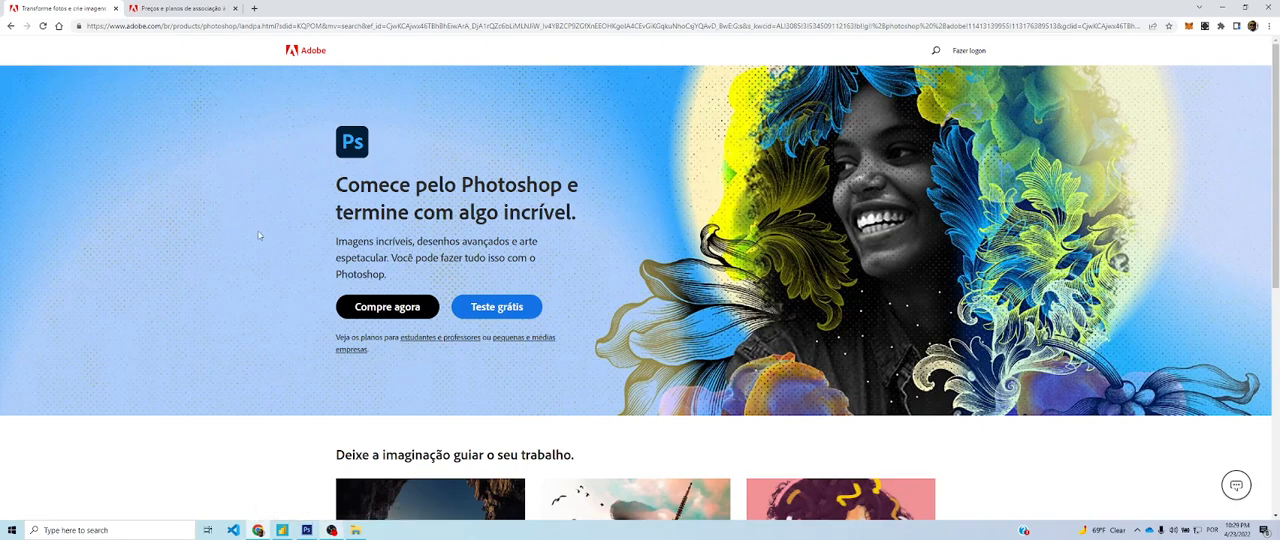
pyautogui.scroll(-4, 258, 235)
pyautogui.scroll(3, 258, 233)
pyautogui.scroll(-3, 258, 231)
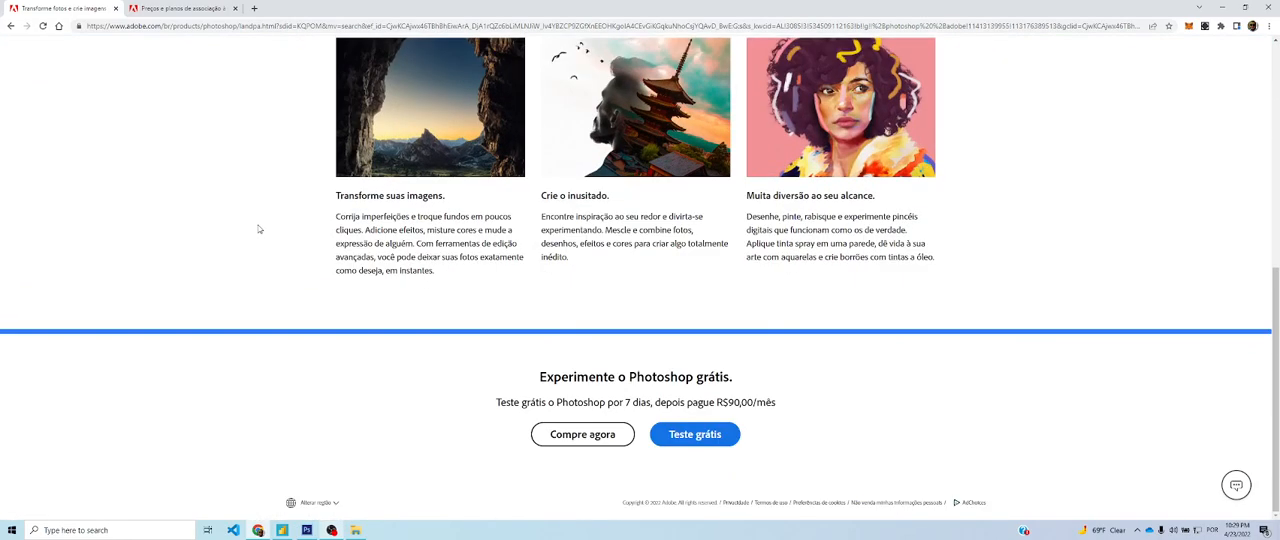
pyautogui.scroll(10, 274, 250)
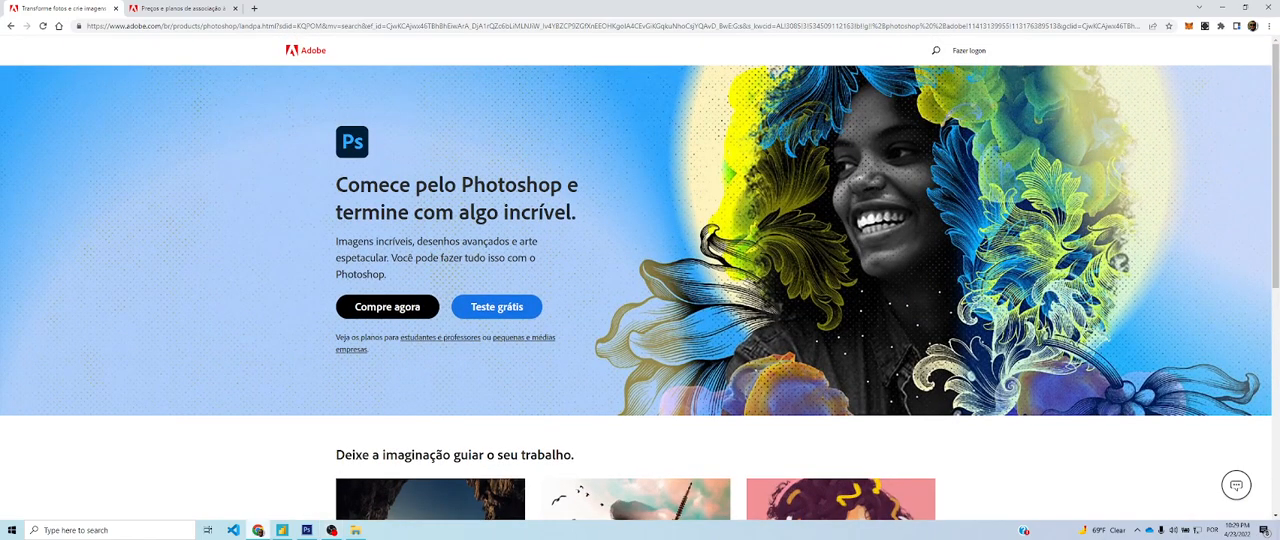
pyautogui.click(282, 530)
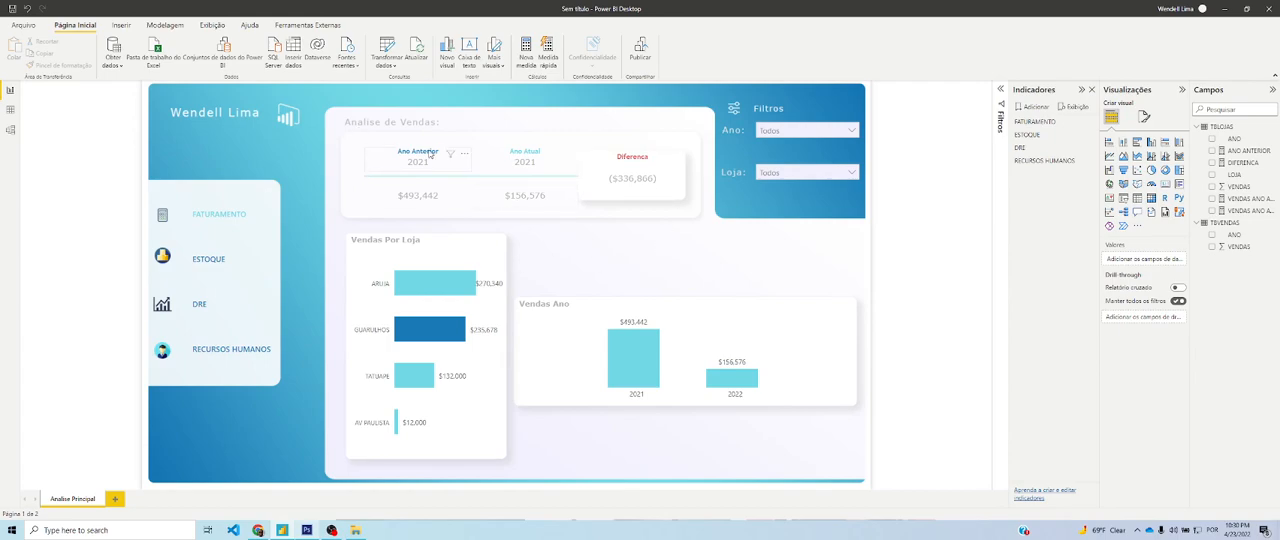
# Search Google for "wireframe" in a new Chrome tab and show the image results
pyautogui.click(260, 531)
pyautogui.click(254, 8)
pyautogui.write('WIREFR&aqs=chrome.0.0i433i512j69i57j0i512l7.1676j0j7&sourceid=chrome&ie=UTF-8')
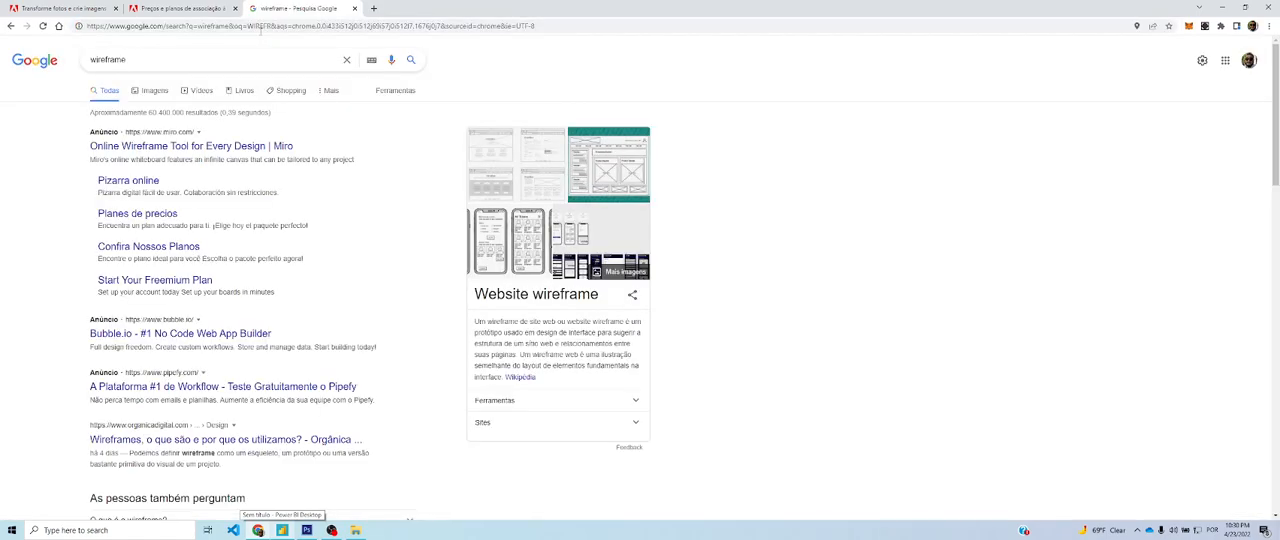
pyautogui.click(154, 90)
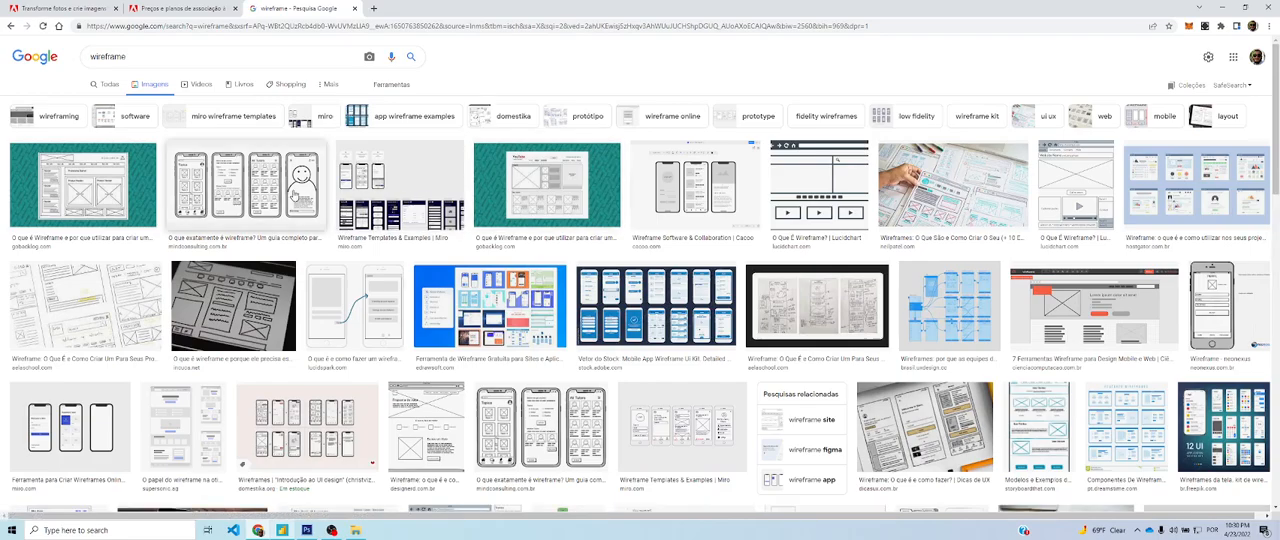
# Preview the Mind Consulting mobile app wireframe and skim the surrounding image results
pyautogui.click(296, 196)
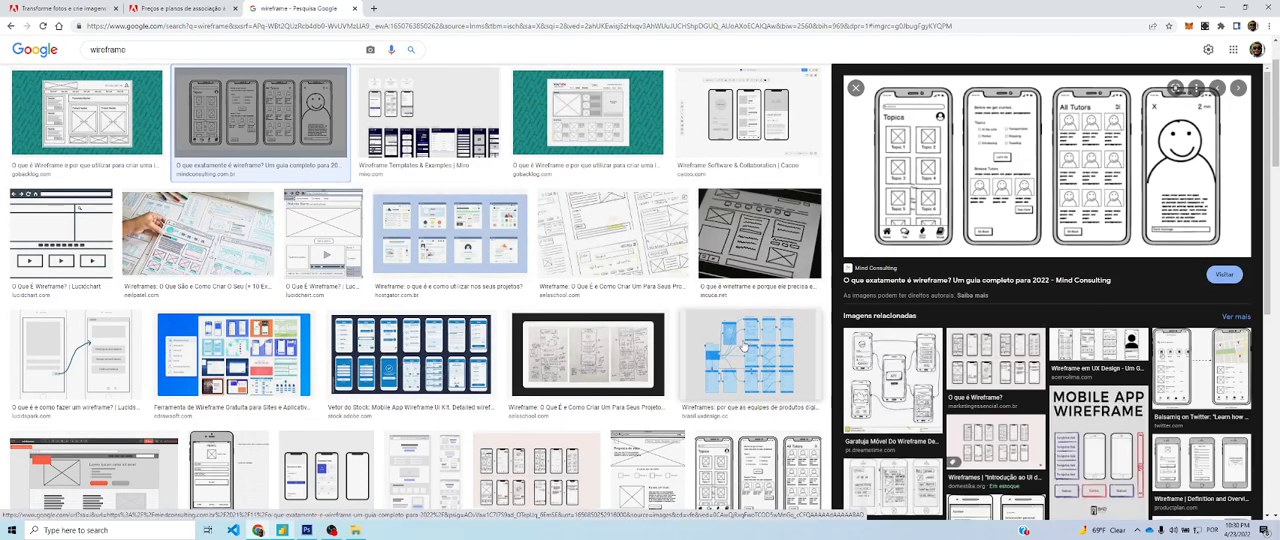
pyautogui.scroll(-1, 410, 355)
pyautogui.scroll(2, 300, 200)
# Refine the image search to "wireframe dashboard"
pyautogui.click(169, 49)
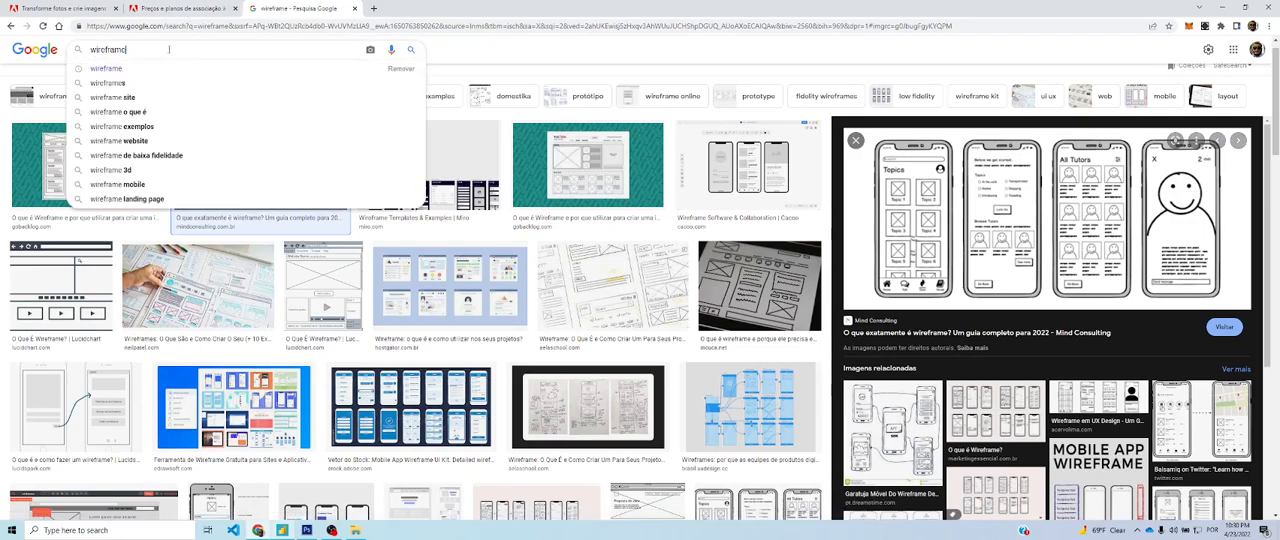
pyautogui.write('DA')
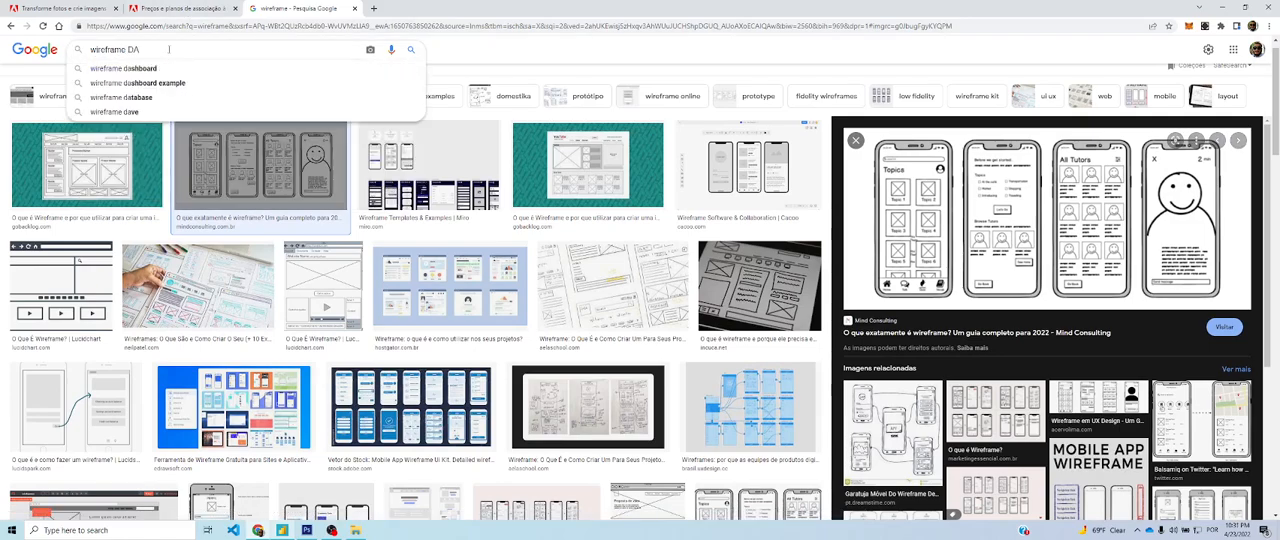
pyautogui.press('Down')
pyautogui.press('Return')
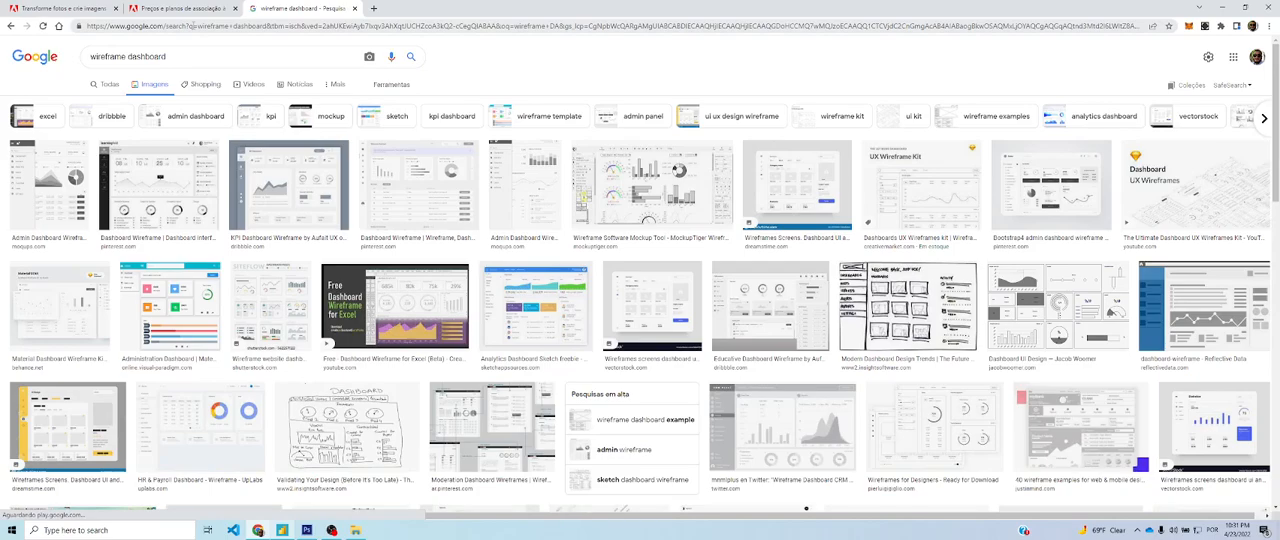
# Preview the Pinterest and MockupTiger dashboard wireframes, view the Pinterest source page and close it
pyautogui.click(462, 198)
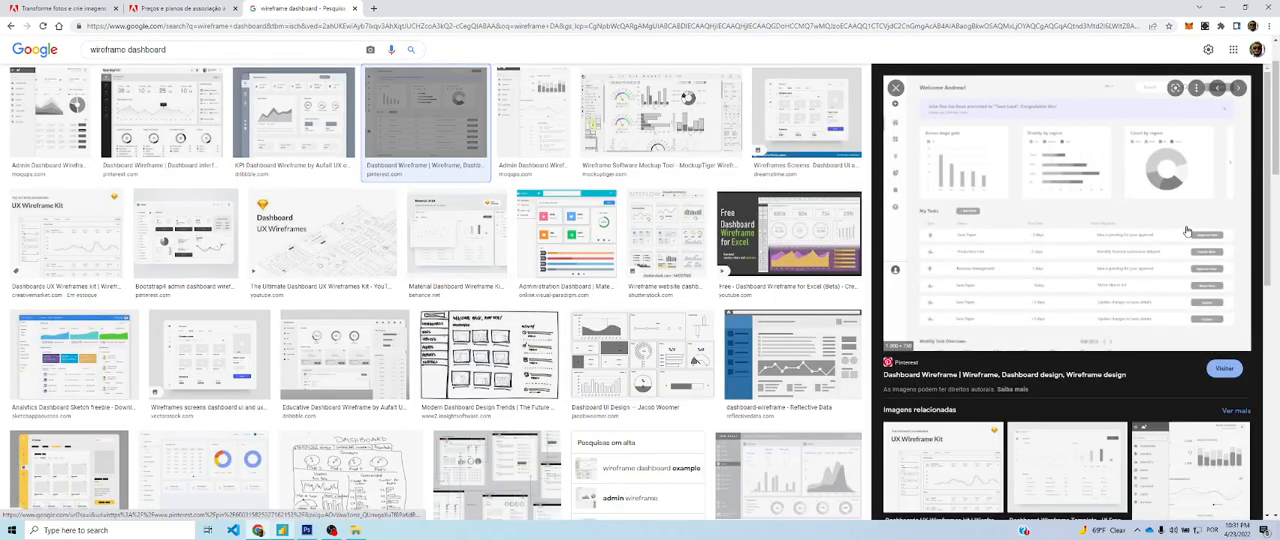
pyautogui.click(1037, 221)
pyautogui.hotkey('ctrl', 'shift', 'Tab')
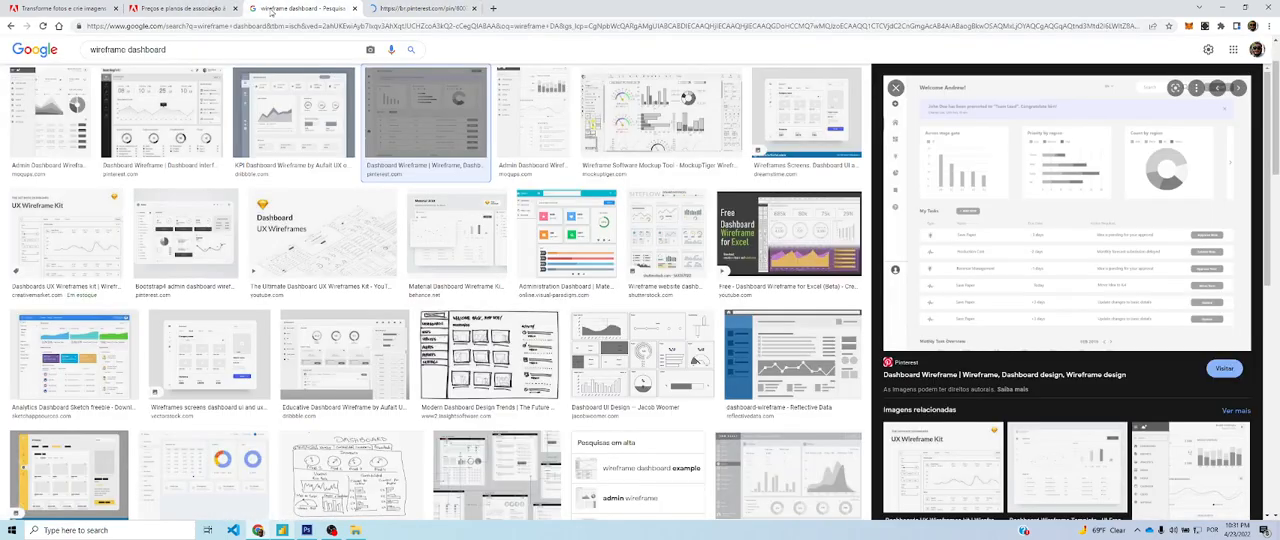
pyautogui.click(675, 115)
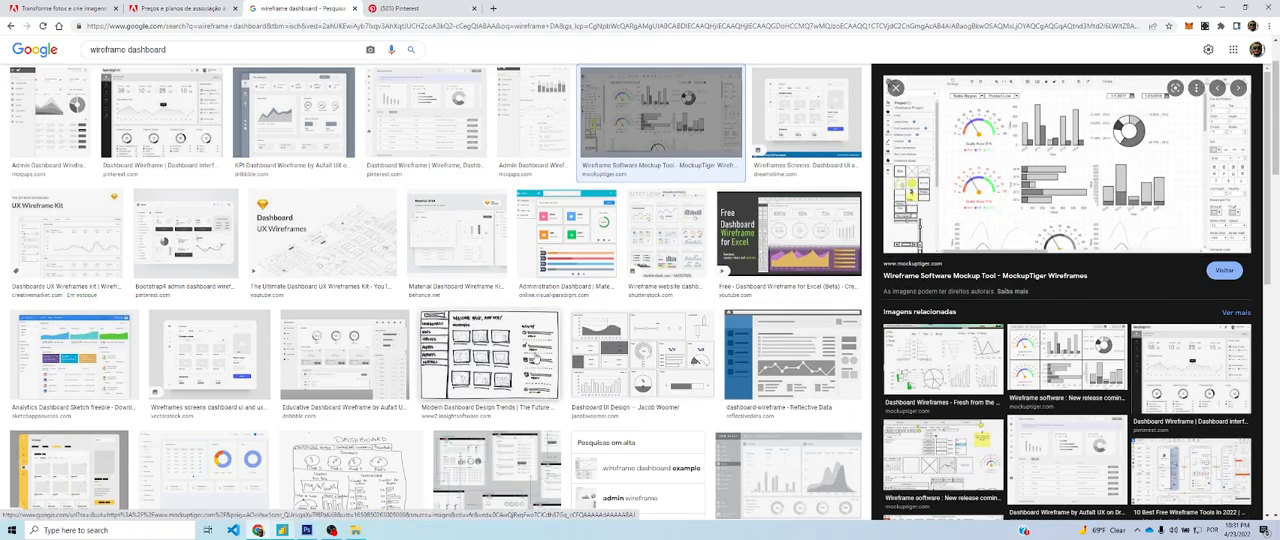
pyautogui.click(400, 8)
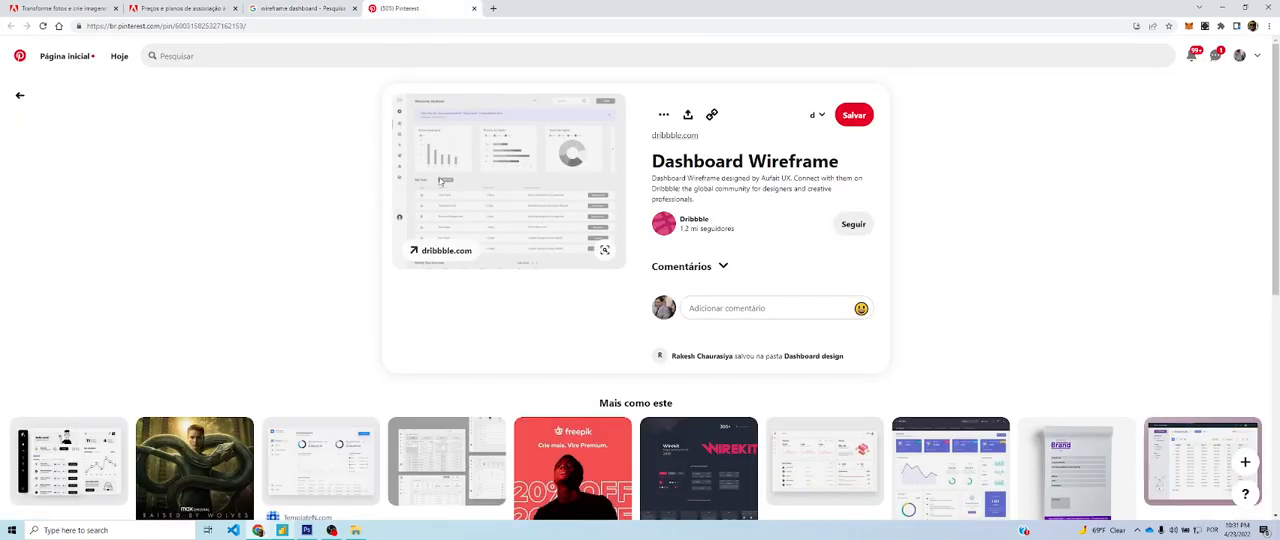
pyautogui.click(474, 9)
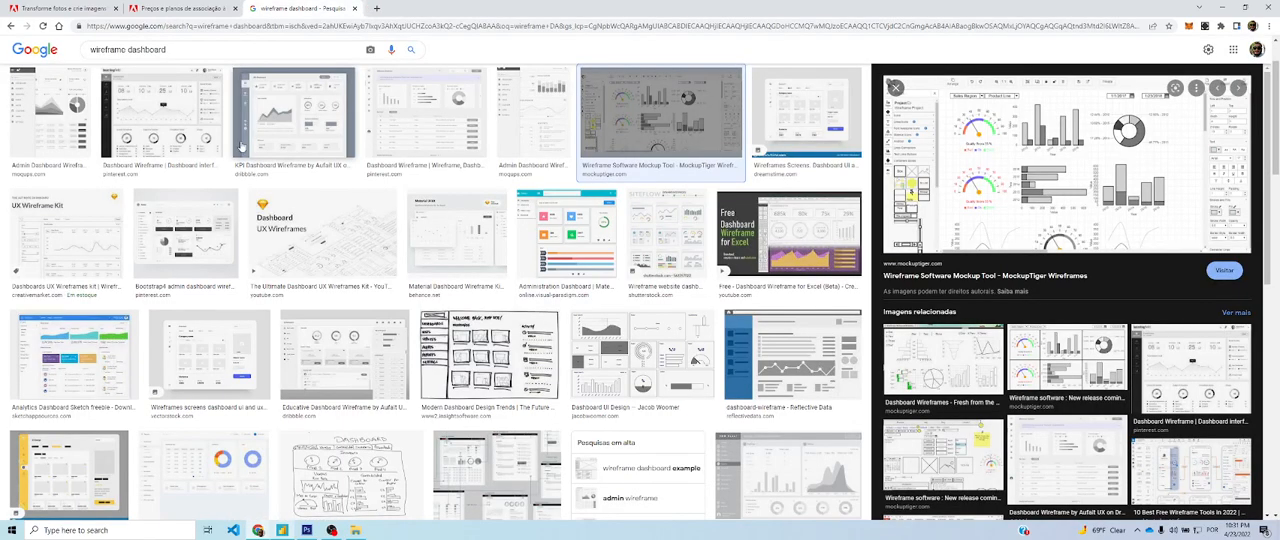
# Browse the dashboard wireframe results, preview the KPI Dashboard Wireframe by Aufait UX, and close the image search
pyautogui.scroll(-2, 470, 297)
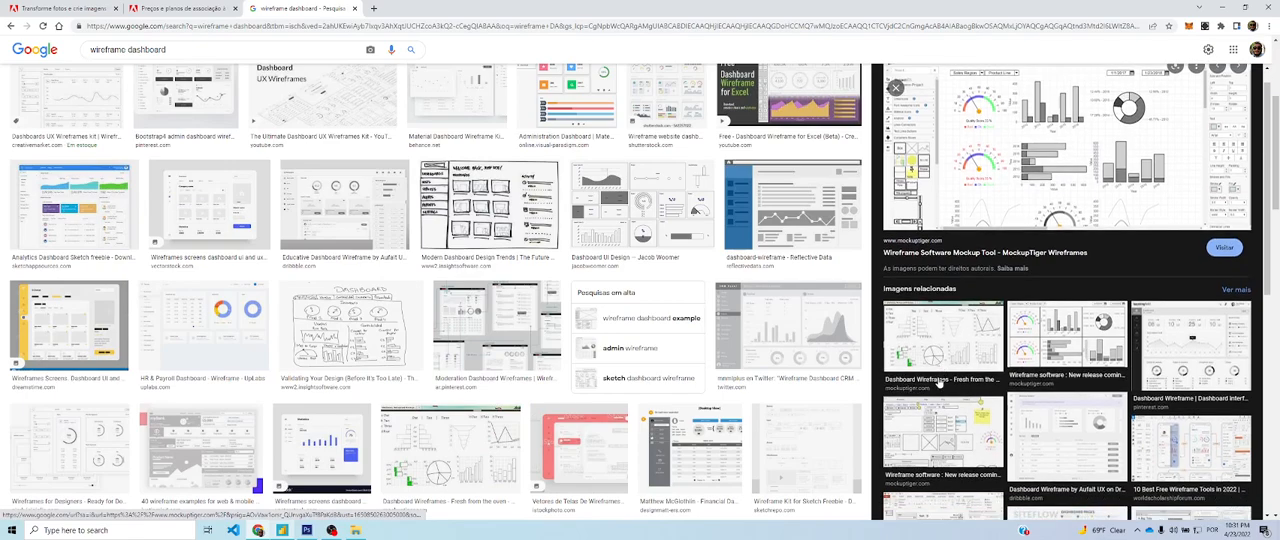
pyautogui.scroll(3, 563, 366)
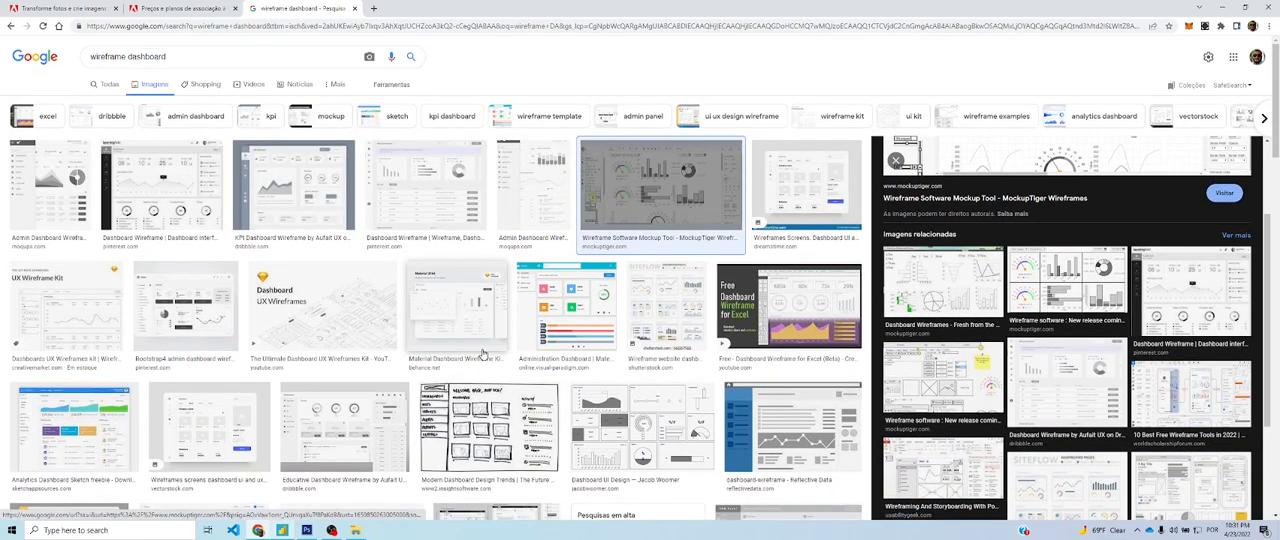
pyautogui.click(294, 187)
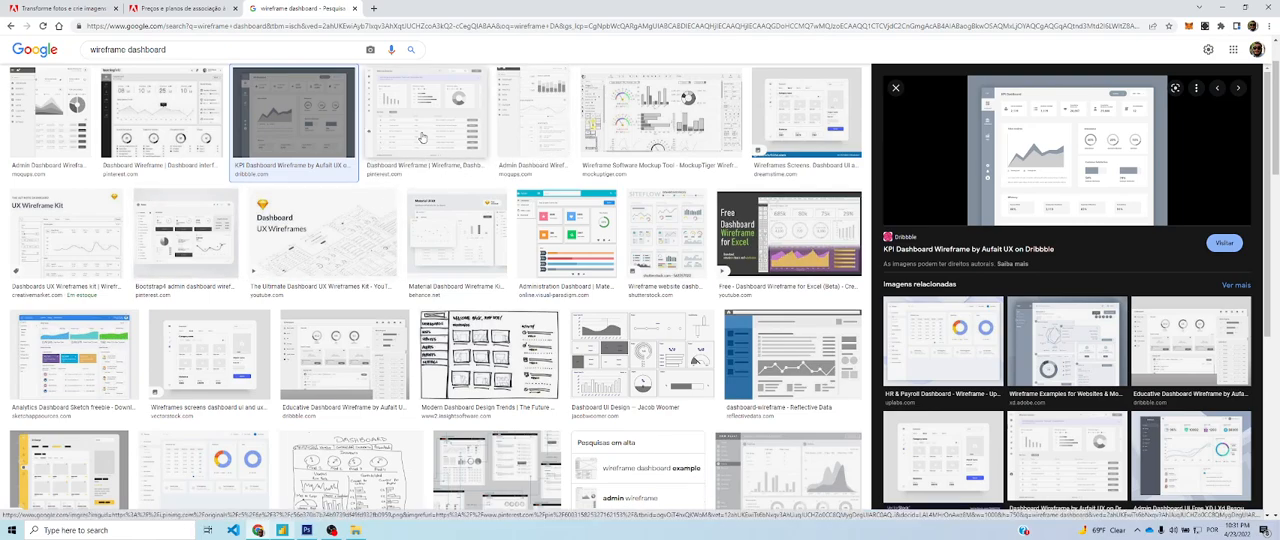
pyautogui.click(354, 9)
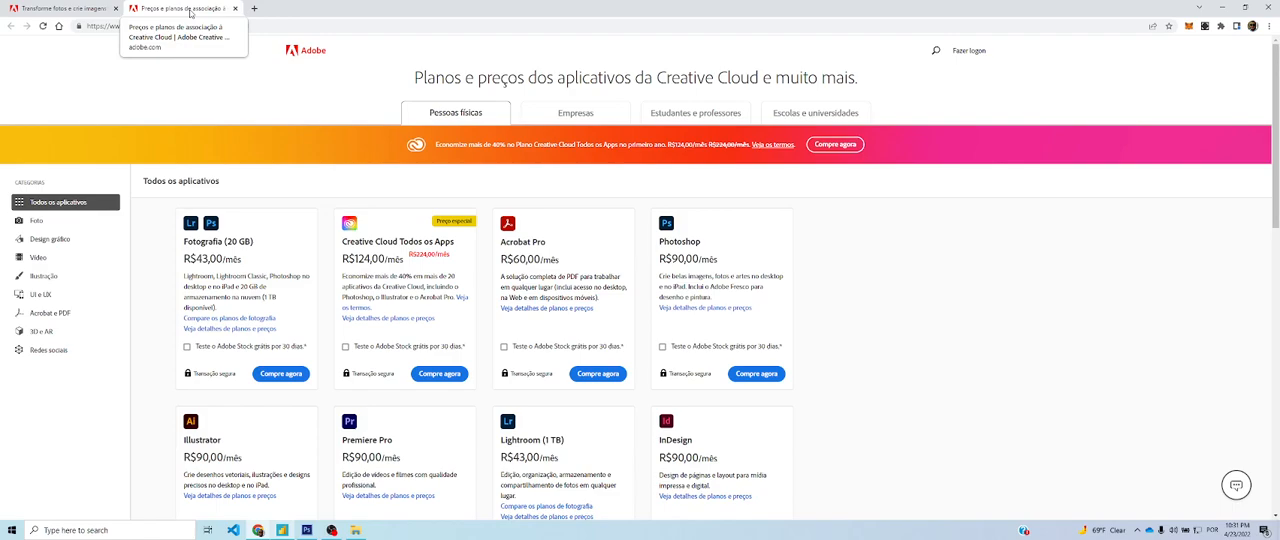
# Review the Photoshop and Creative Cloud plans pages, close the plans page and switch back to Power BI
pyautogui.click(60, 8)
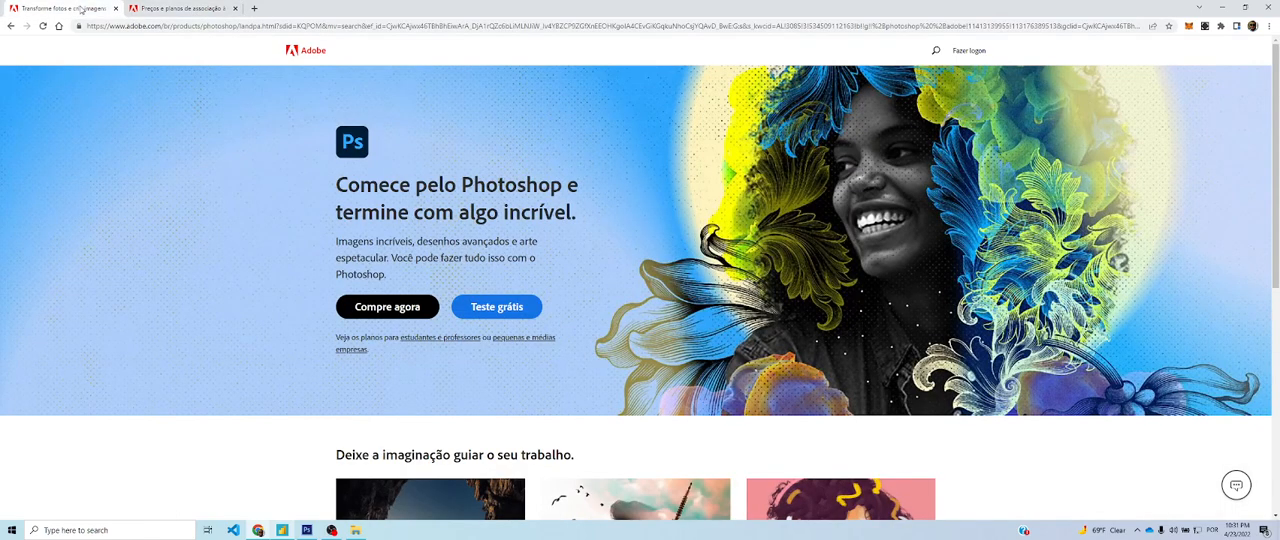
pyautogui.click(175, 9)
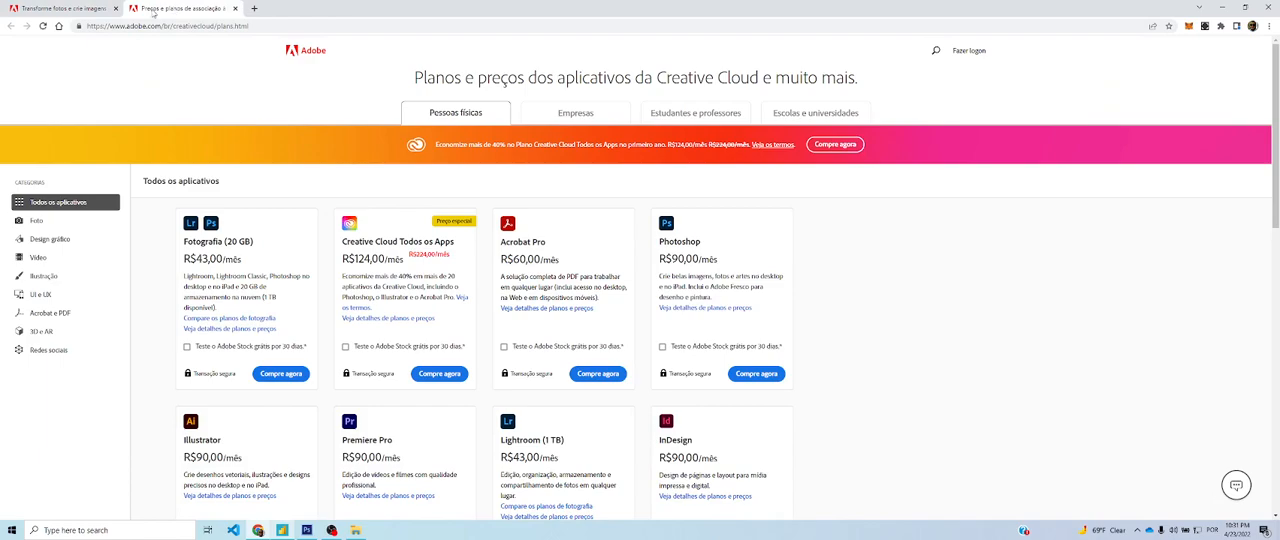
pyautogui.click(60, 8)
pyautogui.click(236, 8)
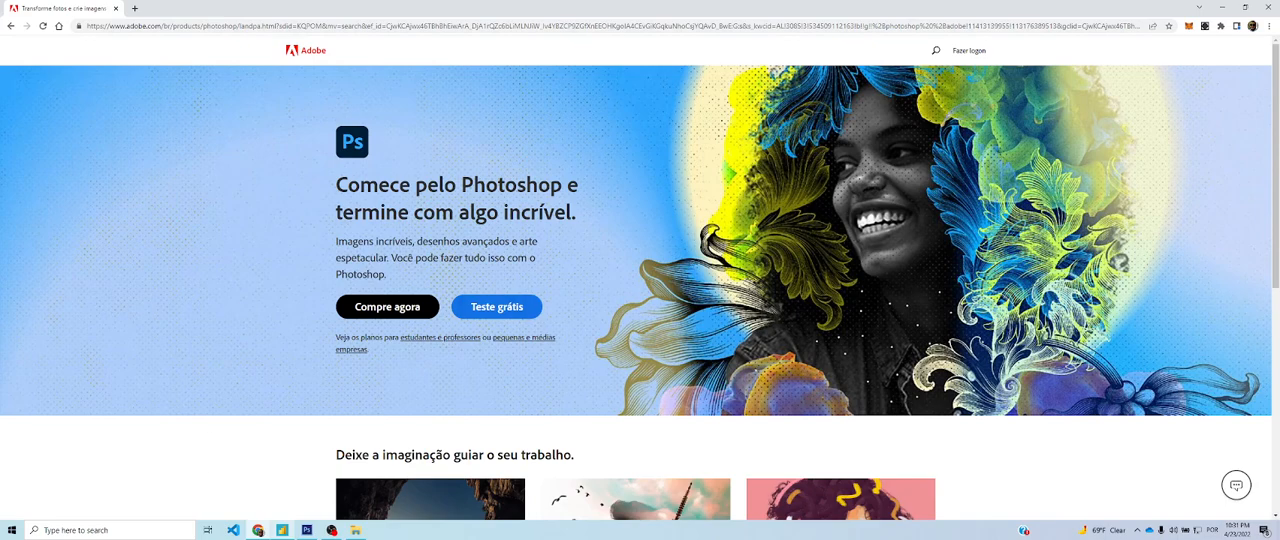
pyautogui.click(282, 530)
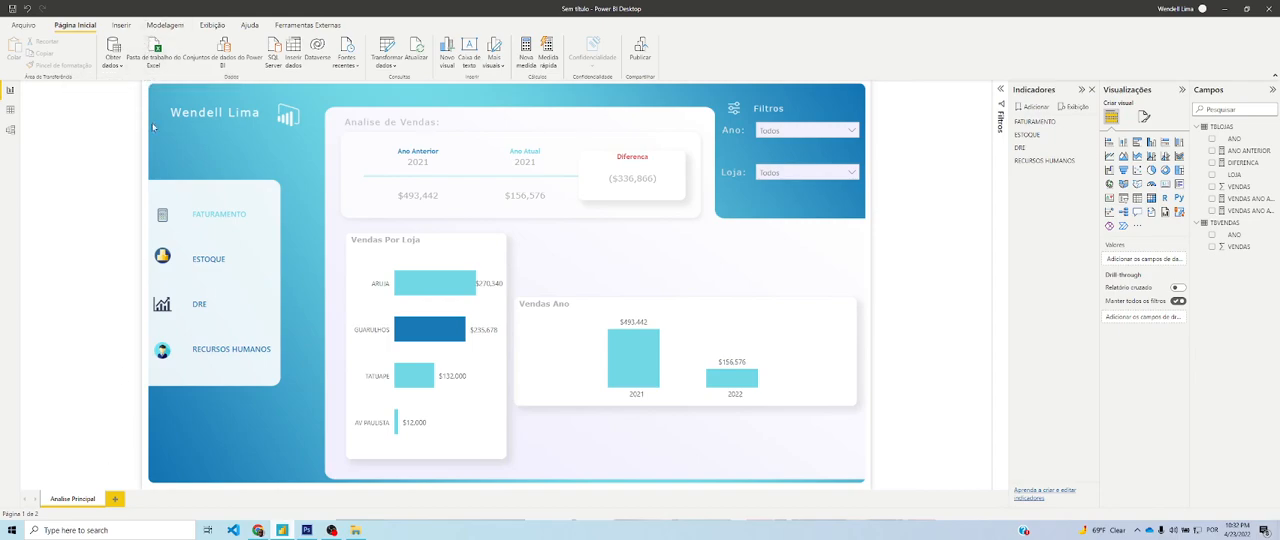
# Add a blank report page and compare it with the Analise Principal page
pyautogui.click(114, 499)
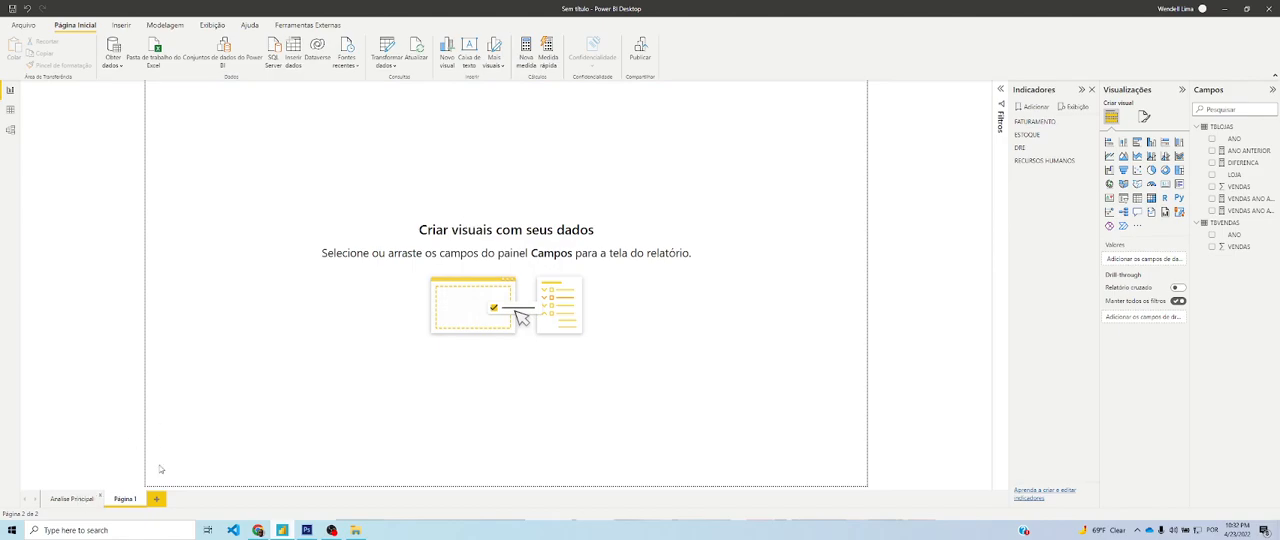
pyautogui.click(80, 499)
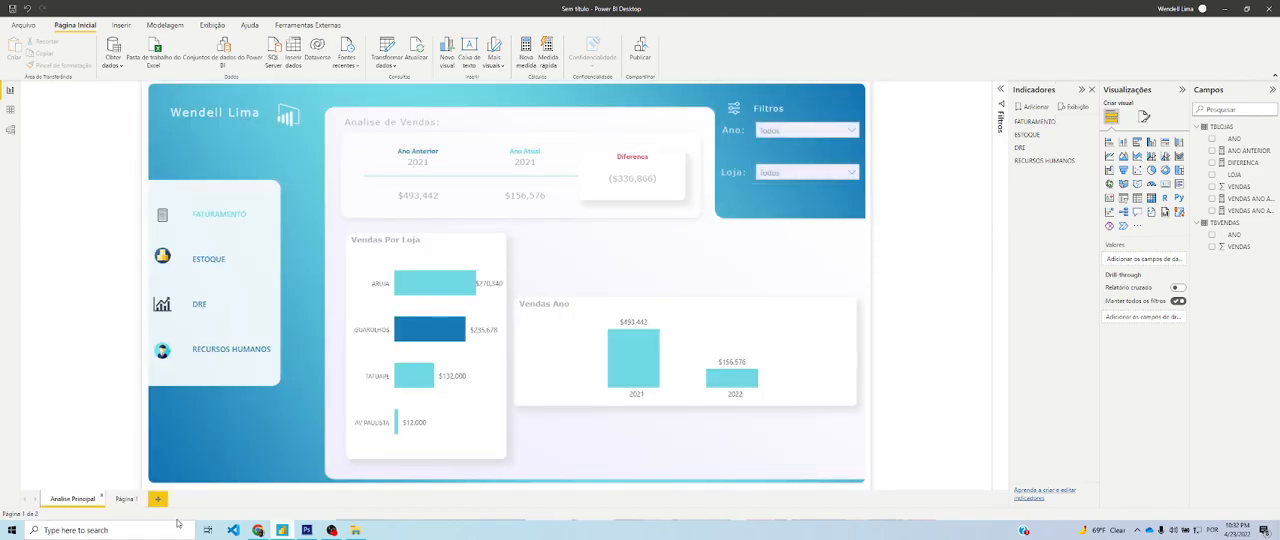
pyautogui.click(124, 499)
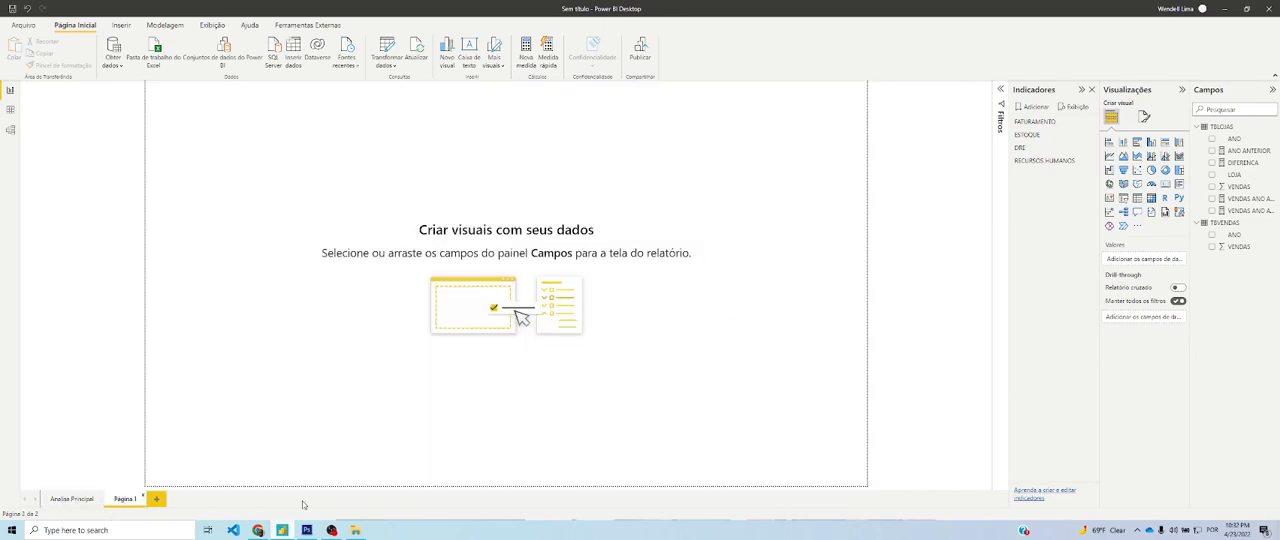
# Try the 4:3 and Carta canvas types on the blank page
pyautogui.click(1144, 116)
pyautogui.click(1140, 185)
pyautogui.click(1143, 215)
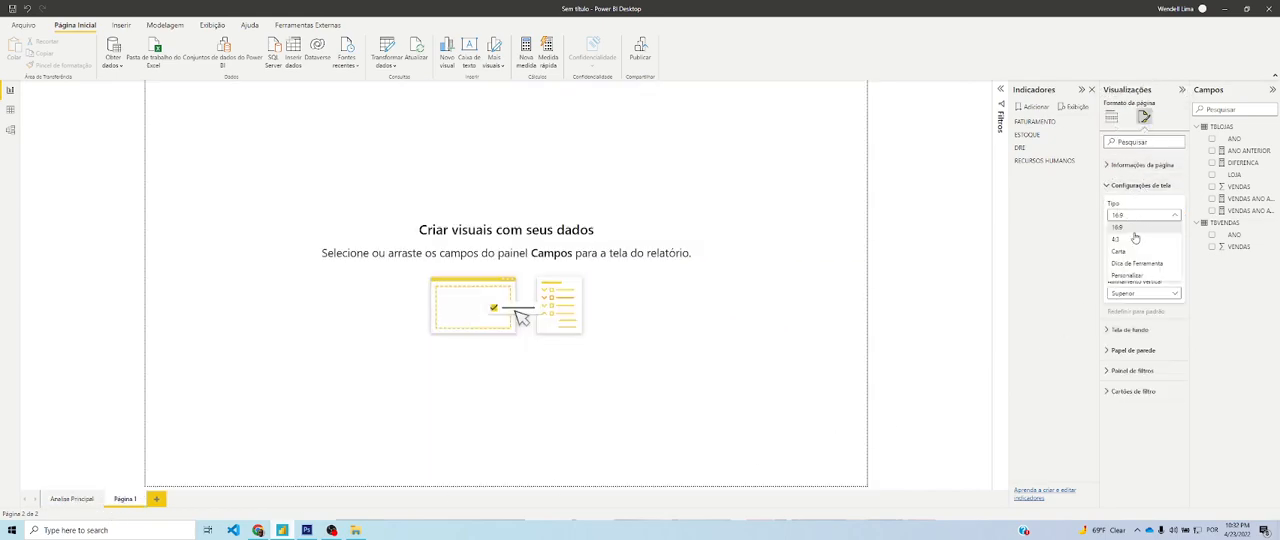
pyautogui.click(1133, 240)
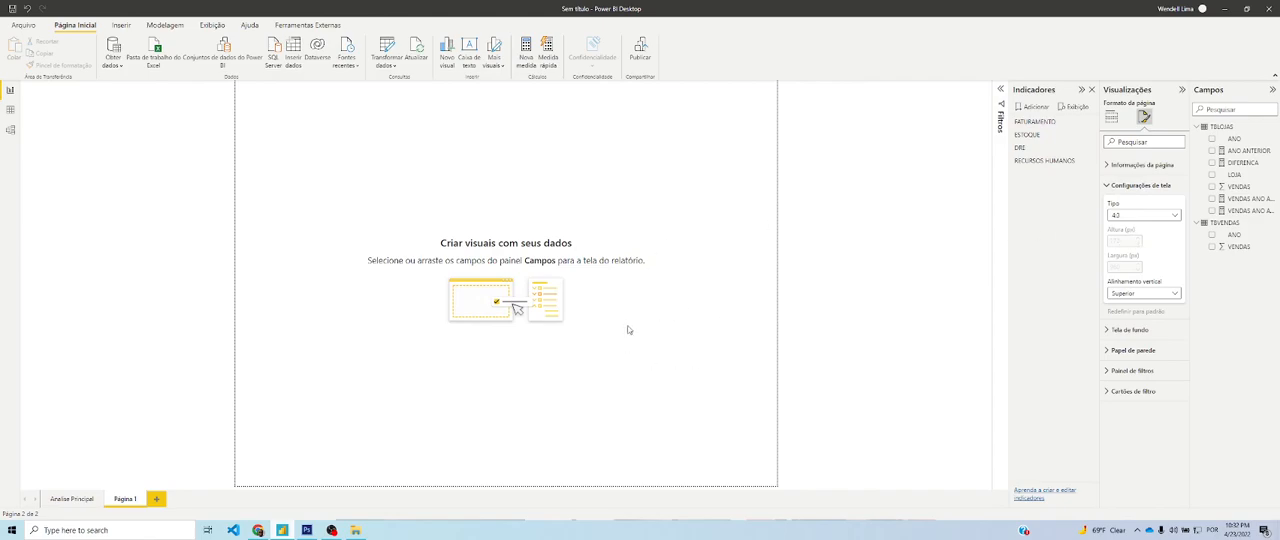
pyautogui.click(1118, 218)
pyautogui.click(1130, 254)
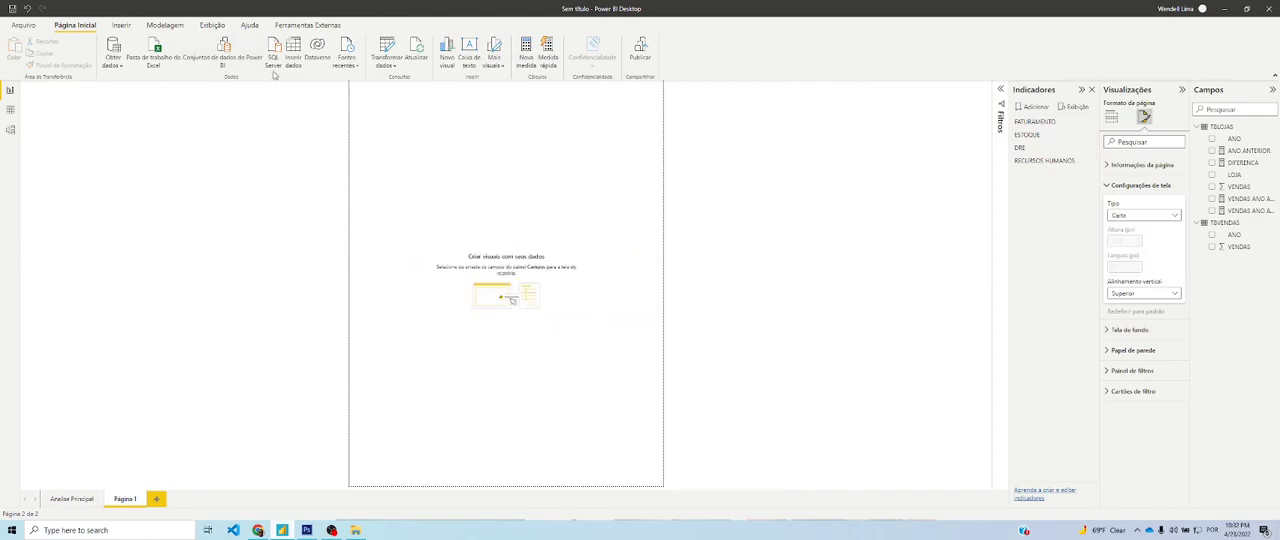
# Add the FUNDO COMPLET... image as the page's canvas background with 0% transparency
pyautogui.click(1140, 185)
pyautogui.click(1130, 205)
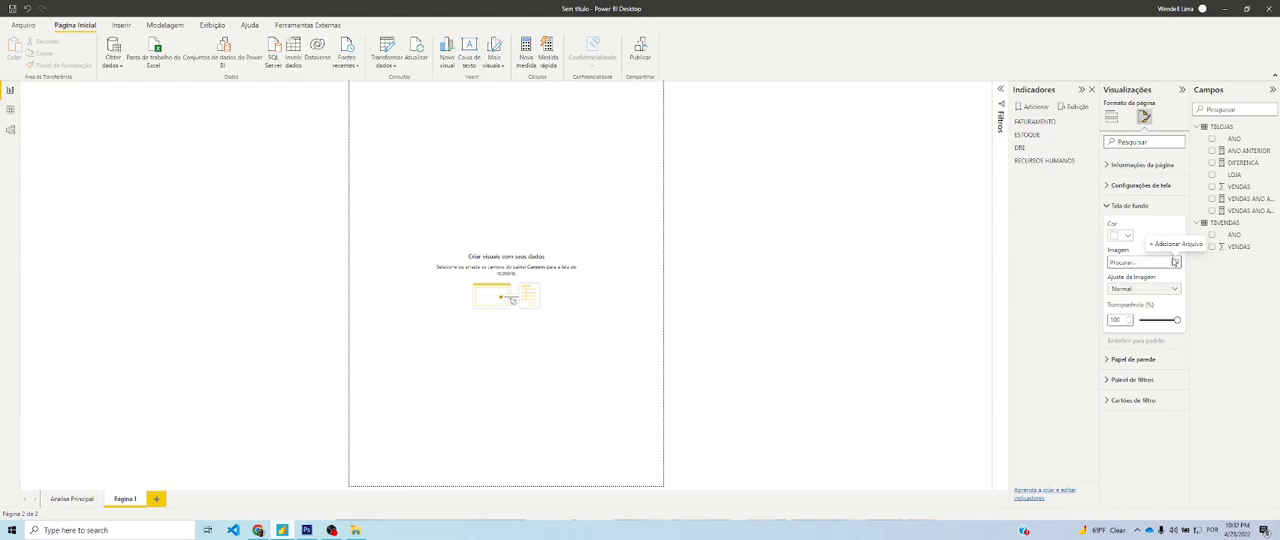
pyautogui.click(1175, 262)
pyautogui.doubleClick(124, 97)
pyautogui.moveTo(1176, 320); pyautogui.dragTo(1139, 320)
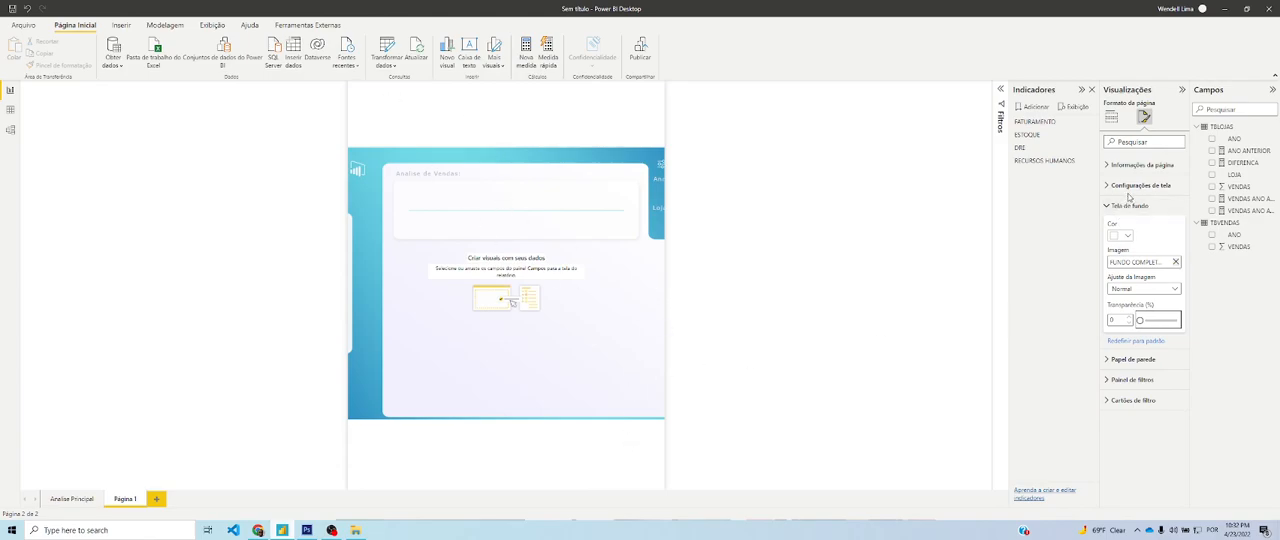
# Check the page's canvas settings and delete the Carta-format test page
pyautogui.click(1130, 186)
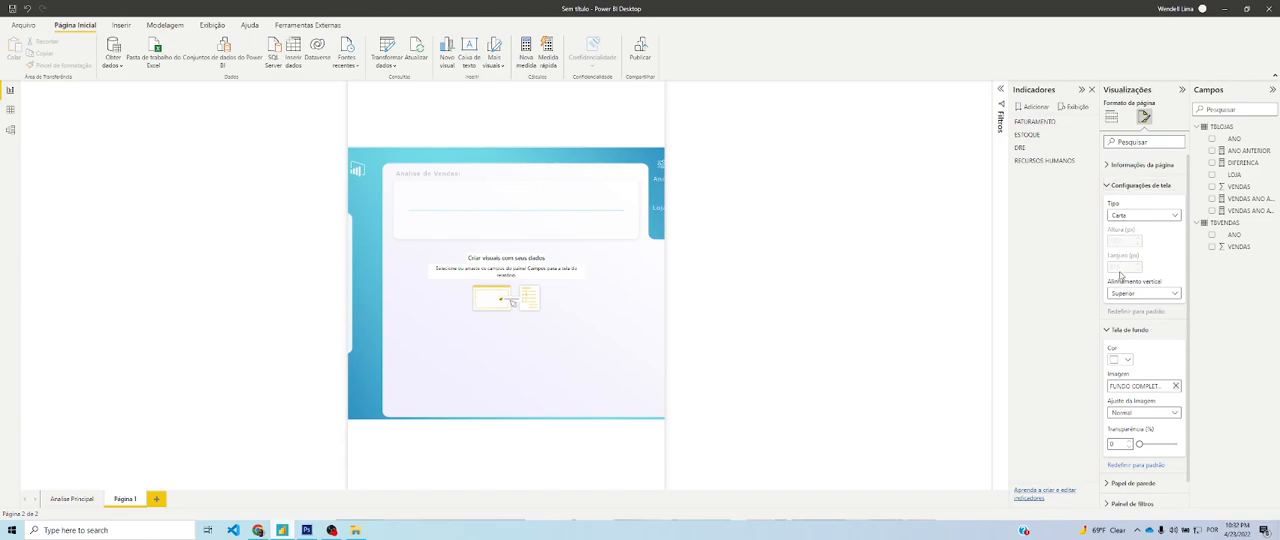
pyautogui.click(146, 498)
pyautogui.click(688, 285)
# Add a fresh blank report page, collapse its canvas settings and close the Indicadores pane
pyautogui.click(122, 499)
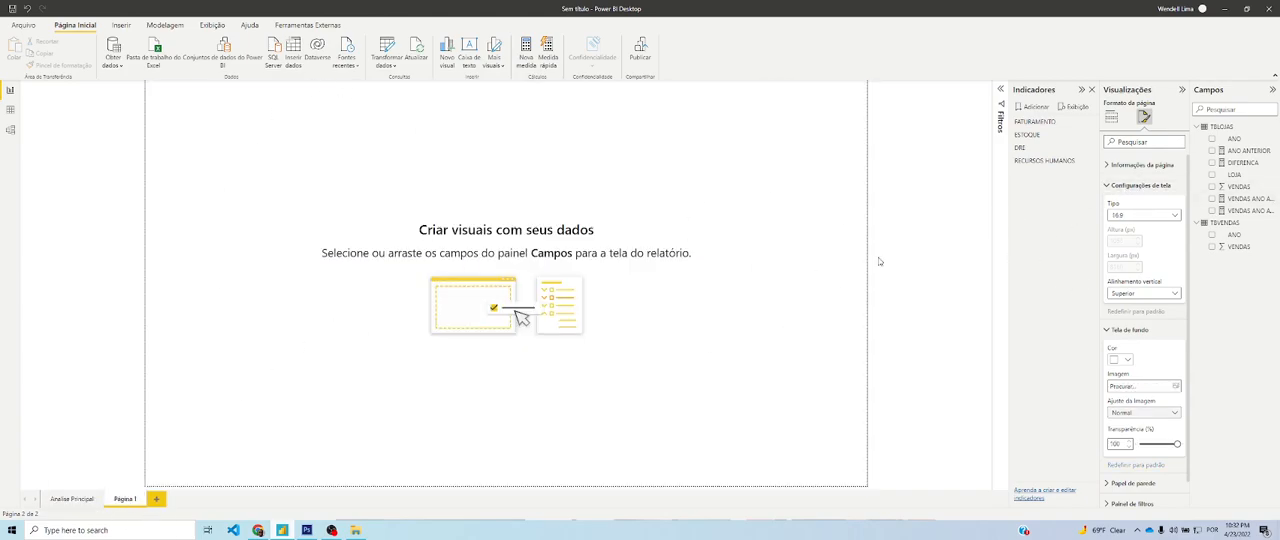
pyautogui.click(1131, 188)
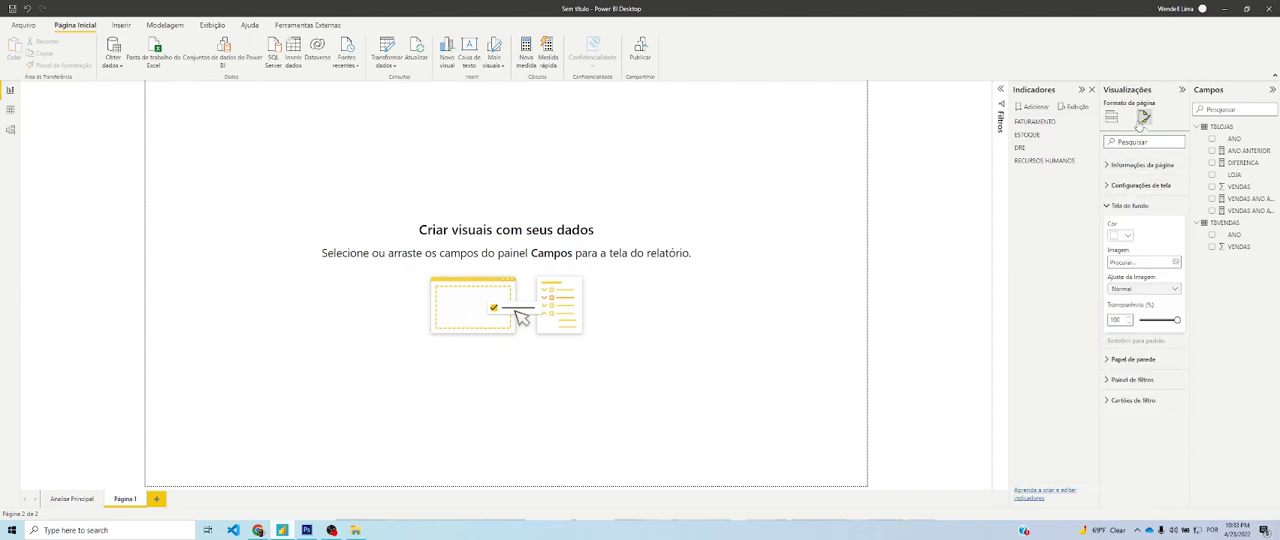
pyautogui.click(1092, 90)
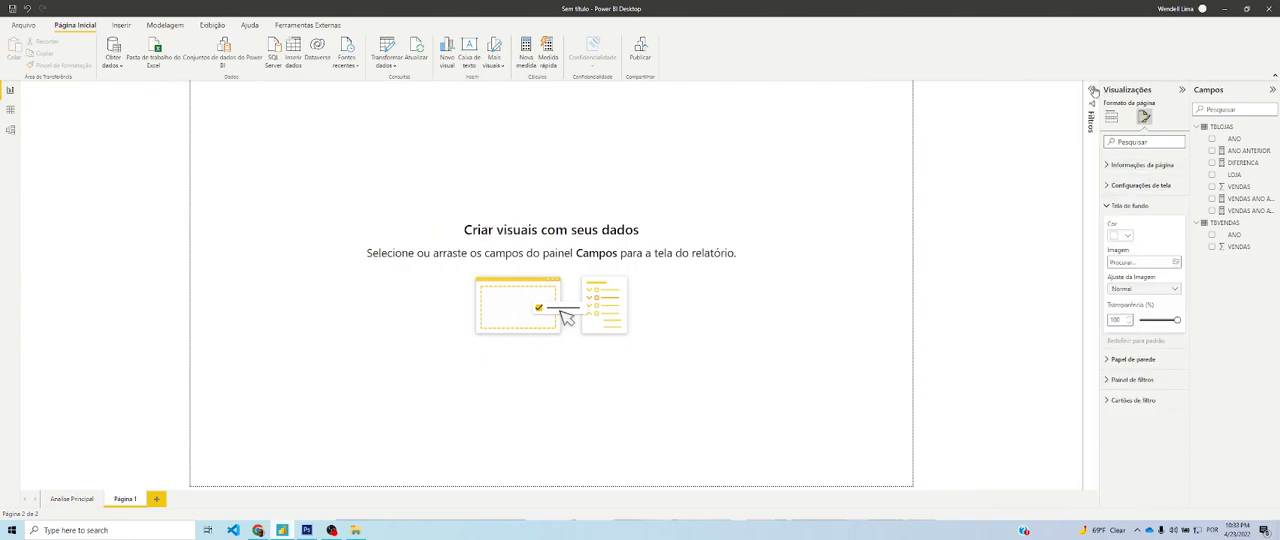
# Switch the blank page's canvas type to Personalizar, examine its height and width, and compare the page with Analise Principal
pyautogui.click(1145, 186)
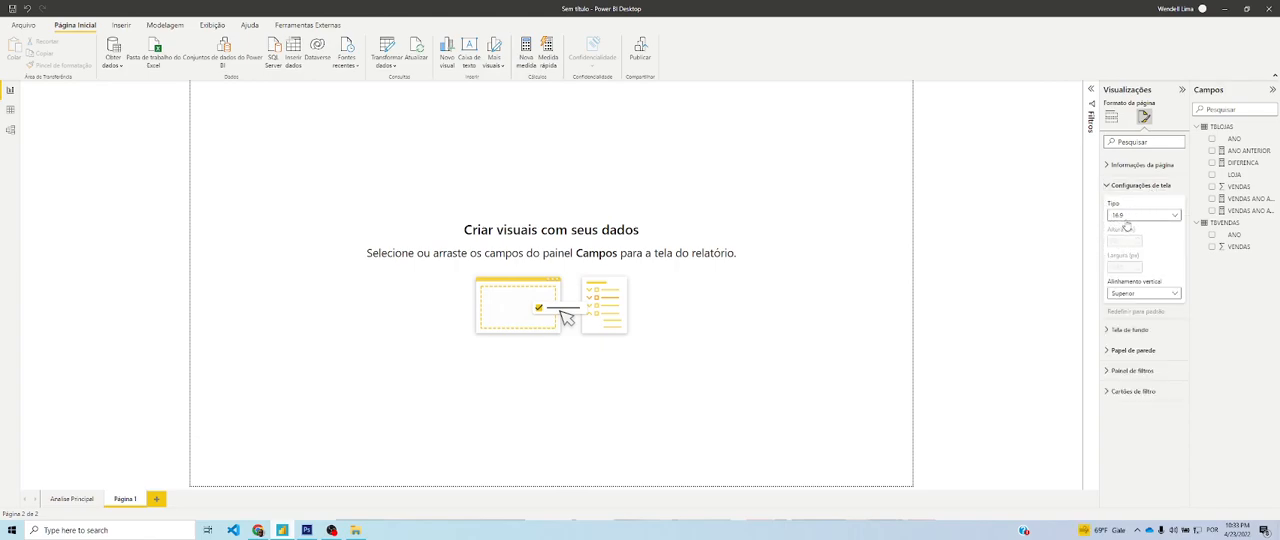
pyautogui.click(1127, 216)
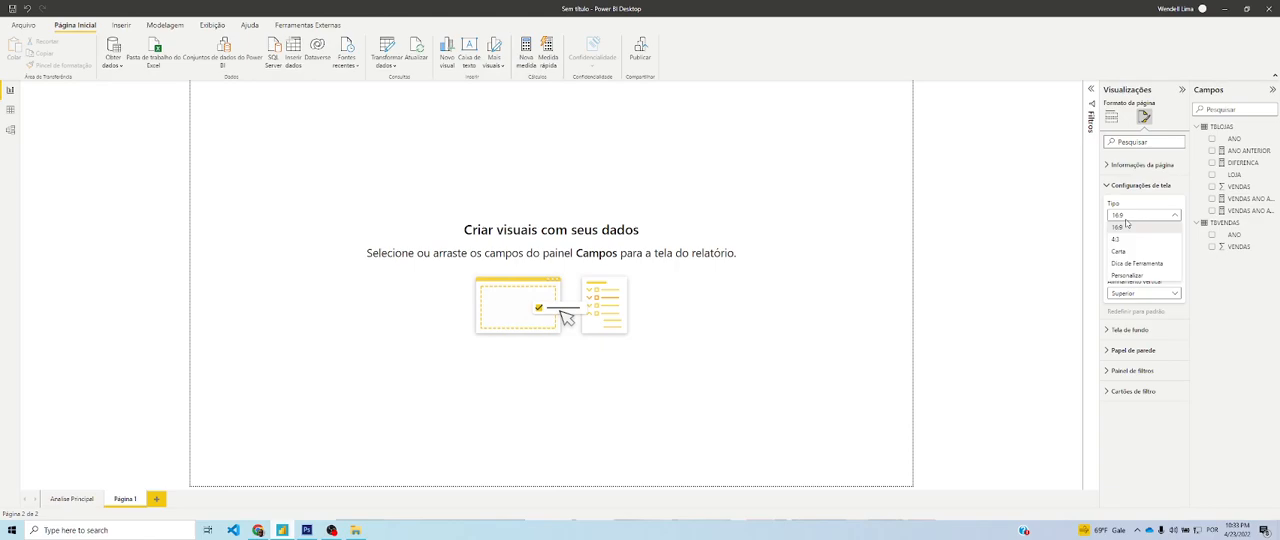
pyautogui.click(1141, 277)
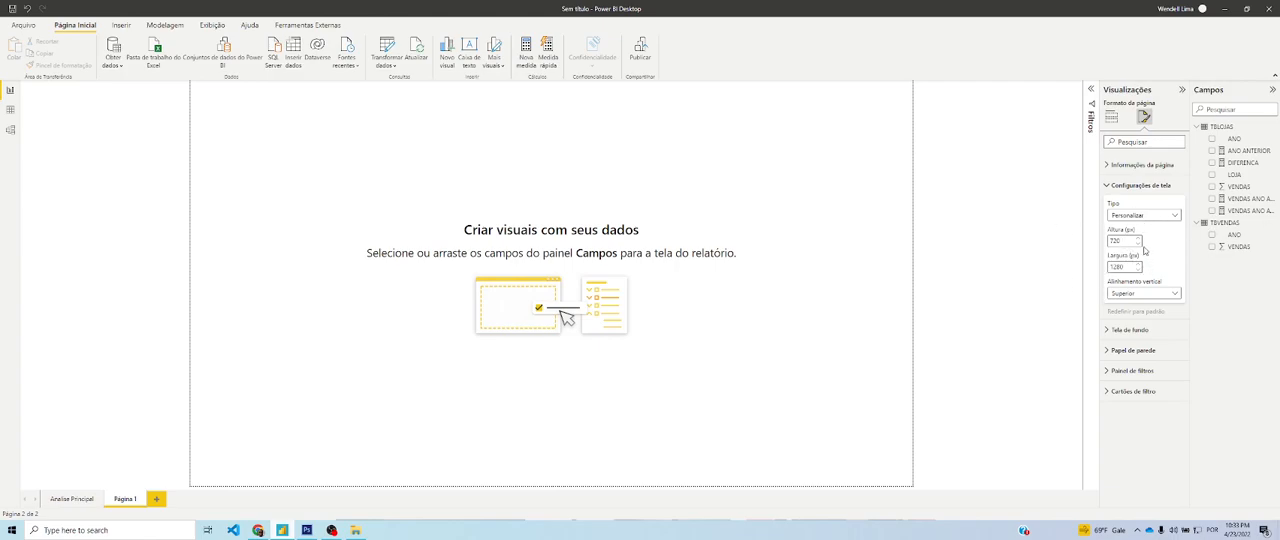
pyautogui.click(1124, 241)
pyautogui.click(1125, 267)
pyautogui.click(70, 498)
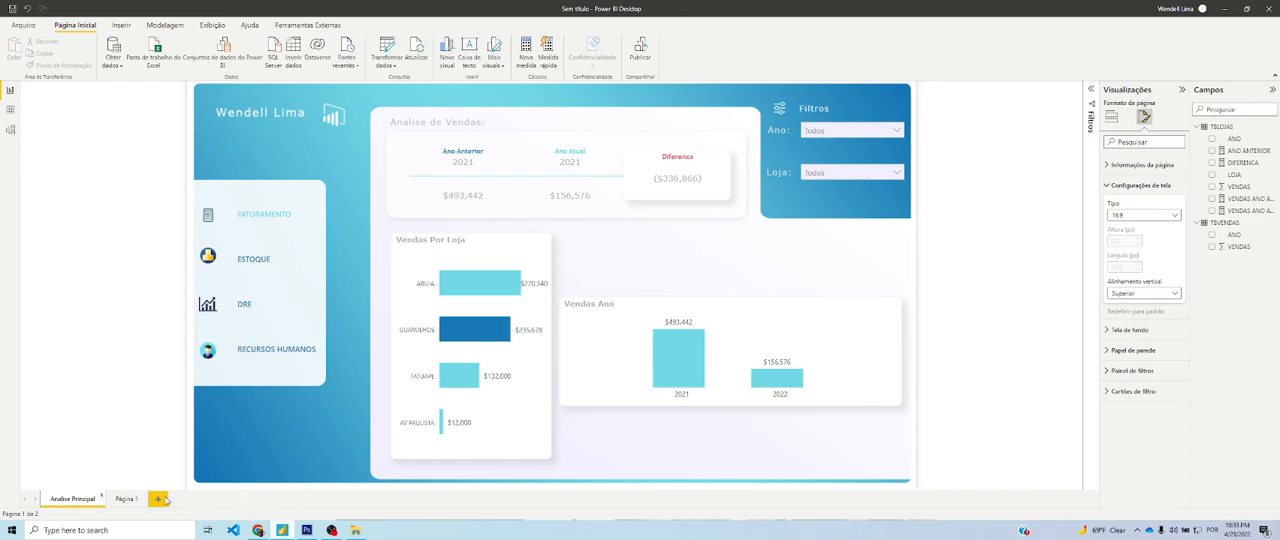
pyautogui.click(120, 499)
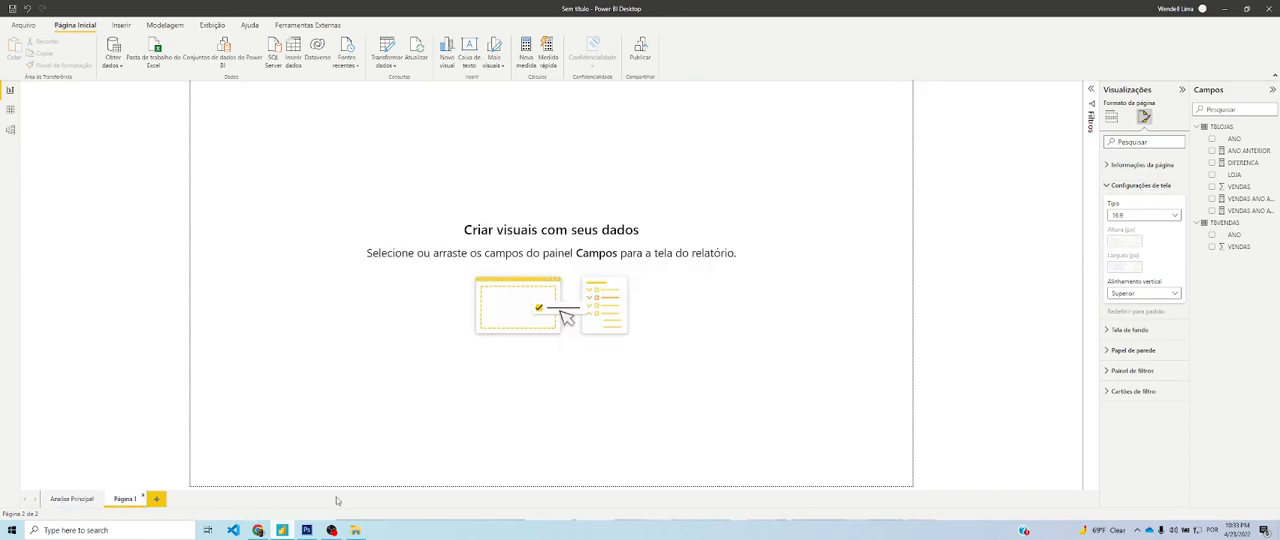
# Switch to Photoshop and create a new 1280 x 720 pixel document at 72 pixels/inch, RGB Color, with a white background
pyautogui.click(306, 530)
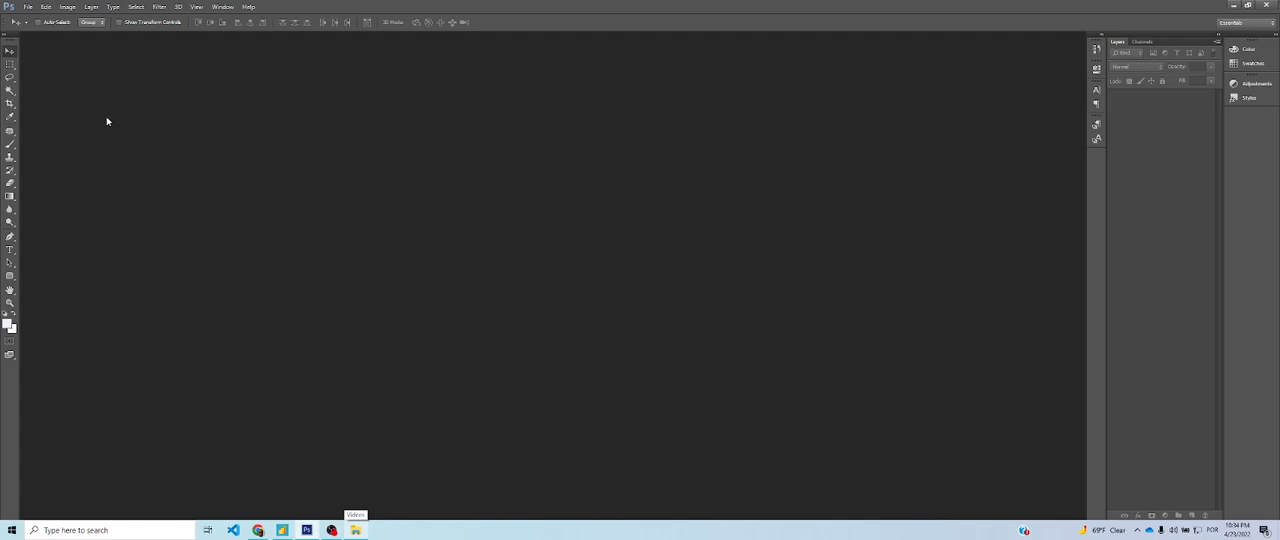
pyautogui.click(28, 7)
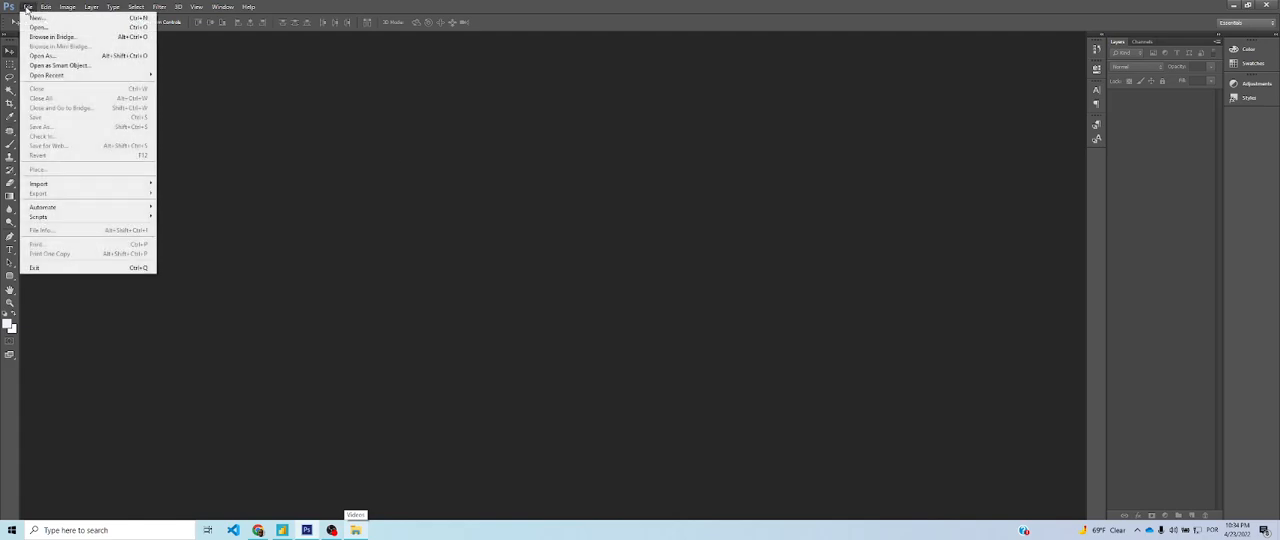
pyautogui.click(37, 17)
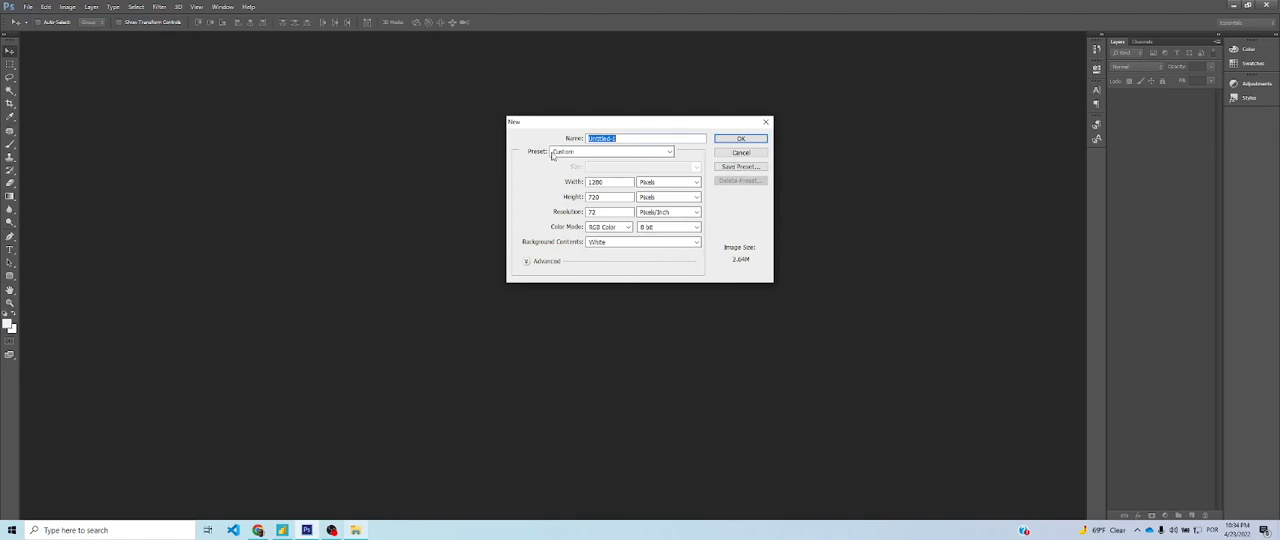
pyautogui.click(551, 154)
pyautogui.hotkey('alt', 'Tab')
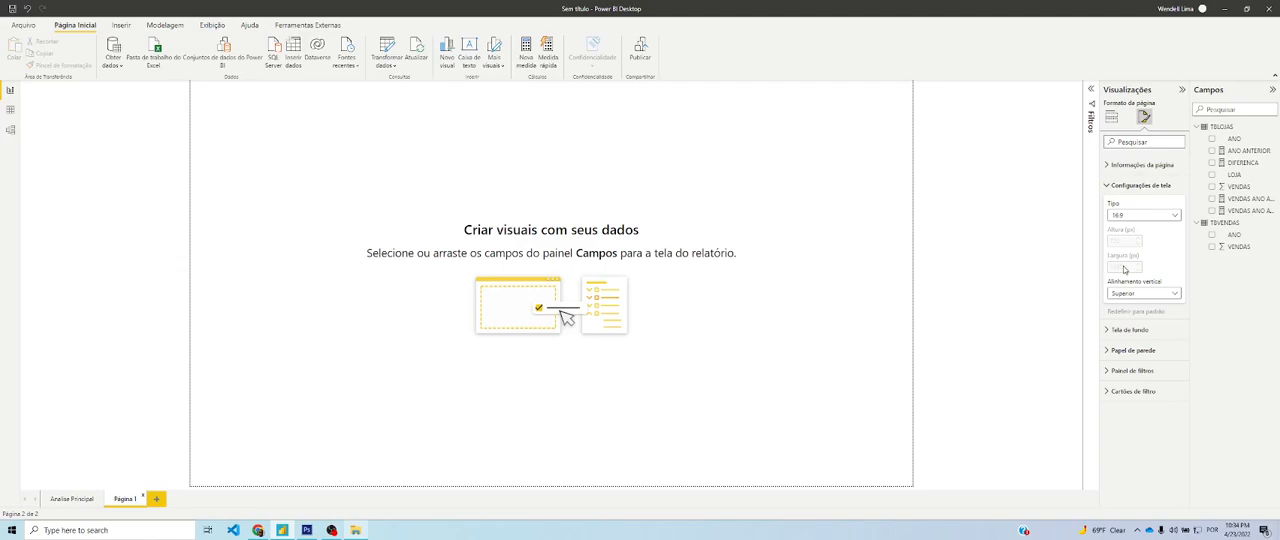
pyautogui.hotkey('alt', 'Tab')
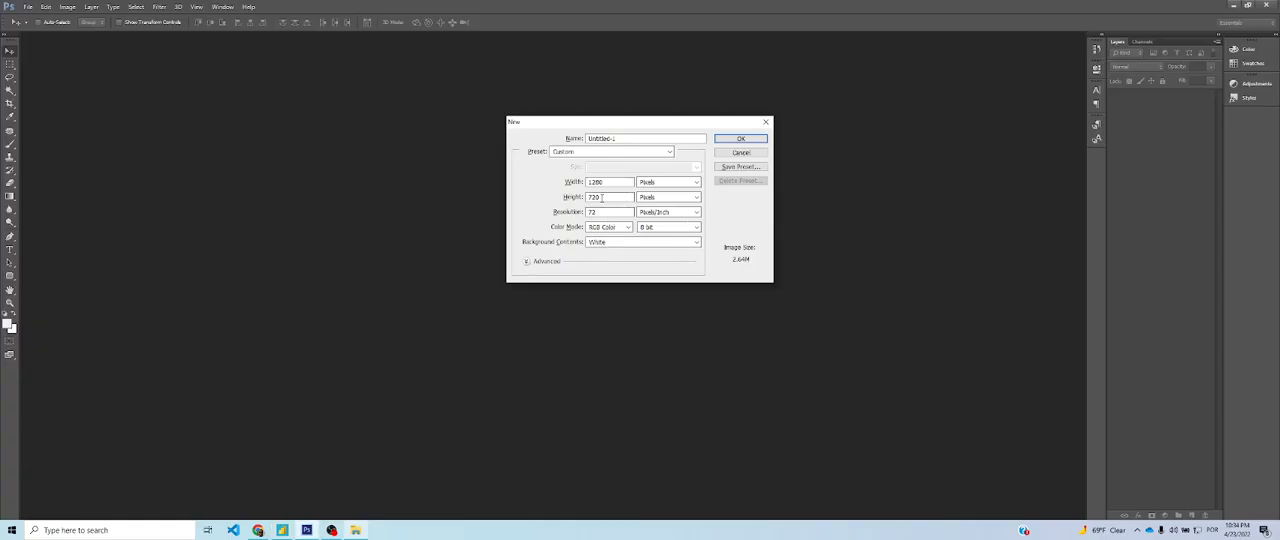
pyautogui.click(742, 140)
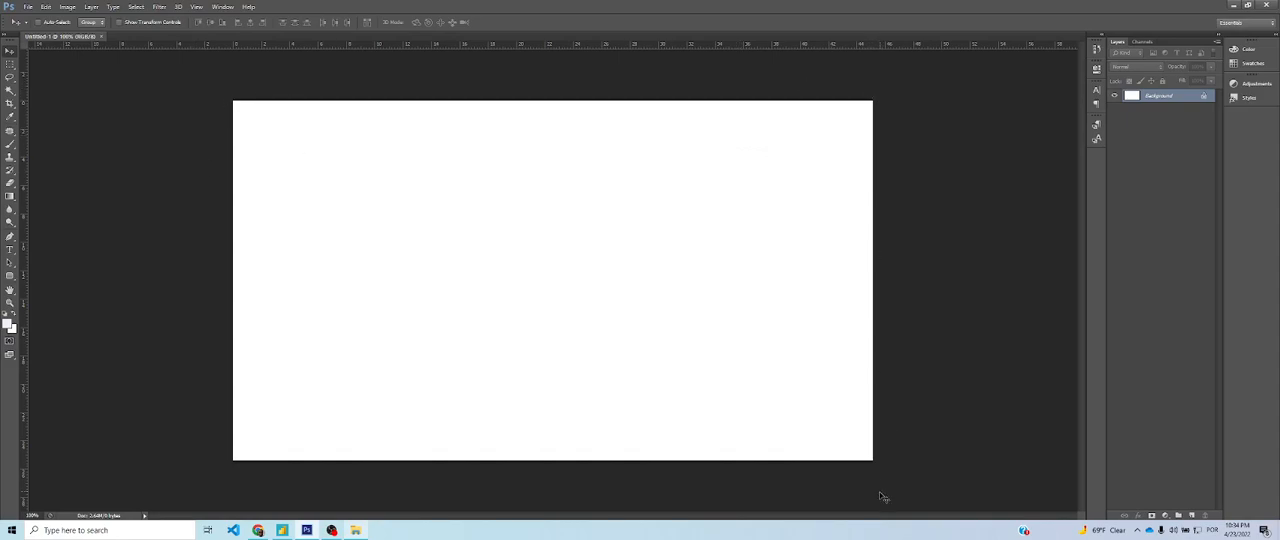
# Examine the Analise Principal dashboard layout in Power BI as the model for the background, and return to Photoshop
pyautogui.hotkey('alt', 'Tab')
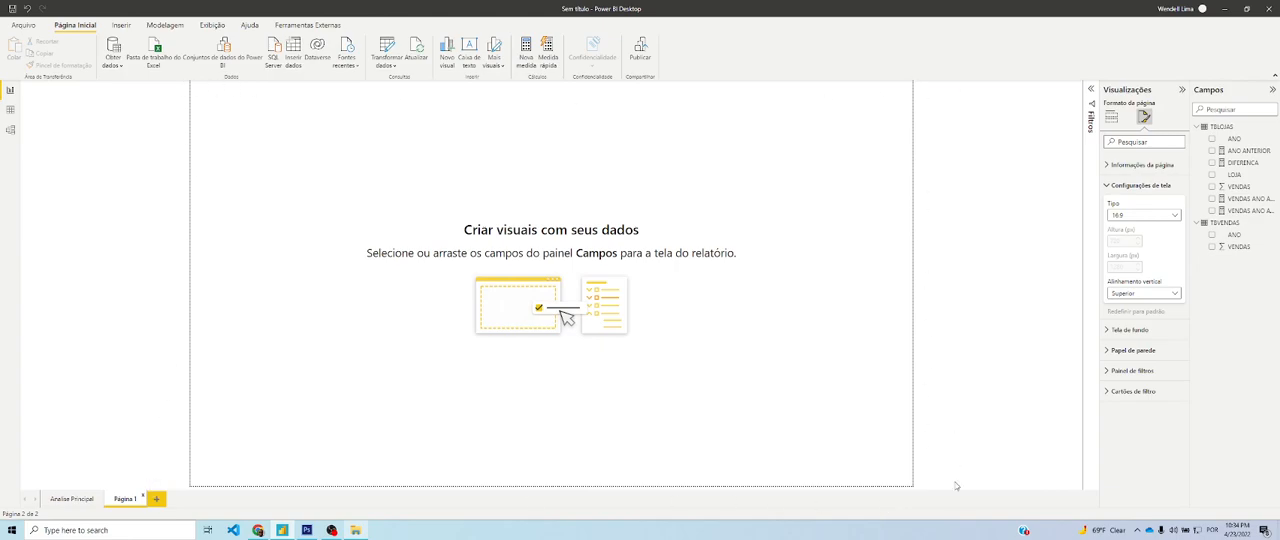
pyautogui.hotkey('alt', 'Tab')
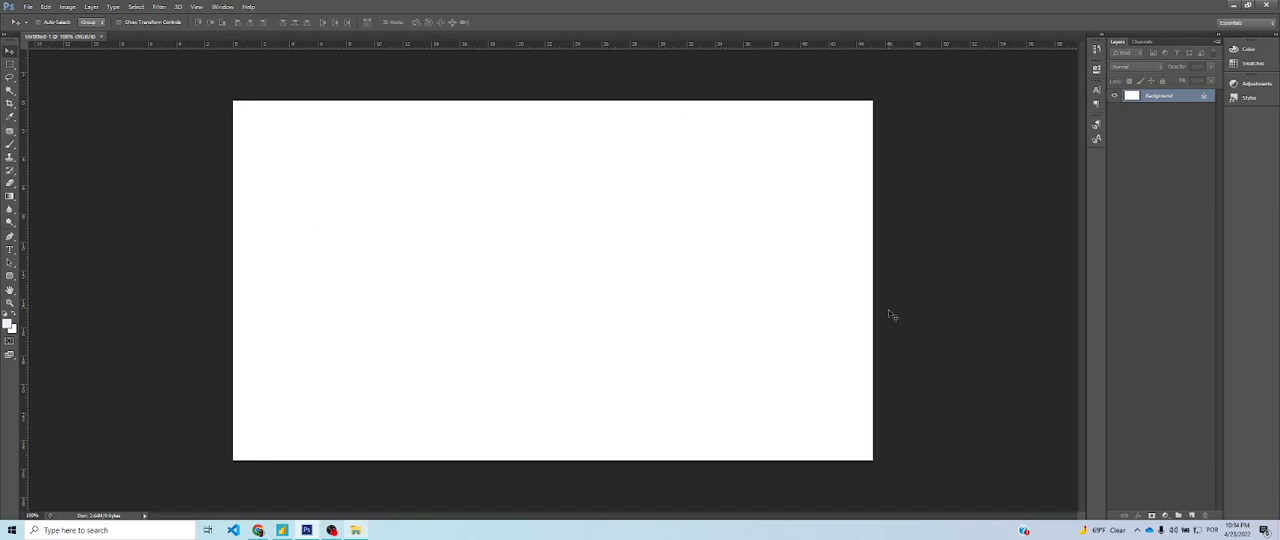
pyautogui.hotkey('alt', 'Tab')
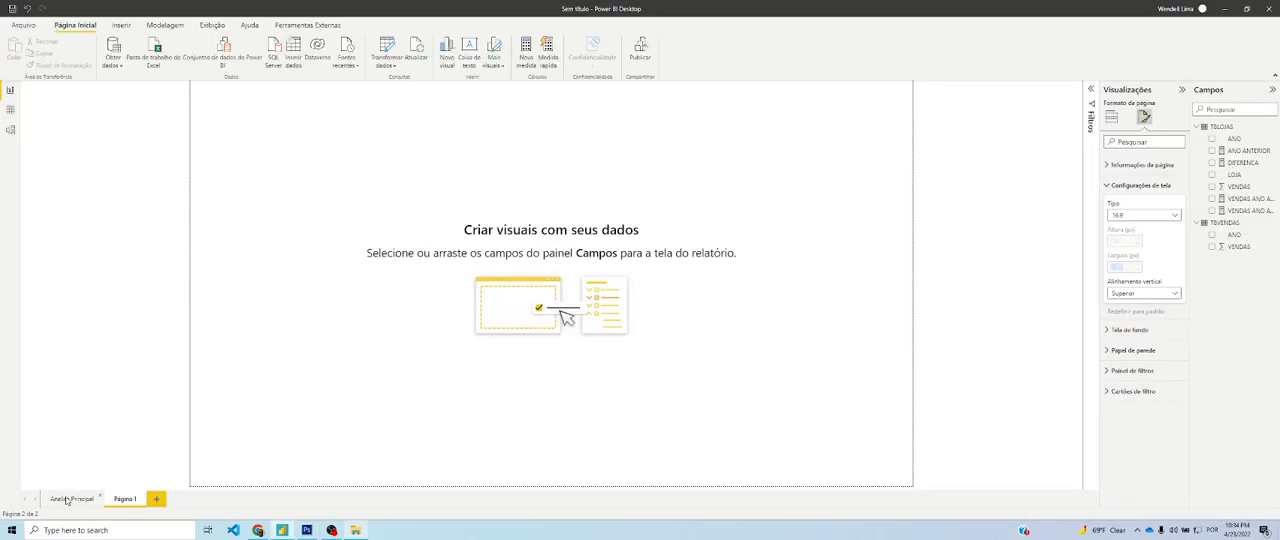
pyautogui.click(67, 499)
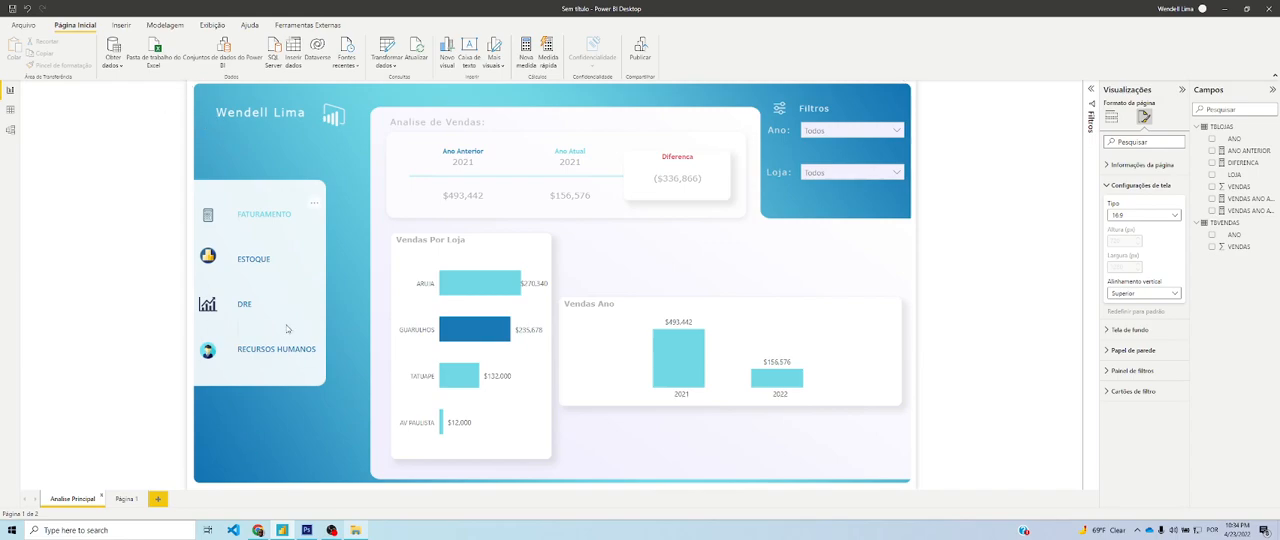
pyautogui.hotkey('alt', 'Tab')
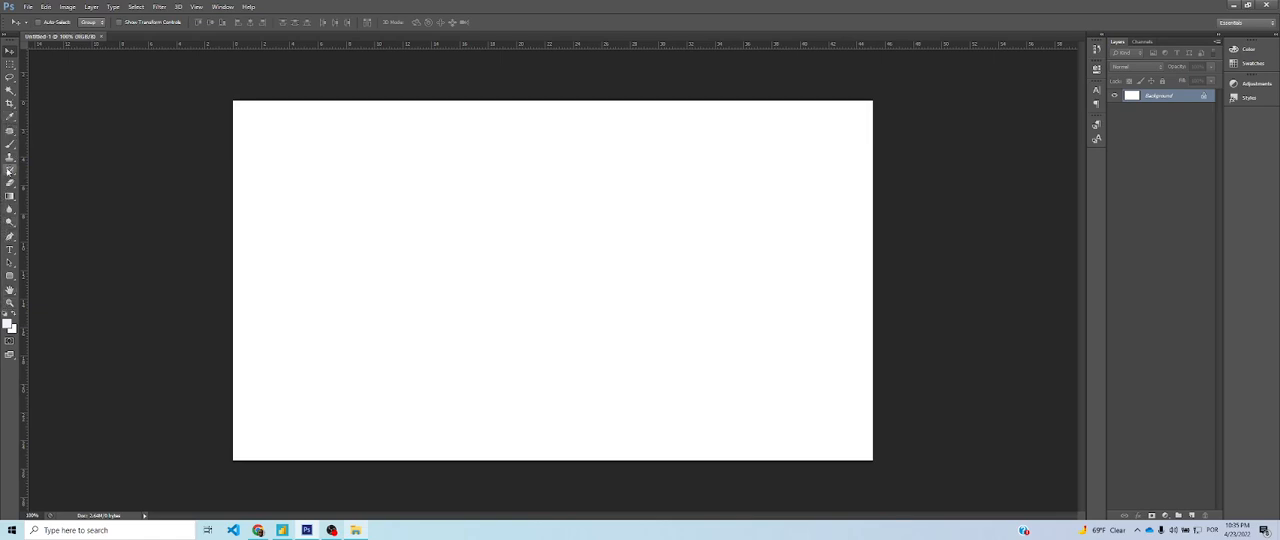
pyautogui.click(10, 280)
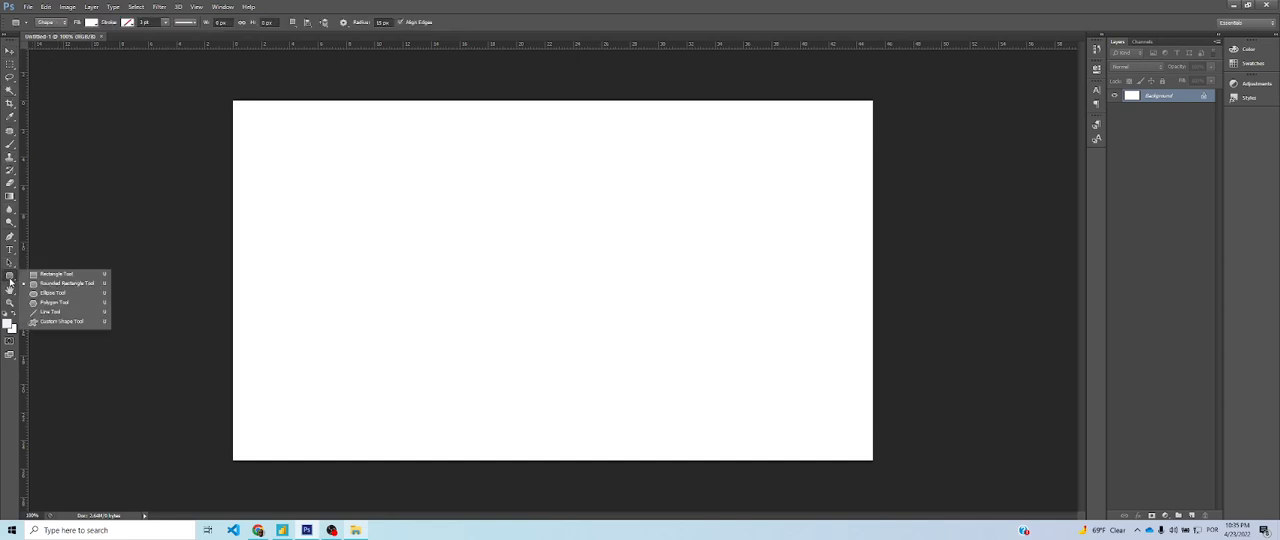
pyautogui.click(87, 286)
pyautogui.click(66, 237)
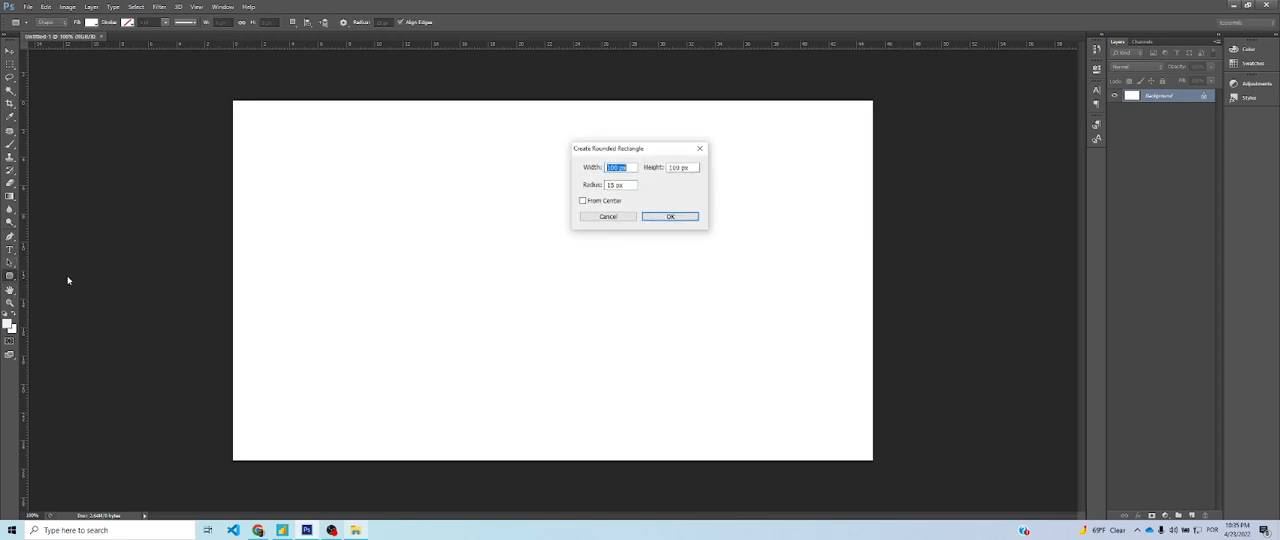
pyautogui.click(700, 151)
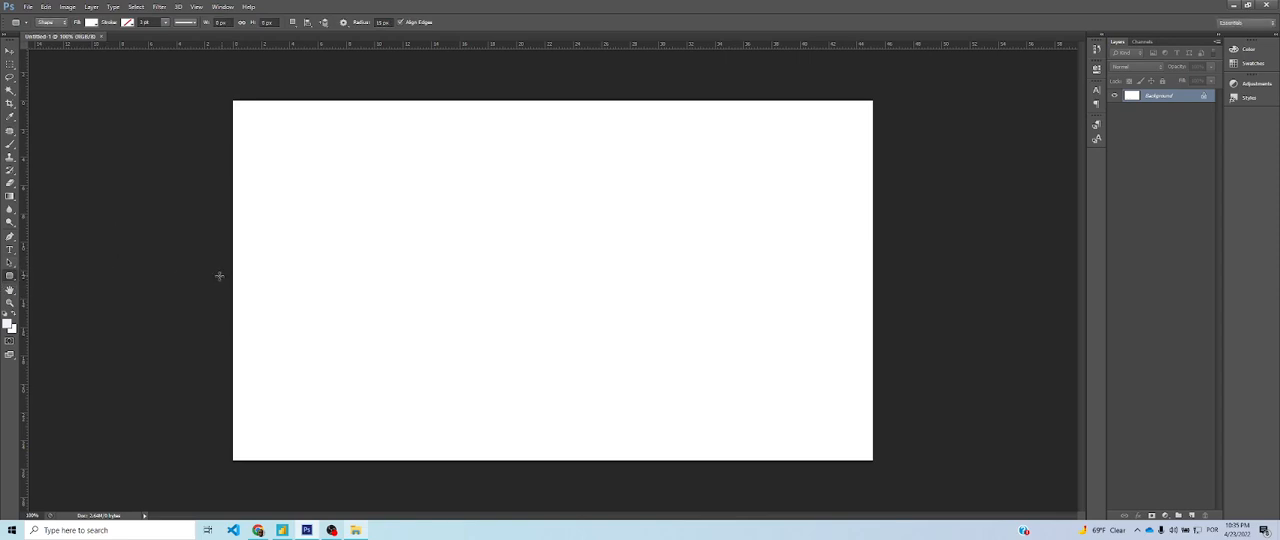
pyautogui.rightClick(11, 276)
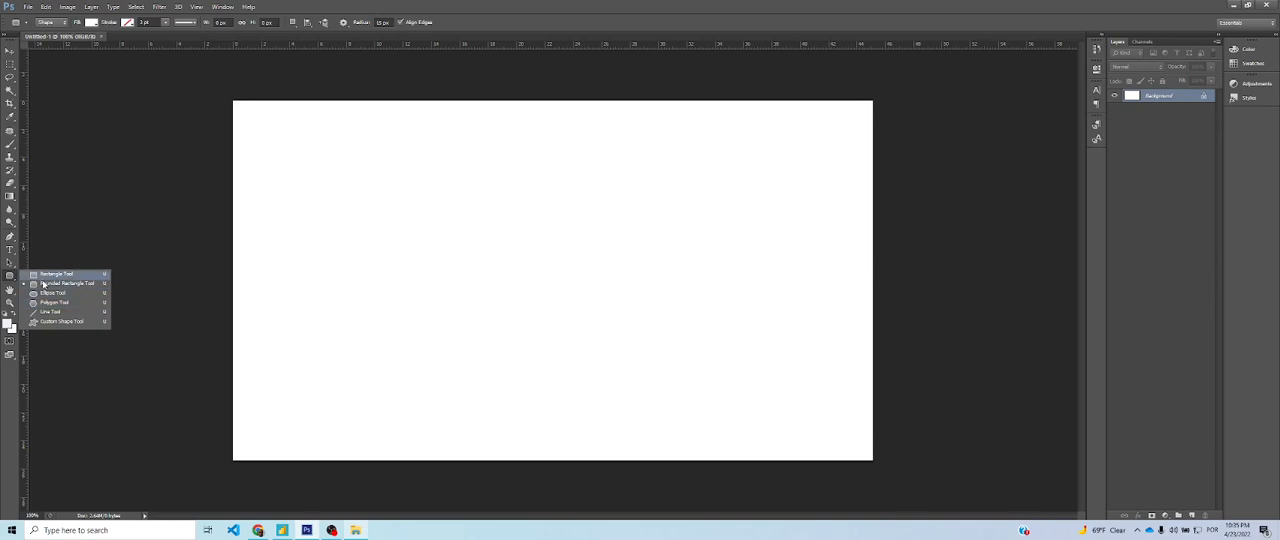
pyautogui.click(46, 311)
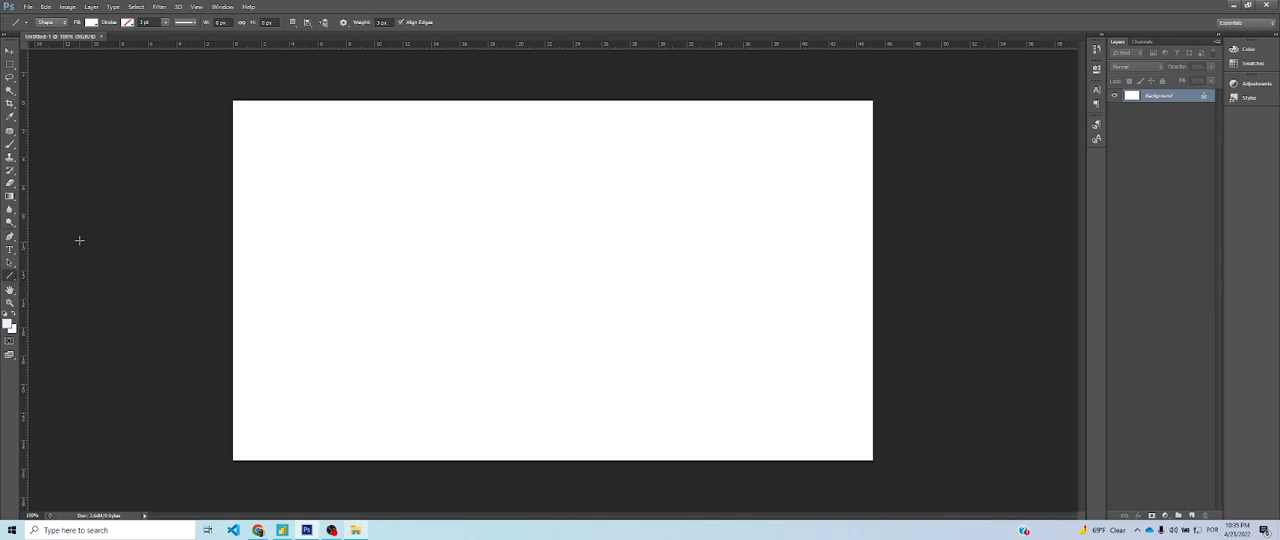
pyautogui.click(11, 265)
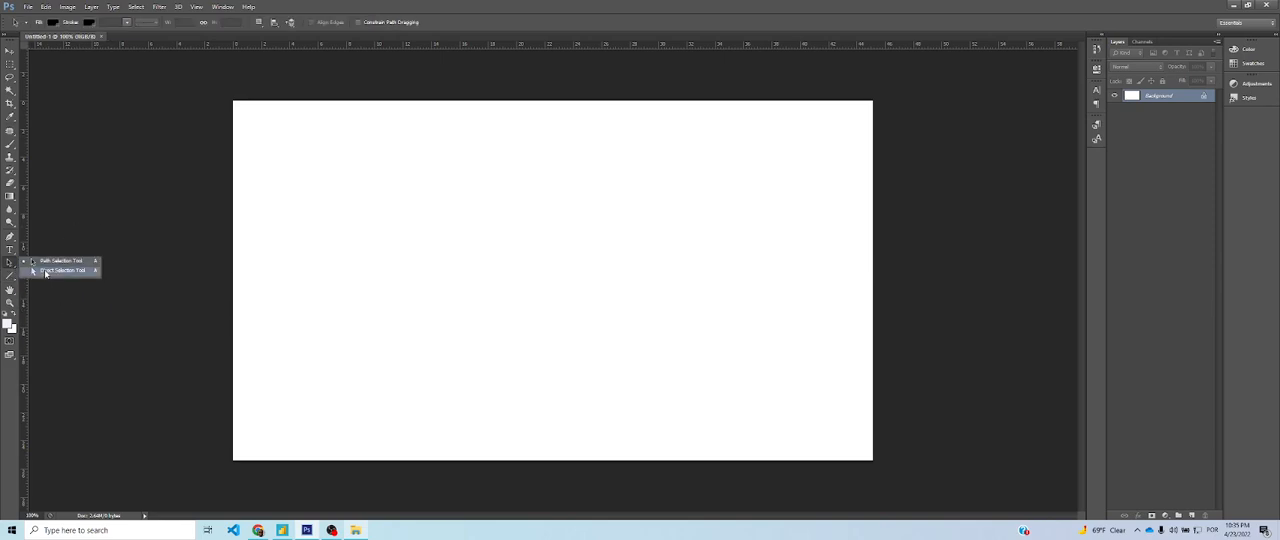
pyautogui.click(47, 272)
pyautogui.click(14, 254)
pyautogui.click(12, 251)
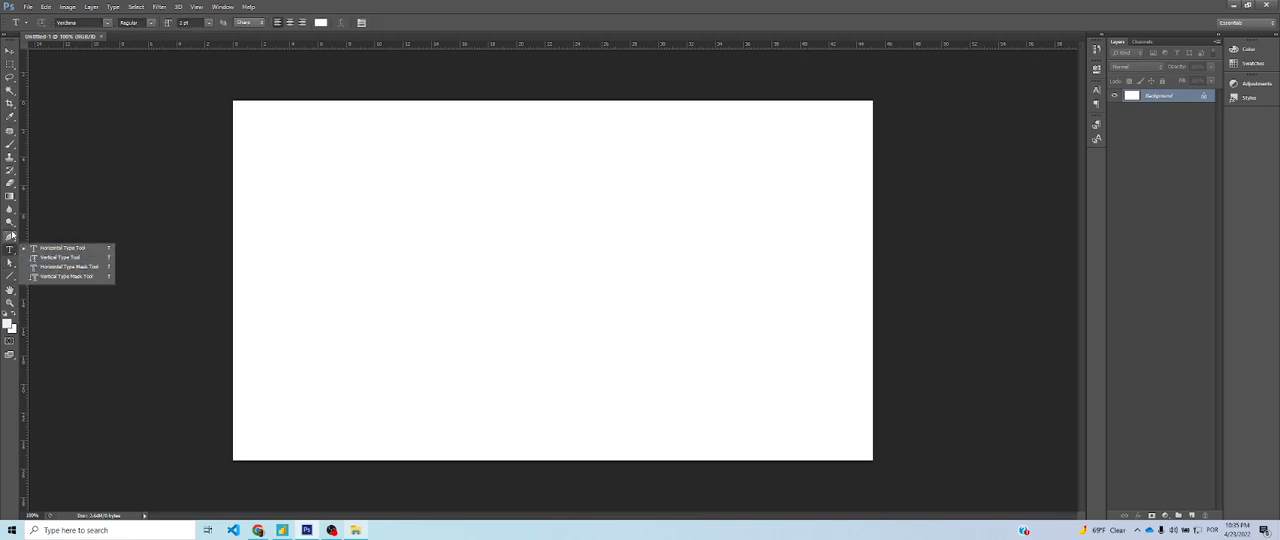
pyautogui.click(10, 236)
pyautogui.click(45, 272)
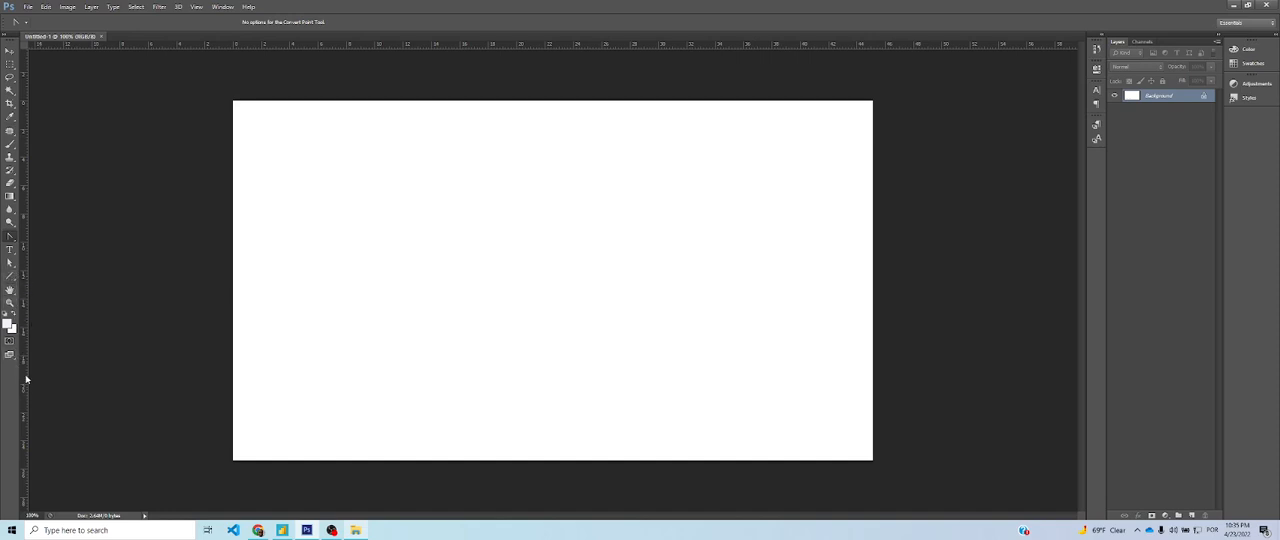
pyautogui.click(10, 279)
pyautogui.click(11, 282)
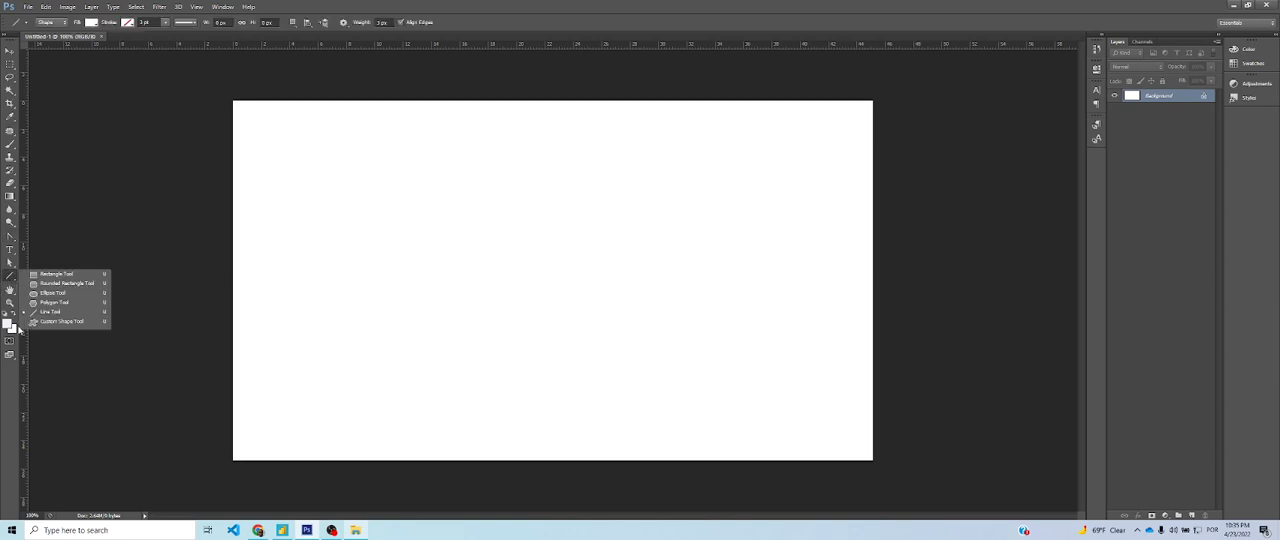
pyautogui.click(101, 201)
# Draw a red-filled rounded rectangle of about 1228 x 679 px covering most of the white canvas
pyautogui.rightClick(13, 279)
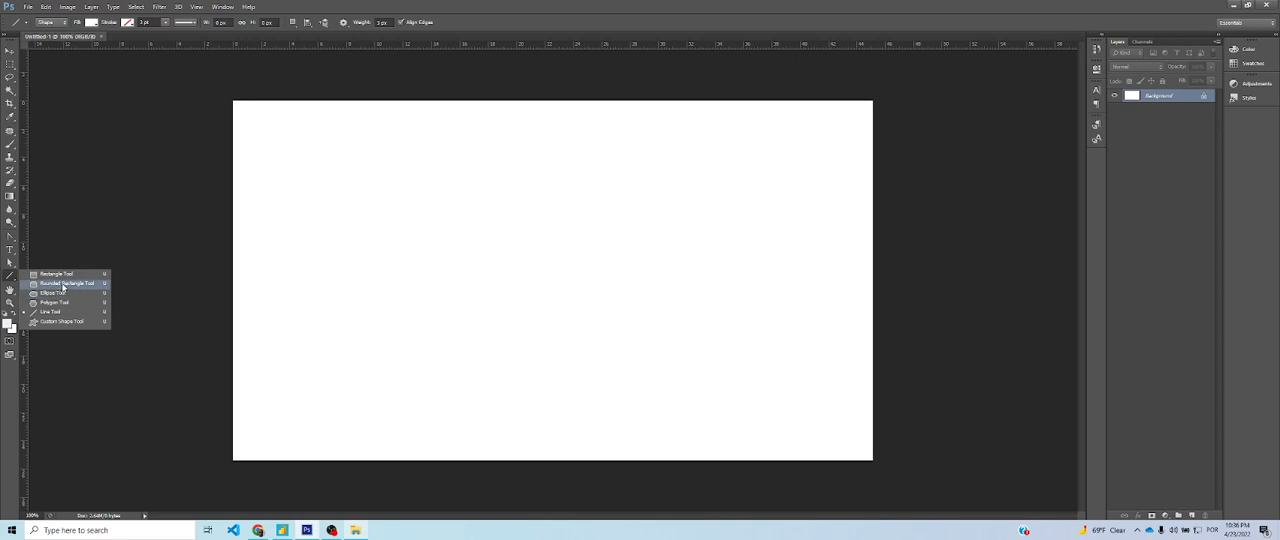
pyautogui.click(63, 284)
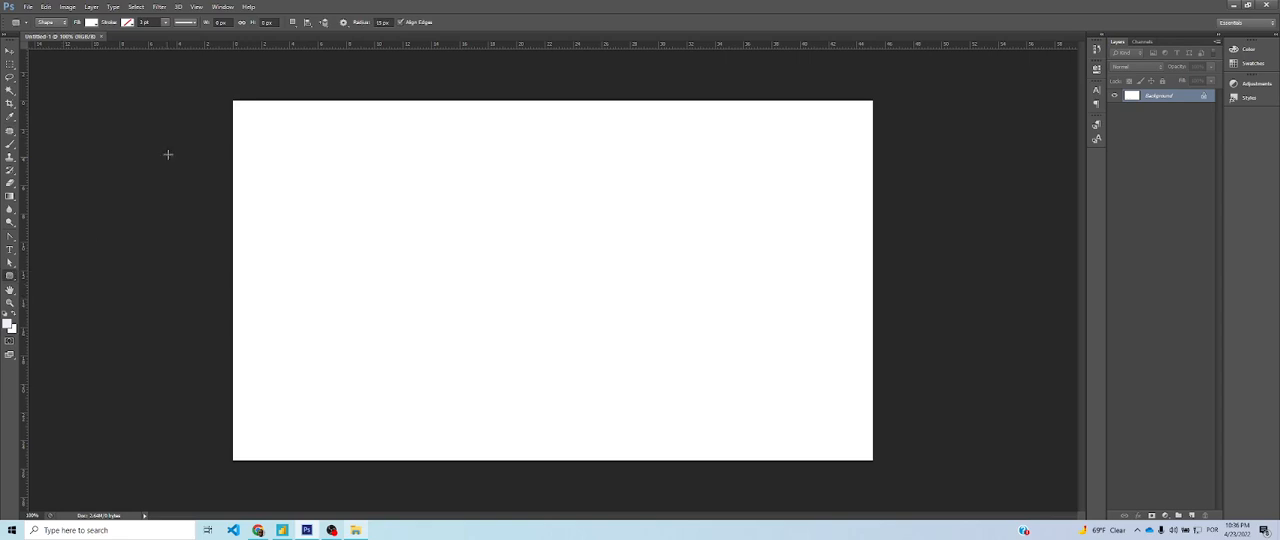
pyautogui.click(92, 22)
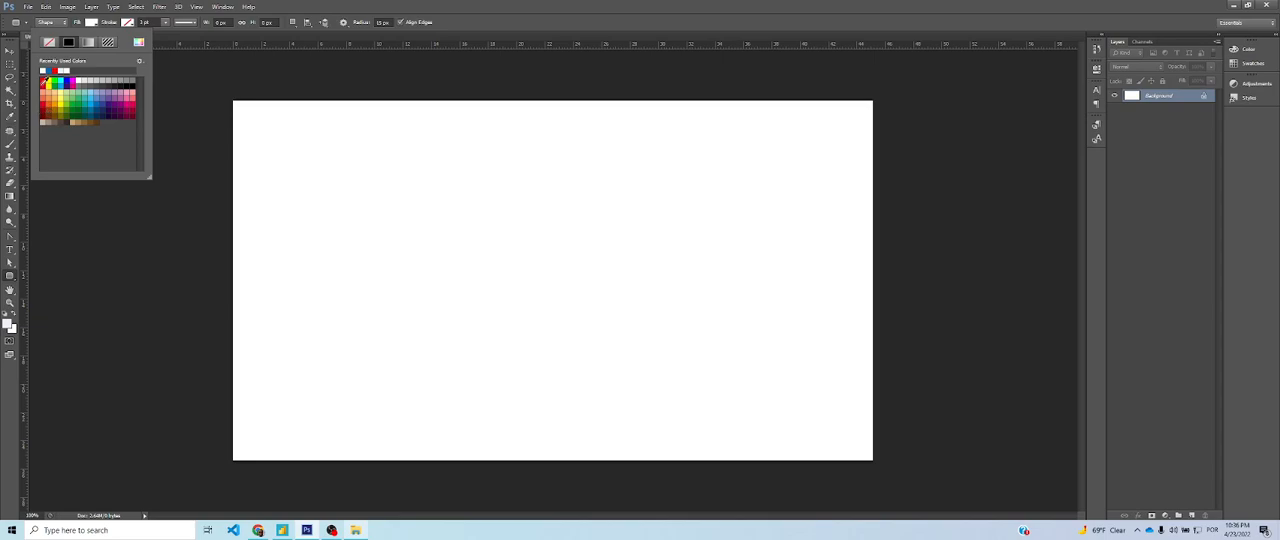
pyautogui.click(43, 81)
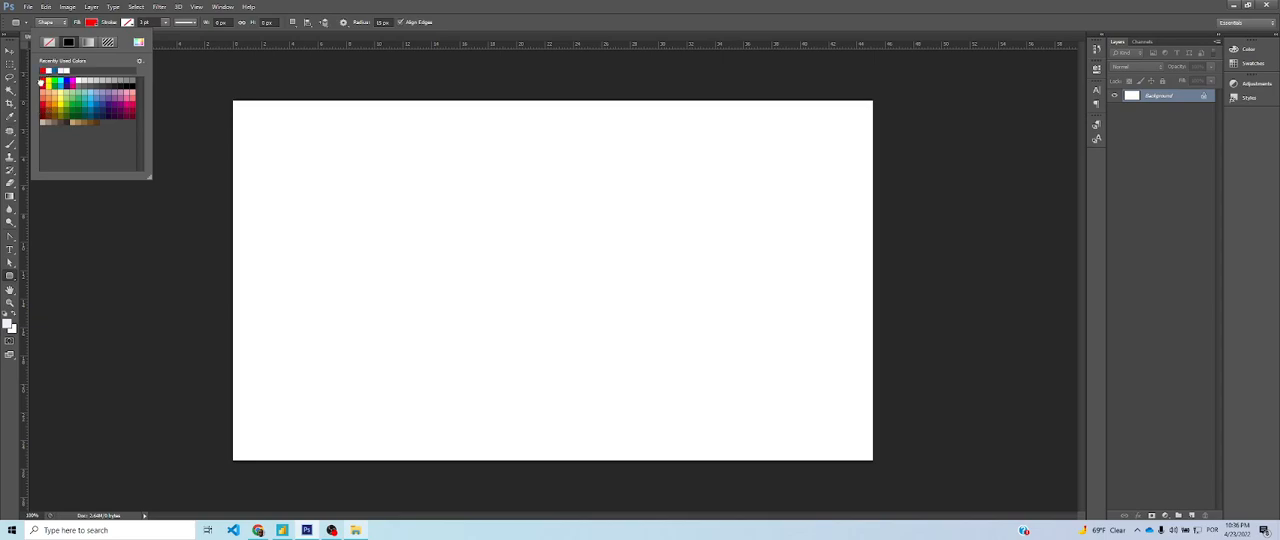
pyautogui.click(248, 113)
pyautogui.moveTo(248, 113); pyautogui.dragTo(864, 452)
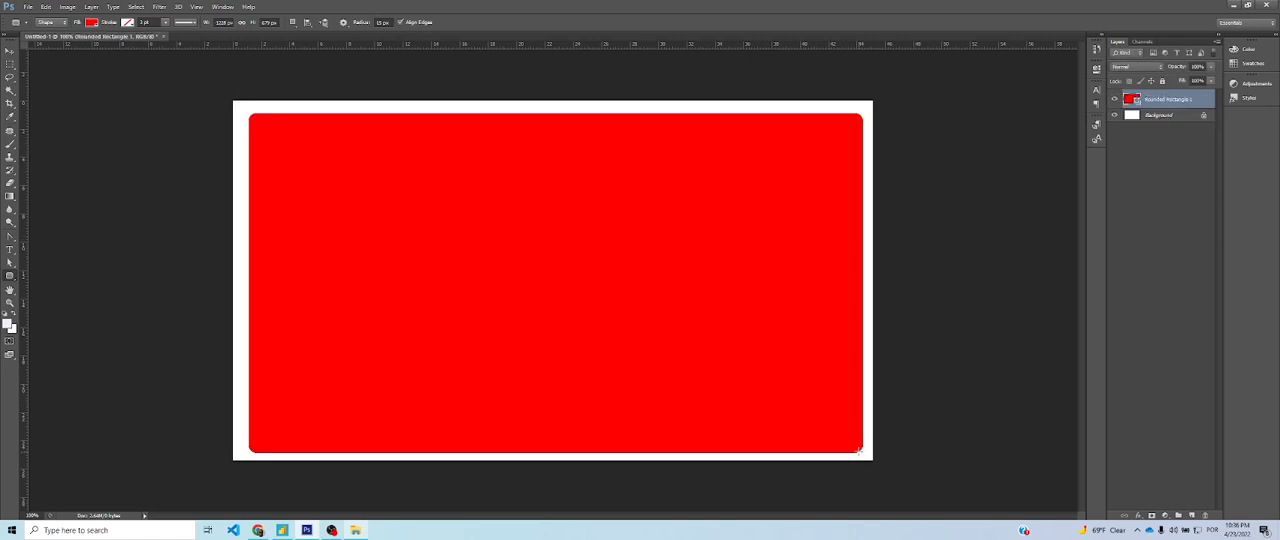
# Nudge the red rounded rectangle slightly left and up to even out the white margins
pyautogui.press('v')
pyautogui.press('Left')
pyautogui.press('Left')
pyautogui.press('Left')
pyautogui.press('Left')
pyautogui.press('Up')
pyautogui.press('Up')
pyautogui.press('Up')
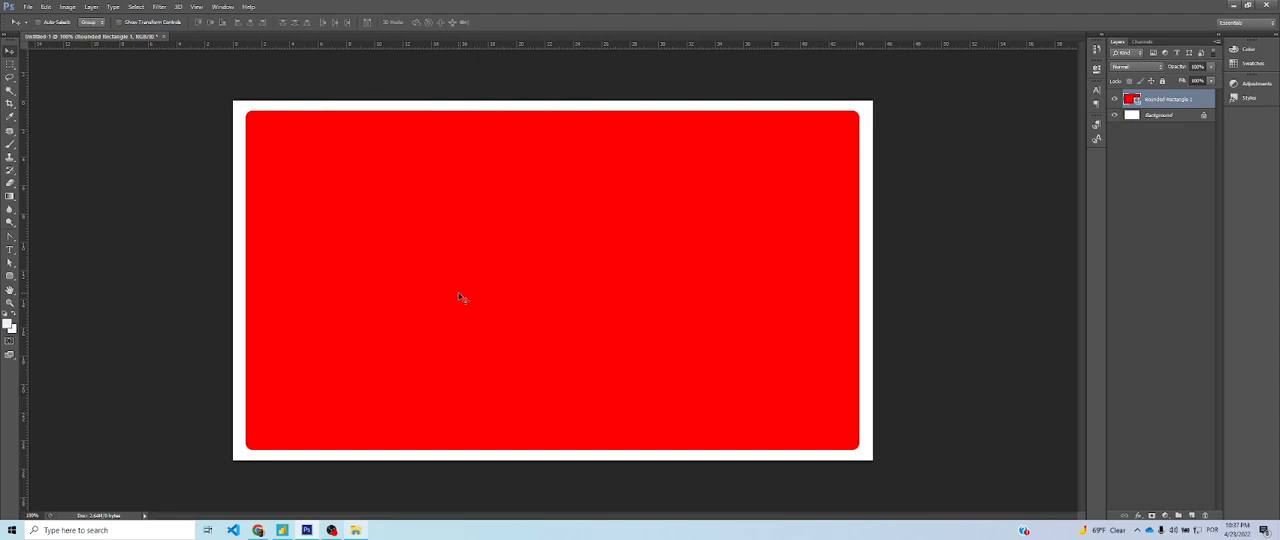
# Check the Power BI model page, then enlarge the red rounded rectangle to about 1255 x 696 px, leaving a thin white margin
pyautogui.hotkey('alt', 'Tab')
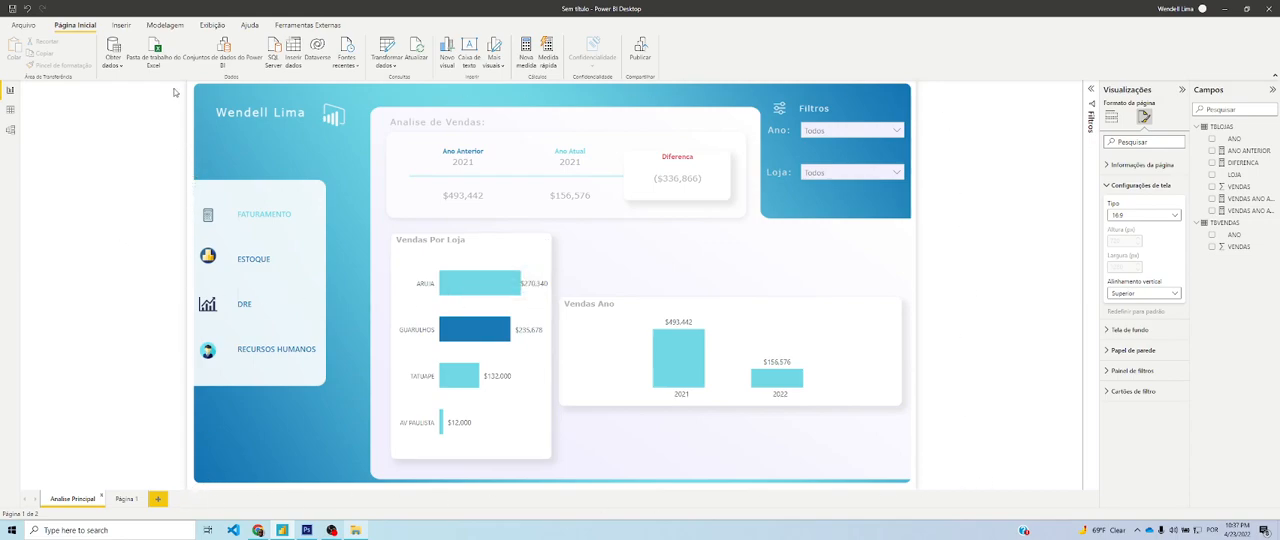
pyautogui.hotkey('alt', 'Tab')
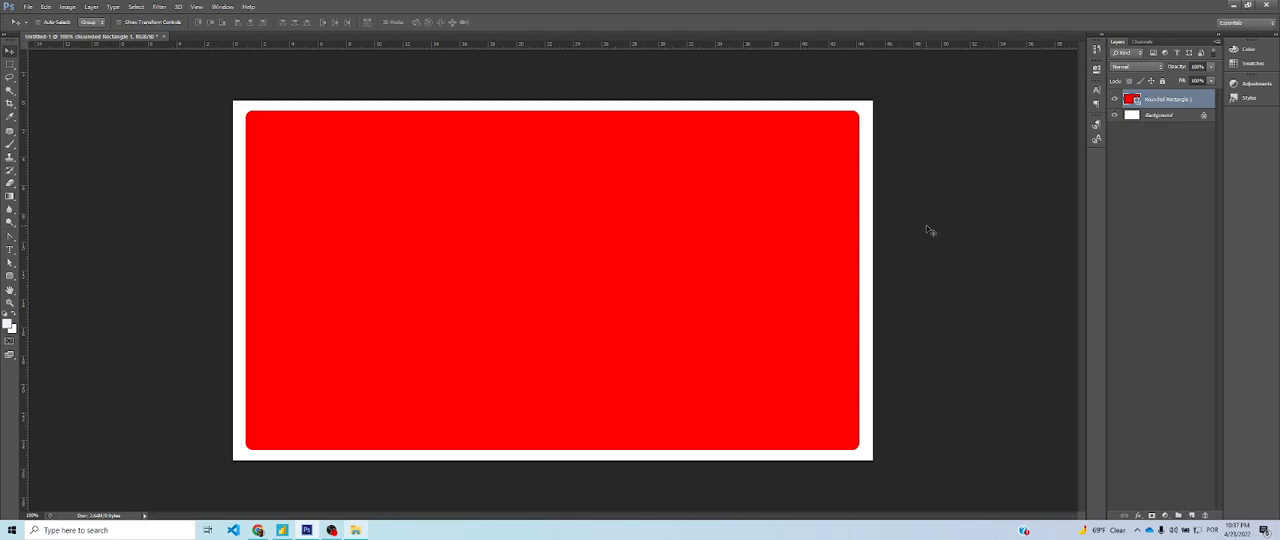
pyautogui.hotkey('ctrl', 't')
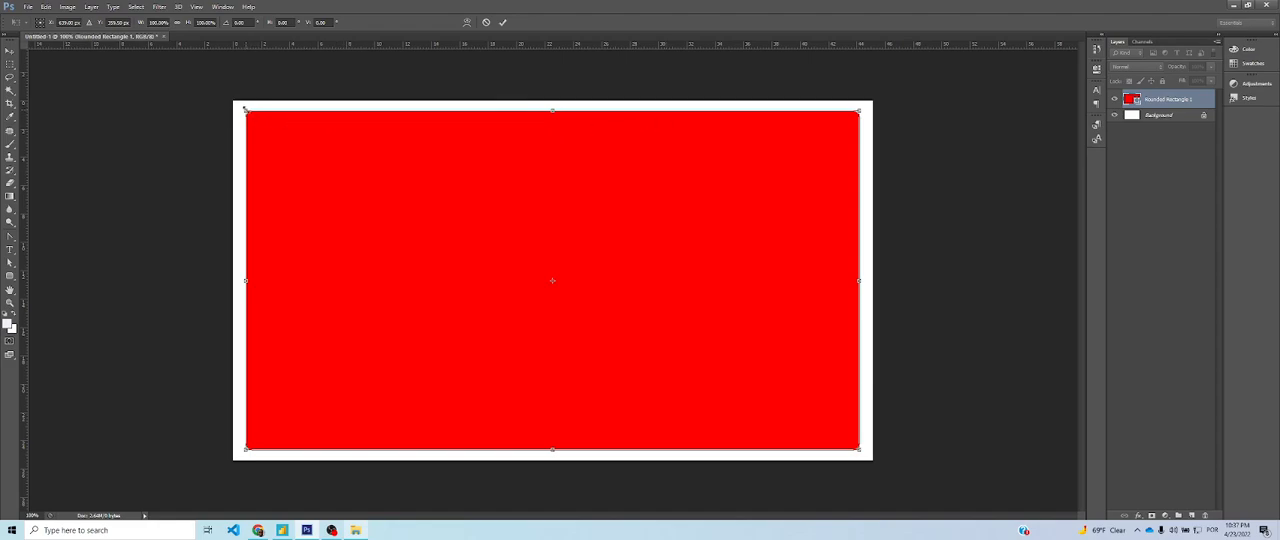
pyautogui.moveTo(246, 111); pyautogui.dragTo(237, 105)
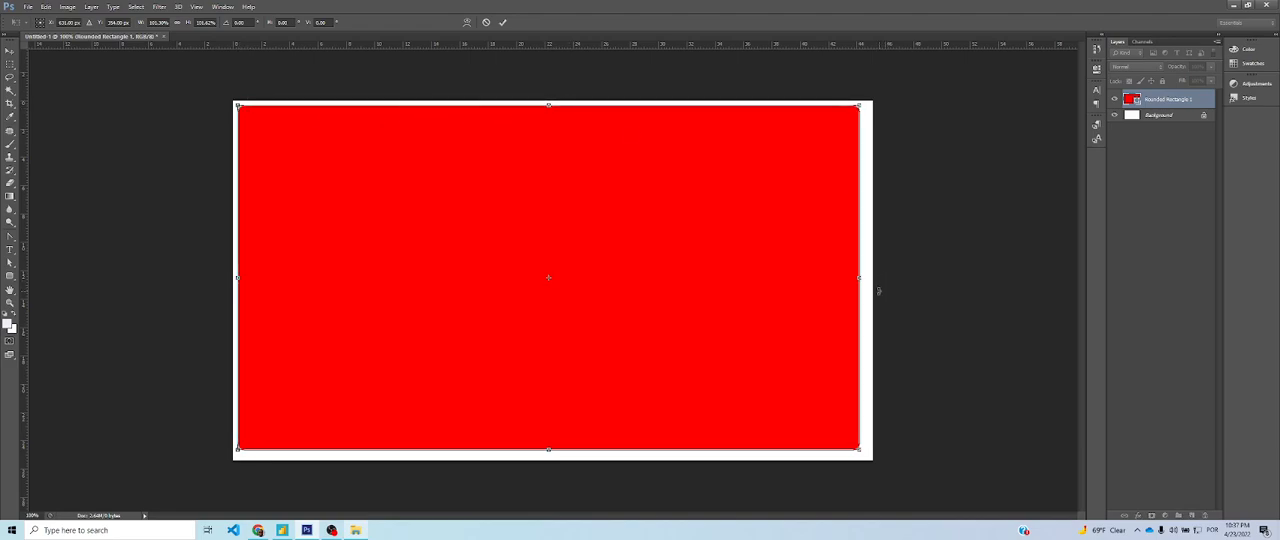
pyautogui.moveTo(862, 280)
pyautogui.mouseDown()
pyautogui.moveTo(871, 268)
pyautogui.moveTo(865, 277)
pyautogui.mouseUp()
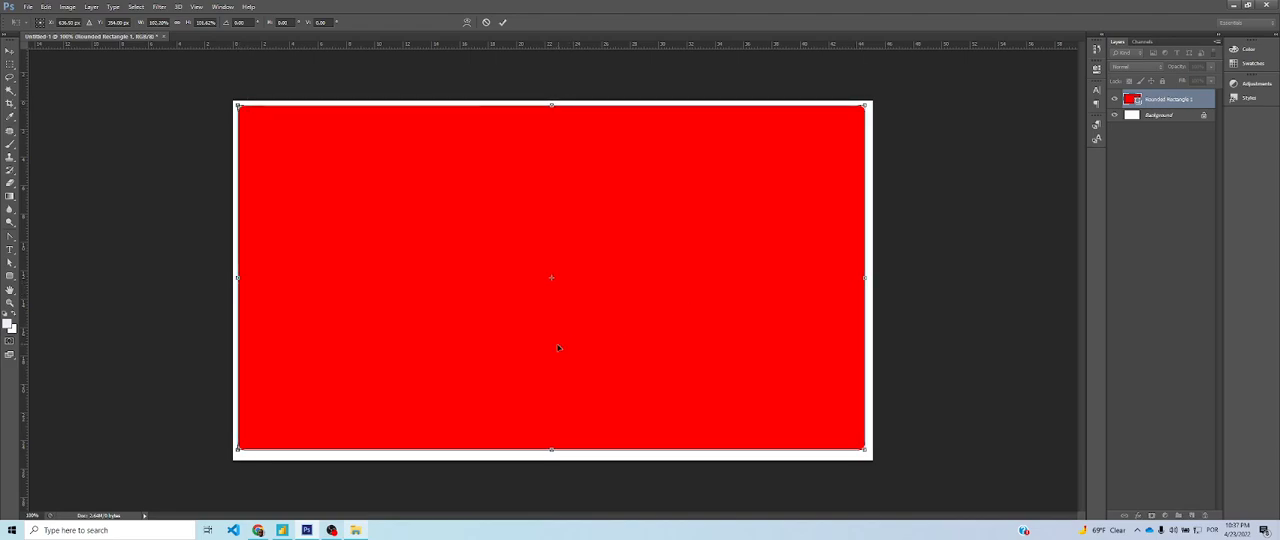
pyautogui.moveTo(552, 451); pyautogui.dragTo(552, 453)
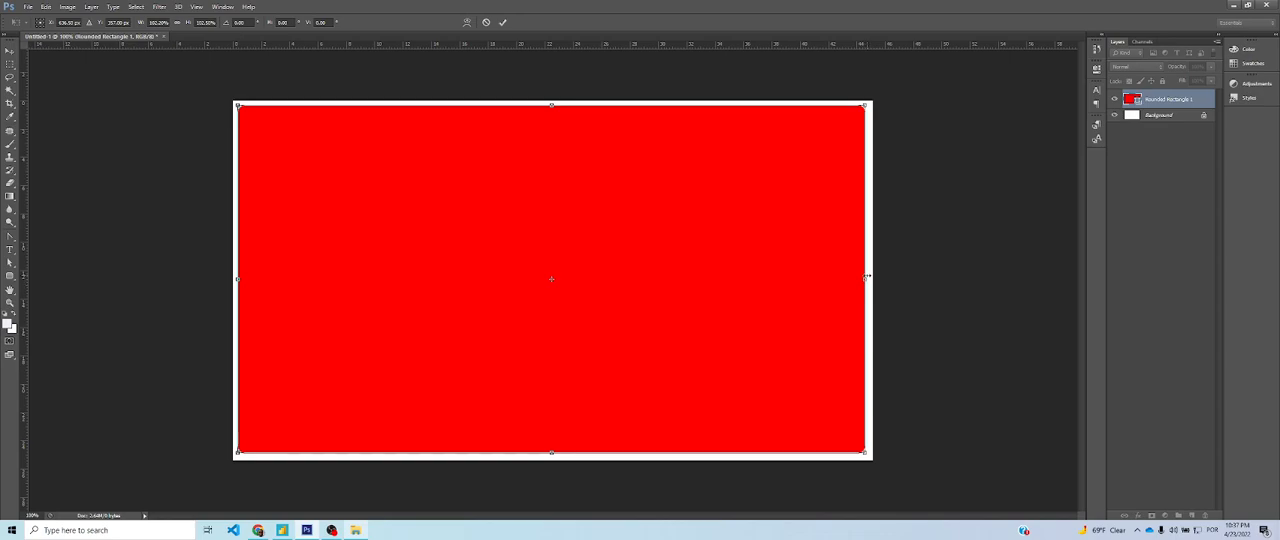
pyautogui.press('Return')
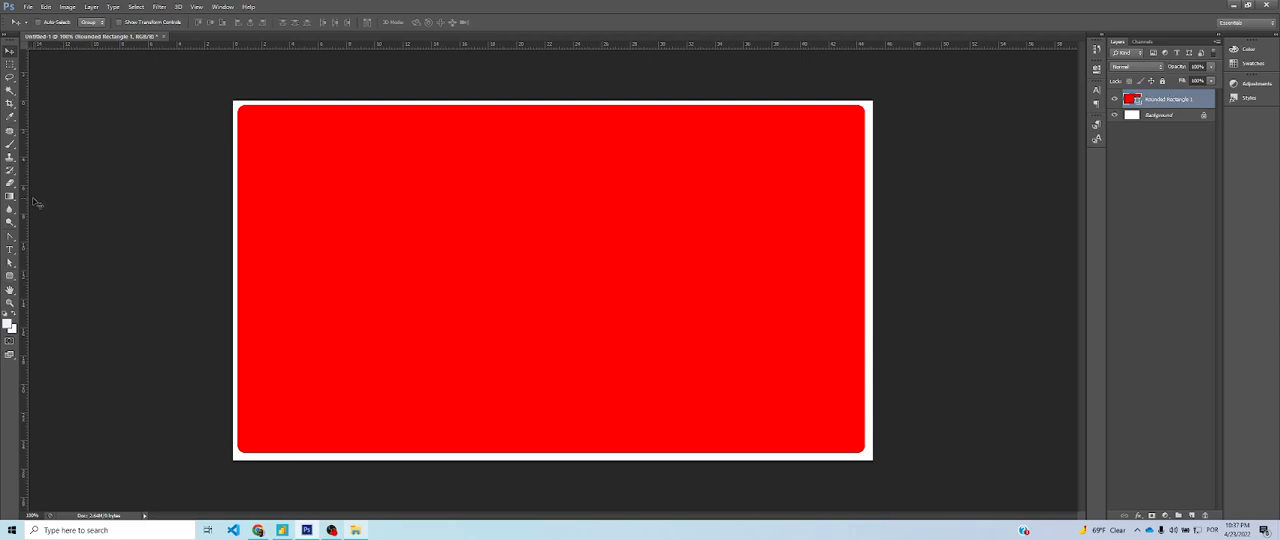
pyautogui.click(15, 276)
pyautogui.click(92, 22)
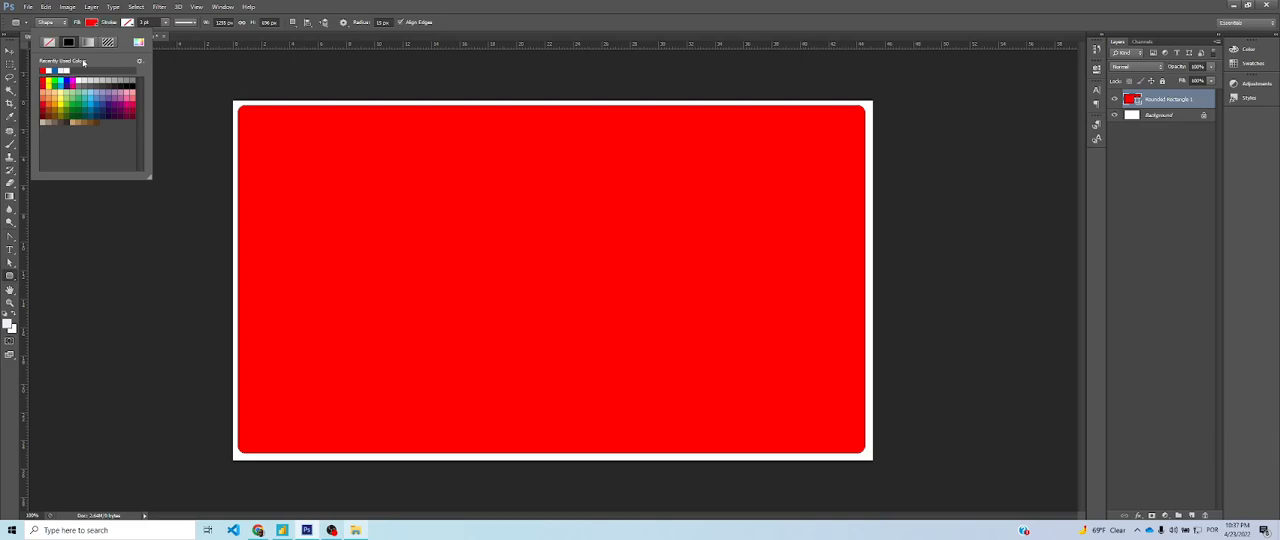
pyautogui.click(55, 70)
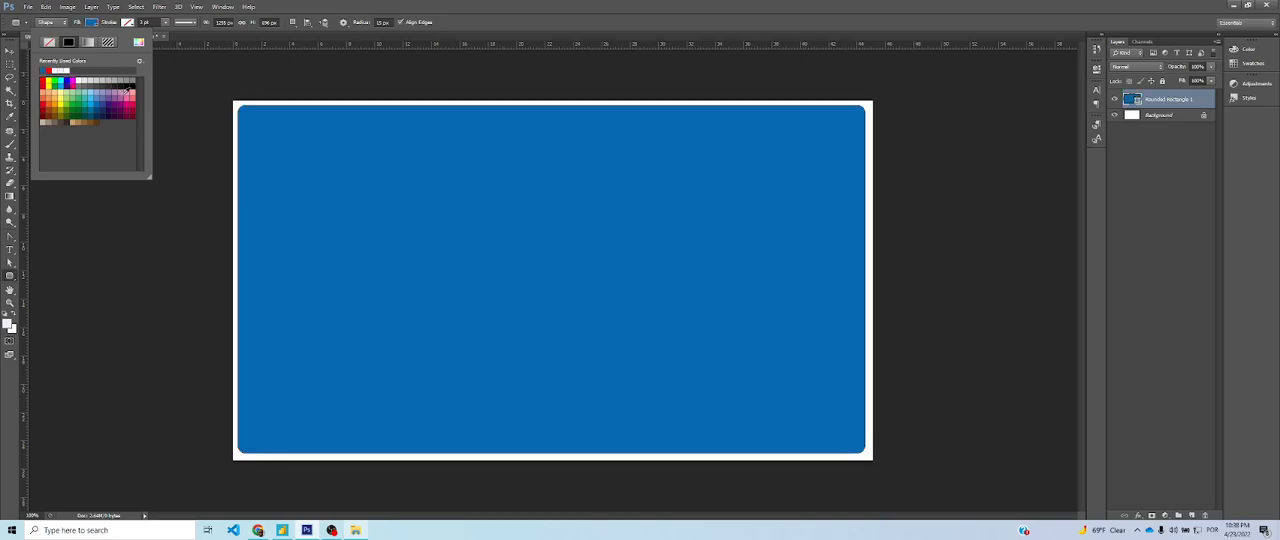
pyautogui.press('Escape')
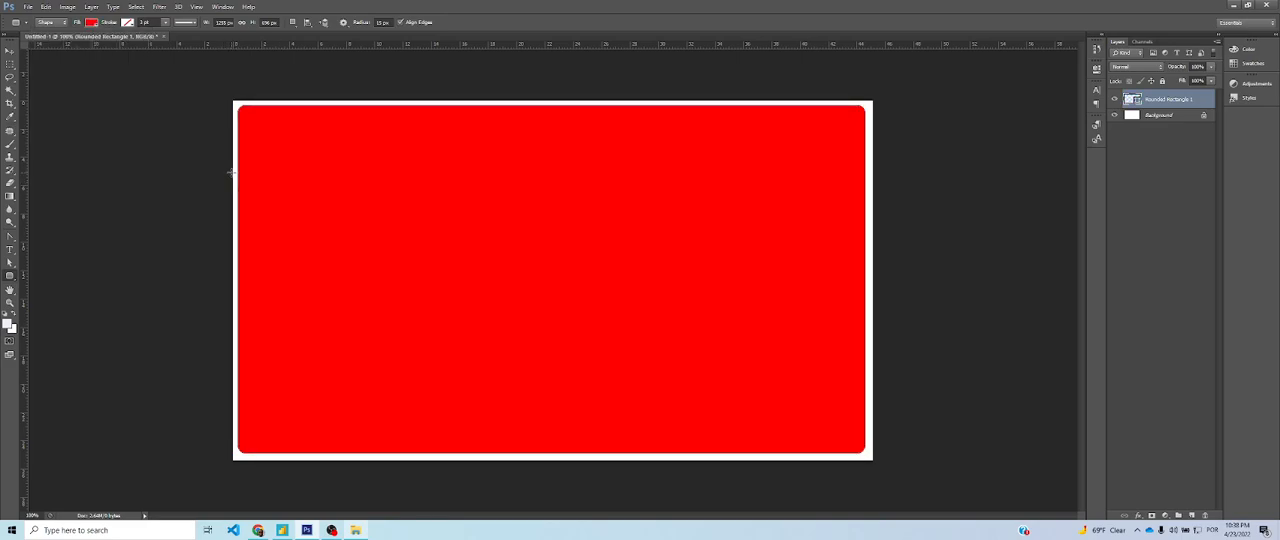
# Draw a light-blue rounded rectangle of about 414 x 167 px at the canvas's left edge and duplicate its layer
pyautogui.moveTo(236, 184); pyautogui.dragTo(443, 269)
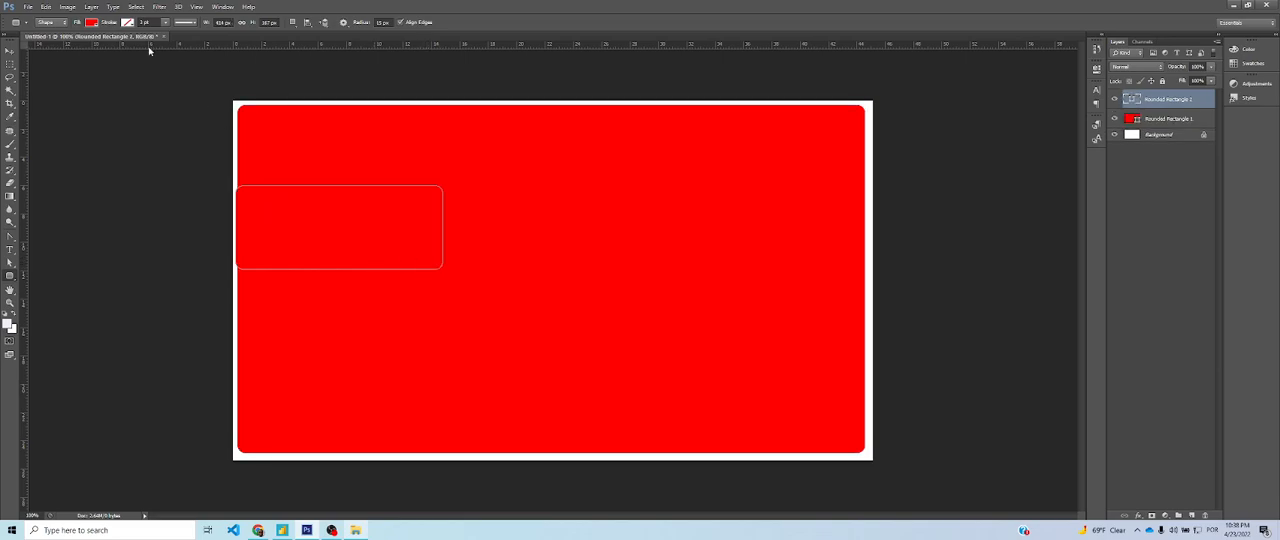
pyautogui.click(91, 22)
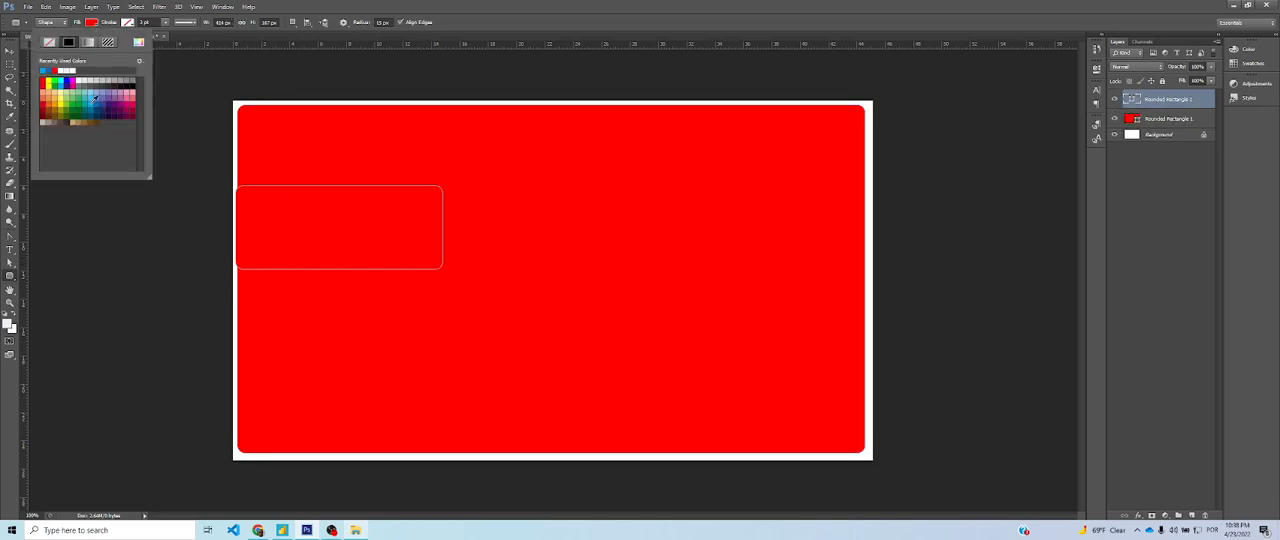
pyautogui.click(94, 101)
pyautogui.click(97, 230)
pyautogui.hotkey('ctrl', 'j')
pyautogui.click(10, 52)
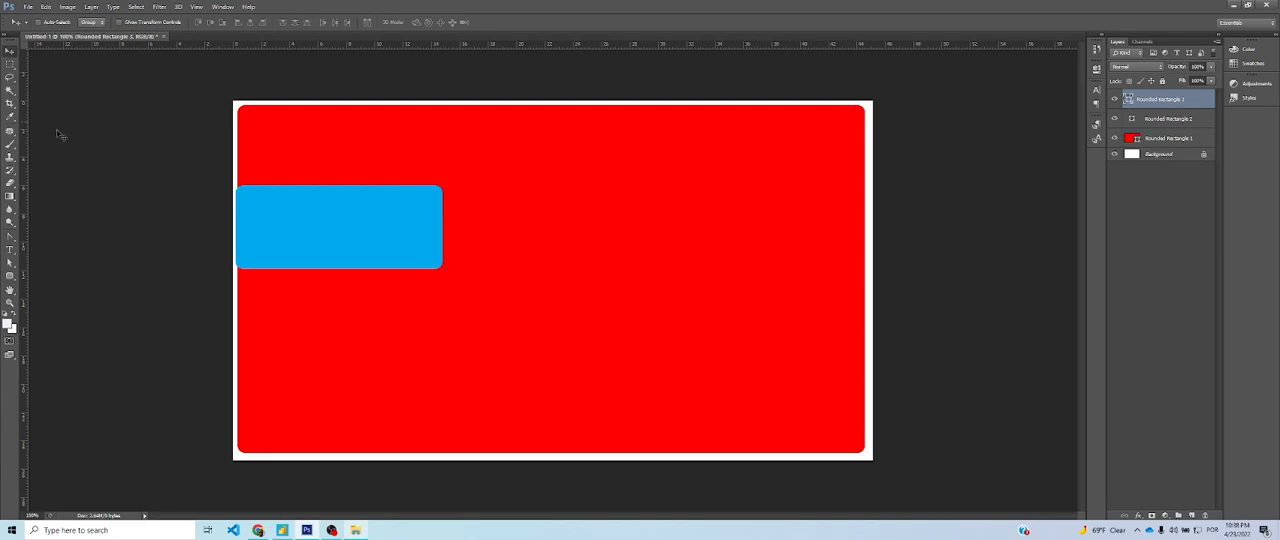
# Delete the light-blue rounded rectangle's layer and its duplicate
pyautogui.click(1169, 120)
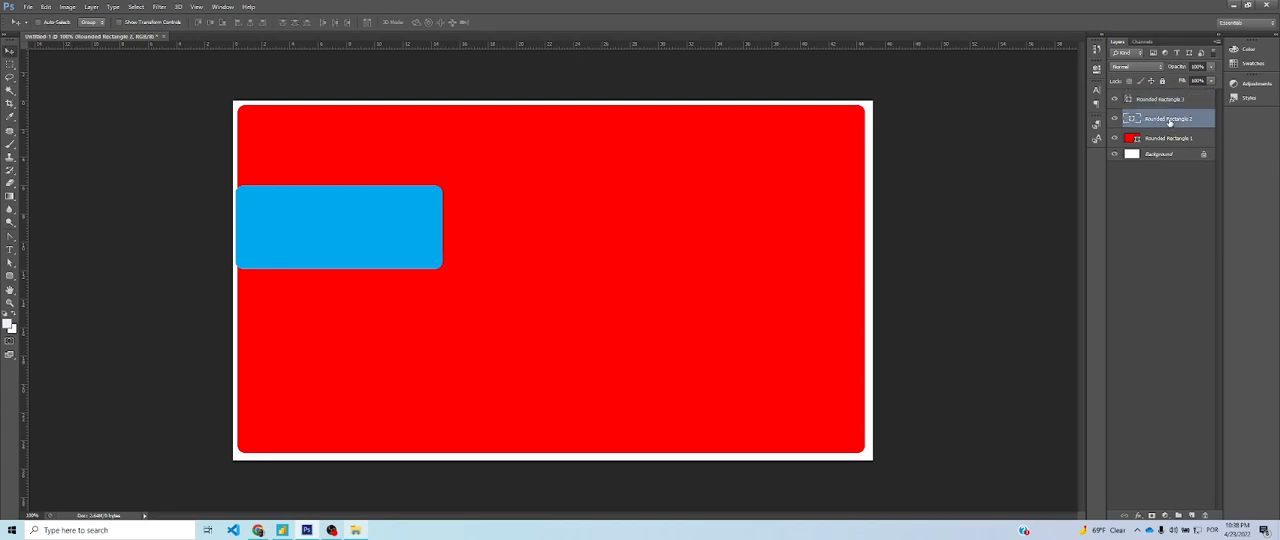
pyautogui.press('Delete')
pyautogui.click(1157, 100)
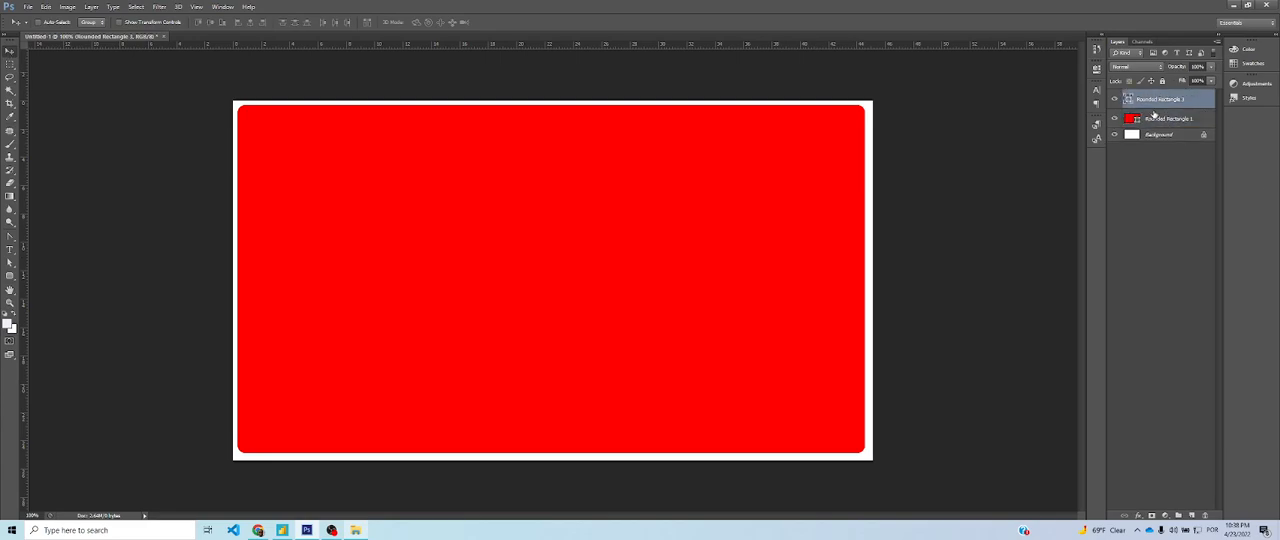
pyautogui.press('Delete')
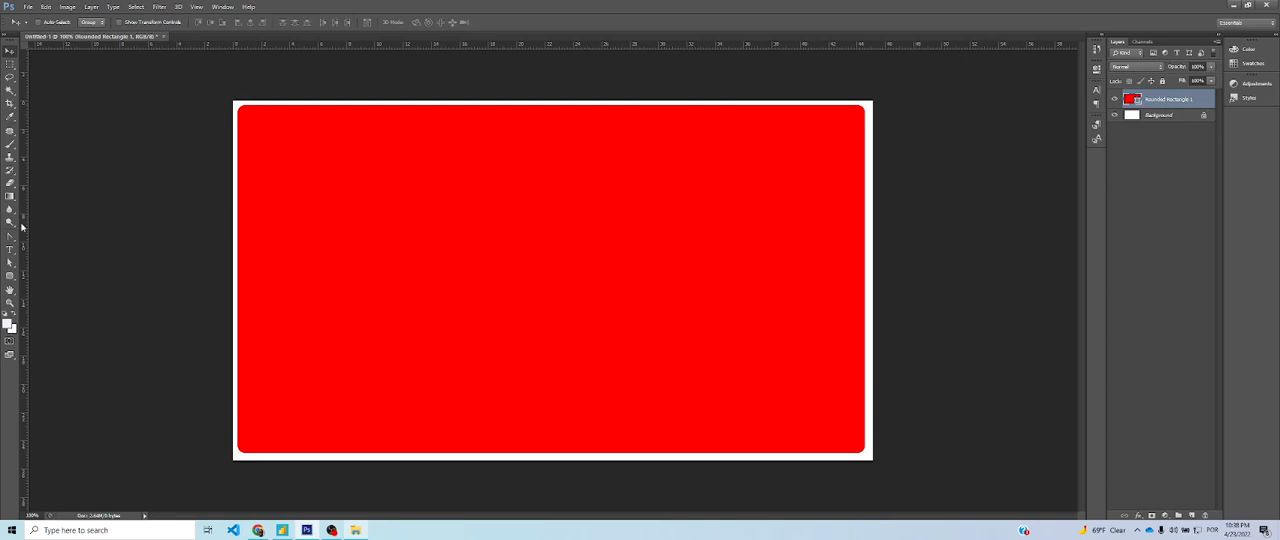
# Draw a rounded rectangle of about 367 x 169 px at the red shape's left edge and fill it with dark blue
pyautogui.click(10, 275)
pyautogui.moveTo(234, 226); pyautogui.dragTo(383, 290)
pyautogui.hotkey('ctrl', 'z')
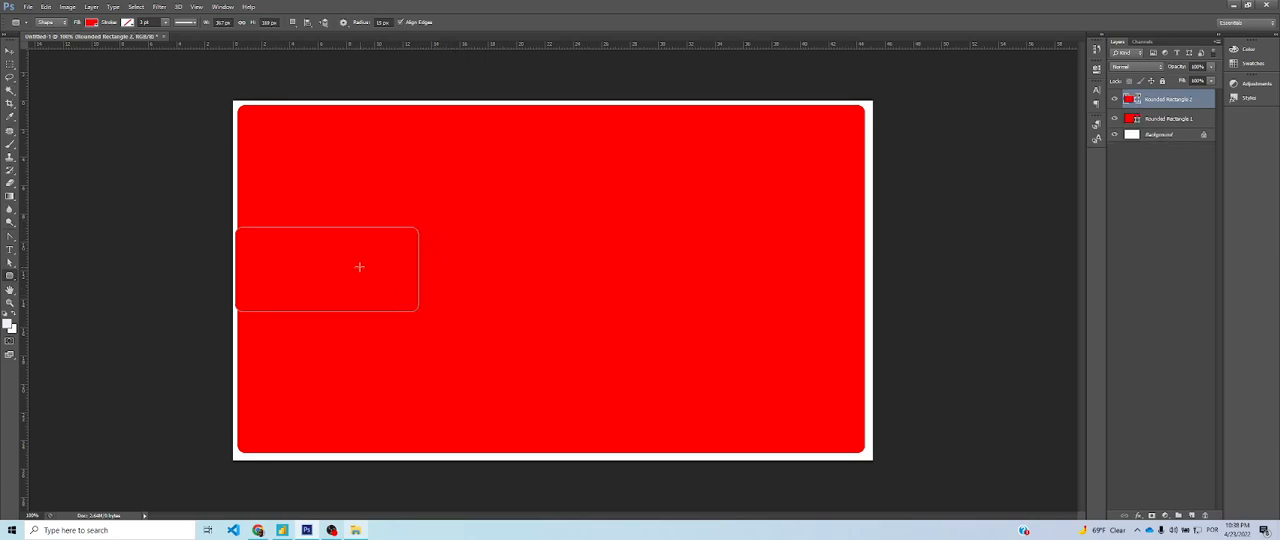
pyautogui.click(93, 23)
pyautogui.click(44, 70)
pyautogui.click(114, 289)
pyautogui.click(114, 289)
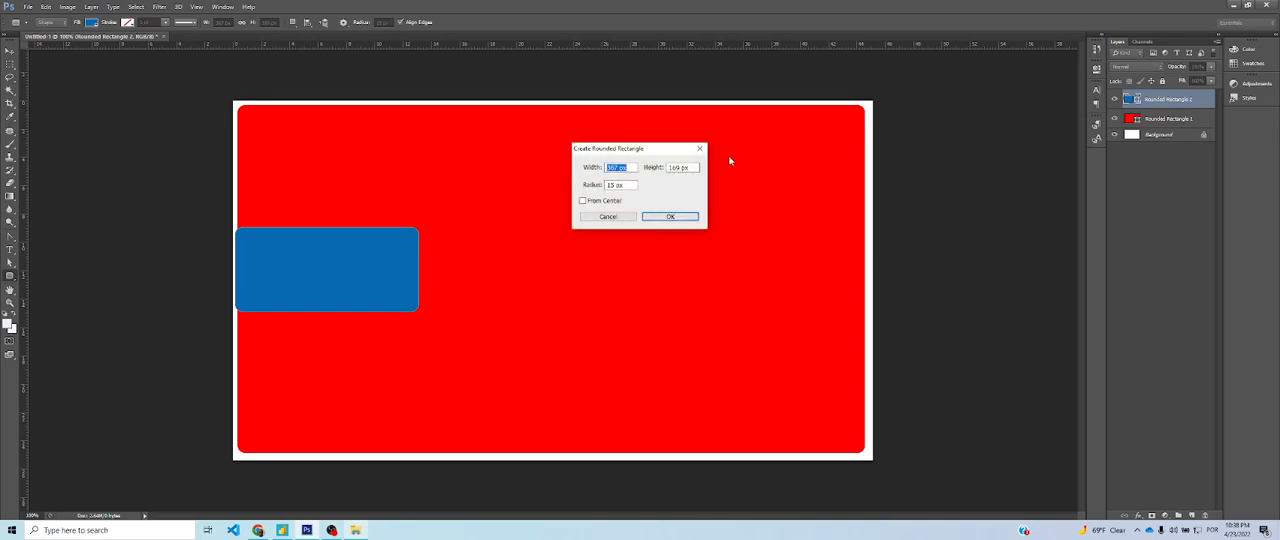
pyautogui.press('Escape')
# Rename the red rectangle's layer VERMELHO and the blue rectangle's layer AZUL
pyautogui.doubleClick(1168, 118)
pyautogui.write('VERMELHO')
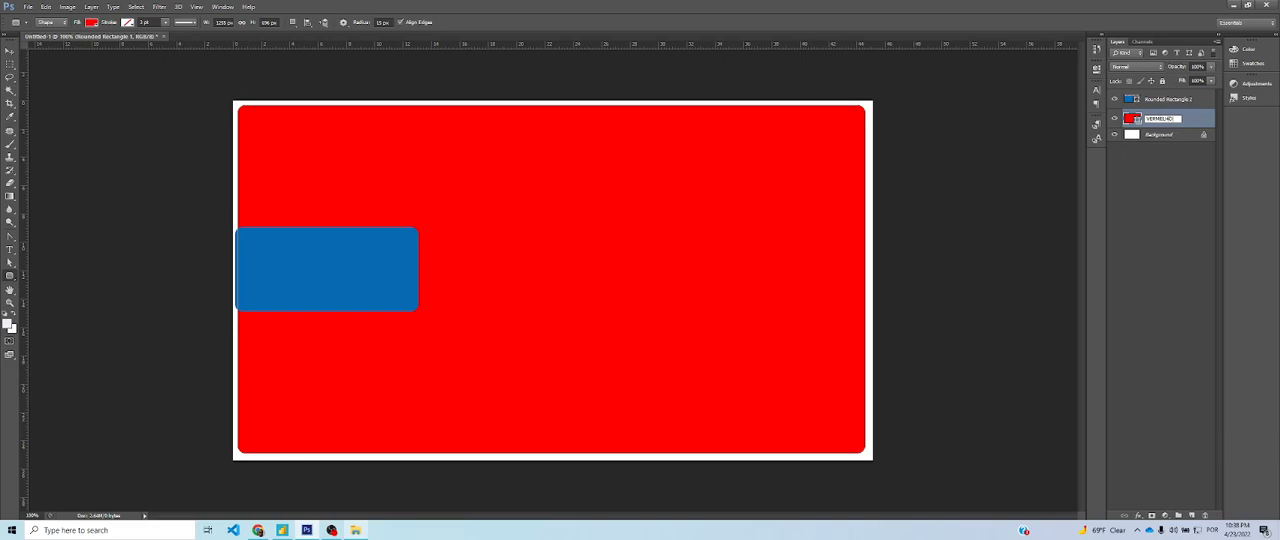
pyautogui.press('Return')
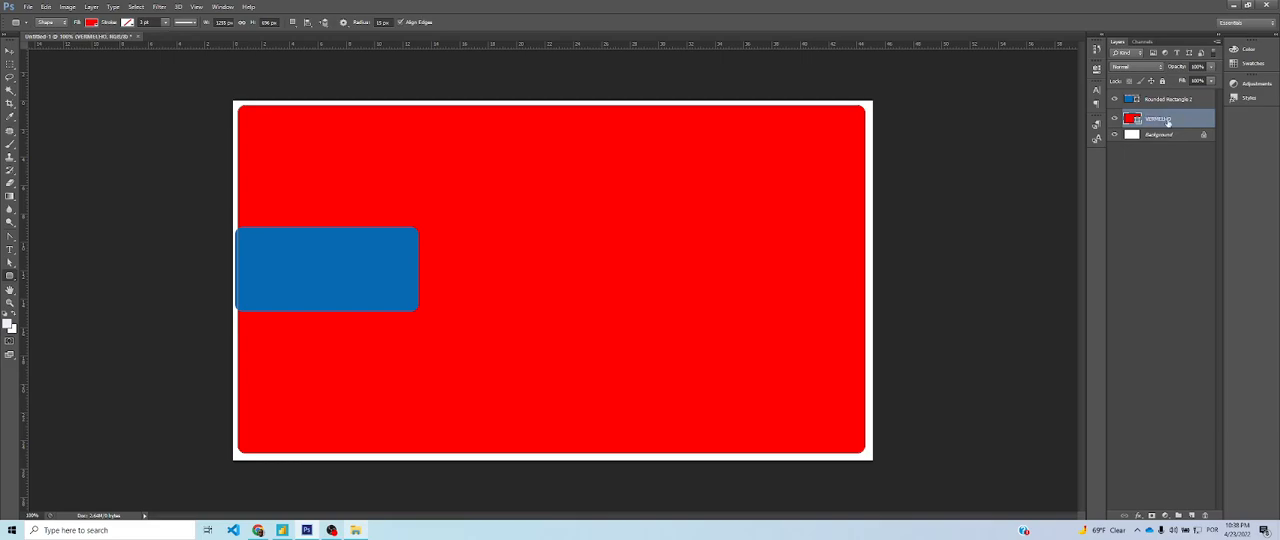
pyautogui.doubleClick(1170, 100)
pyautogui.write('AZ')
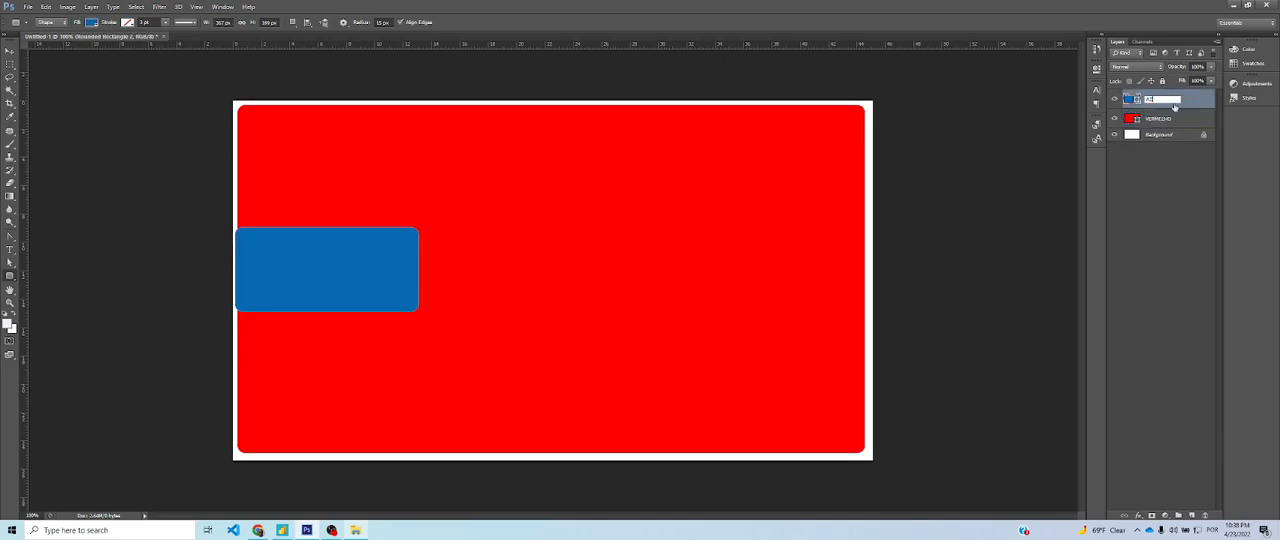
pyautogui.write('UL')
pyautogui.press('Return')
# Move the blue rectangle slightly left to the canvas edge and place the AZUL layer beneath VERMELHO
pyautogui.click(10, 50)
pyautogui.moveTo(289, 255); pyautogui.dragTo(287, 255)
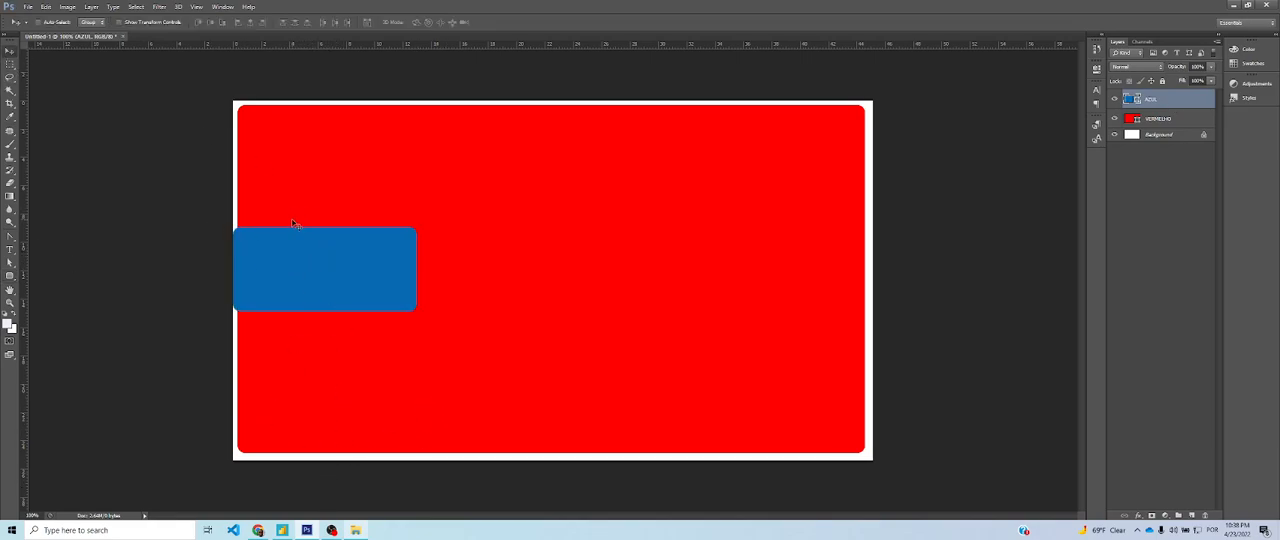
pyautogui.moveTo(1172, 98); pyautogui.dragTo(1171, 130)
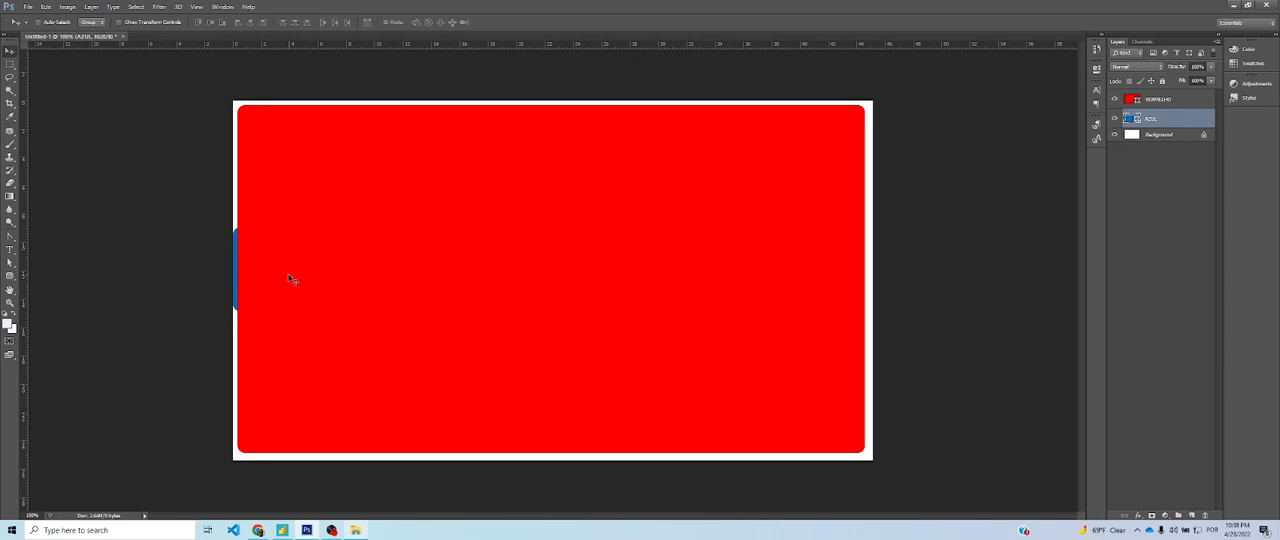
# Delete the AZUL layer
pyautogui.click(1157, 100)
pyautogui.click(1157, 119)
pyautogui.press('Delete')
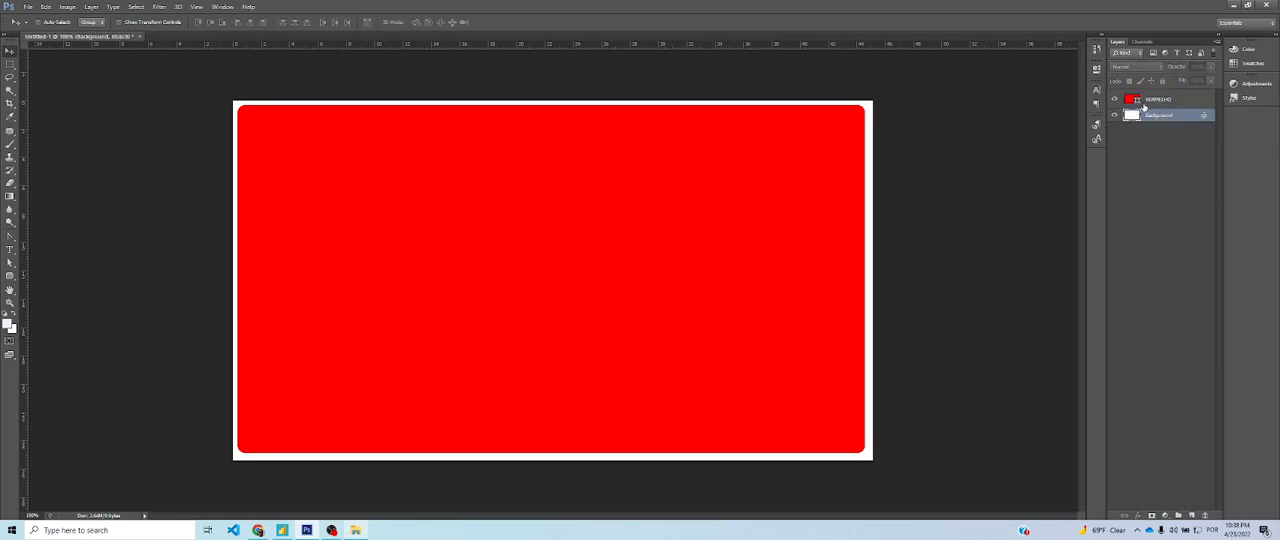
# Rename the red rectangle's layer FUNDO PRINCIPAL
pyautogui.click(1157, 102)
pyautogui.doubleClick(1157, 101)
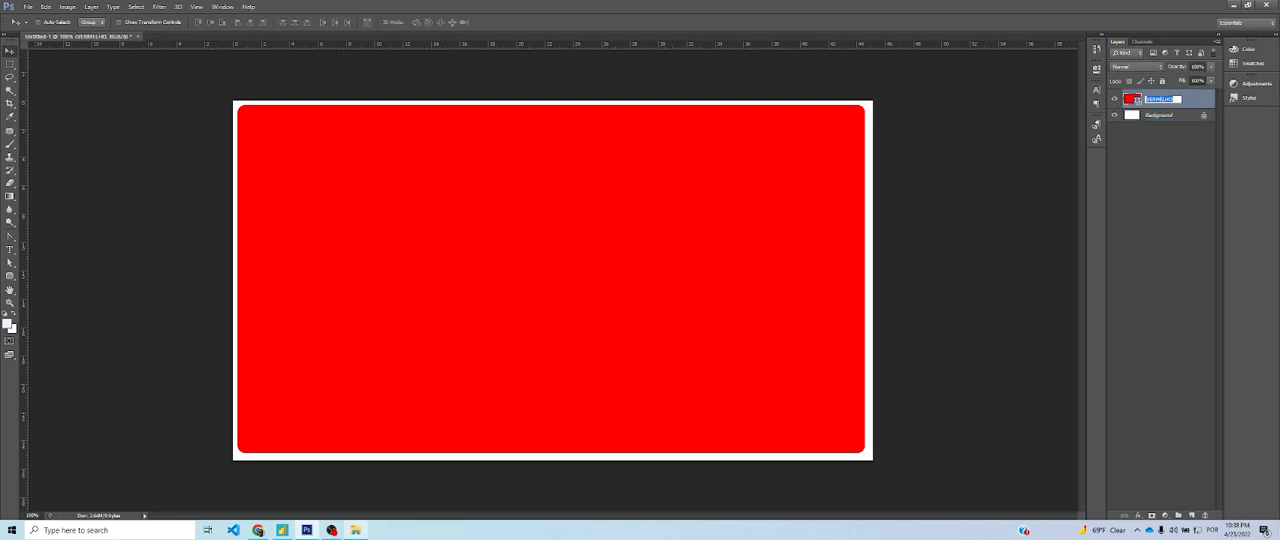
pyautogui.write('FUNDO PRINCIPAL')
pyautogui.press('Return')
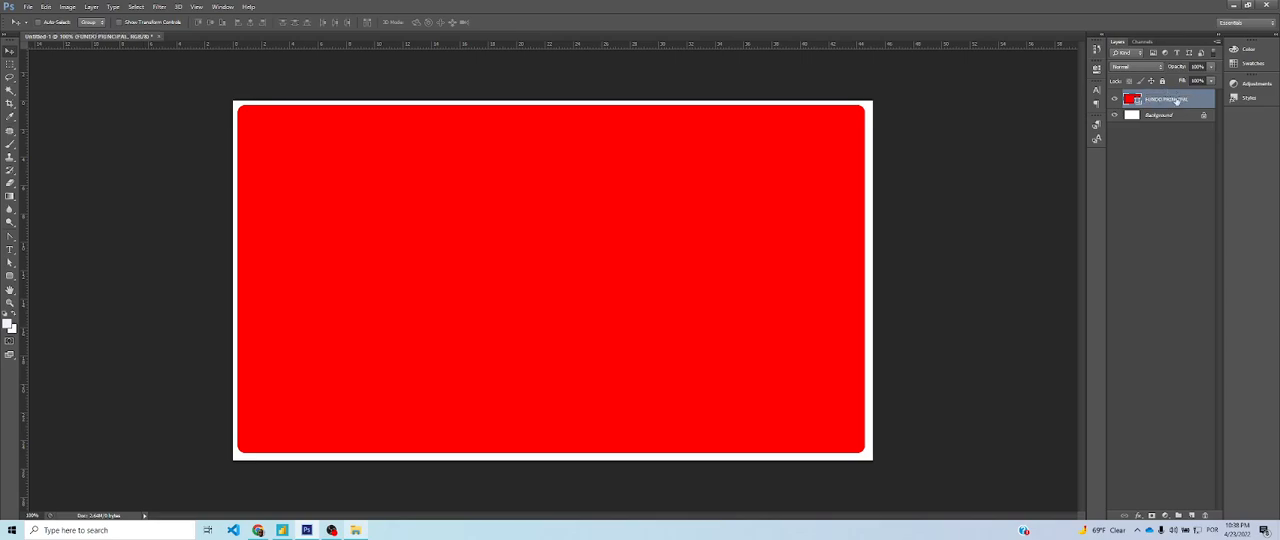
pyautogui.doubleClick(1183, 104)
pyautogui.click(1176, 199)
pyautogui.rightClick(1175, 104)
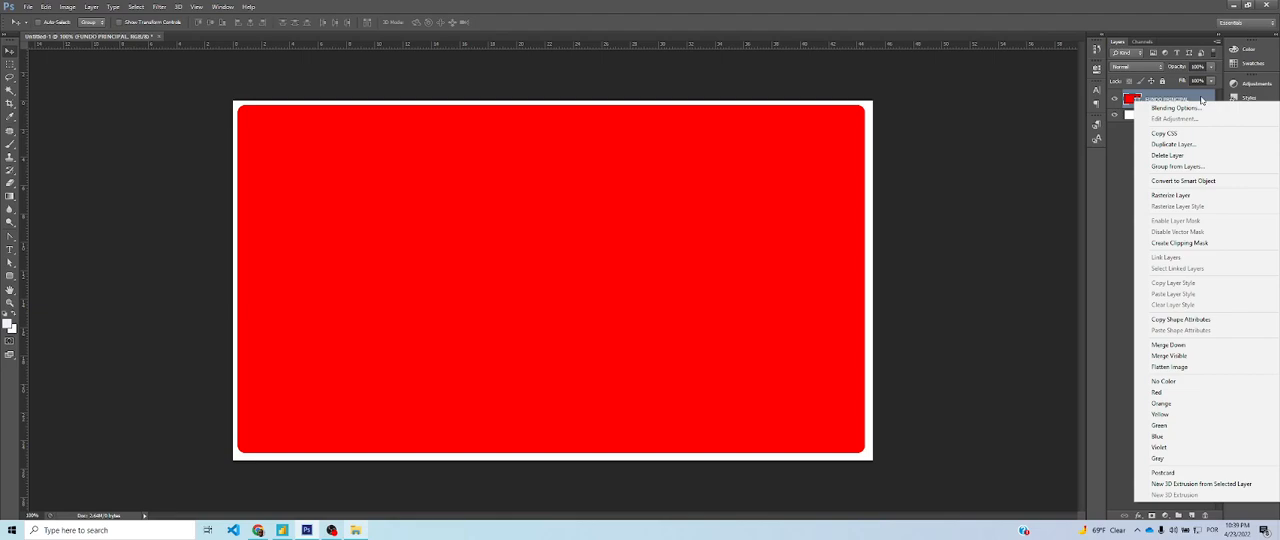
pyautogui.click(1201, 99)
pyautogui.doubleClick(1172, 99)
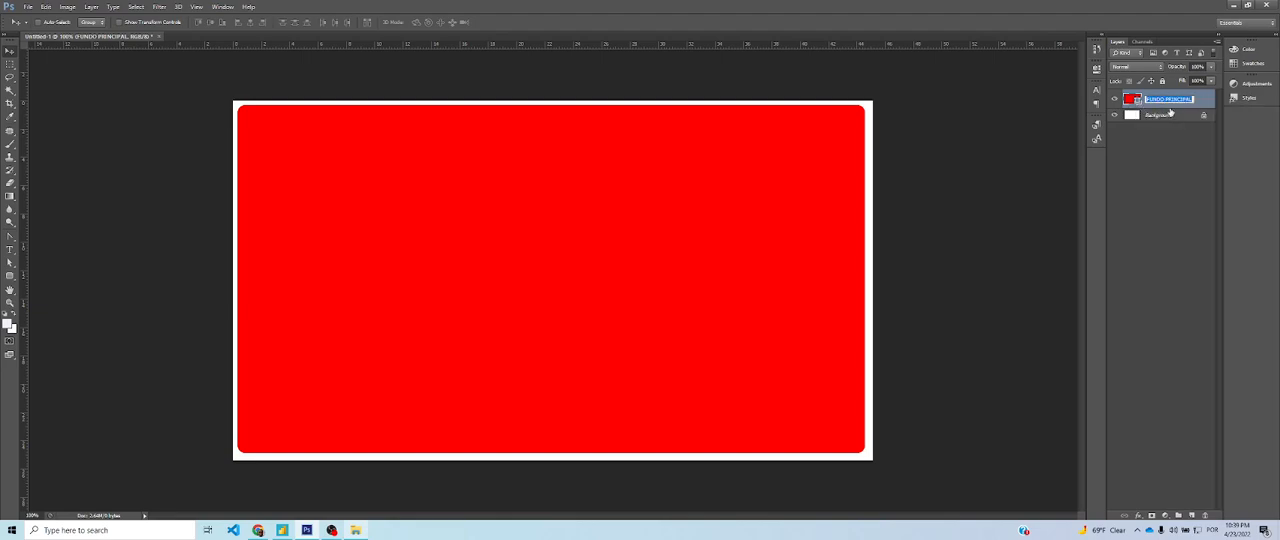
pyautogui.click(1204, 101)
pyautogui.doubleClick(1197, 102)
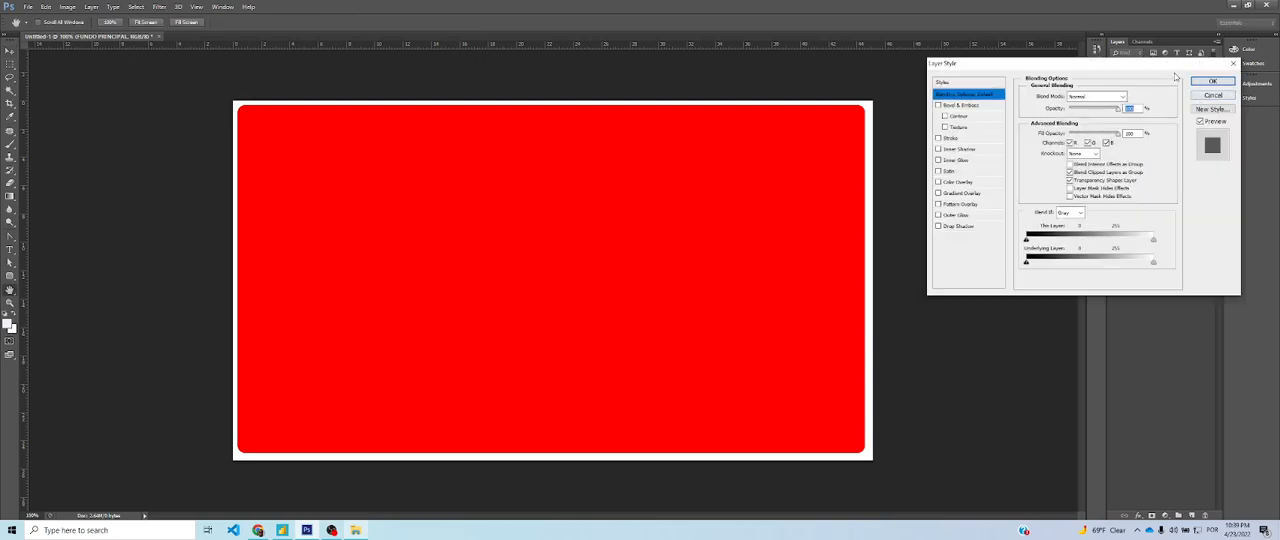
pyautogui.click(1235, 66)
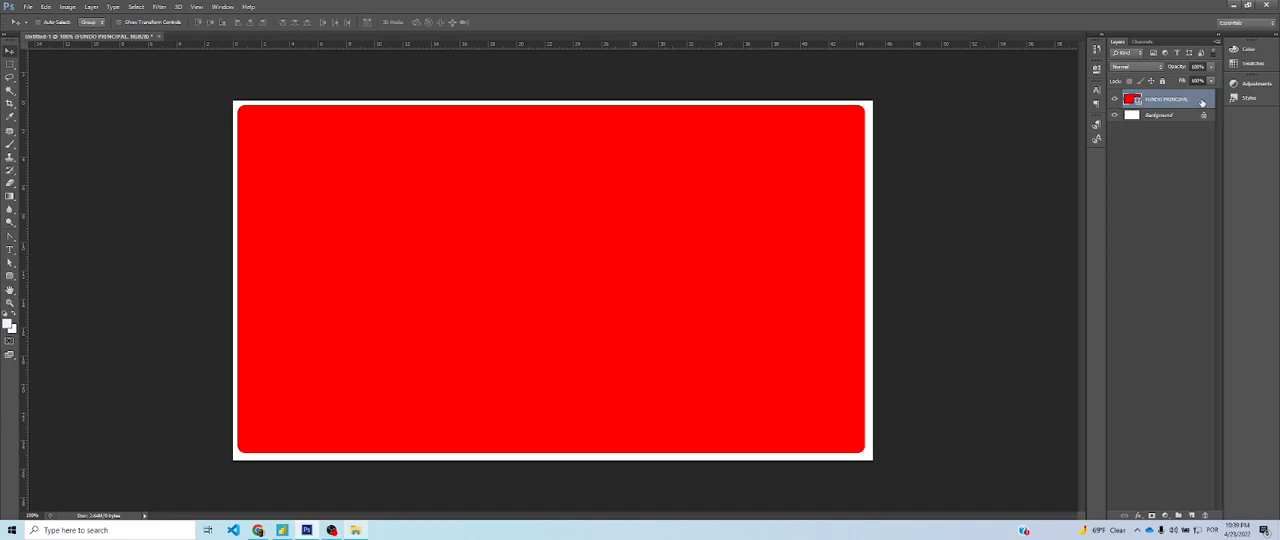
pyautogui.doubleClick(1201, 101)
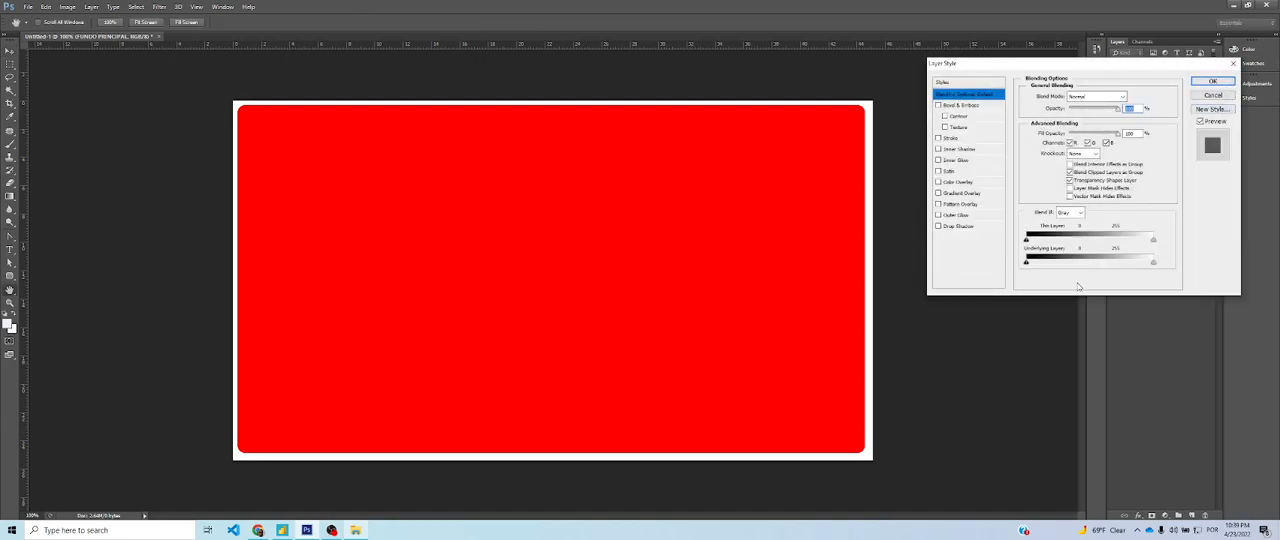
pyautogui.click(1233, 63)
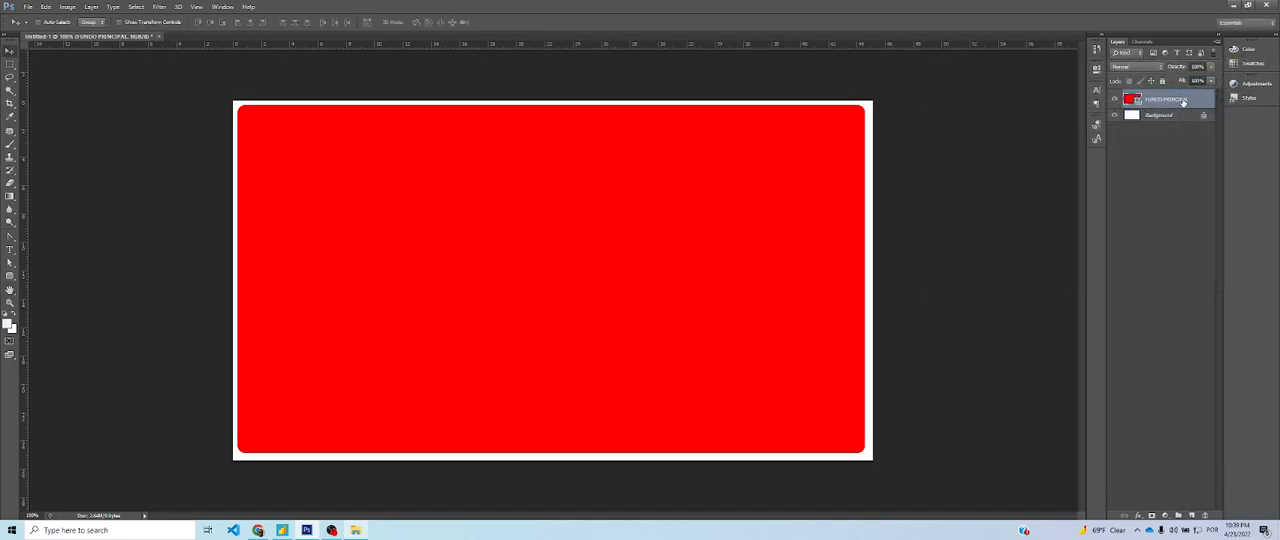
pyautogui.rightClick(1184, 101)
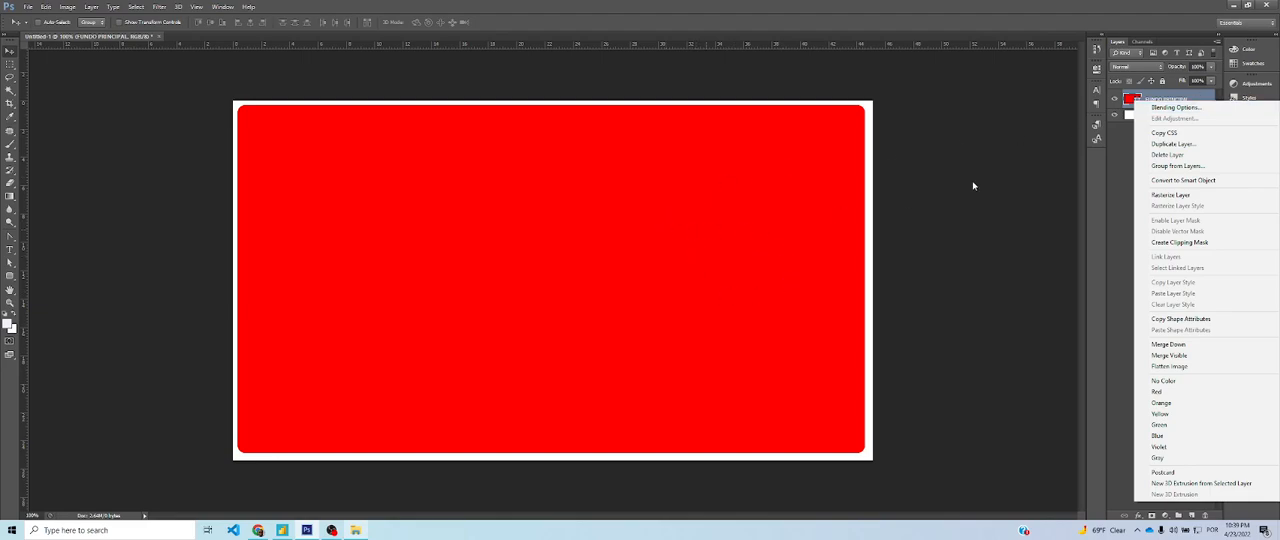
pyautogui.click(1206, 99)
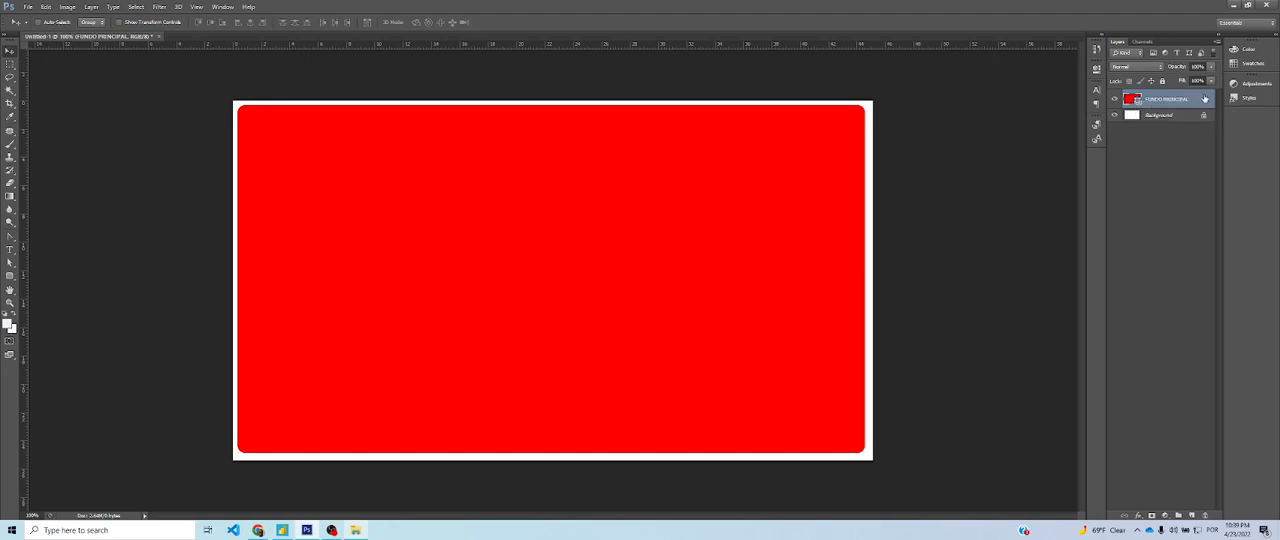
# Open the FUNDO PRINCIPAL layer's style settings and preview the Gradient Overlay effect on and off
pyautogui.doubleClick(1199, 101)
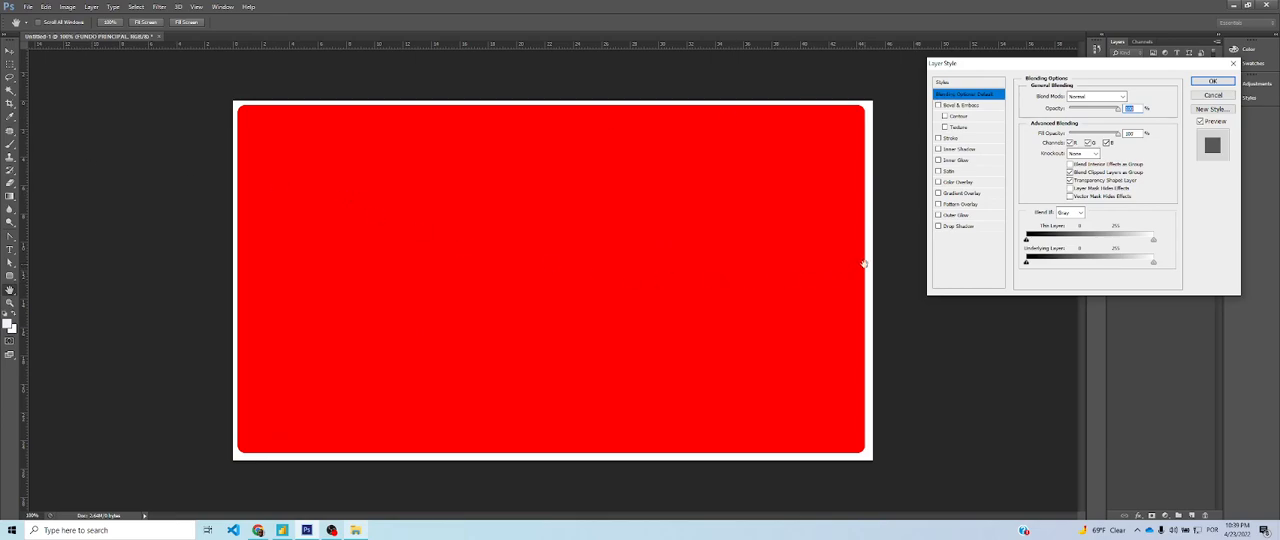
pyautogui.click(962, 196)
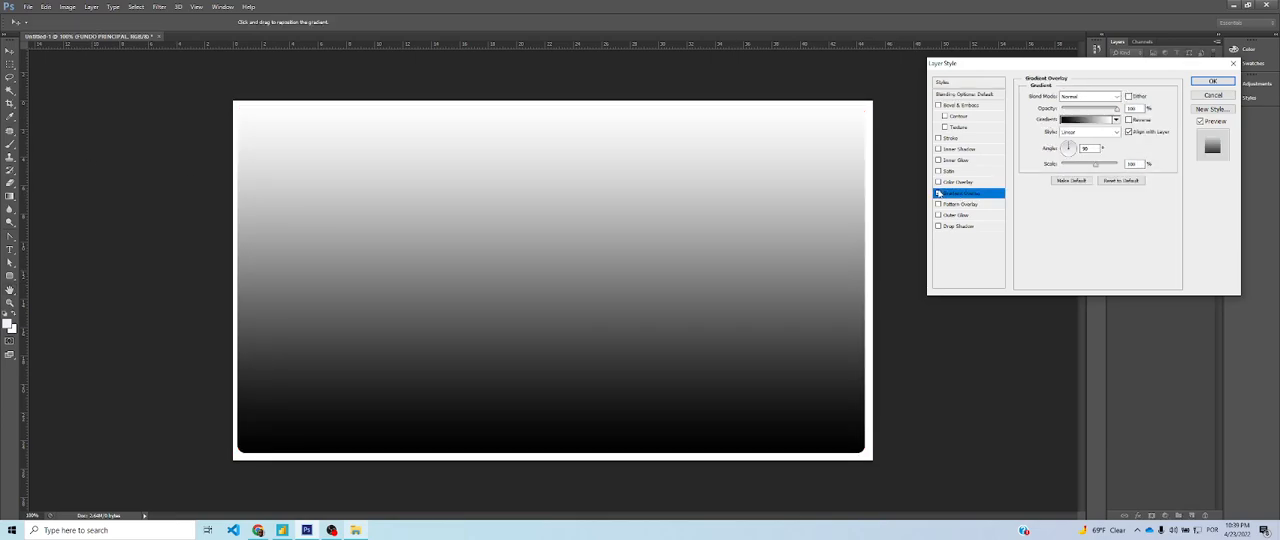
pyautogui.click(938, 193)
pyautogui.click(938, 193)
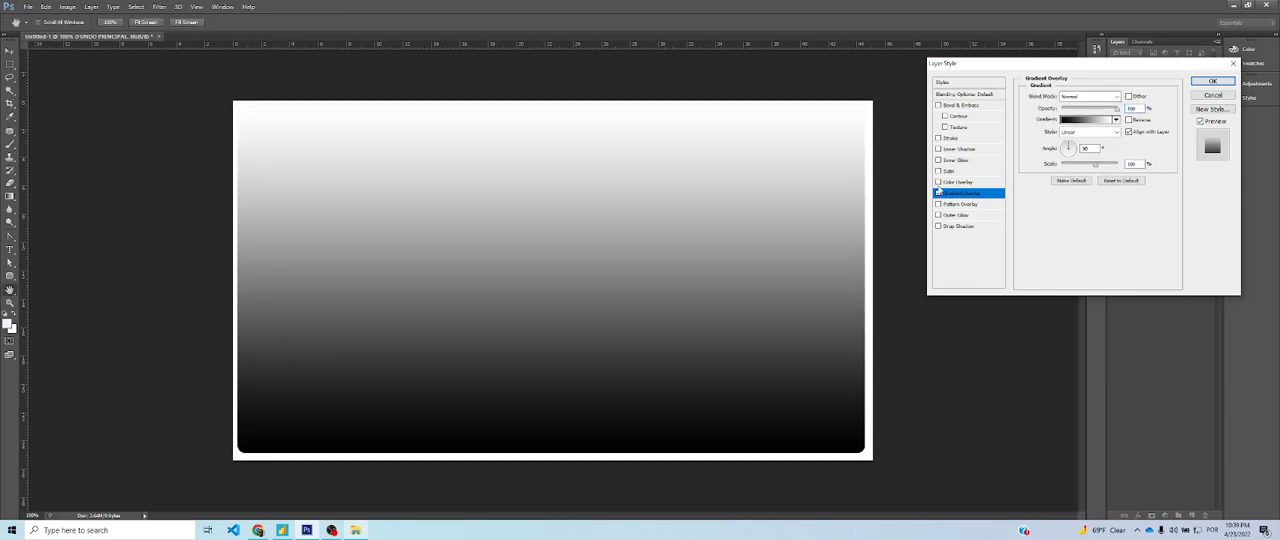
pyautogui.click(938, 193)
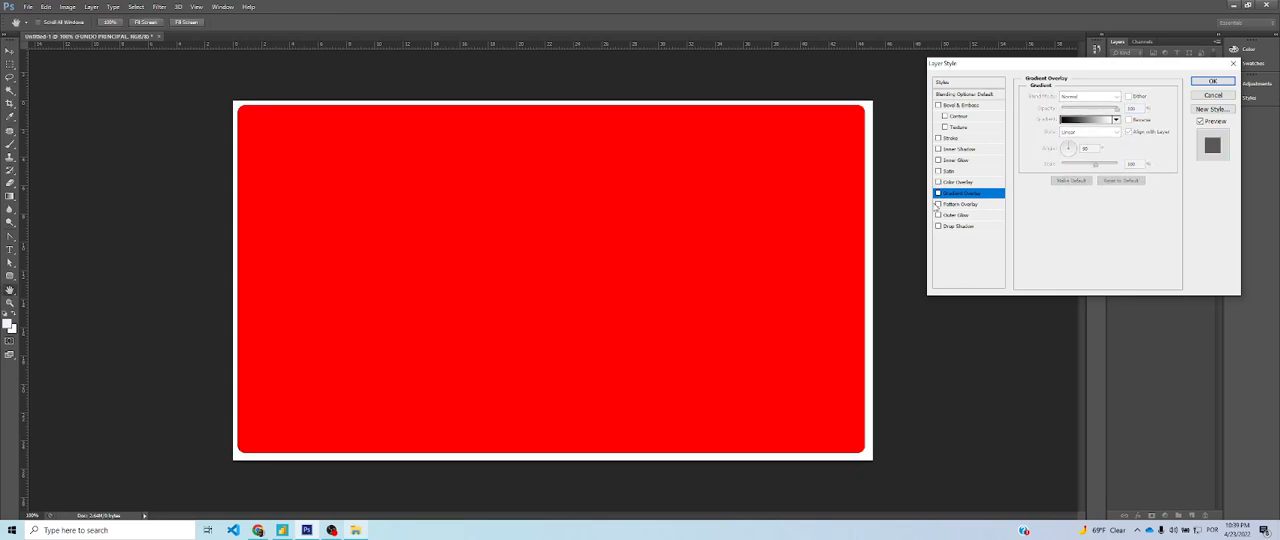
# Look at the Bevel & Emboss settings and try a Pattern Overlay on the rectangle
pyautogui.click(958, 105)
pyautogui.click(938, 105)
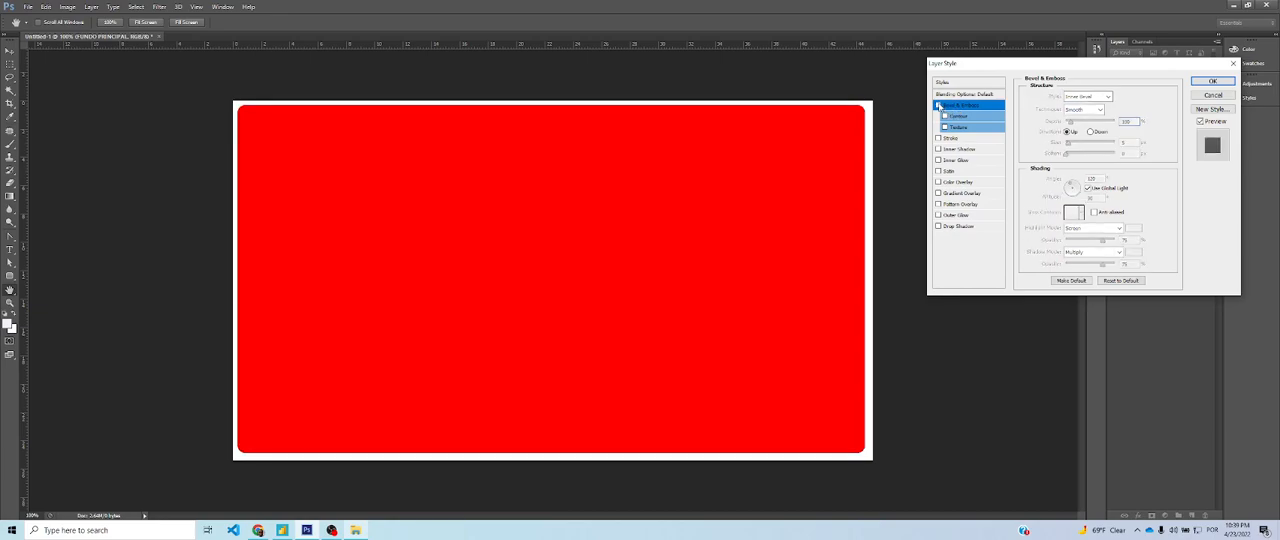
pyautogui.click(938, 204)
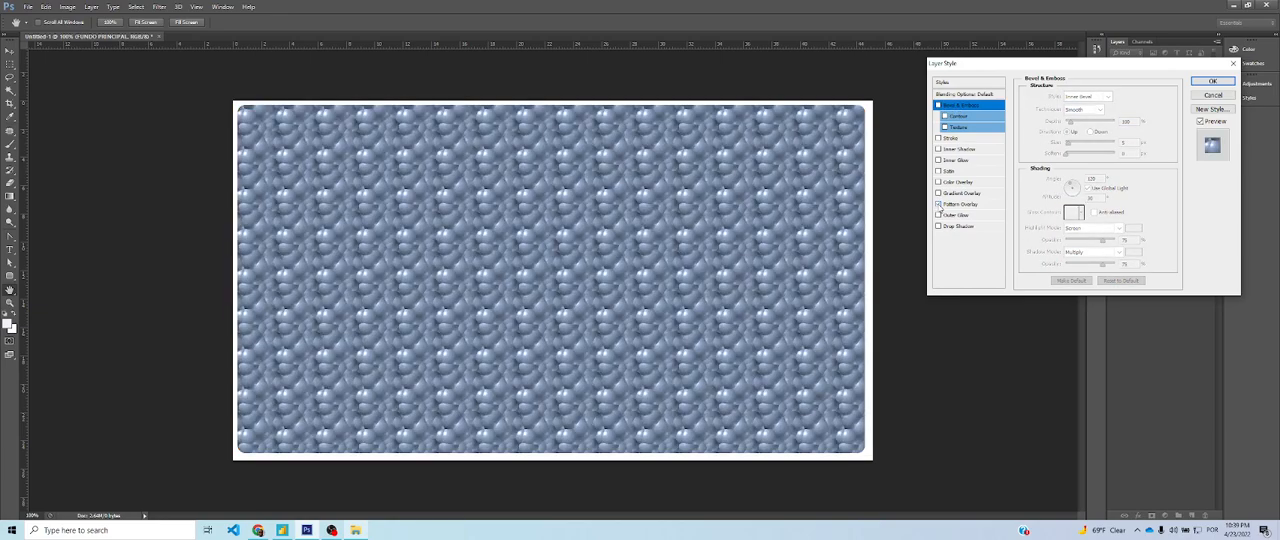
pyautogui.click(938, 204)
# Enable a Gradient Overlay on the FUNDO PRINCIPAL rectangle and show its settings
pyautogui.click(938, 193)
pyautogui.click(938, 193)
pyautogui.click(939, 193)
pyautogui.click(939, 193)
pyautogui.click(939, 193)
pyautogui.click(939, 193)
pyautogui.click(939, 193)
pyautogui.click(939, 193)
pyautogui.click(939, 193)
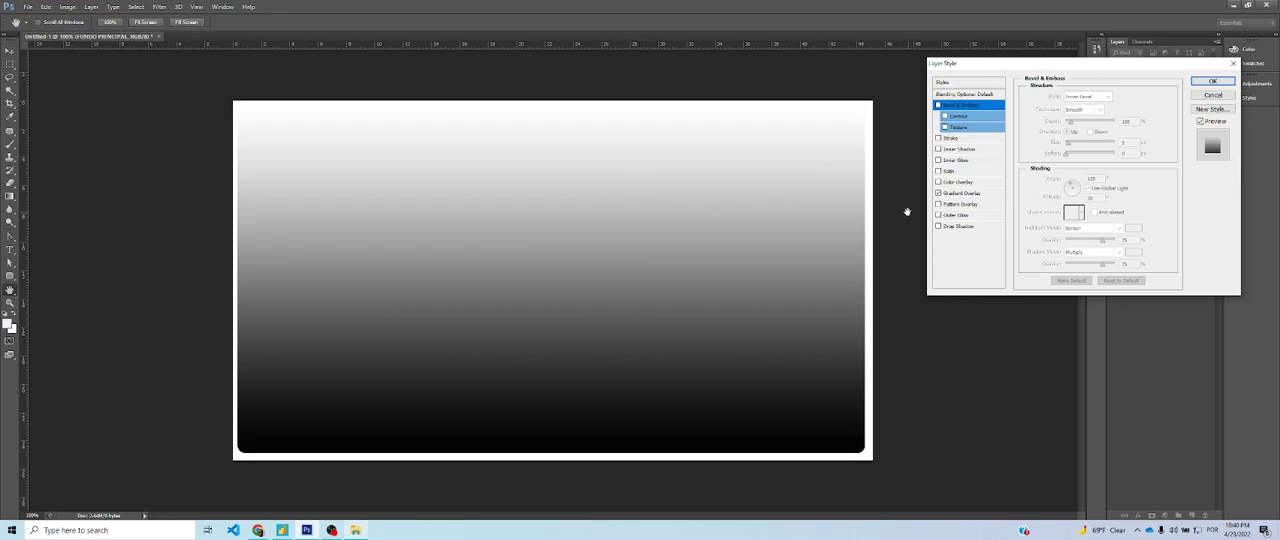
pyautogui.click(961, 194)
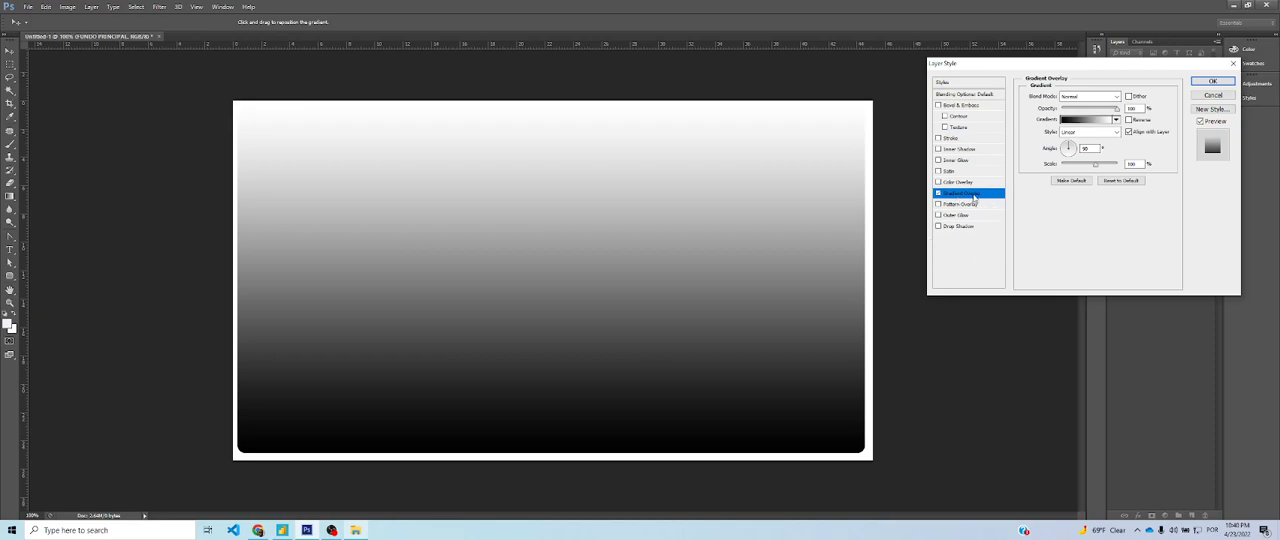
# Edit the overlay's gradient, recolouring its black starting stop to blue #0892b4 and copying that hex code
pyautogui.click(1081, 120)
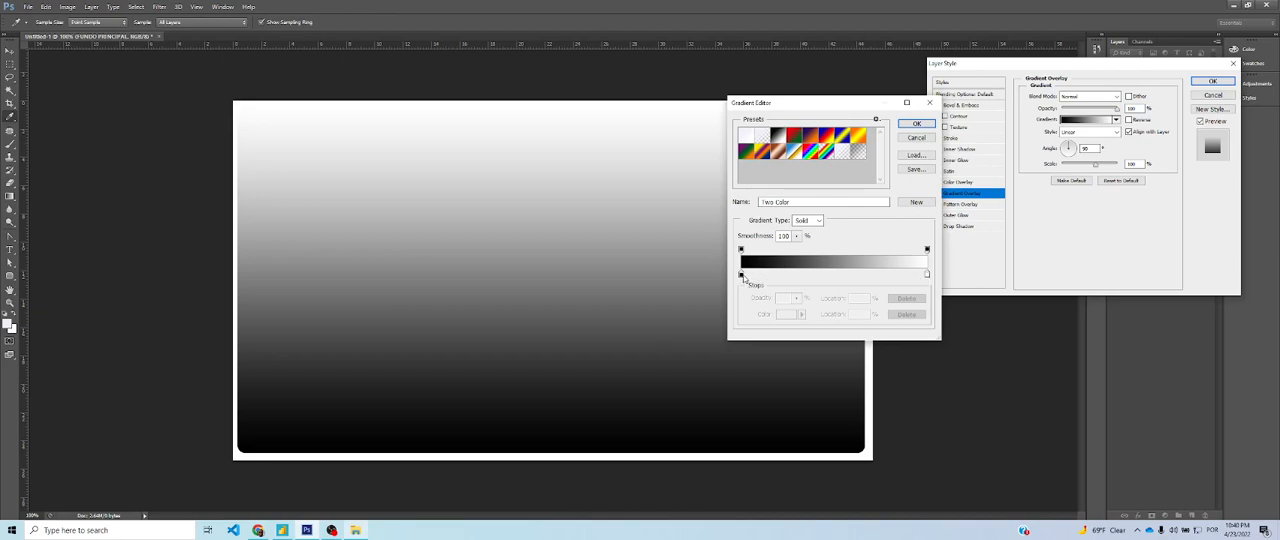
pyautogui.click(741, 276)
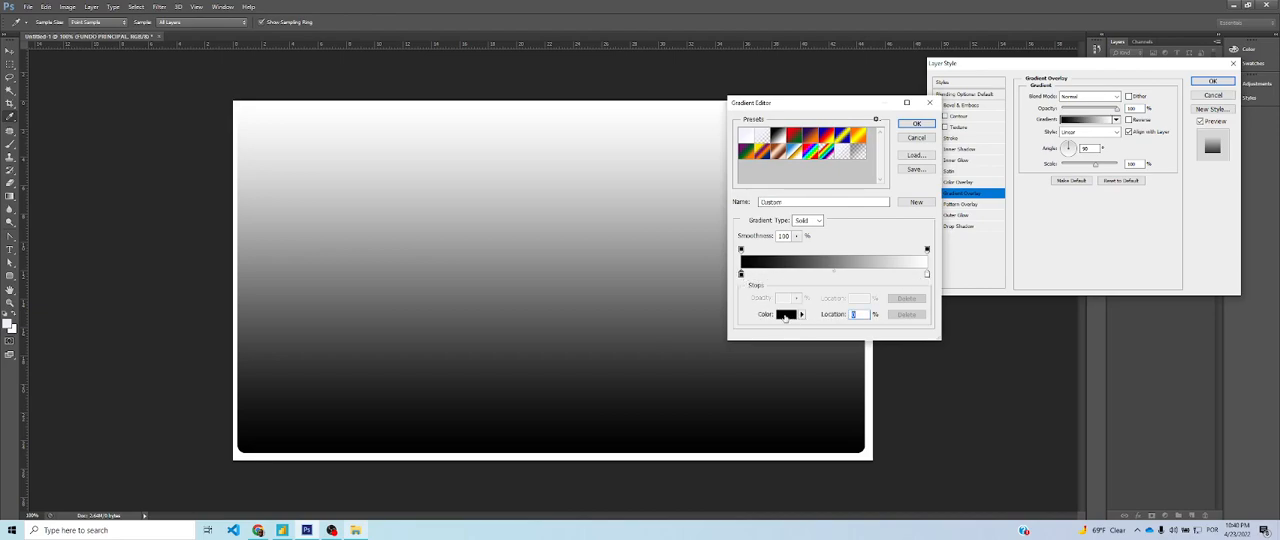
pyautogui.click(927, 276)
pyautogui.click(741, 275)
pyautogui.click(786, 314)
pyautogui.moveTo(922, 172); pyautogui.dragTo(893, 157)
pyautogui.click(894, 173)
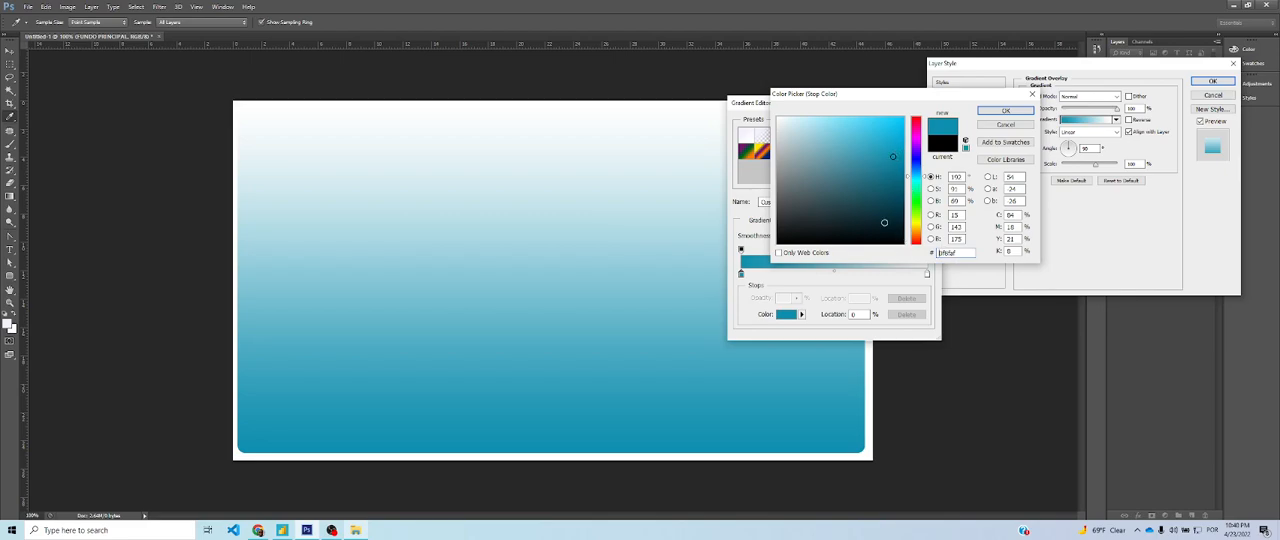
pyautogui.moveTo(889, 155); pyautogui.dragTo(901, 152)
pyautogui.moveTo(970, 252); pyautogui.dragTo(934, 252)
pyautogui.click(880, 147)
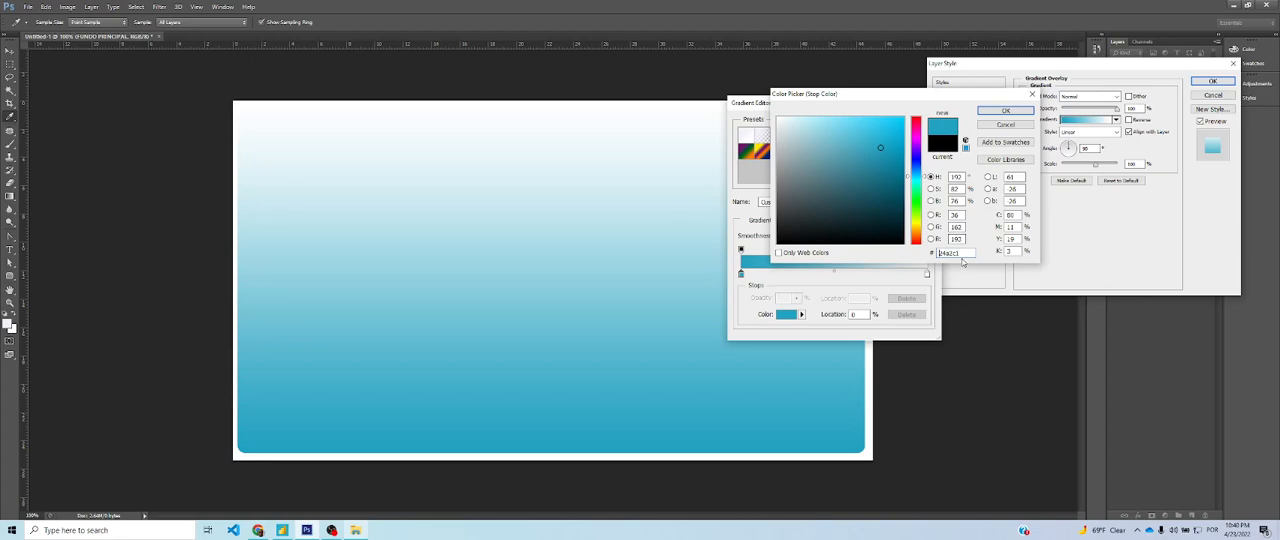
pyautogui.click(899, 146)
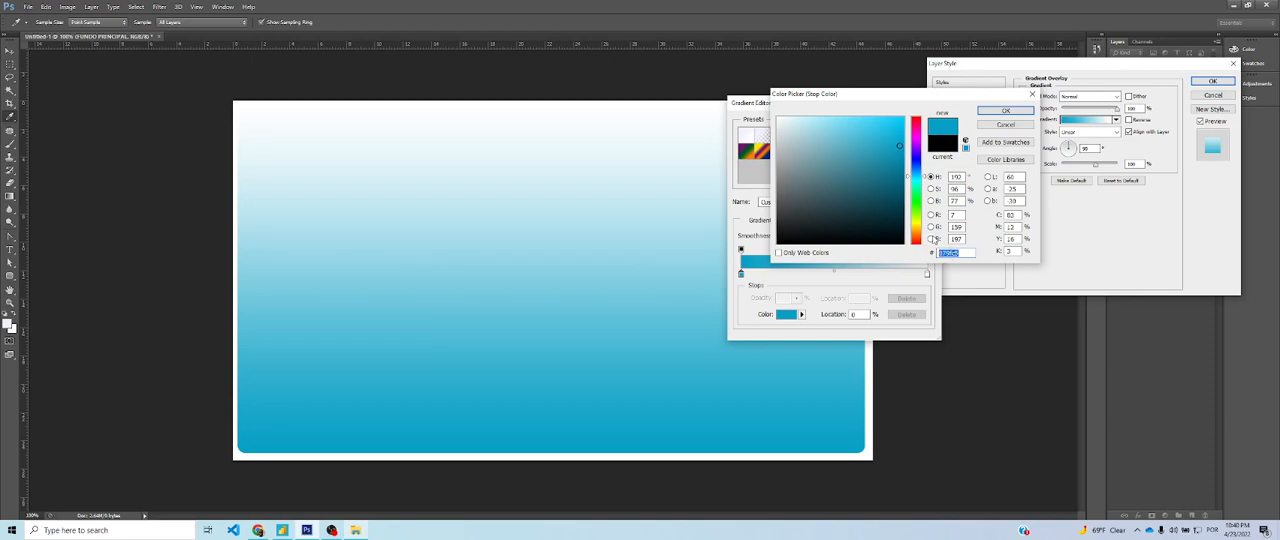
pyautogui.click(898, 154)
pyautogui.moveTo(969, 253); pyautogui.dragTo(906, 248)
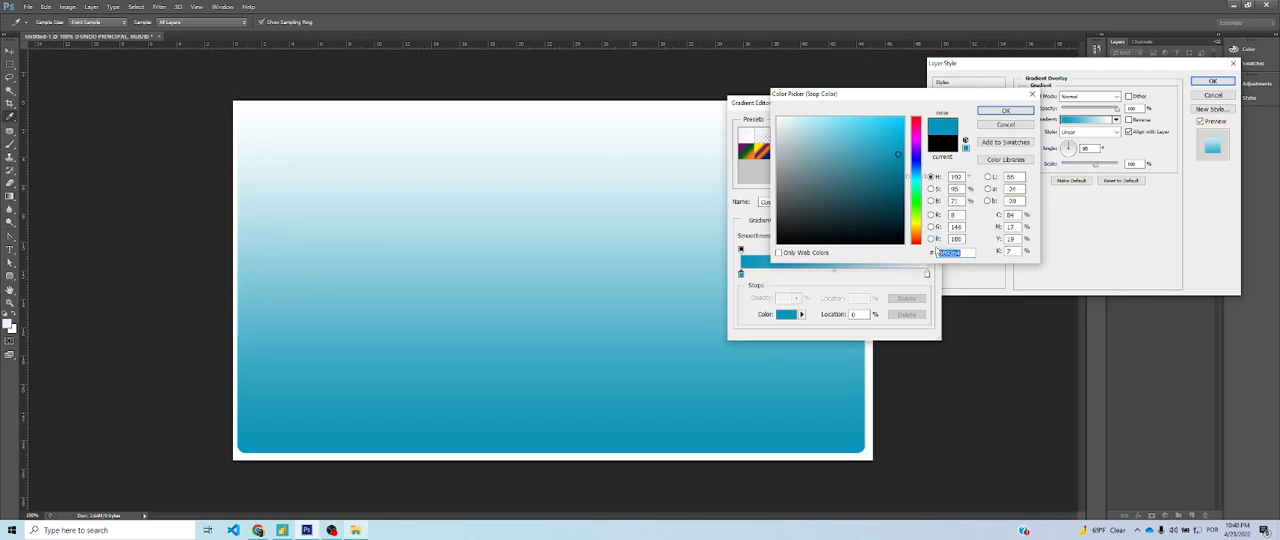
pyautogui.click(1025, 111)
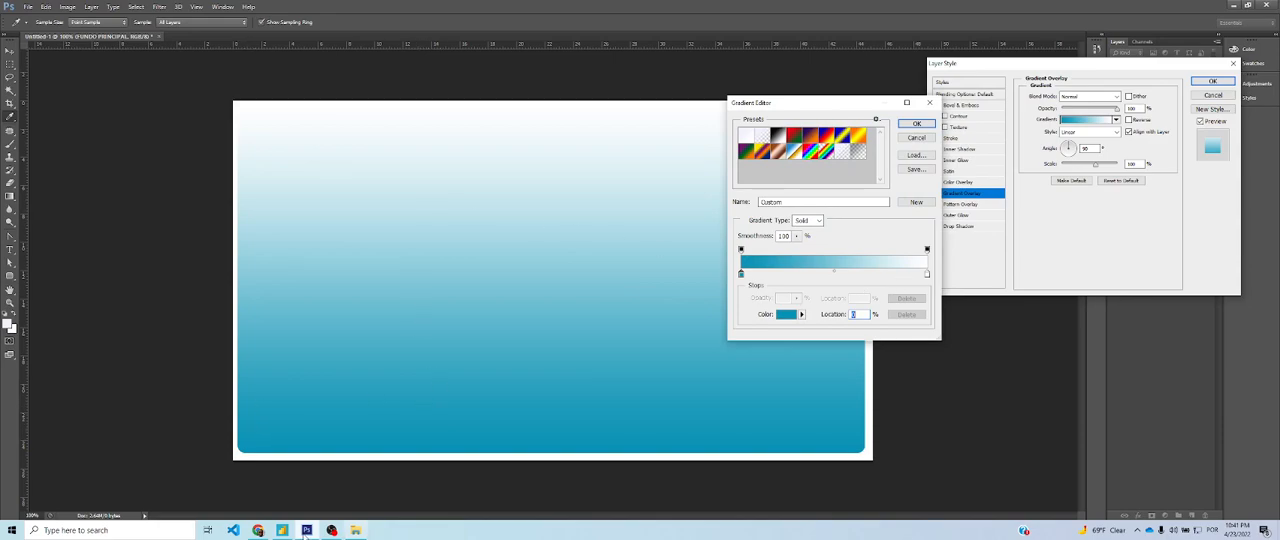
# Check the reference page in Power BI, return to Photoshop and add a light-blue #59d3f2 colour stop at about 45% of the gradient
pyautogui.click(282, 530)
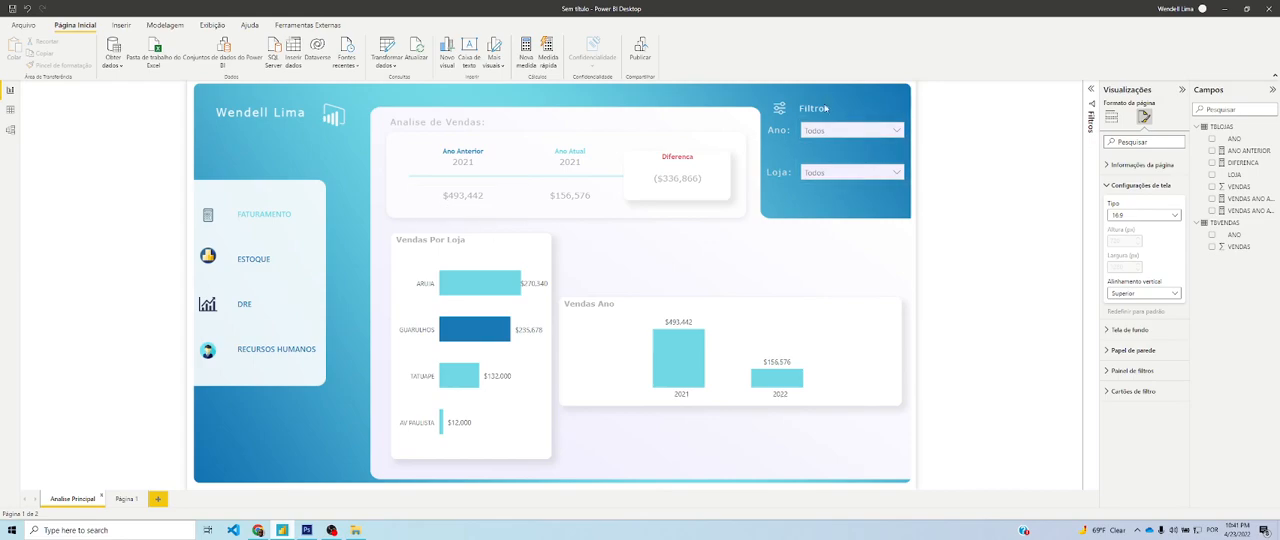
pyautogui.hotkey('alt', 'Tab')
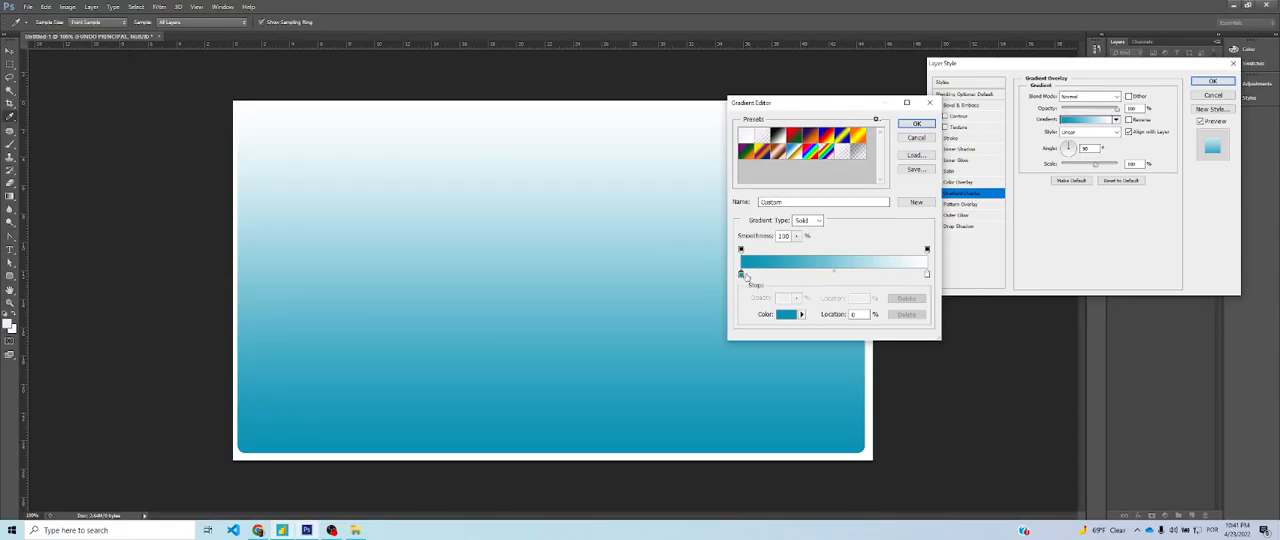
pyautogui.click(824, 274)
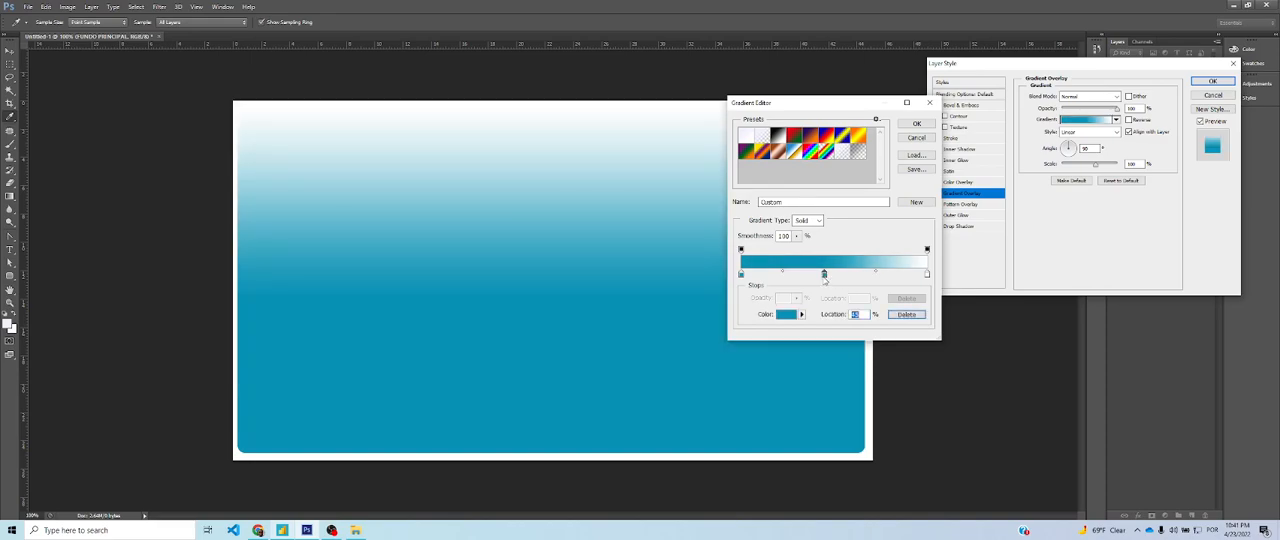
pyautogui.click(786, 314)
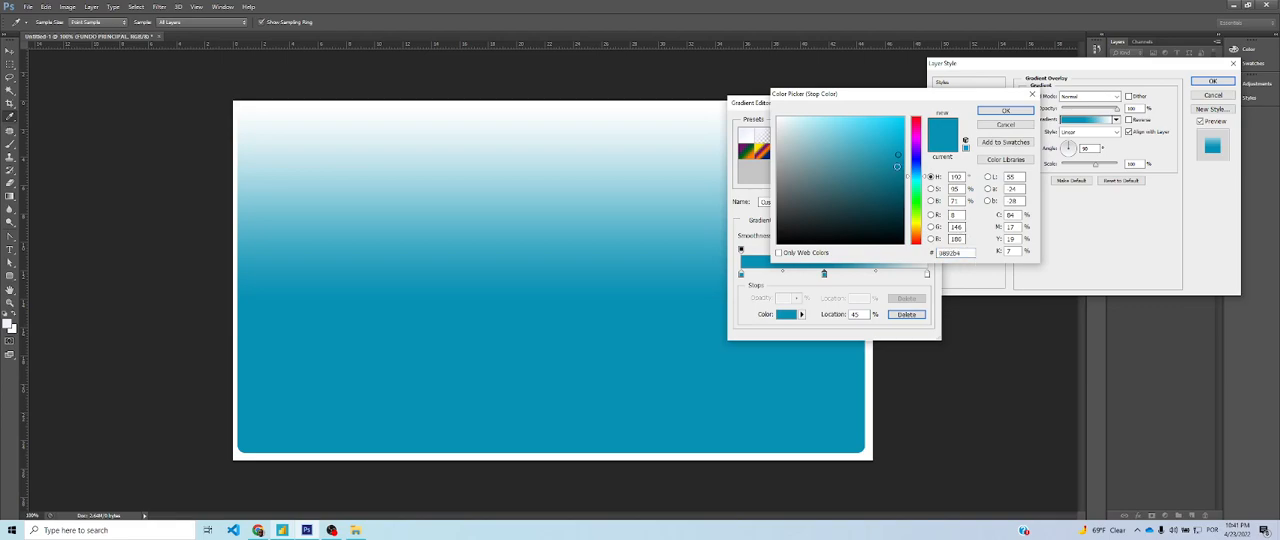
pyautogui.moveTo(896, 152); pyautogui.dragTo(856, 122)
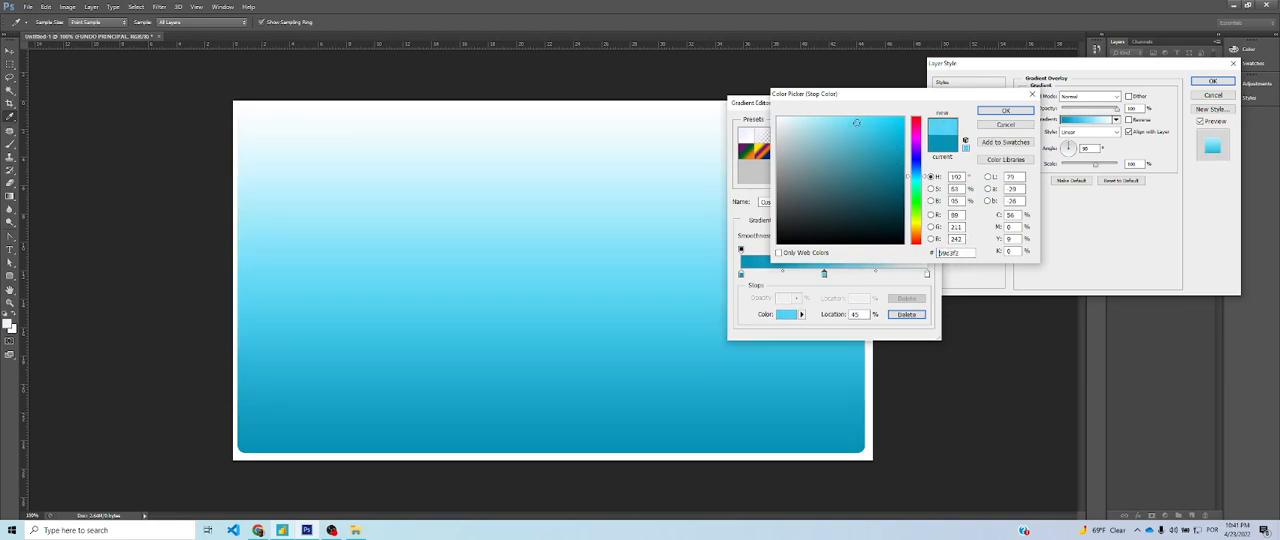
pyautogui.click(1005, 110)
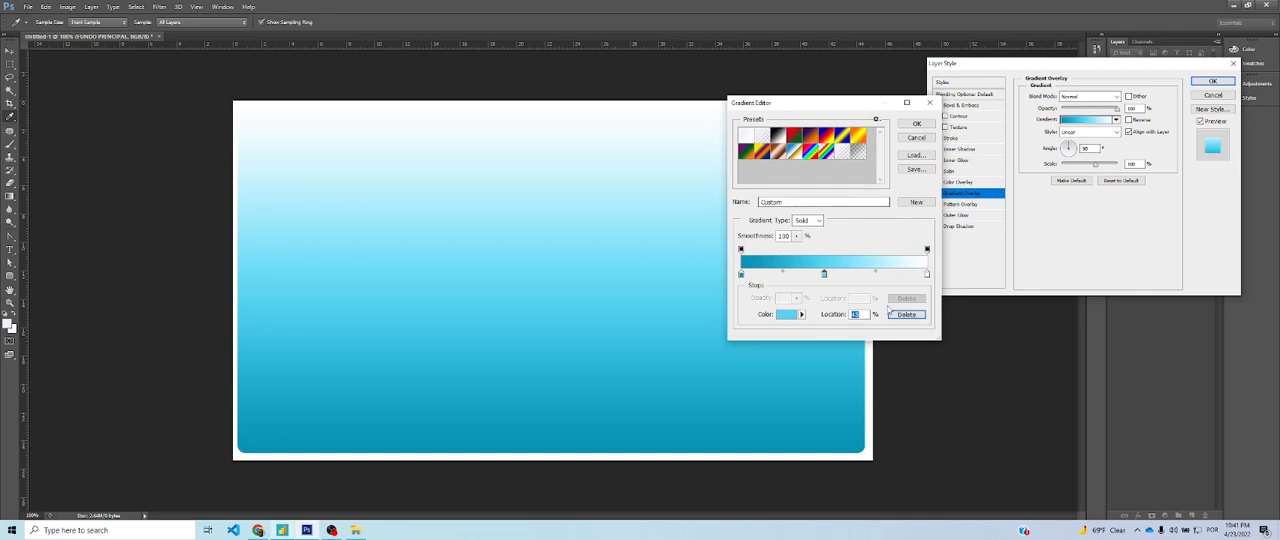
# Recolour the gradient's white end stop with the copied #0892b4 and accept the edited gradient
pyautogui.doubleClick(927, 274)
pyautogui.hotkey('ctrl', 'v')
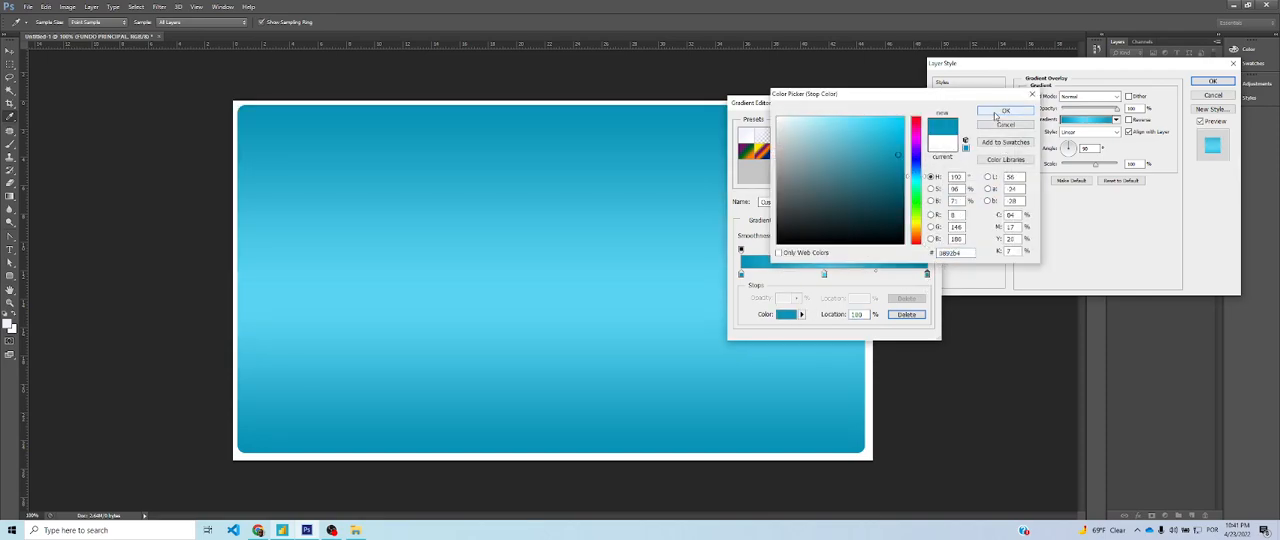
pyautogui.click(1005, 111)
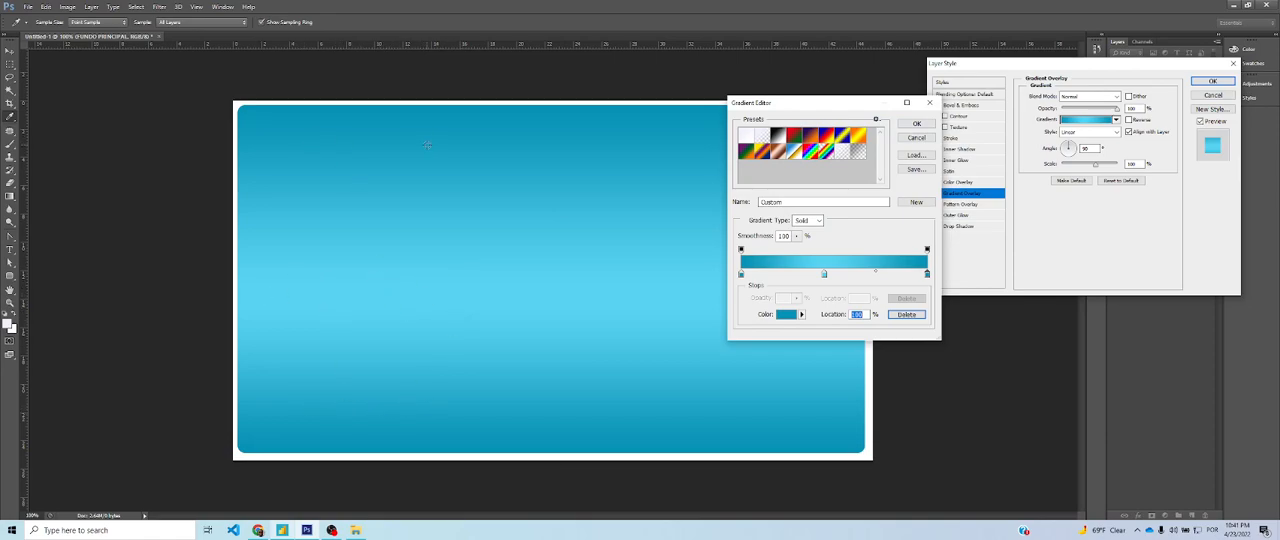
pyautogui.click(913, 125)
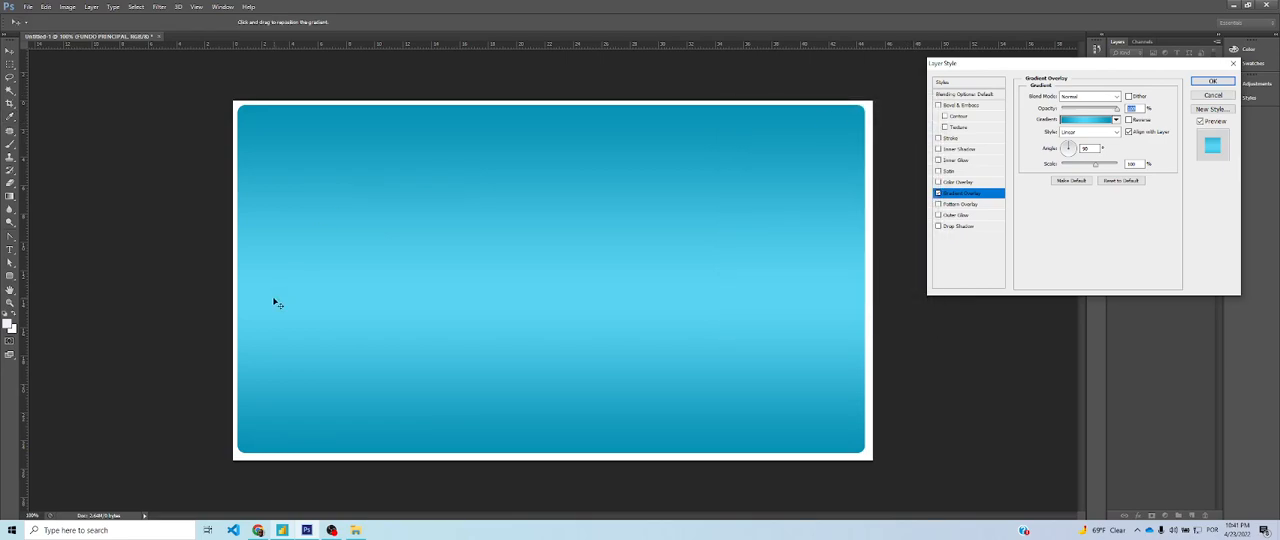
# Compare with the Power BI page, tilt the linear gradient diagonally, enlarge its scale slightly and apply the layer style
pyautogui.click(282, 530)
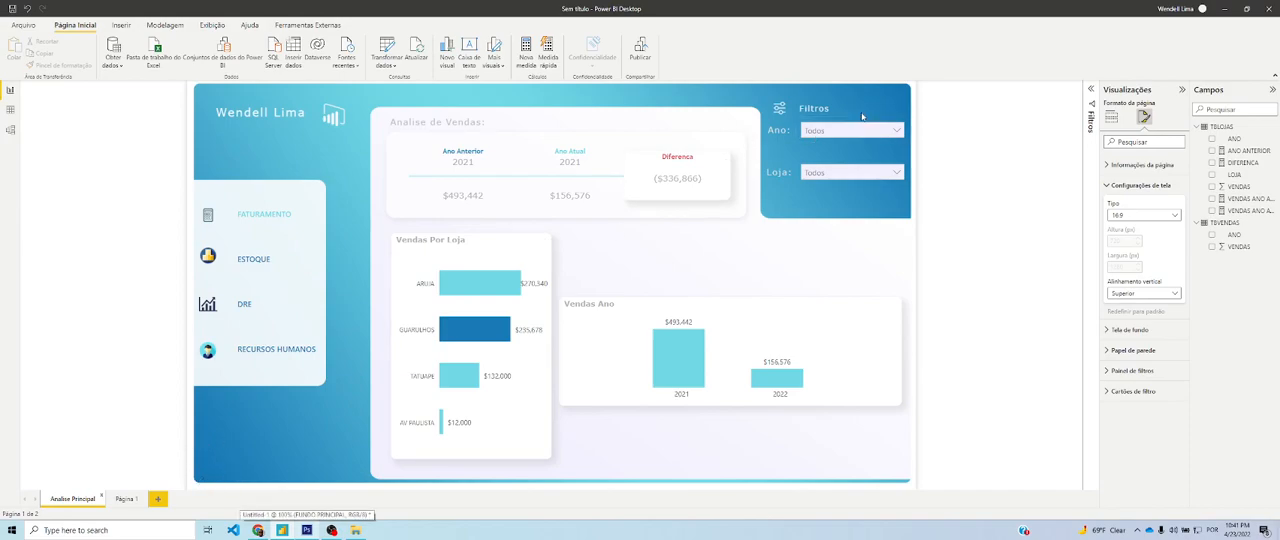
pyautogui.click(307, 530)
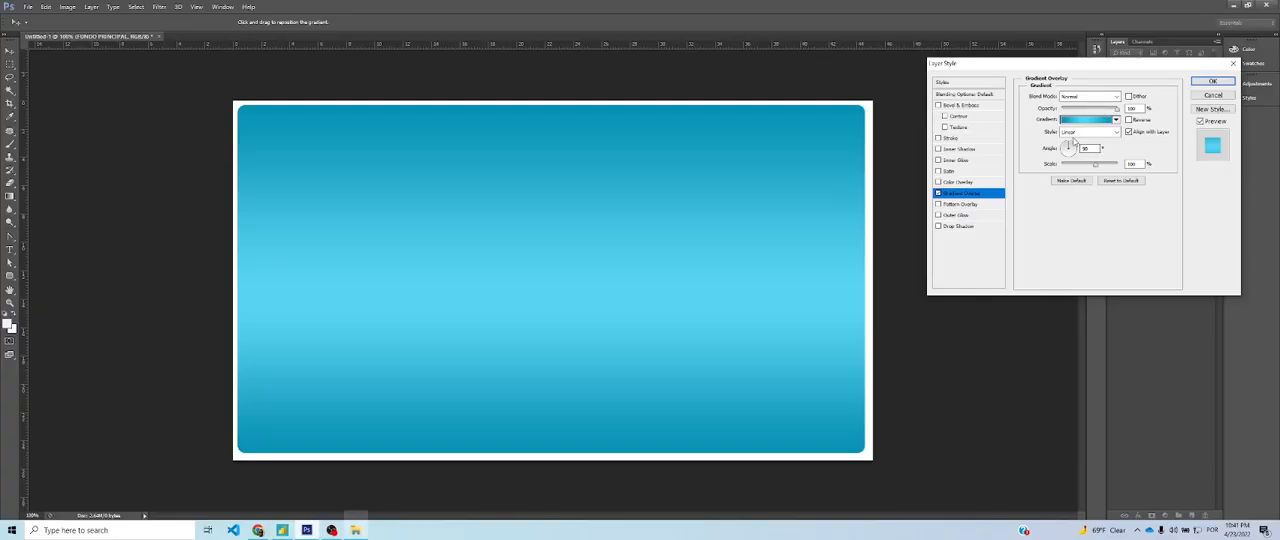
pyautogui.moveTo(1069, 144); pyautogui.dragTo(1071, 147)
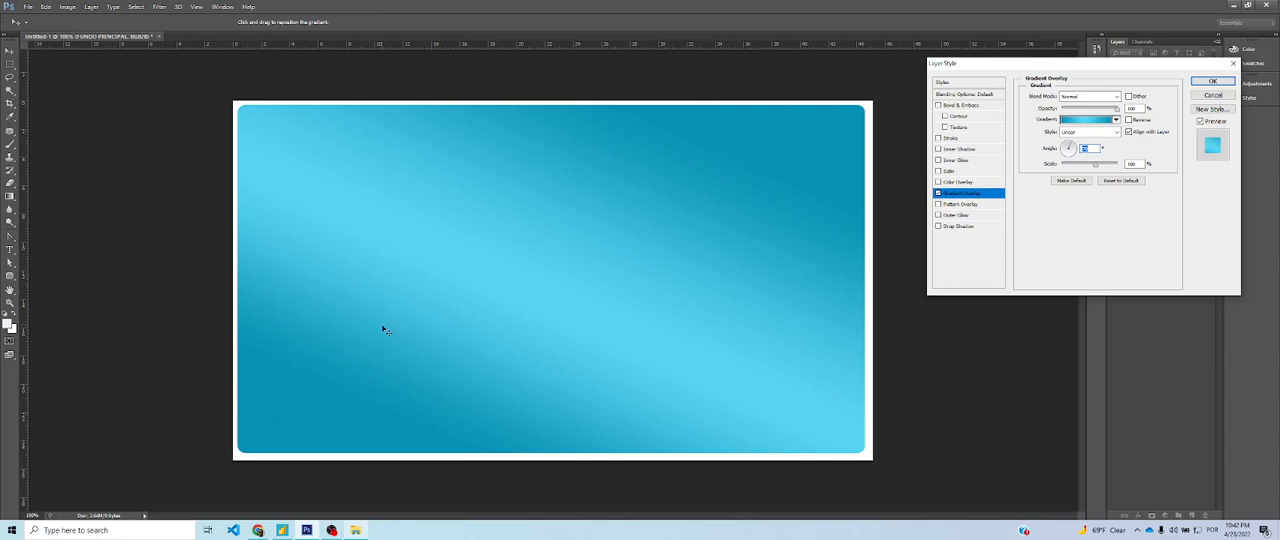
pyautogui.moveTo(1094, 166); pyautogui.dragTo(1058, 168)
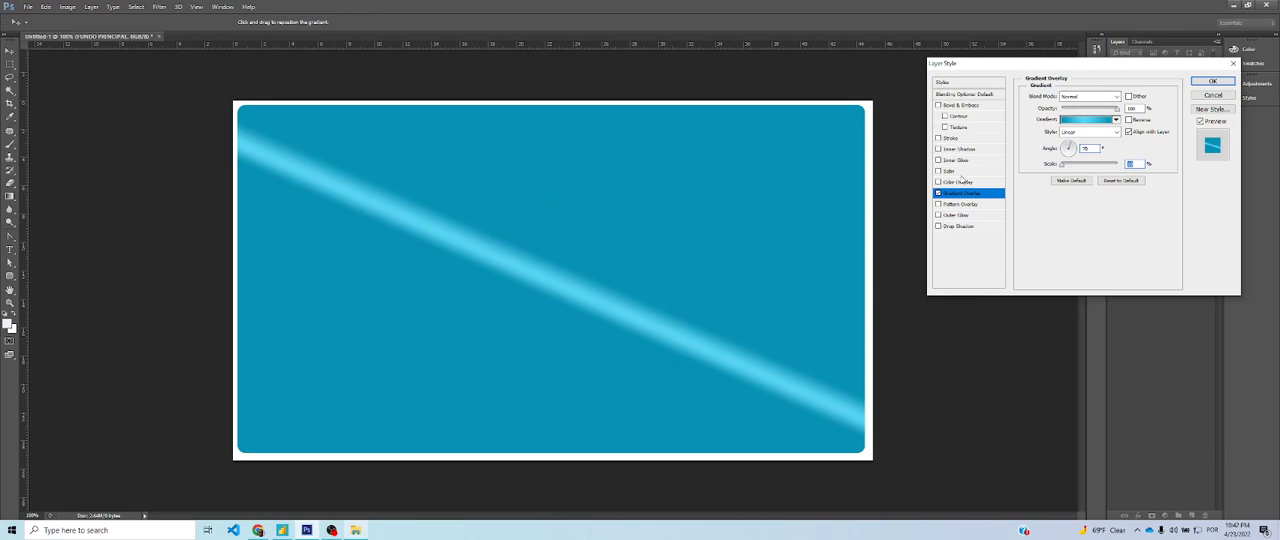
pyautogui.moveTo(1060, 166); pyautogui.dragTo(1104, 166)
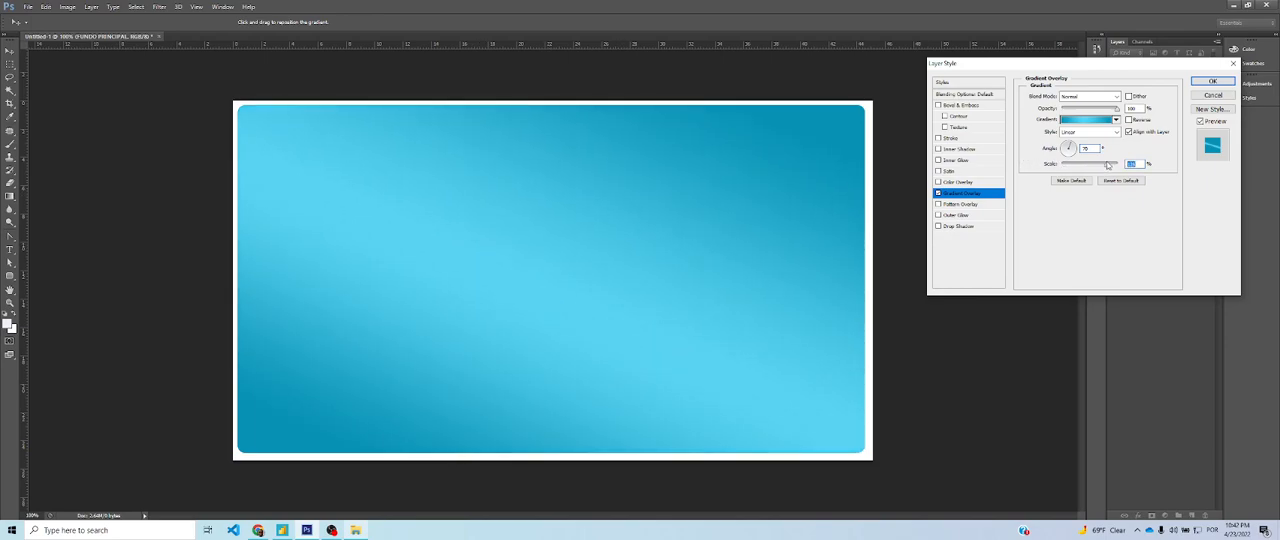
pyautogui.click(1212, 81)
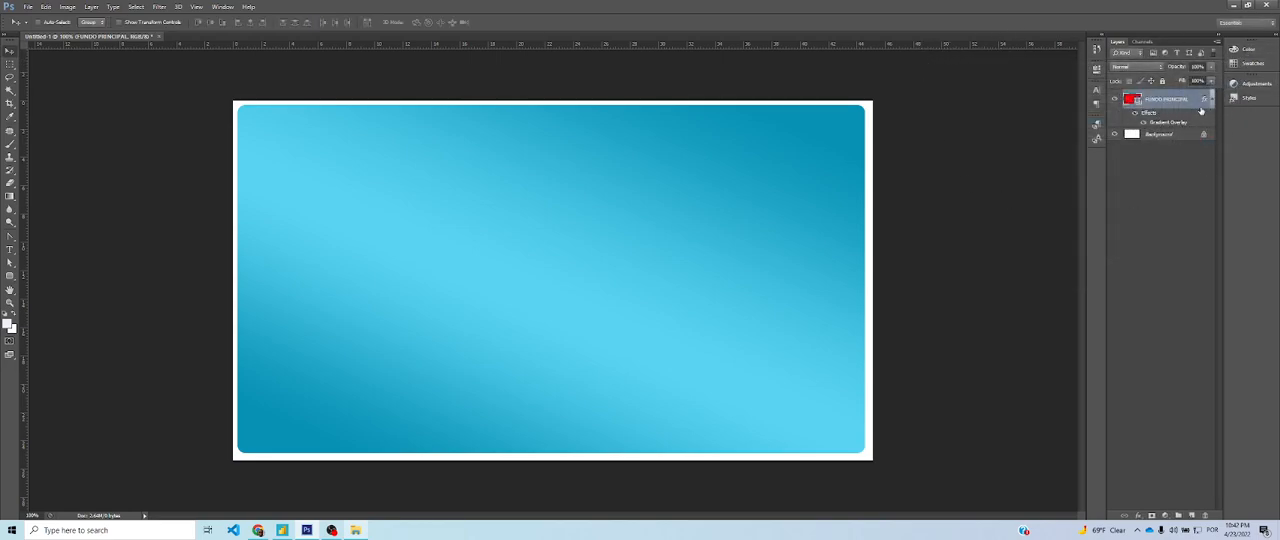
# Check the Power BI reference page, return to Photoshop and draw a white rounded rectangle about 730 x 640 px over the gradient's centre
pyautogui.click(282, 530)
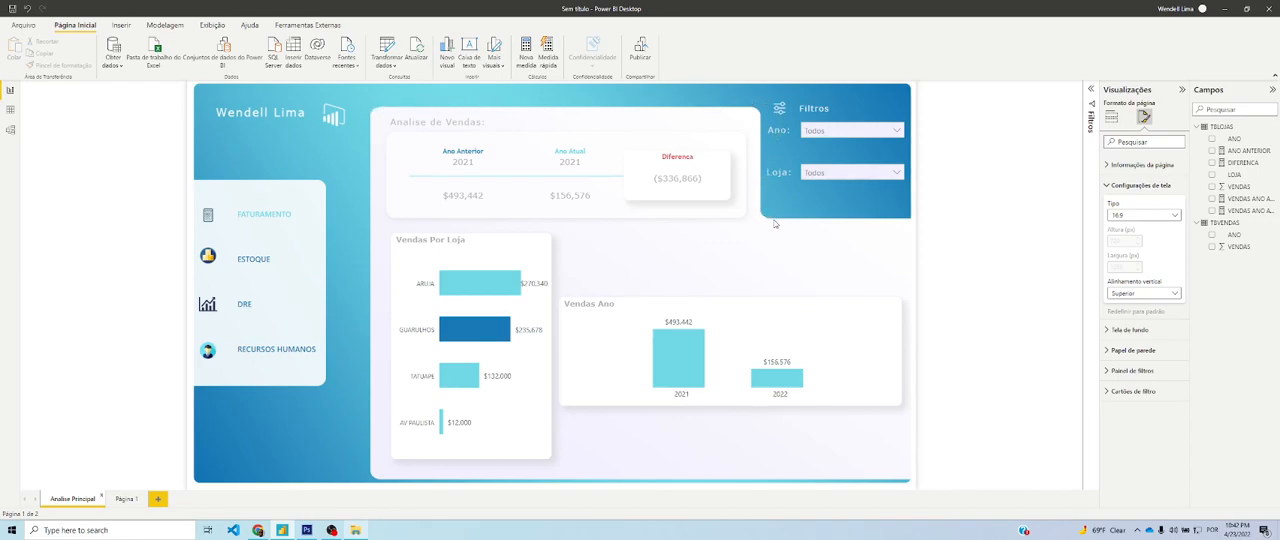
pyautogui.click(919, 231)
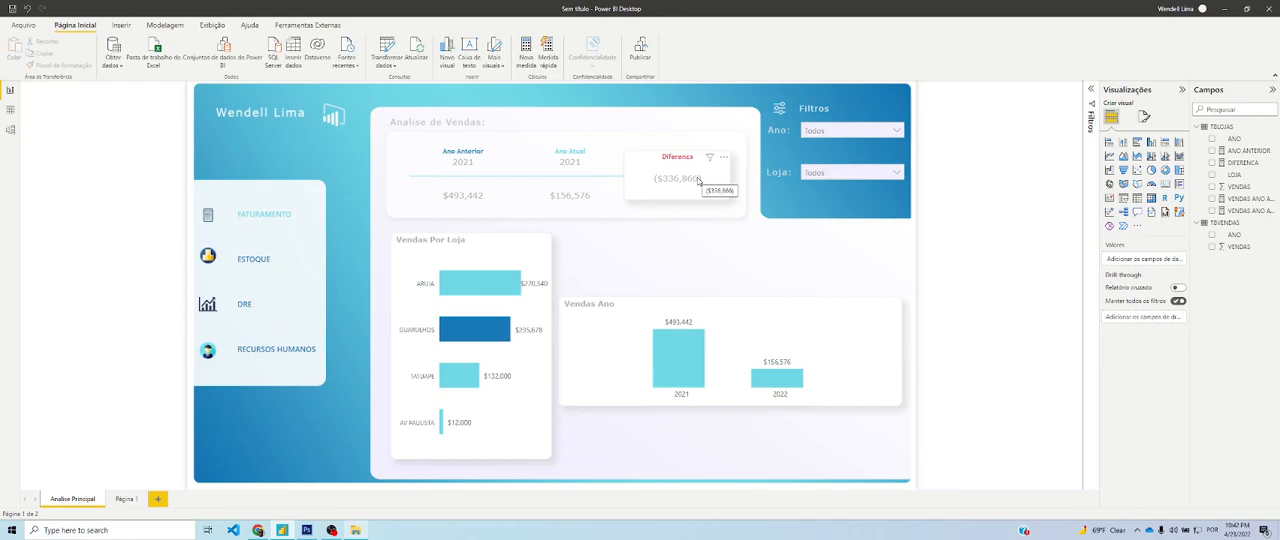
pyautogui.hotkey('alt', 'Tab')
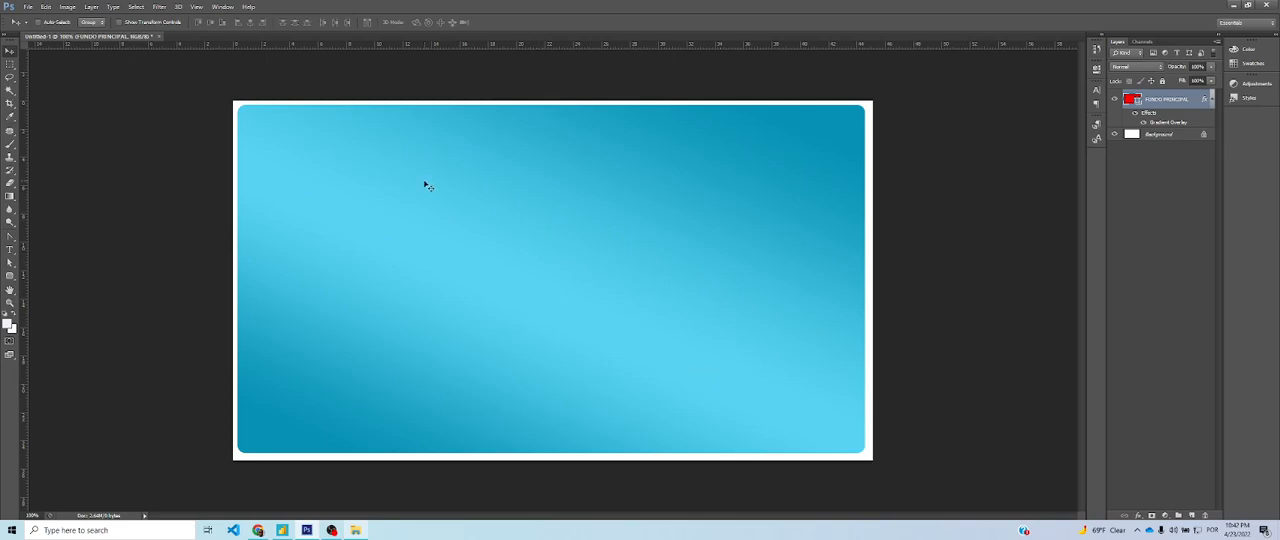
pyautogui.click(9, 279)
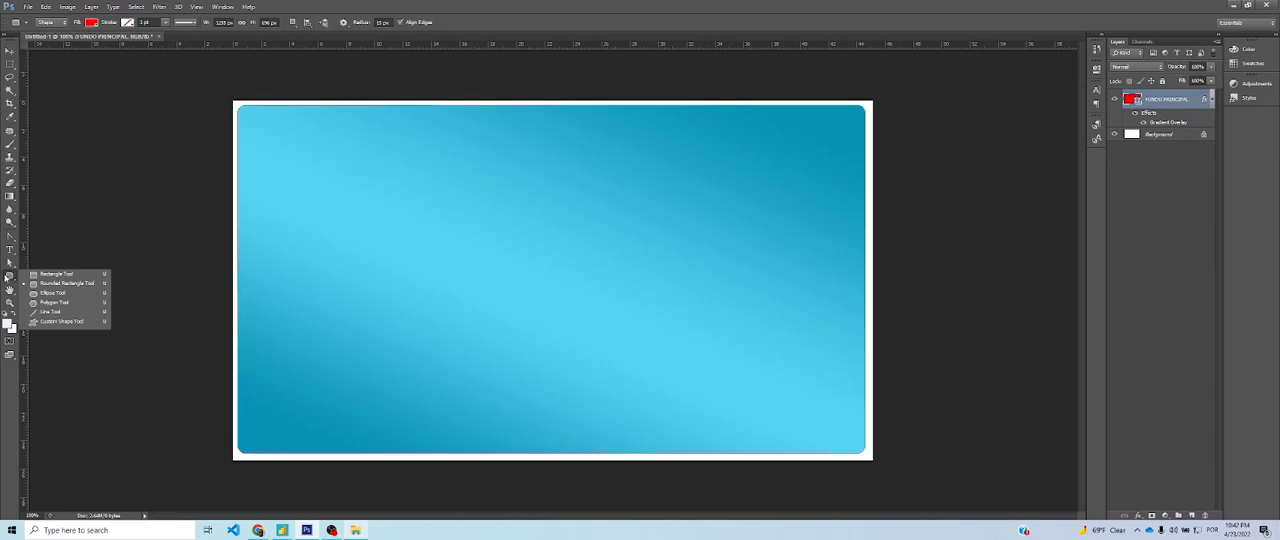
pyautogui.click(7, 280)
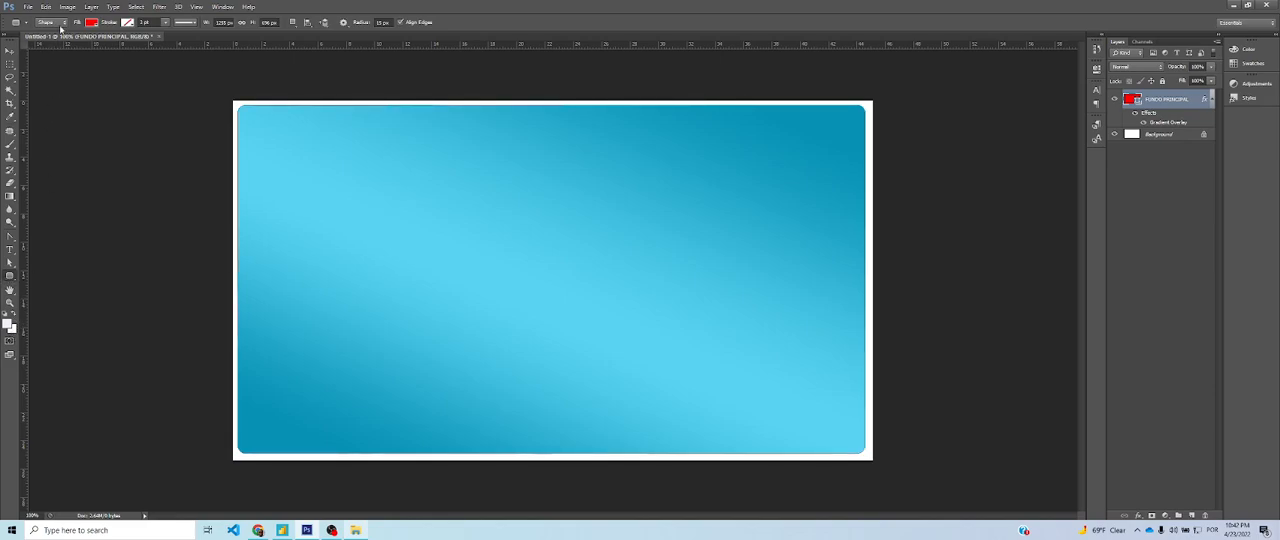
pyautogui.click(92, 22)
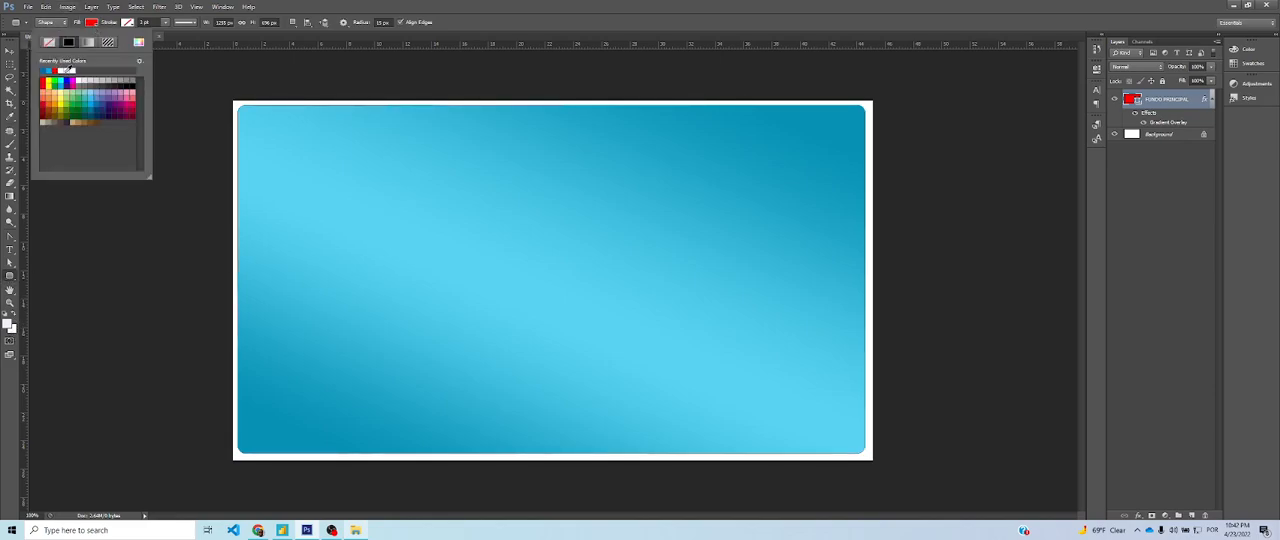
pyautogui.click(66, 70)
pyautogui.hotkey('alt', 'Tab')
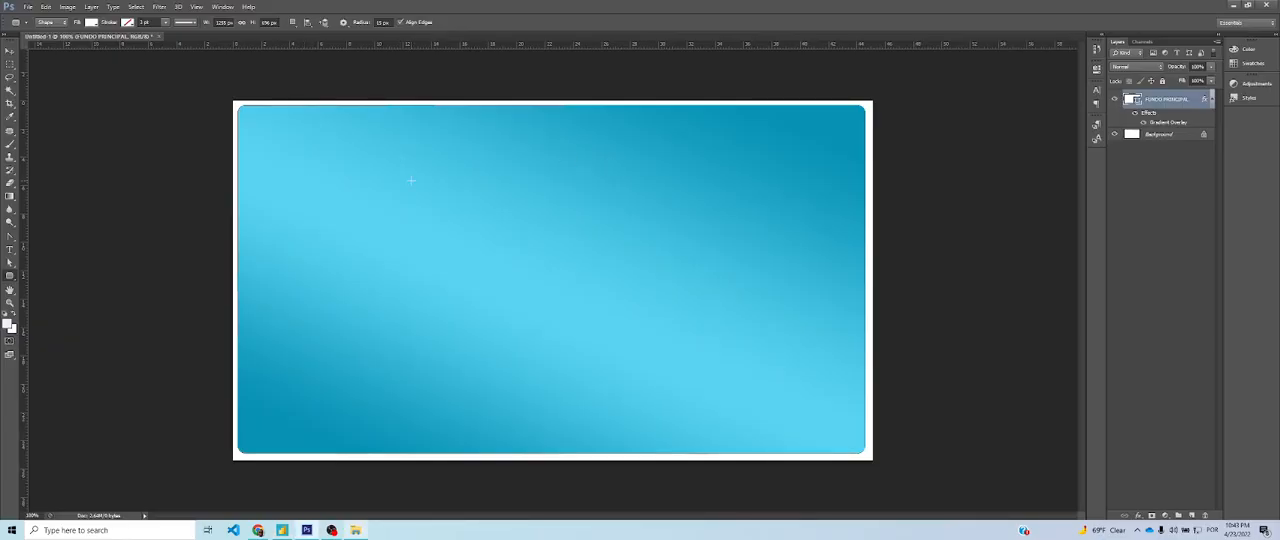
pyautogui.moveTo(365, 127); pyautogui.dragTo(729, 448)
pyautogui.click(10, 50)
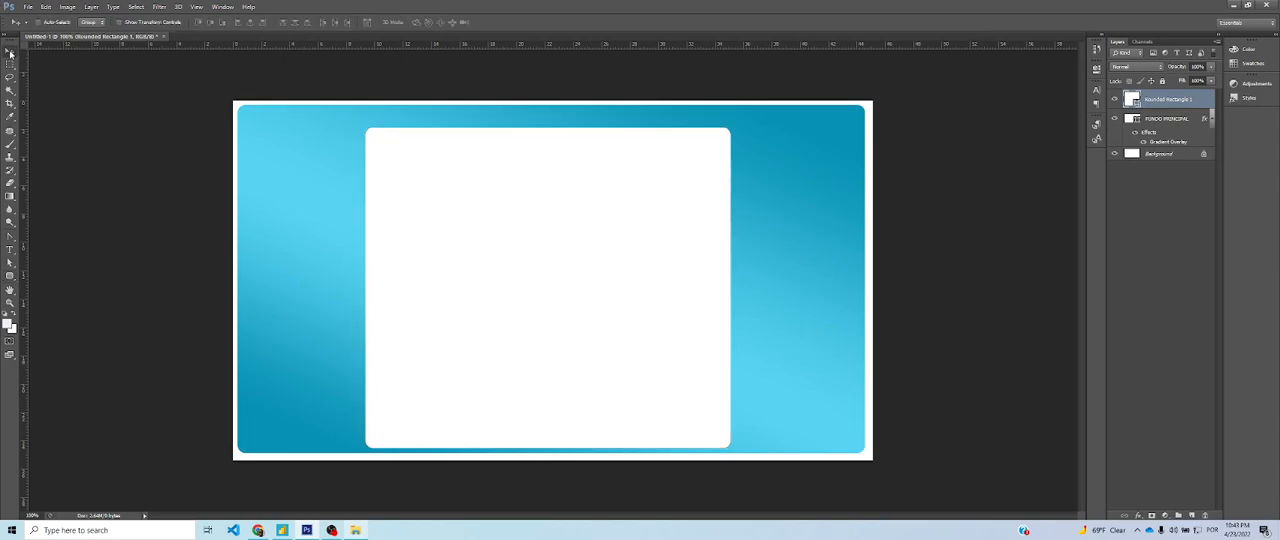
# Recheck the Power BI page, return to Photoshop and draw a square-cornered white rectangle about 875 x 387 px across the lower-right area
pyautogui.click(258, 532)
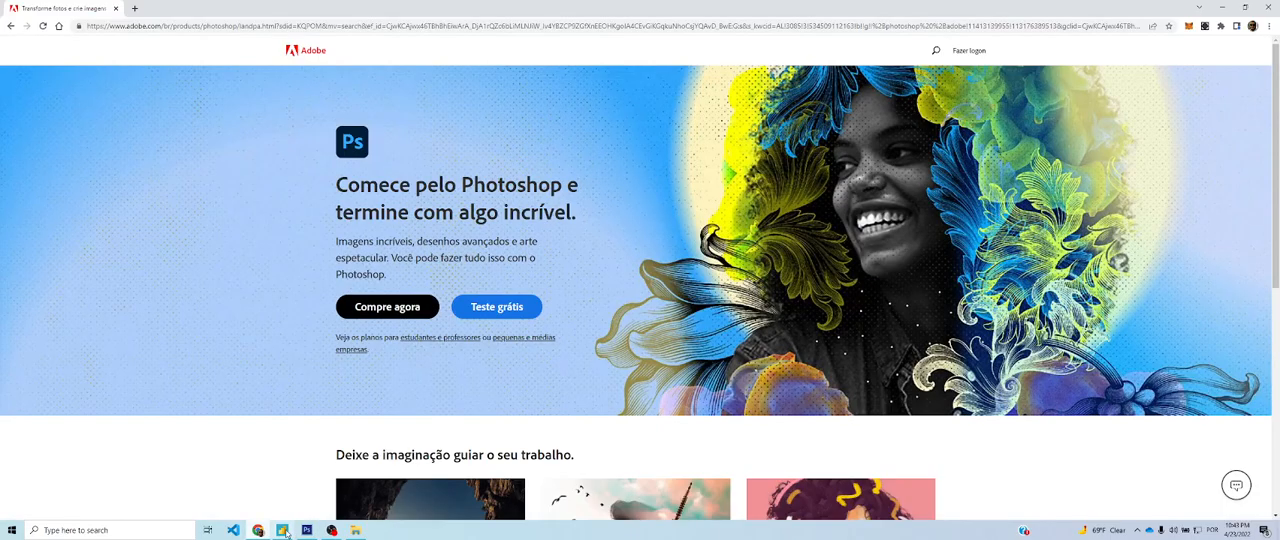
pyautogui.click(282, 530)
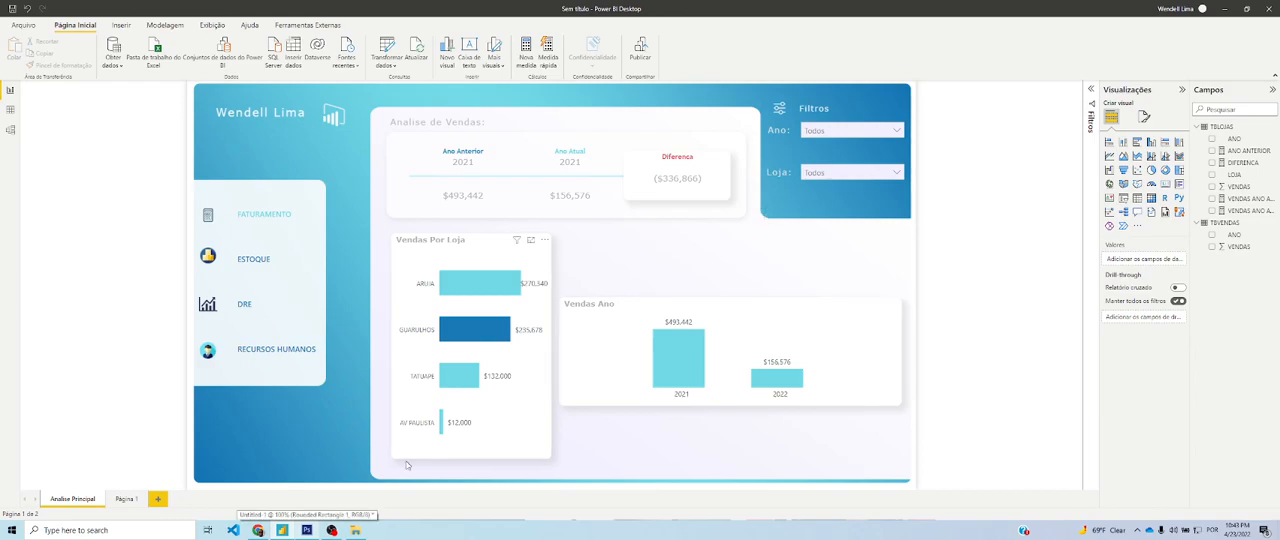
pyautogui.click(306, 530)
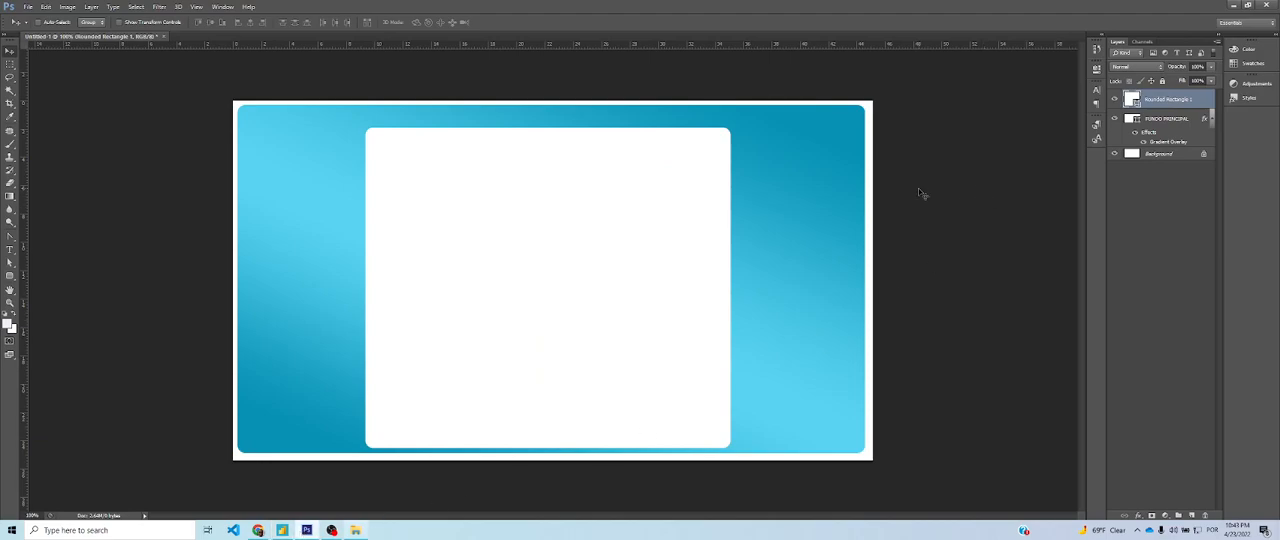
pyautogui.click(10, 279)
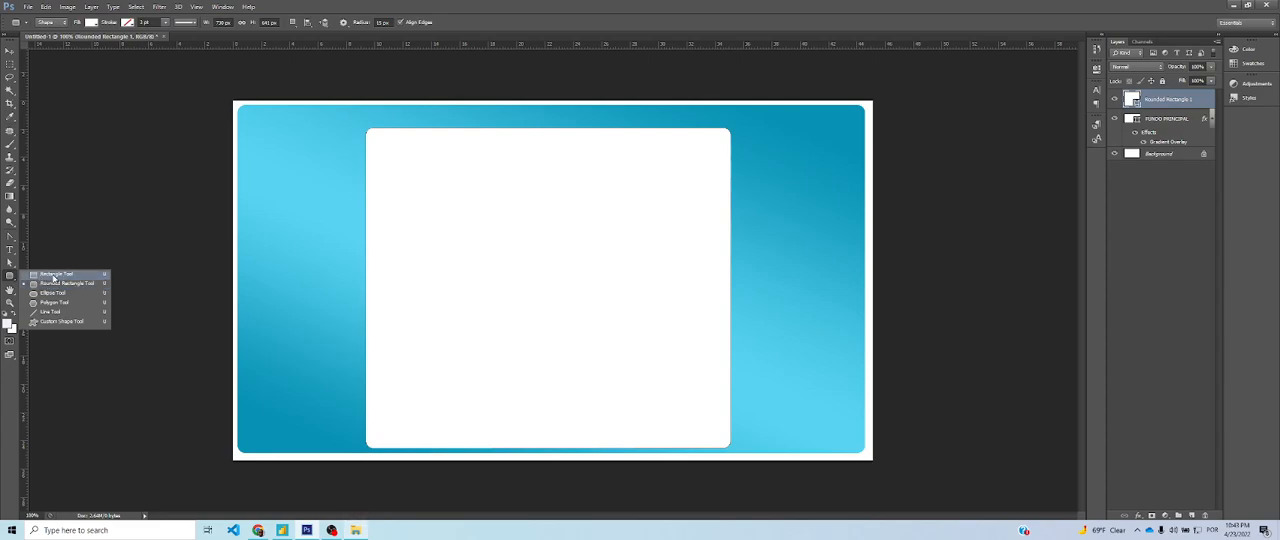
pyautogui.click(46, 274)
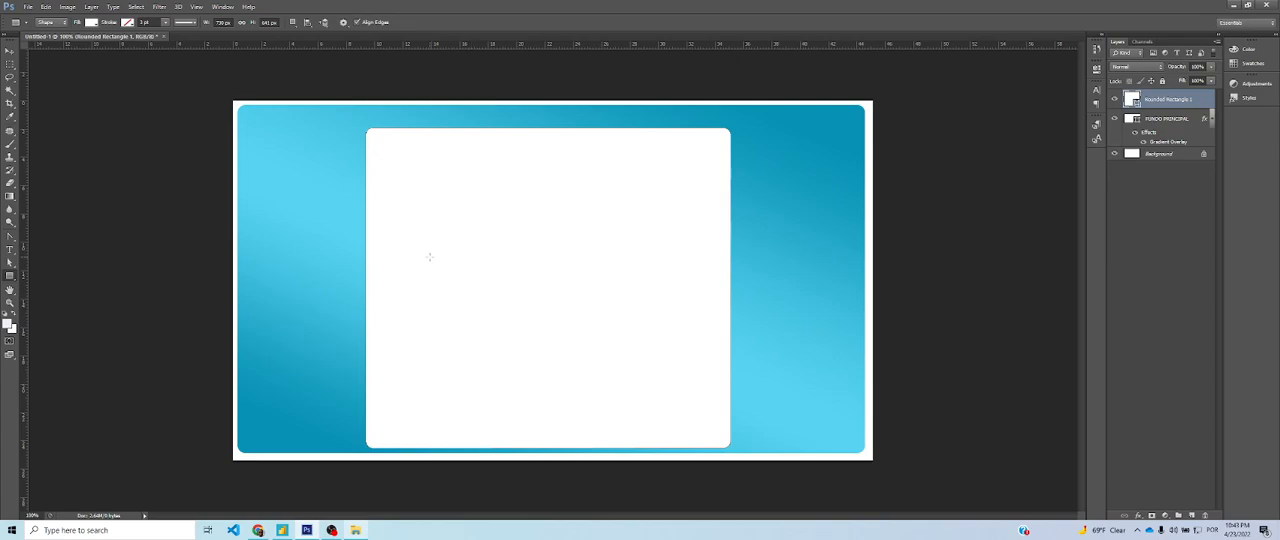
pyautogui.moveTo(428, 255); pyautogui.dragTo(865, 449)
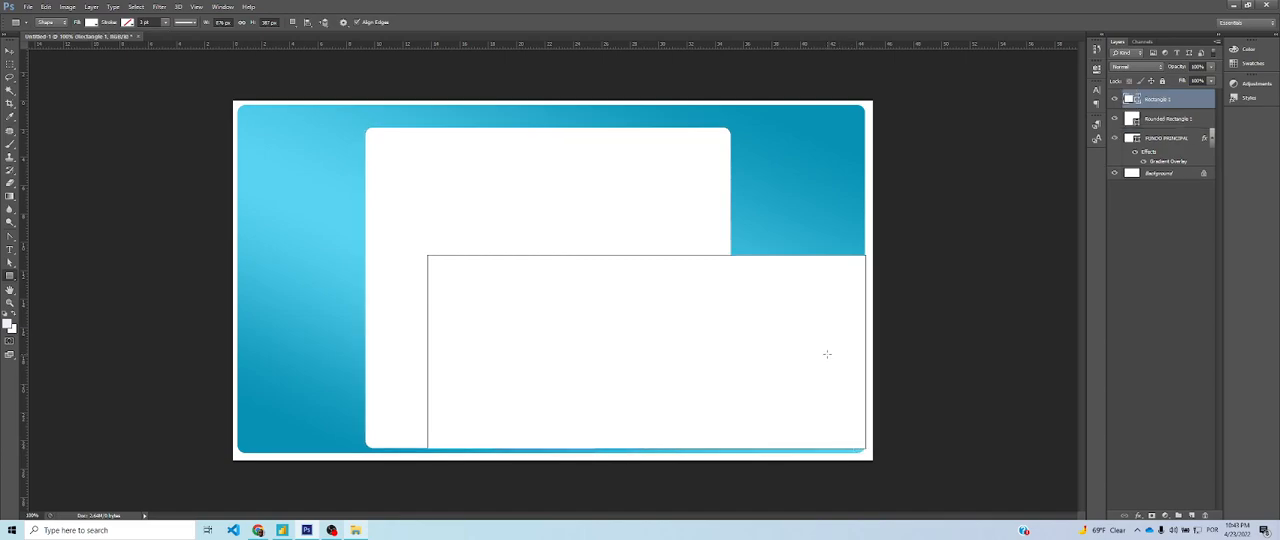
# Nudge the new white rectangle until its right side lines up with the right edge of the gradient background
pyautogui.click(11, 52)
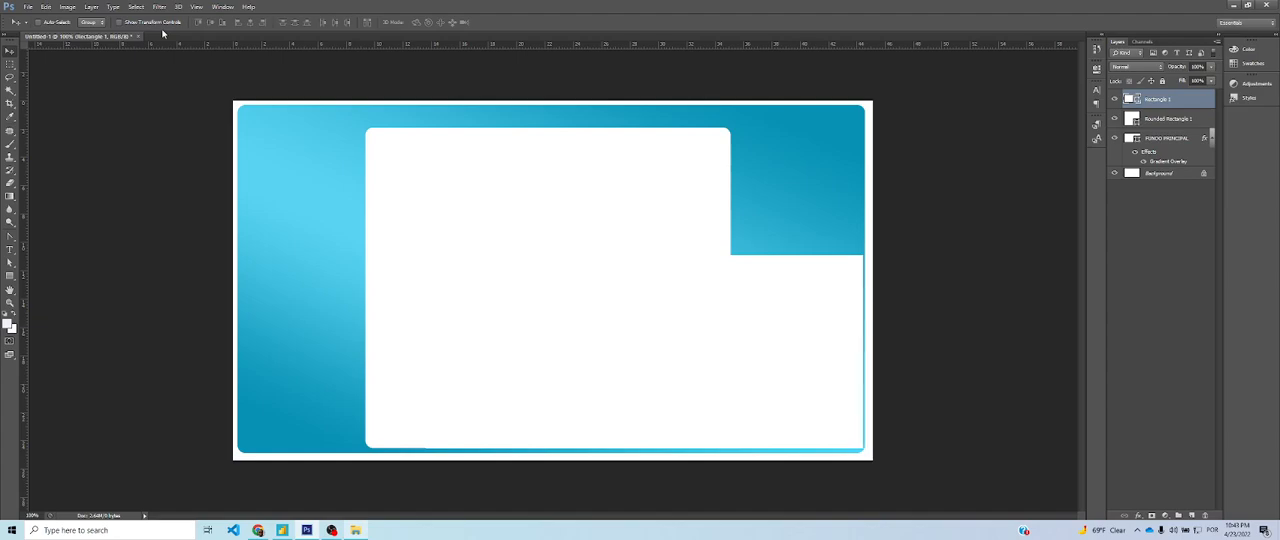
pyautogui.press('Left')
pyautogui.press('Right')
pyautogui.press('Right')
pyautogui.press('Right')
pyautogui.press('Left')
pyautogui.press('Left')
pyautogui.hotkey('shift', 'Left')
pyautogui.press('Left')
pyautogui.press('Left')
pyautogui.press('Left')
pyautogui.press('Left')
pyautogui.press('Left')
pyautogui.press('Left')
pyautogui.press('Left')
pyautogui.press('Left')
pyautogui.press('Left')
pyautogui.press('Left')
pyautogui.press('Left')
pyautogui.press('Left')
pyautogui.press('Right')
pyautogui.press('Right')
pyautogui.press('Right')
pyautogui.press('Right')
pyautogui.press('Right')
pyautogui.press('Right')
pyautogui.press('Right')
pyautogui.press('Right')
pyautogui.press('Right')
pyautogui.press('Right')
pyautogui.press('Right')
pyautogui.press('Right')
pyautogui.press('Right')
pyautogui.press('Right')
pyautogui.press('Right')
pyautogui.press('Right')
pyautogui.press('Right')
pyautogui.press('Right')
pyautogui.press('Right')
pyautogui.press('Right')
pyautogui.press('Up')
pyautogui.press('Right')
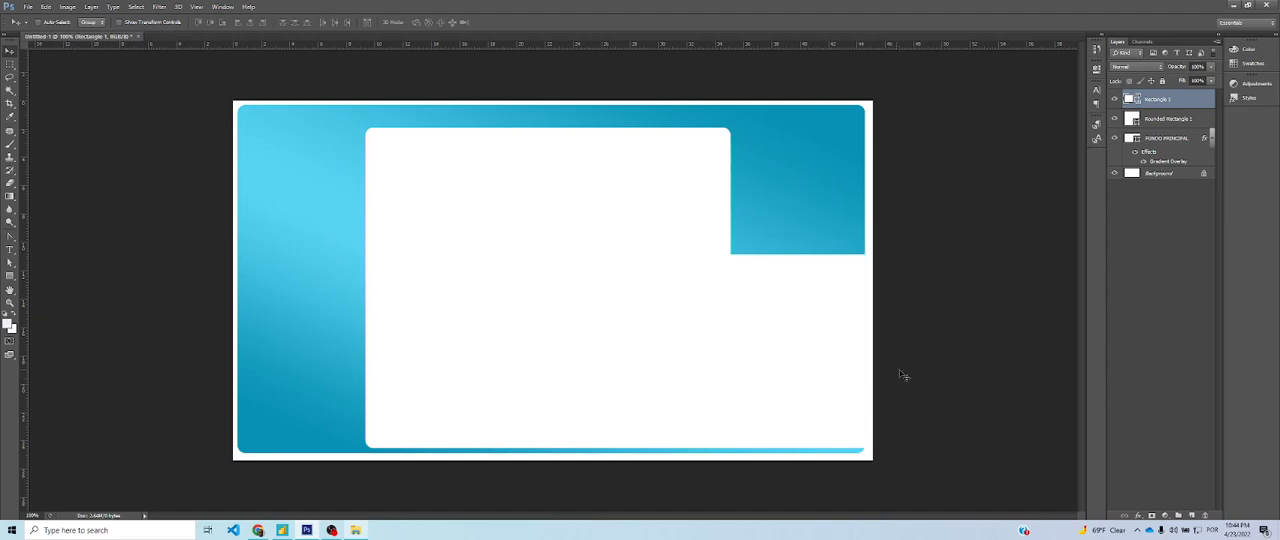
# Hide the white Background layer and undo a trial downward move of the square-cornered rectangle
pyautogui.click(1115, 174)
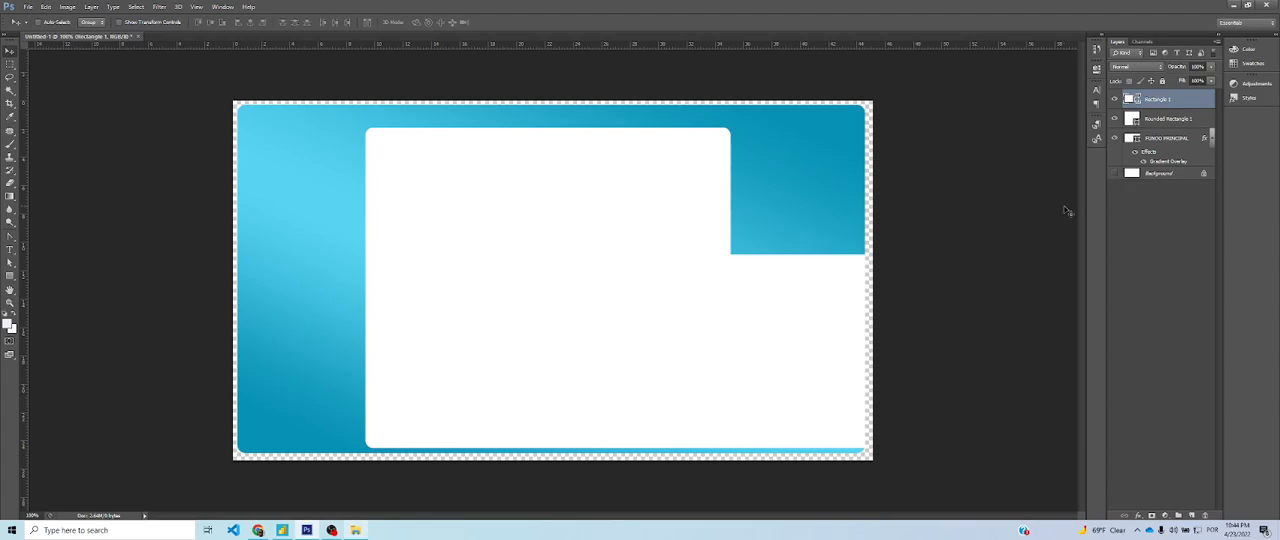
pyautogui.moveTo(862, 430); pyautogui.dragTo(862, 449)
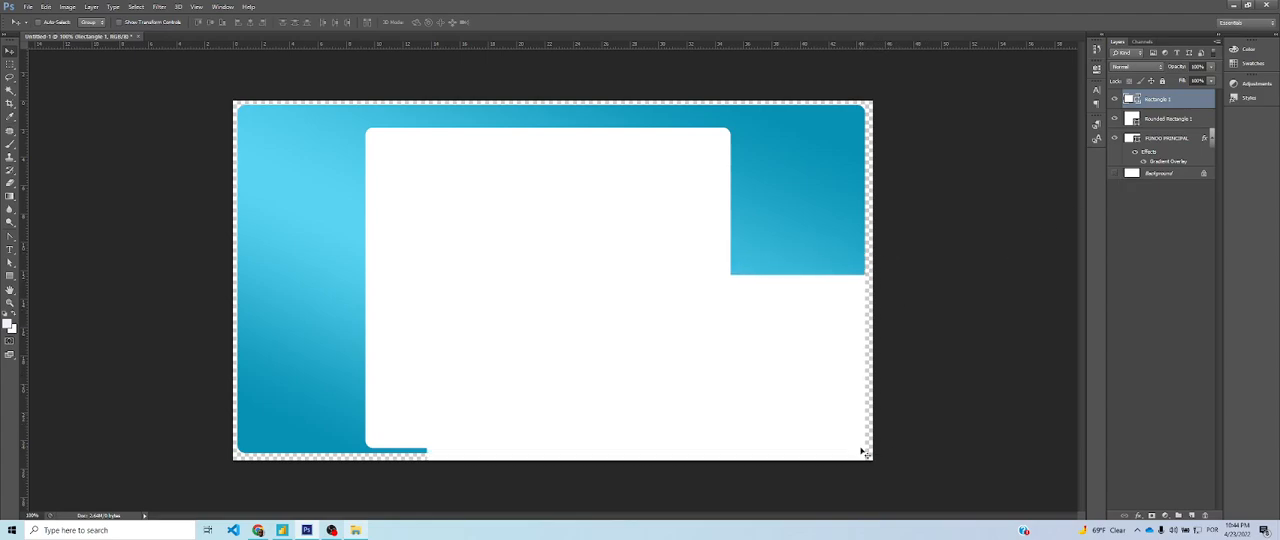
pyautogui.hotkey('ctrl', 'z')
pyautogui.click(1115, 173)
pyautogui.click(1115, 174)
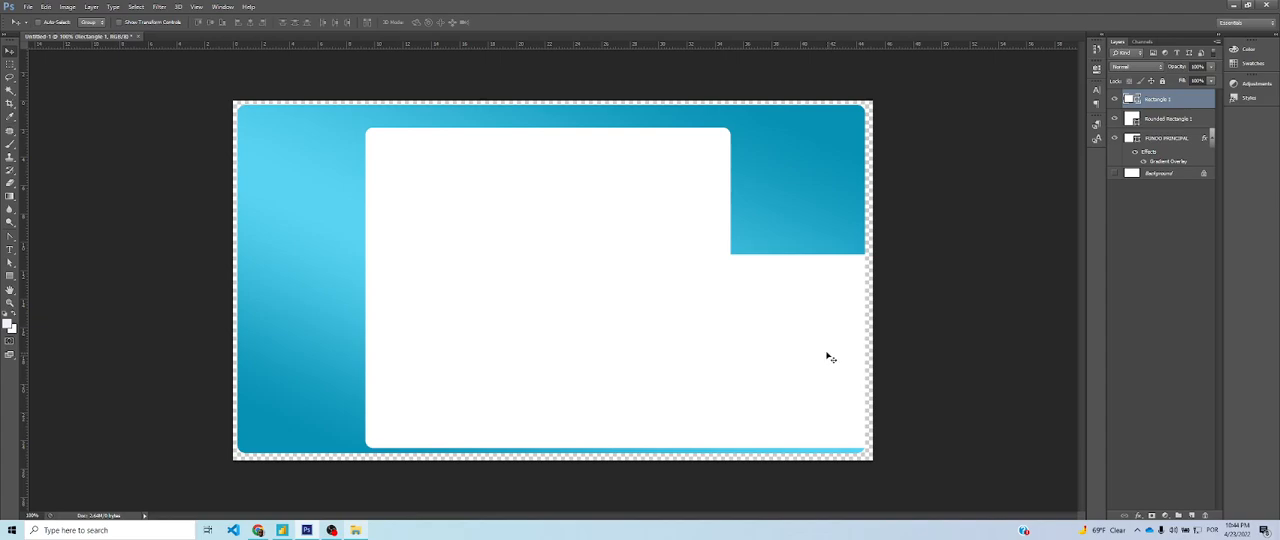
# Compare with the Power BI page and stretch the square-cornered white rectangle's top edge upward by about 50 px
pyautogui.hotkey('alt', 'Tab')
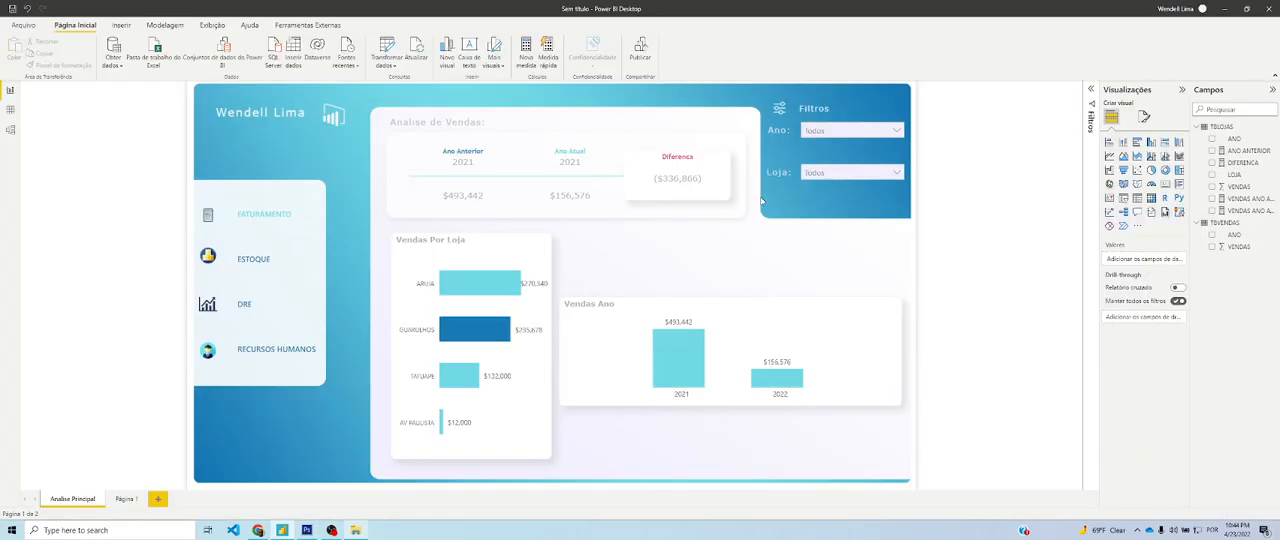
pyautogui.hotkey('alt', 'Tab')
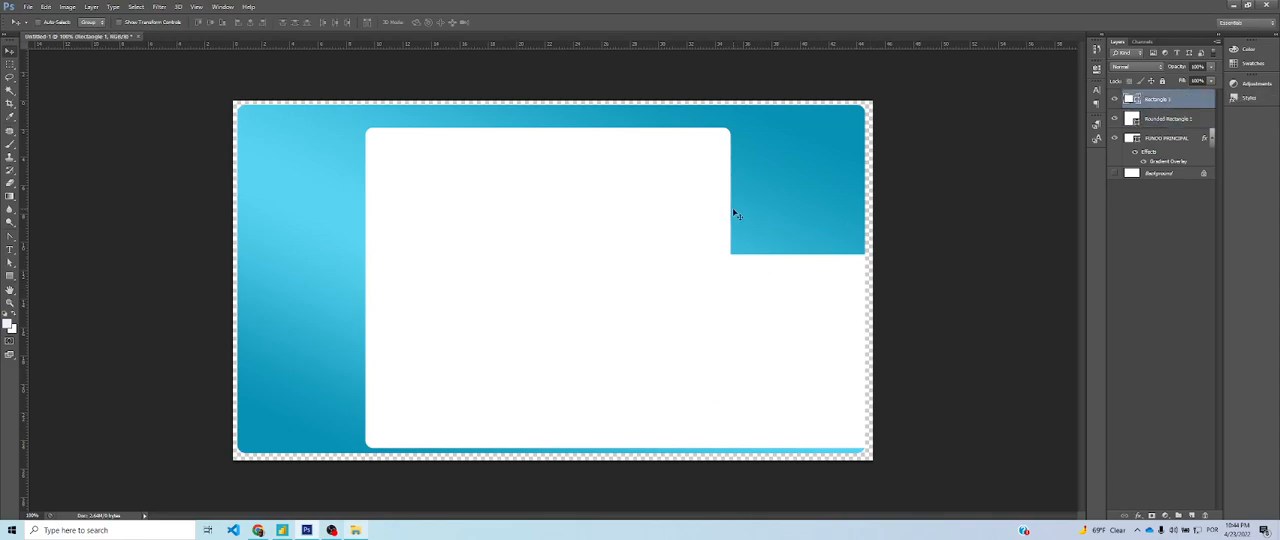
pyautogui.hotkey('ctrl', 't')
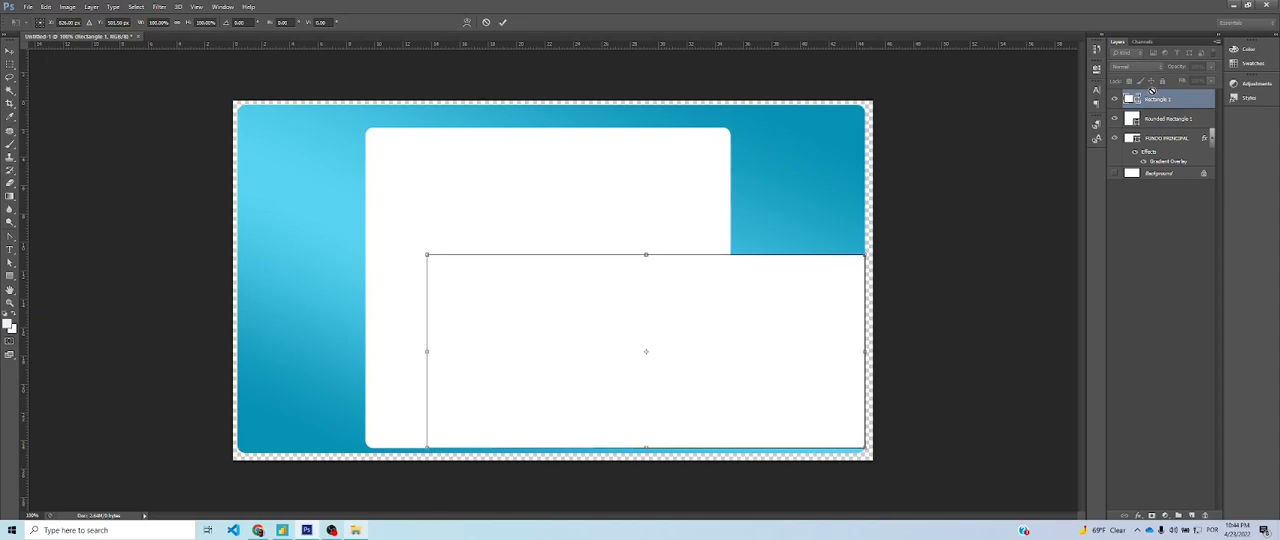
pyautogui.moveTo(643, 254); pyautogui.dragTo(646, 228)
pyautogui.press('Return')
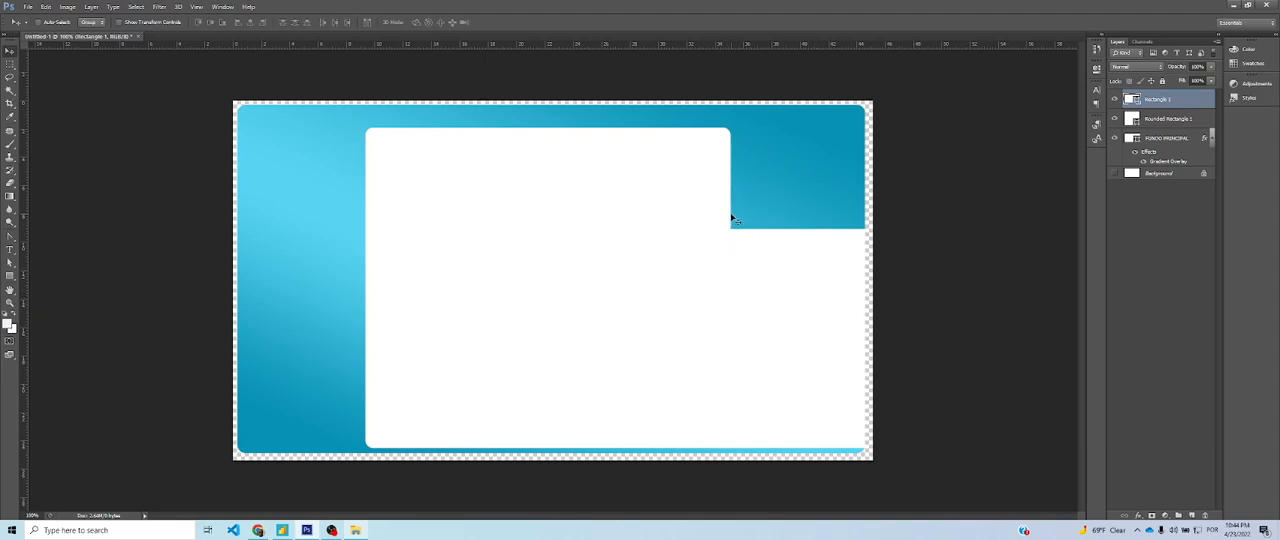
pyautogui.hotkey('alt', 'Tab')
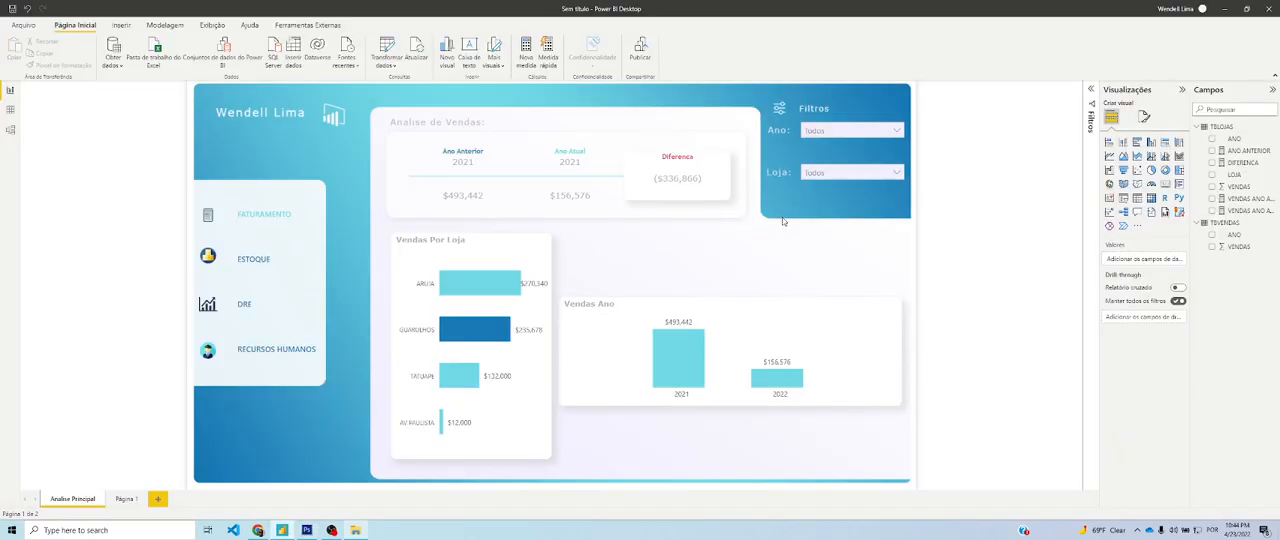
pyautogui.hotkey('alt', 'Tab')
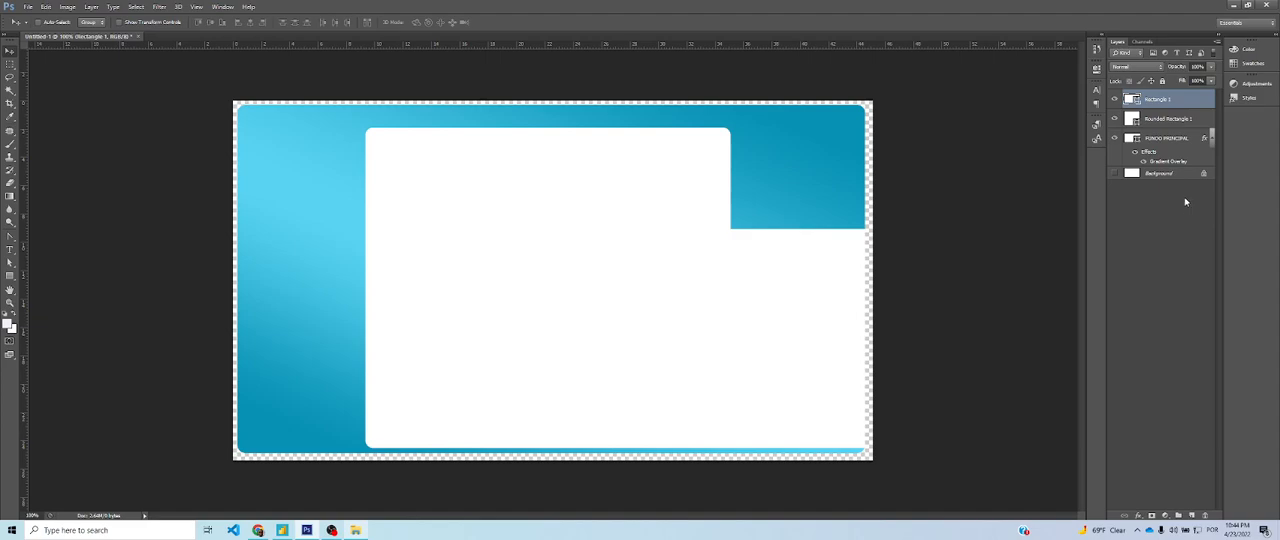
# Toggle the visibility of the two white shape layers to examine which part of the panel each one forms
pyautogui.click(1166, 120)
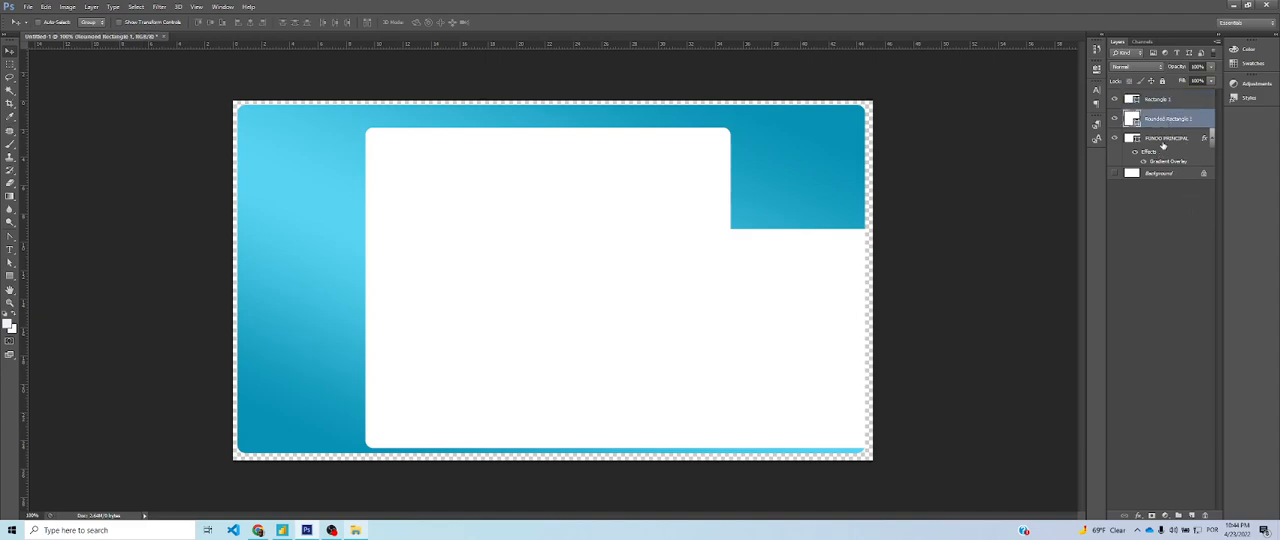
pyautogui.click(1168, 104)
pyautogui.click(1170, 121)
pyautogui.click(1114, 118)
pyautogui.click(1114, 118)
pyautogui.click(1115, 100)
pyautogui.click(1115, 100)
pyautogui.click(1114, 118)
pyautogui.click(1114, 118)
pyautogui.click(1116, 100)
pyautogui.click(1115, 100)
pyautogui.click(1114, 118)
pyautogui.click(1114, 118)
# Select the square-cornered and rounded white rectangle layers together and merge them into one shape layer
pyautogui.click(1168, 101)
pyautogui.keyDown('shift'); pyautogui.click(1178, 118); pyautogui.keyUp('shift')
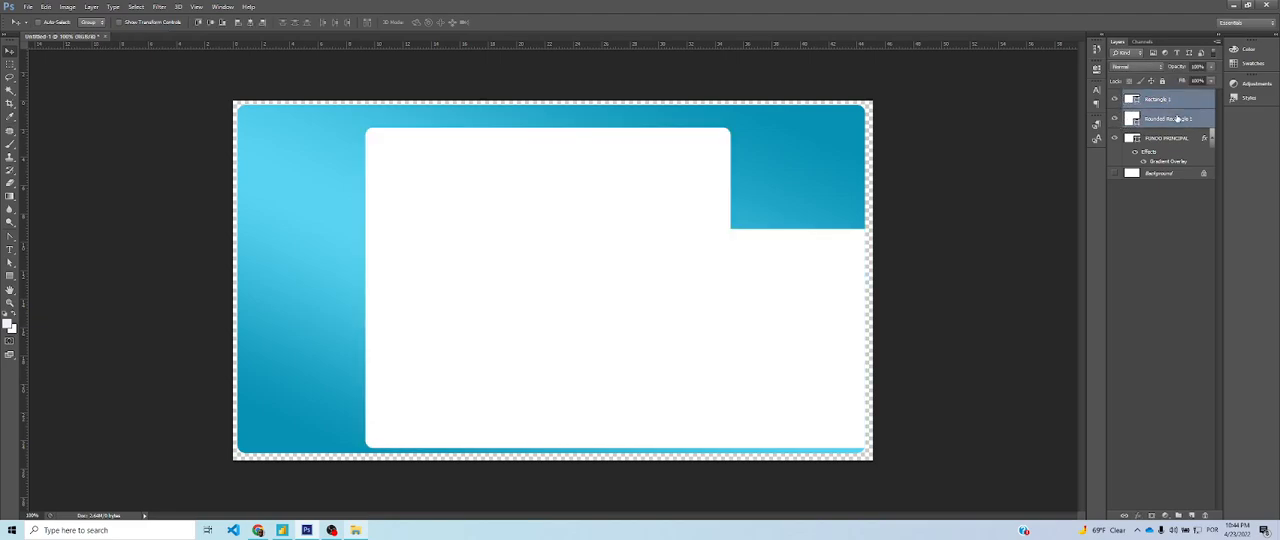
pyautogui.rightClick(1178, 118)
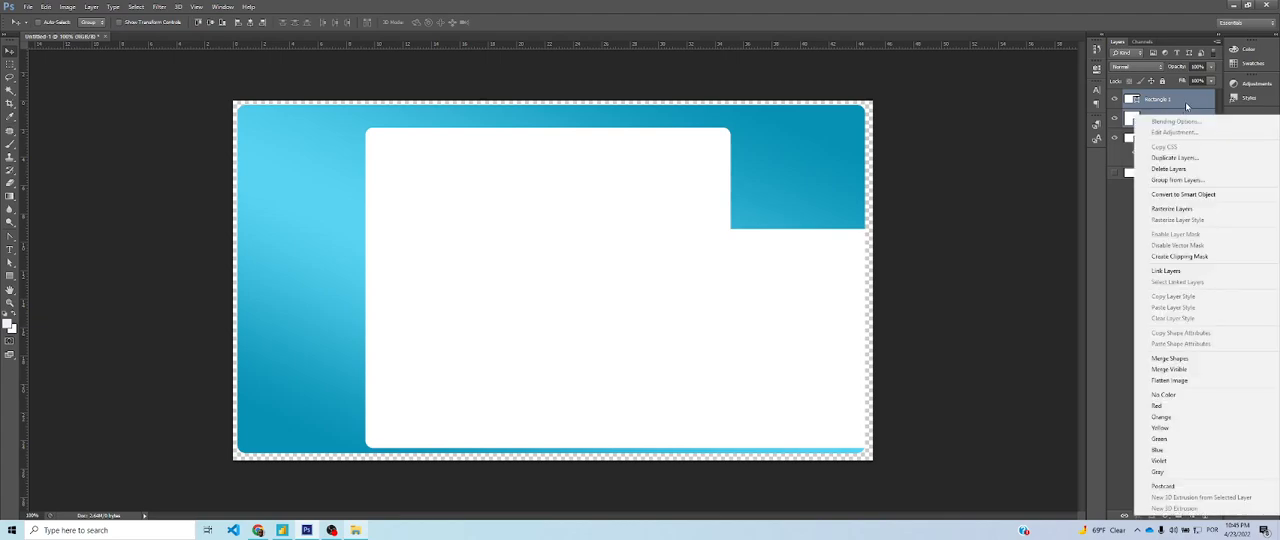
pyautogui.click(1191, 99)
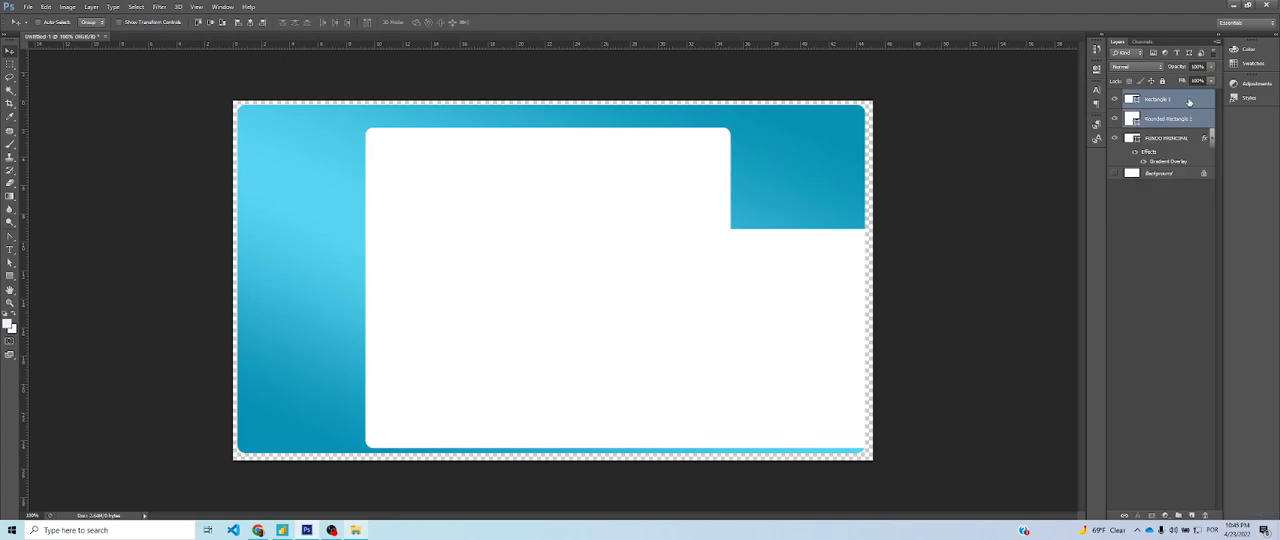
pyautogui.click(1180, 106)
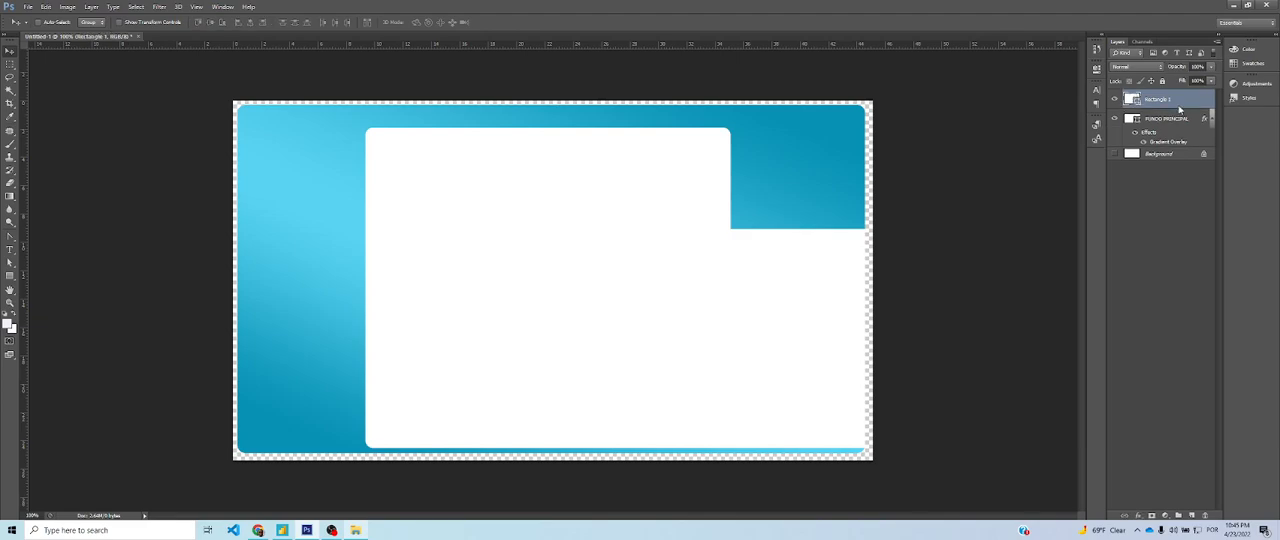
# Rename the merged white shape layer as FUNDO SECUNDARIO
pyautogui.rightClick(1180, 107)
pyautogui.click(1170, 100)
pyautogui.write('FUNDO SECUNDARIO')
pyautogui.press('Return')
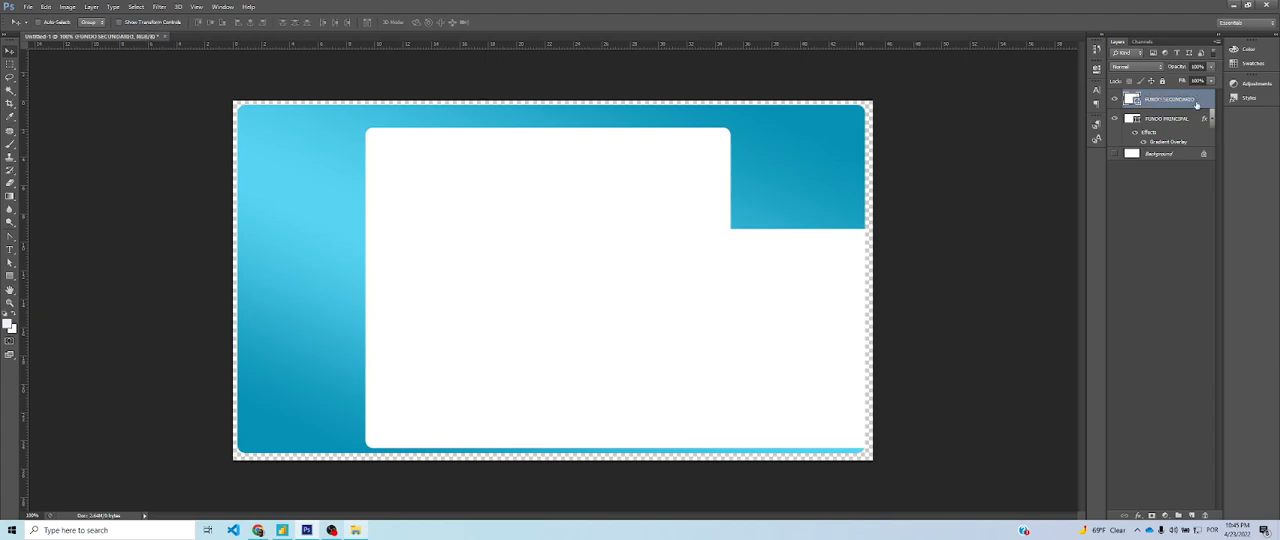
# Rasterize the FUNDO SECUNDARIO layer and undo a trial move of it
pyautogui.rightClick(1160, 106)
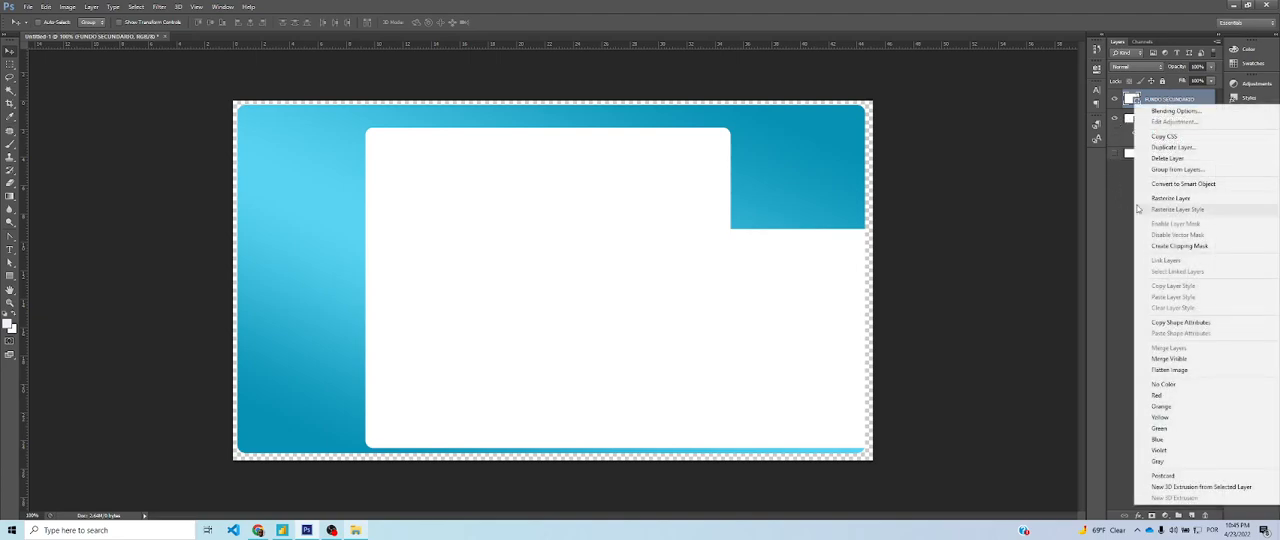
pyautogui.click(1178, 200)
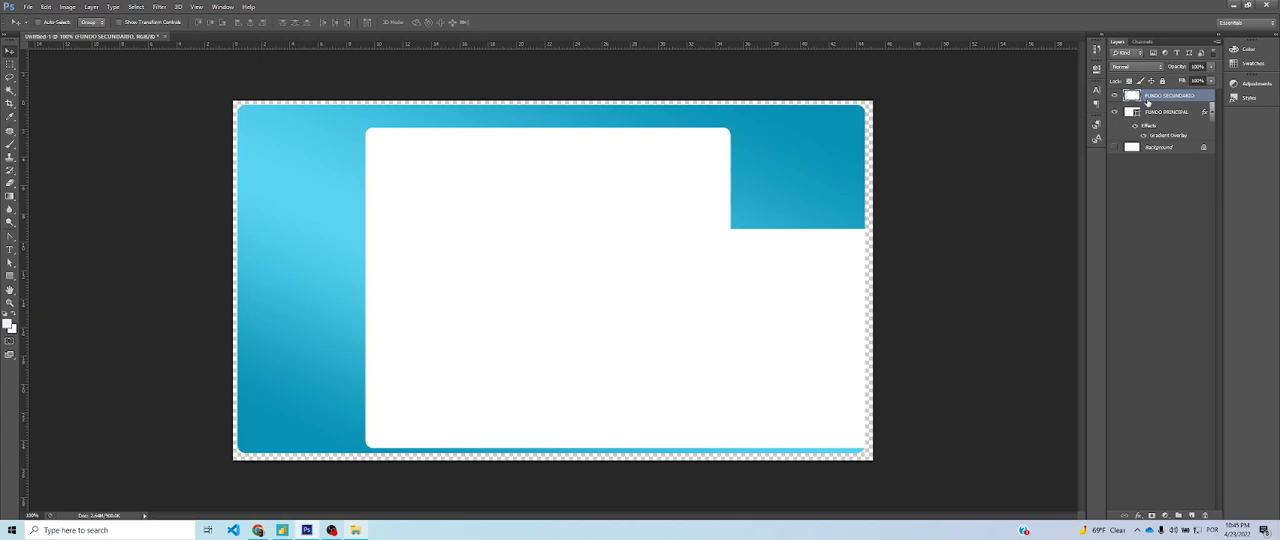
pyautogui.moveTo(788, 261)
pyautogui.mouseDown()
pyautogui.moveTo(694, 257)
pyautogui.moveTo(766, 268)
pyautogui.mouseUp()
pyautogui.hotkey('ctrl', 'z')
# Draw a red rounded rectangle about 250 x 216 px over the white panel's upper-right notch
pyautogui.click(10, 276)
pyautogui.click(51, 283)
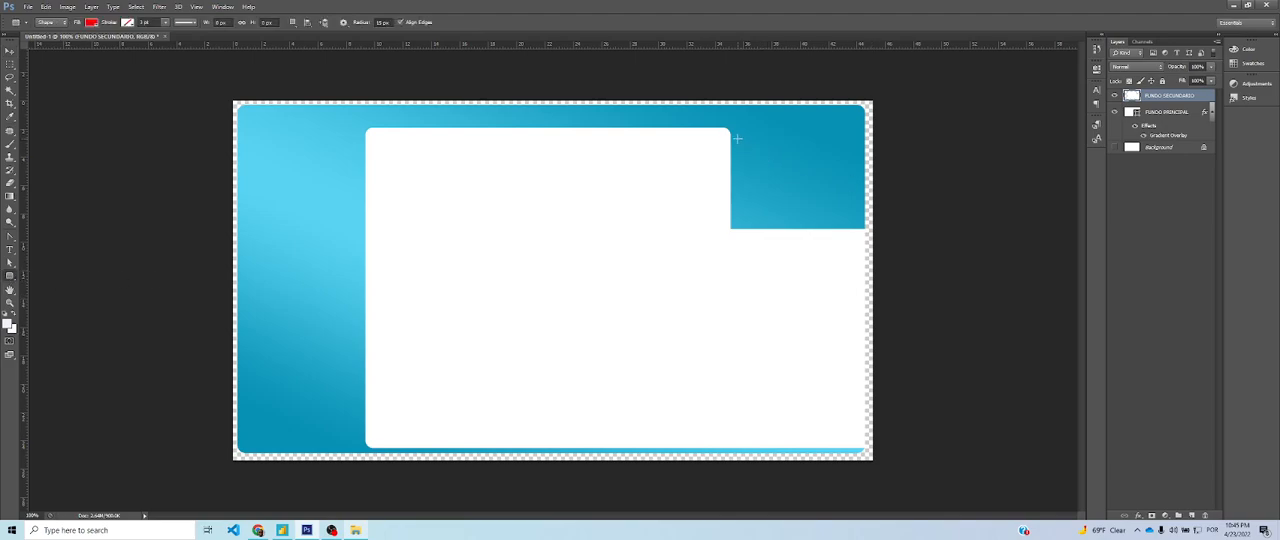
pyautogui.moveTo(732, 130); pyautogui.dragTo(857, 239)
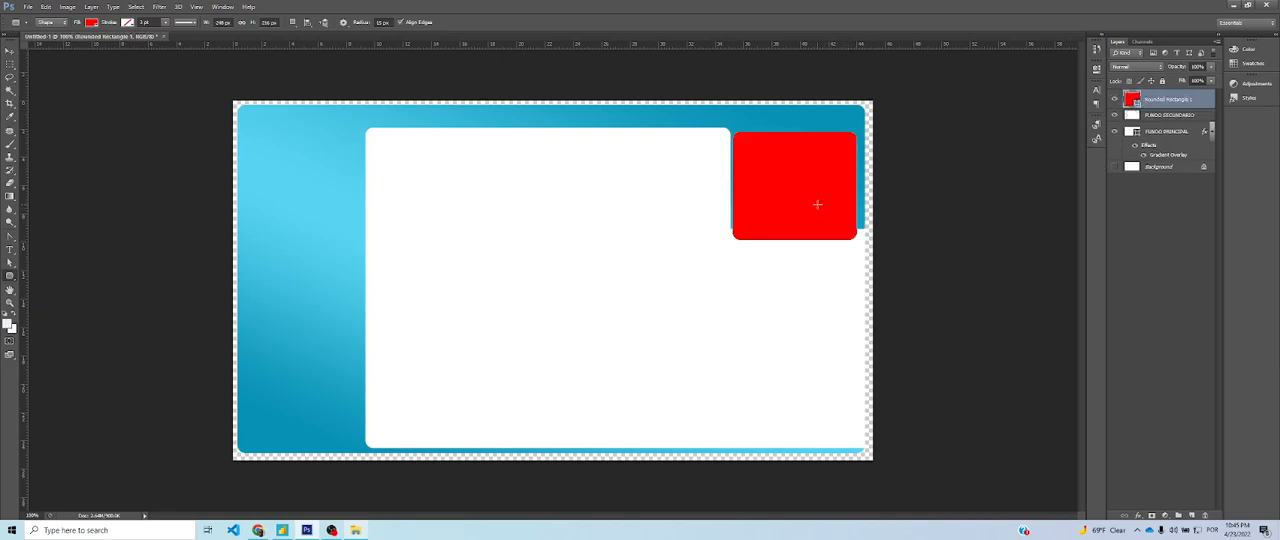
# Nudge the red rounded rectangle up and left so it overlaps the inner edges of the white panel's upper-right notch
pyautogui.press('v')
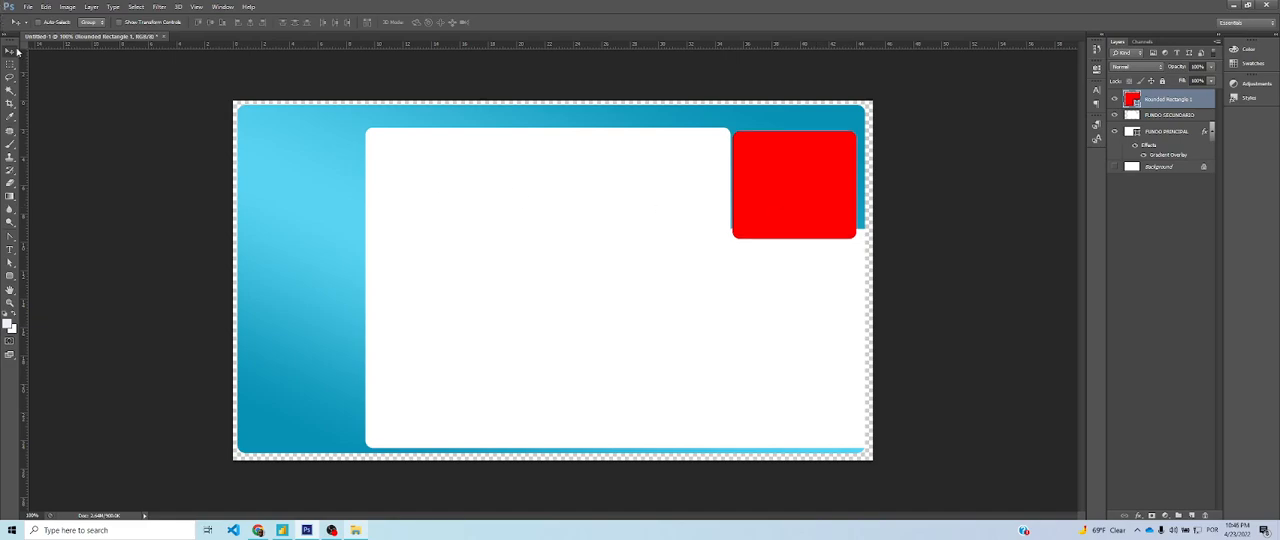
pyautogui.press('Up')
pyautogui.press('Up')
pyautogui.press('Up')
pyautogui.press('Left')
pyautogui.press('Left')
pyautogui.press('Up')
pyautogui.press('Up')
pyautogui.press('Up')
pyautogui.press('Up')
pyautogui.press('Up')
pyautogui.press('Up')
pyautogui.press('Up')
pyautogui.press('Left')
pyautogui.press('Left')
pyautogui.press('Left')
pyautogui.press('Left')
pyautogui.press('Down')
pyautogui.press('Down')
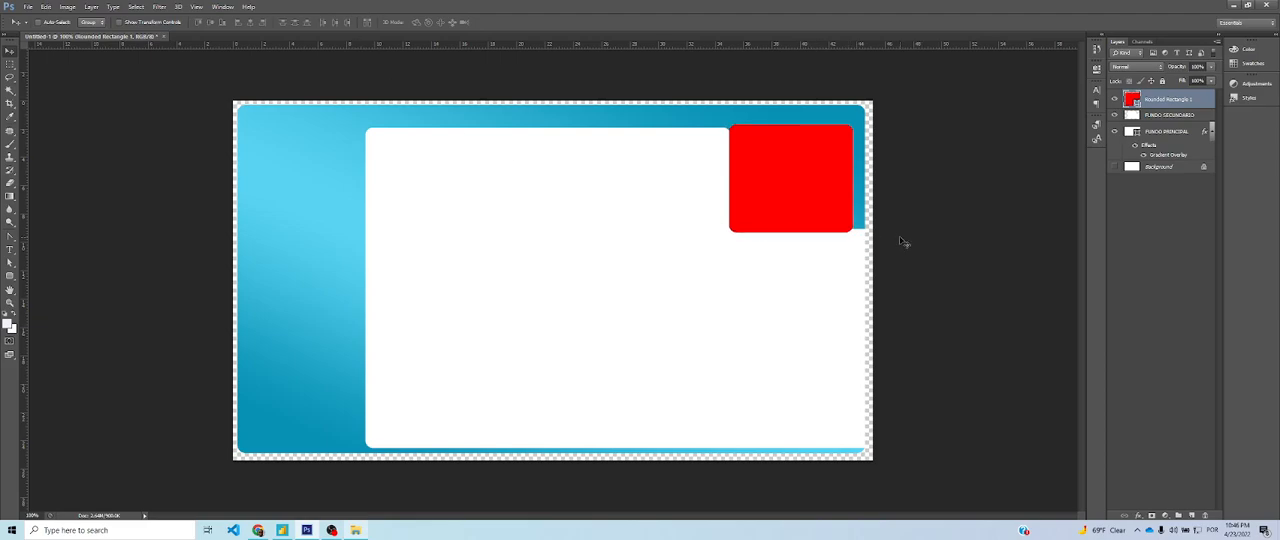
# Stretch the red rectangle horizontally until it reaches the canvas's right edge
pyautogui.hotkey('ctrl', 't')
pyautogui.moveTo(853, 178)
pyautogui.mouseDown()
pyautogui.moveTo(880, 163)
pyautogui.moveTo(872, 178)
pyautogui.mouseUp()
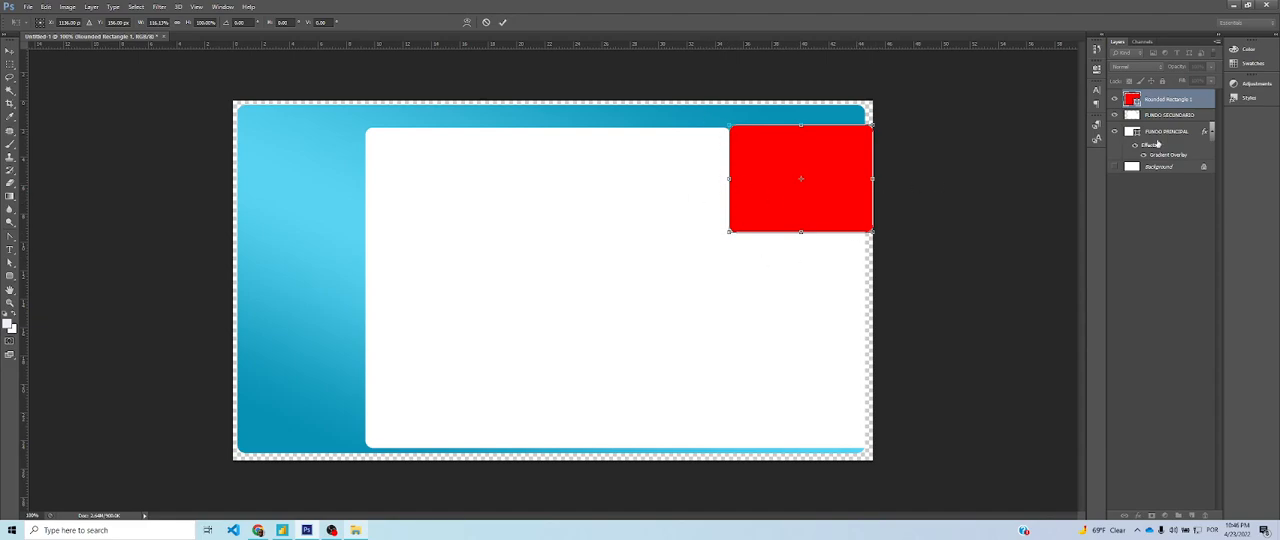
pyautogui.press('Return')
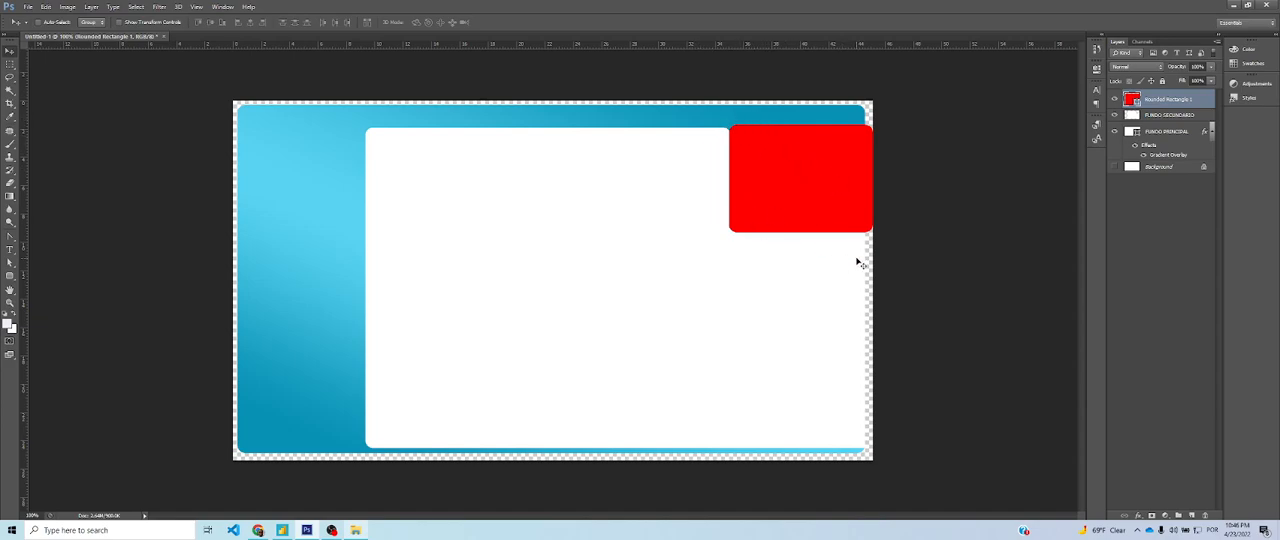
pyautogui.click(1116, 100)
pyautogui.click(1116, 100)
pyautogui.click(1116, 100)
pyautogui.click(1116, 100)
pyautogui.click(1116, 100)
pyautogui.click(1116, 100)
pyautogui.keyDown('ctrl'); pyautogui.click(1132, 101); pyautogui.keyUp('ctrl')
pyautogui.press('Delete')
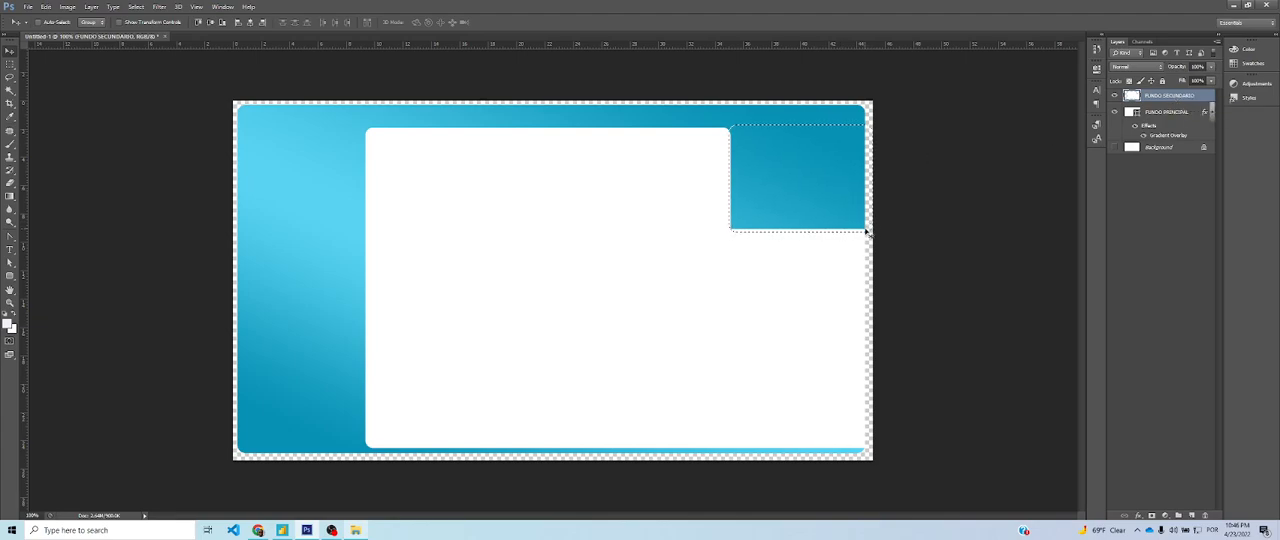
pyautogui.press('Delete')
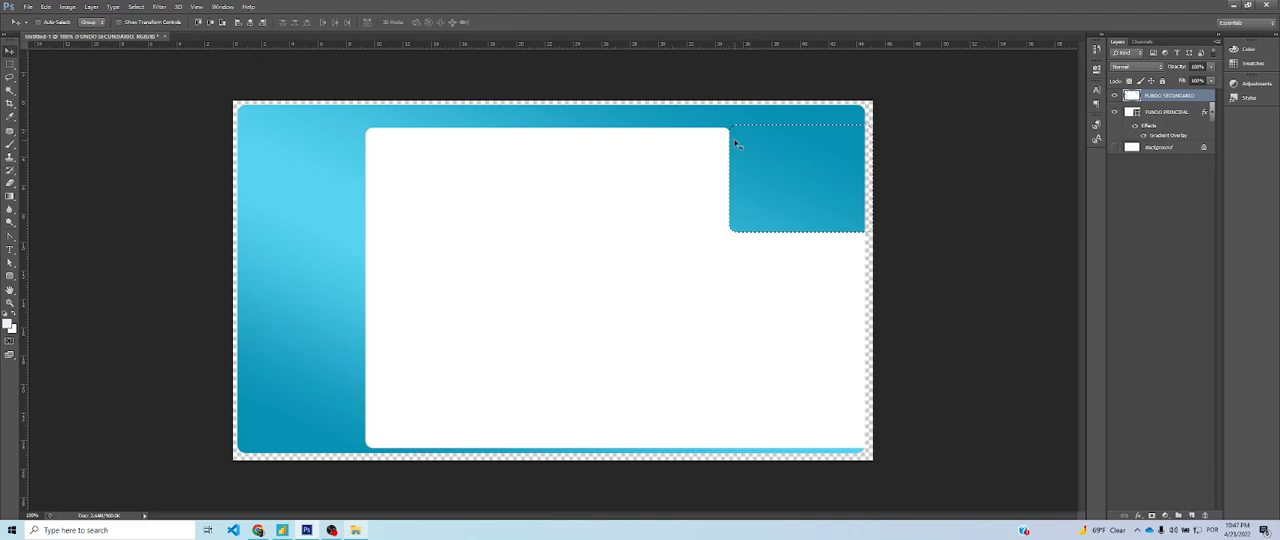
pyautogui.hotkey('ctrl', 'z')
pyautogui.hotkey('ctrl', 'alt', 'z')
pyautogui.hotkey('alt', 'z')
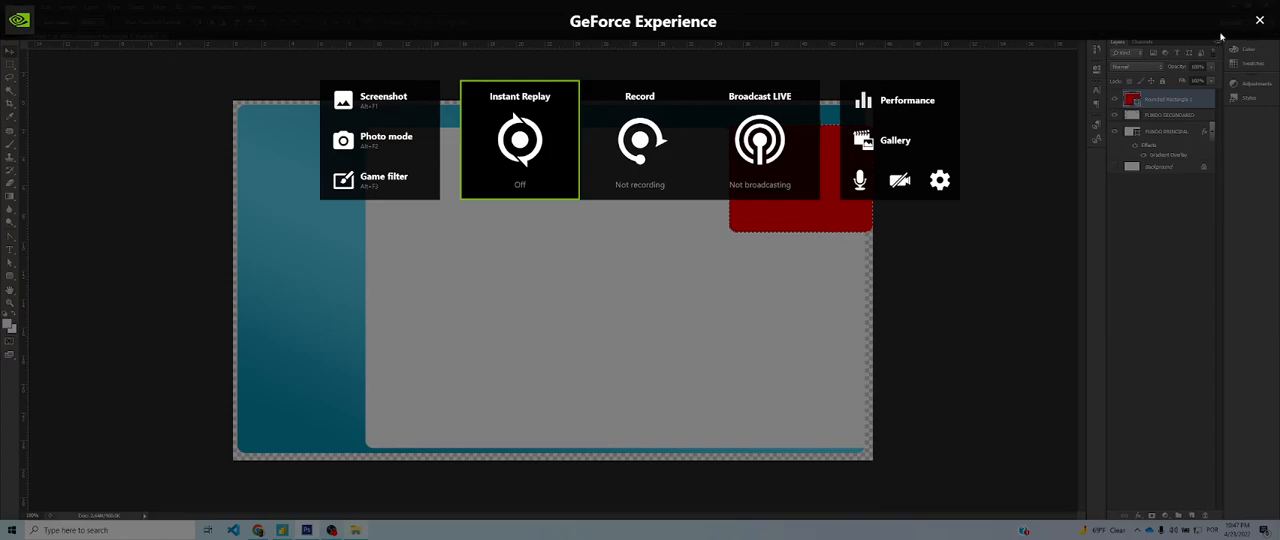
pyautogui.hotkey('alt', 'z')
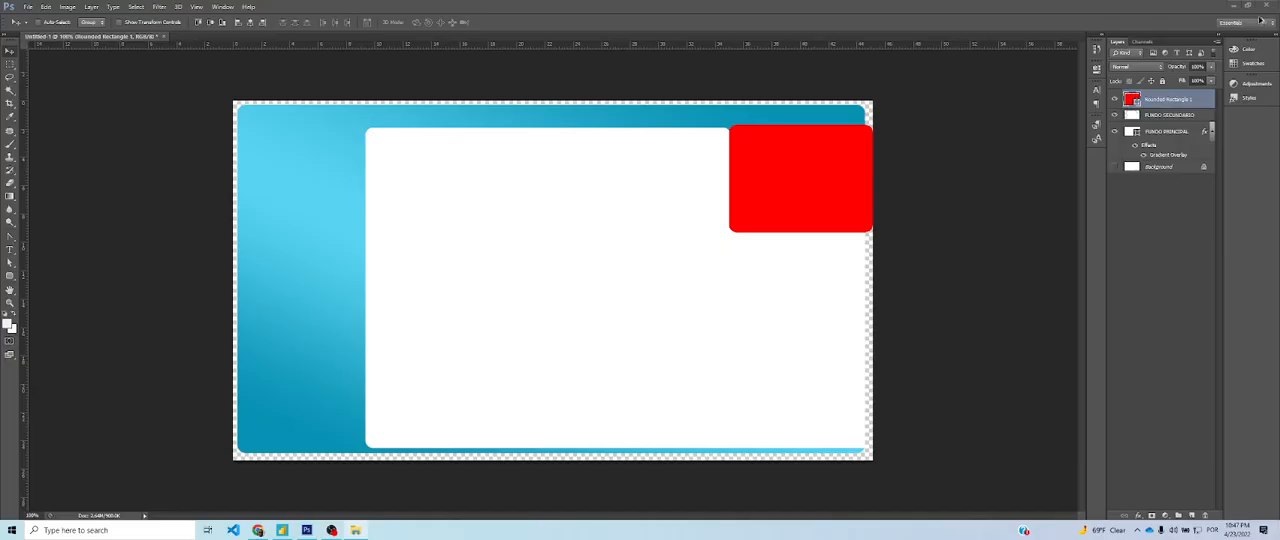
# Load the red rectangle's outline as a selection, delete its layer, and cut the selected area out of the FUNDO SECUNDARIO layer
pyautogui.keyDown('ctrl'); pyautogui.click(1132, 101); pyautogui.keyUp('ctrl')
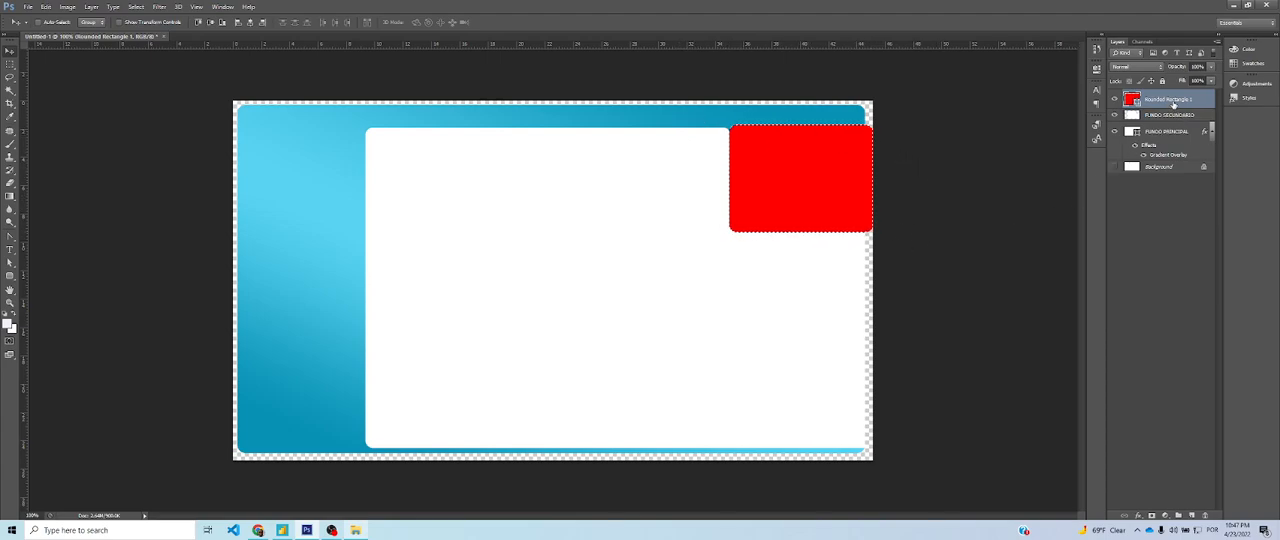
pyautogui.press('Delete')
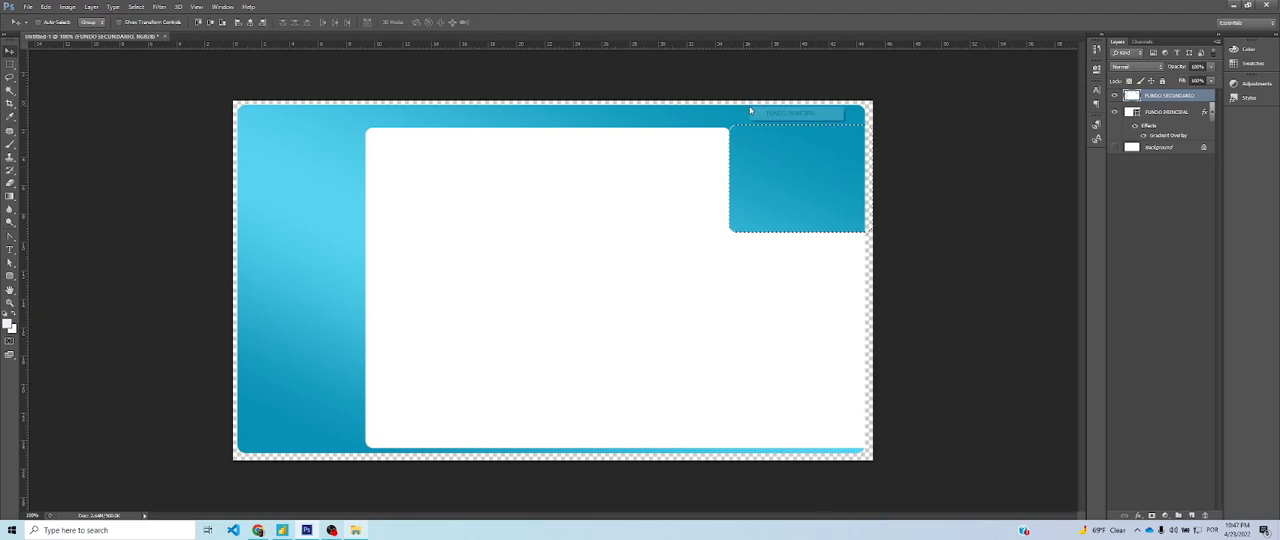
pyautogui.hotkey('ctrl', 'd')
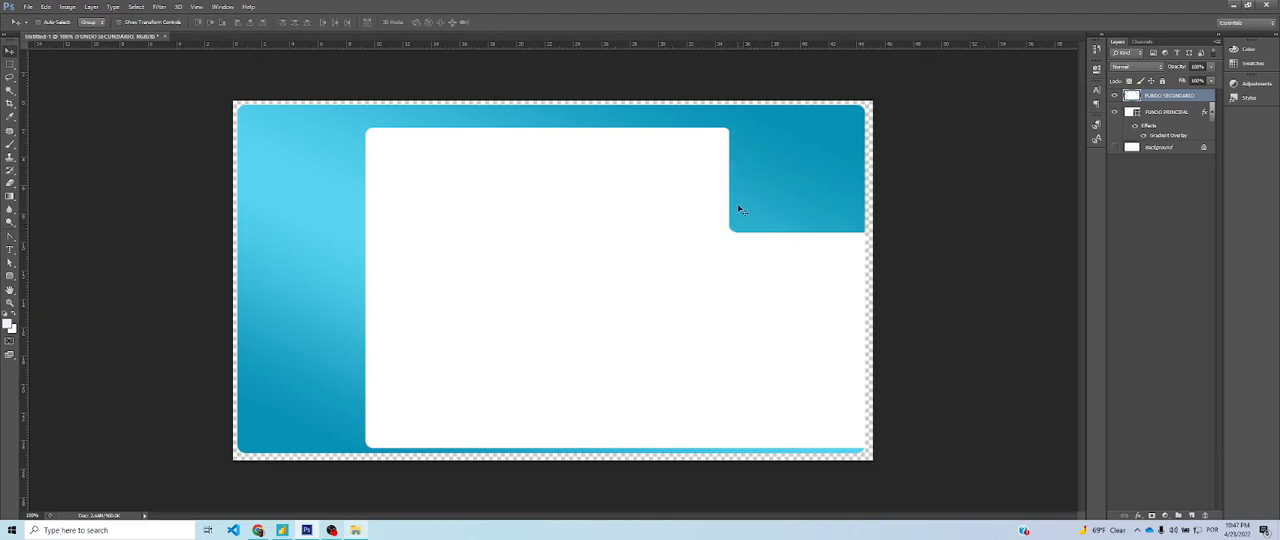
# Show the Background layer and check the menu panel on the Analise Principal page in Power BI
pyautogui.click(1114, 148)
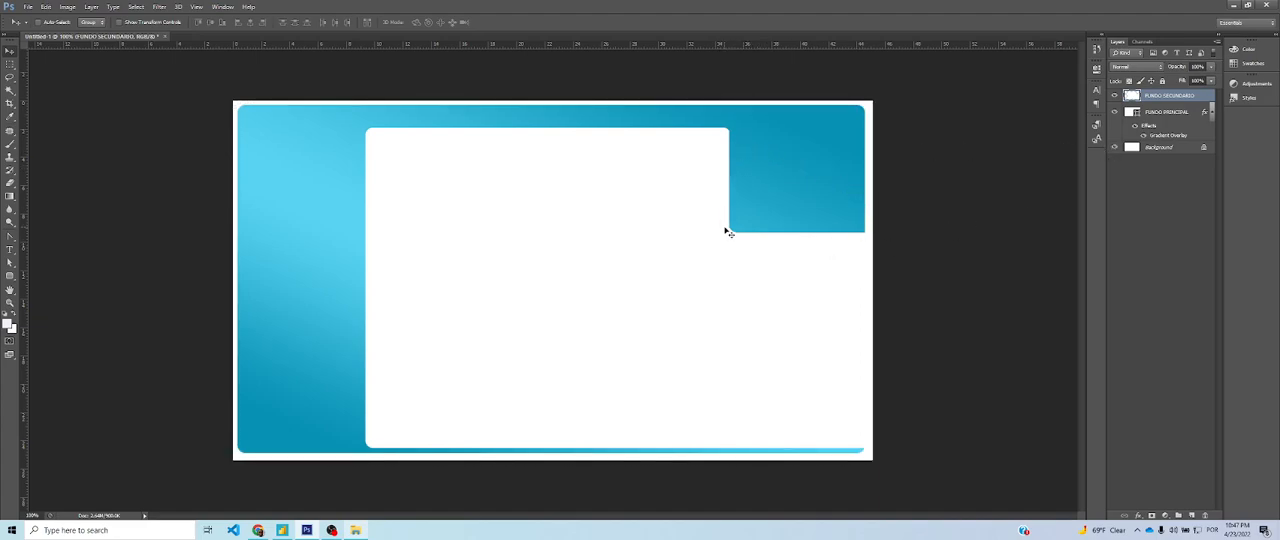
pyautogui.hotkey('alt', 'Tab')
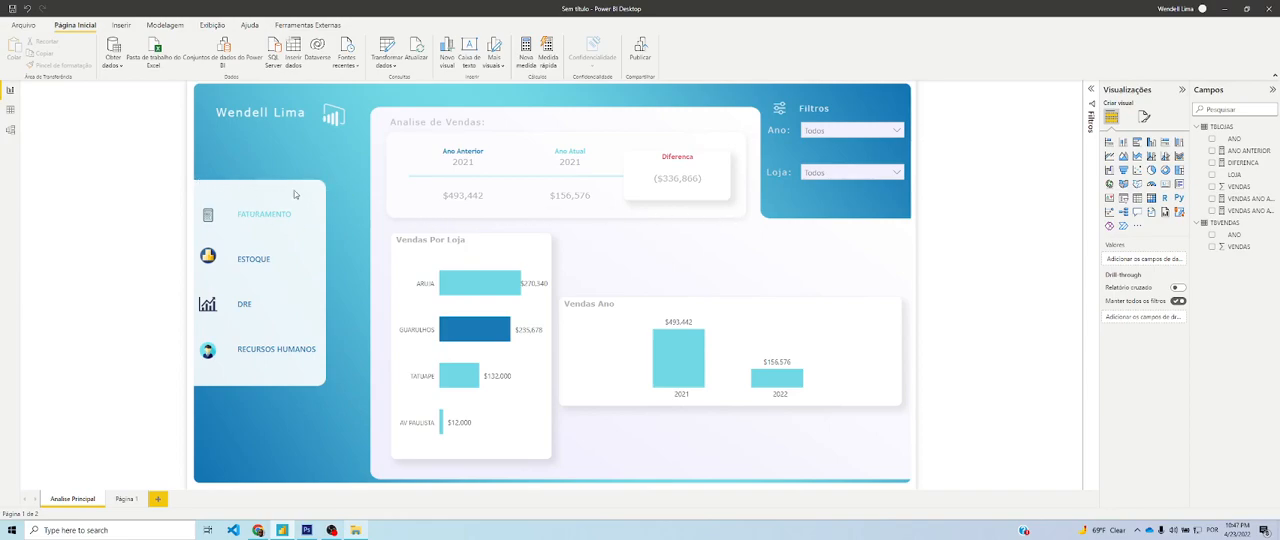
pyautogui.hotkey('alt', 'Tab')
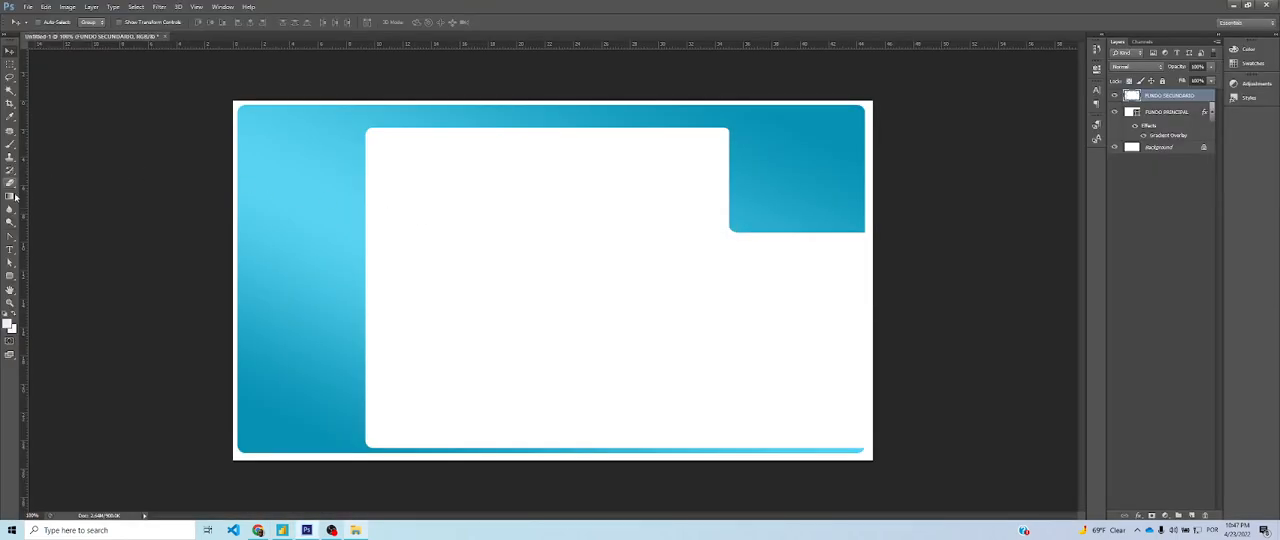
# Draw a rounded rectangle about 205 x 333 px with a 15 px radius on the blue area's left side and fill it white
pyautogui.click(10, 277)
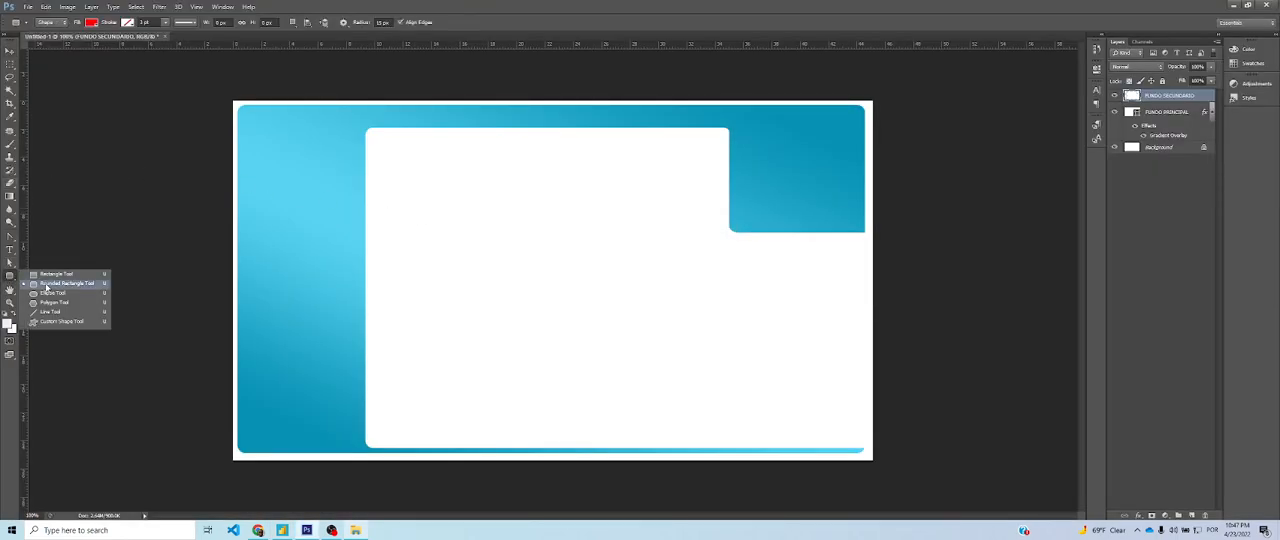
pyautogui.click(45, 284)
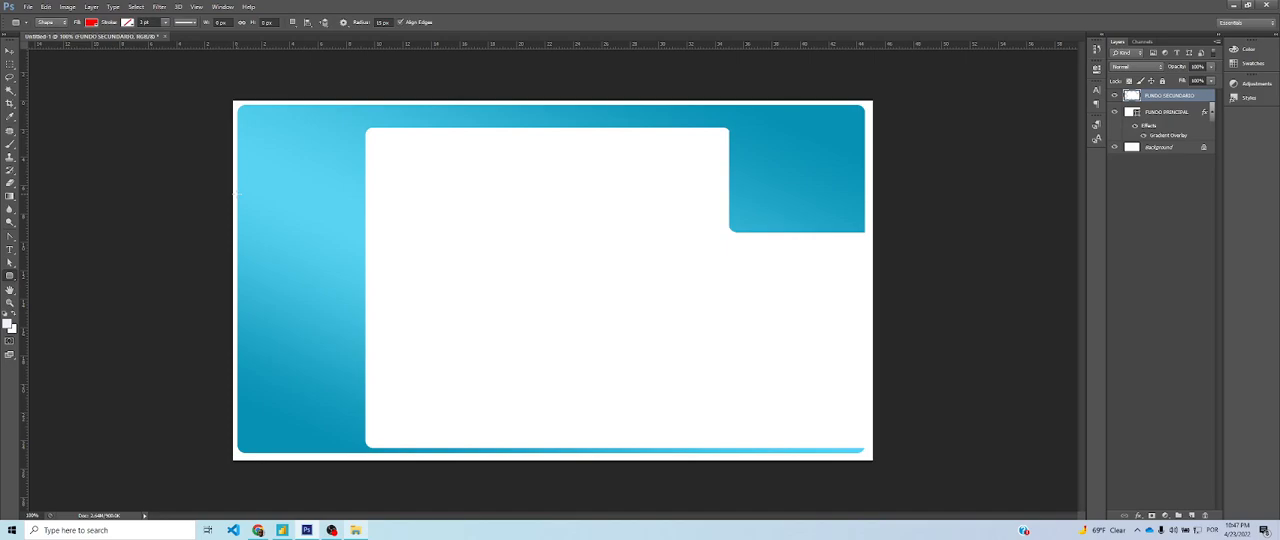
pyautogui.moveTo(235, 193); pyautogui.dragTo(337, 358)
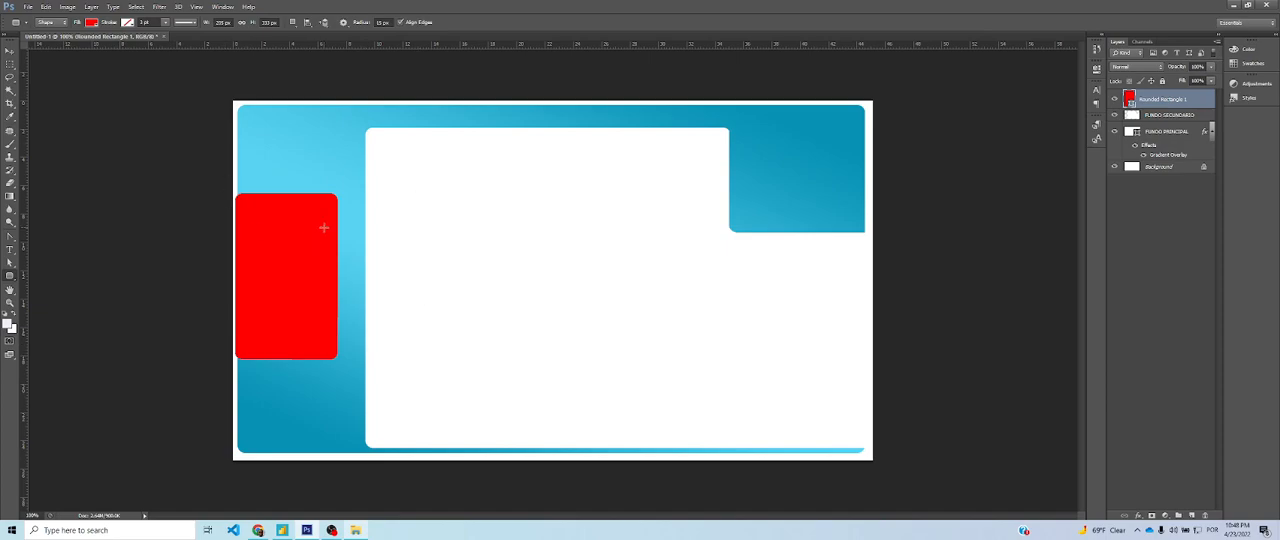
pyautogui.click(92, 22)
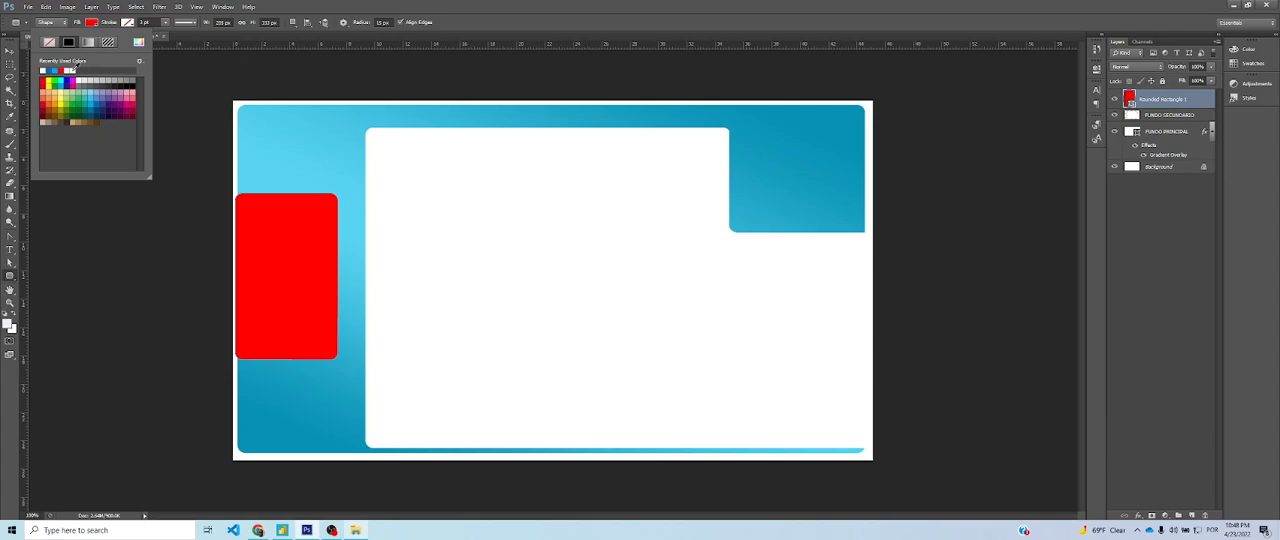
pyautogui.click(72, 70)
pyautogui.click(174, 64)
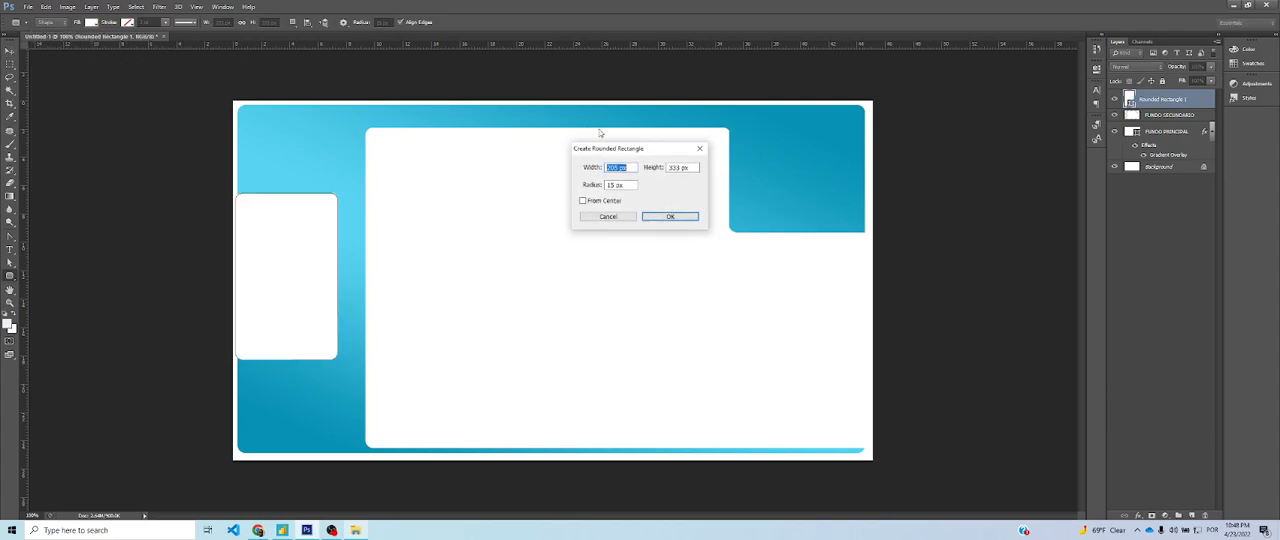
pyautogui.click(699, 148)
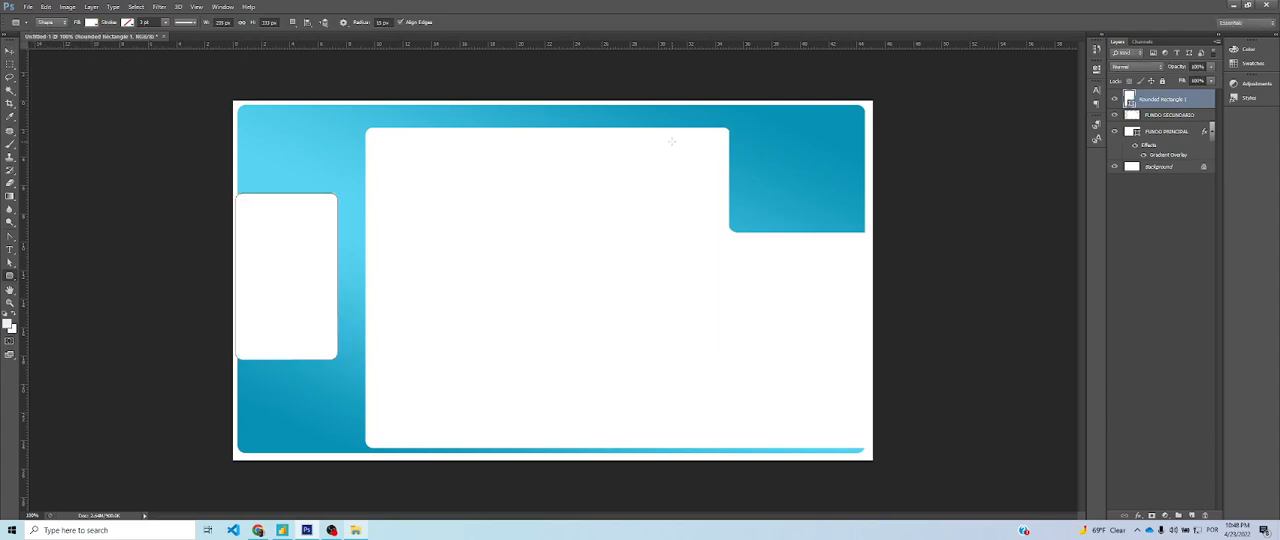
# Compare with the Power BI reference page and widen the white menu rectangle to the right by about 10%
pyautogui.hotkey('alt', 'Tab')
pyautogui.hotkey('alt', 'Tab')
pyautogui.hotkey('ctrl', 't')
pyautogui.moveTo(335, 280); pyautogui.dragTo(346, 278)
pyautogui.click(10, 53)
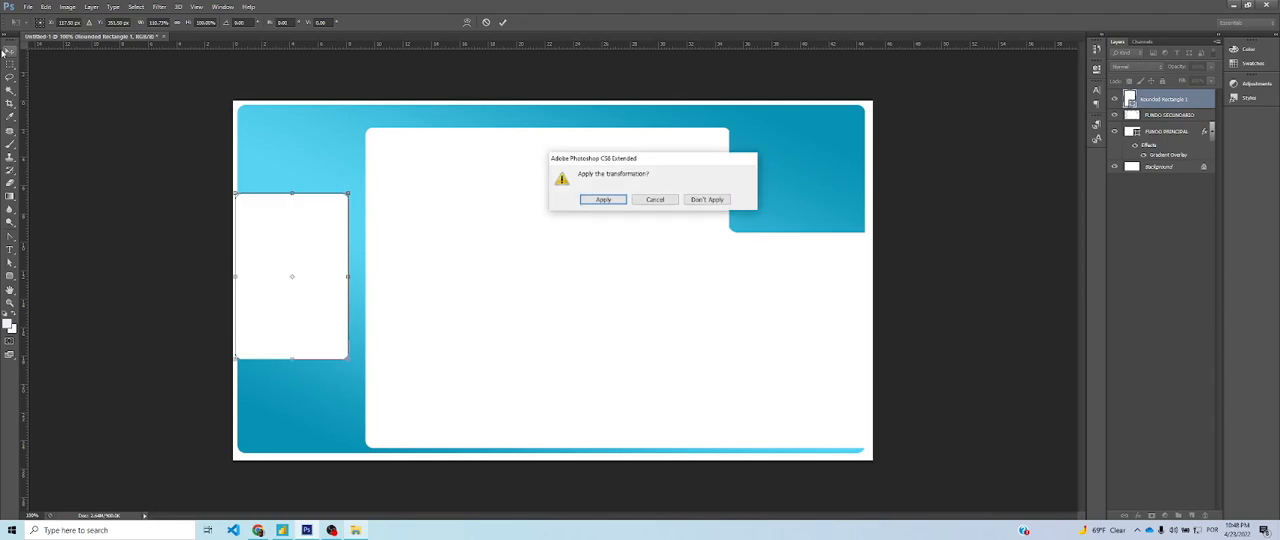
pyautogui.click(604, 200)
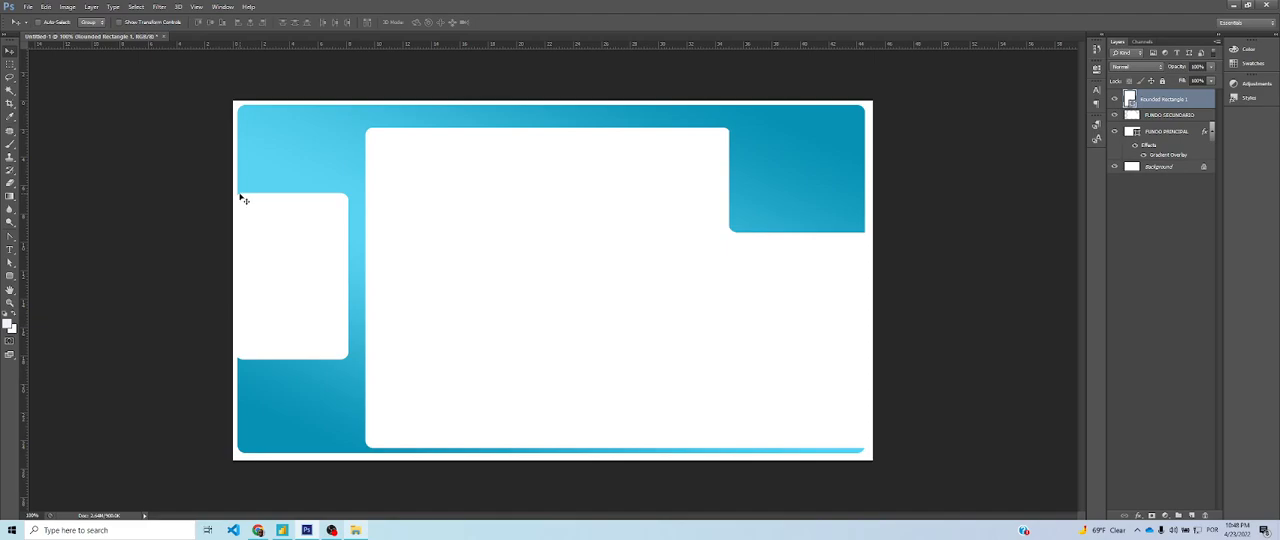
# Hide the Background layer and nudge the white menu rectangle left to the canvas edge
pyautogui.click(1116, 167)
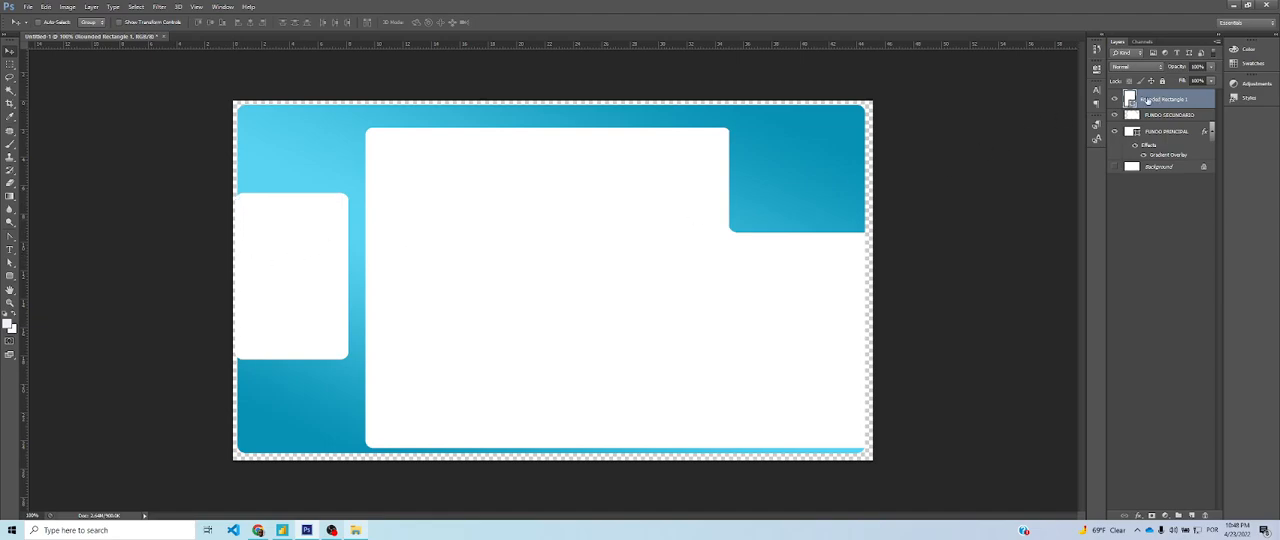
pyautogui.press('Left')
pyautogui.press('Left')
# Rename the white rectangle's layer as MENU and nudge the shape further left past the canvas edge
pyautogui.doubleClick(1172, 100)
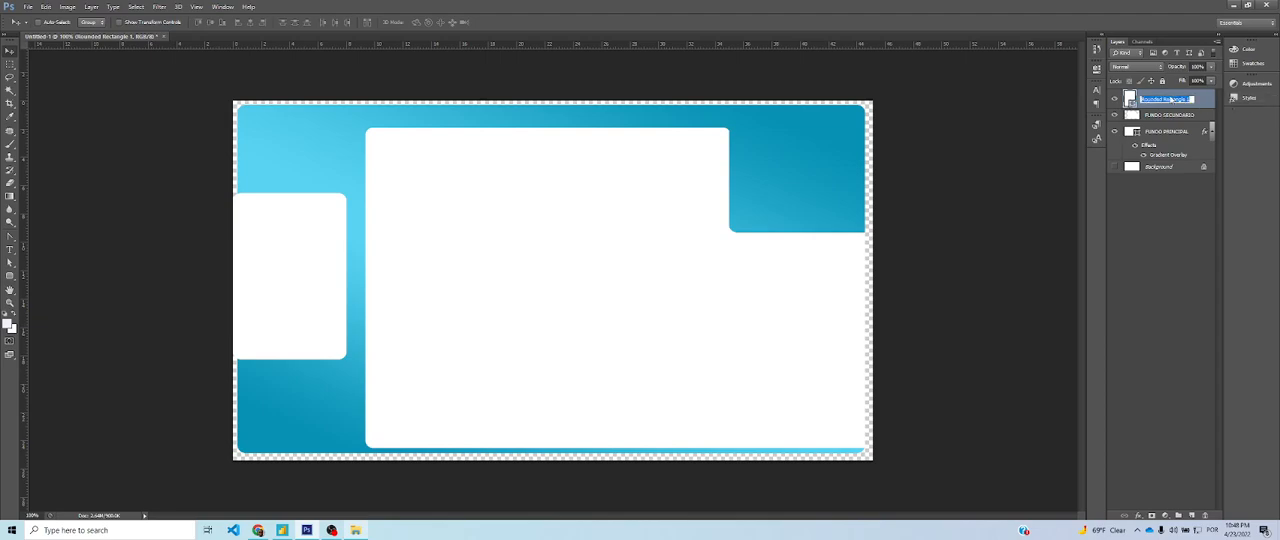
pyautogui.write('MENU')
pyautogui.press('Return')
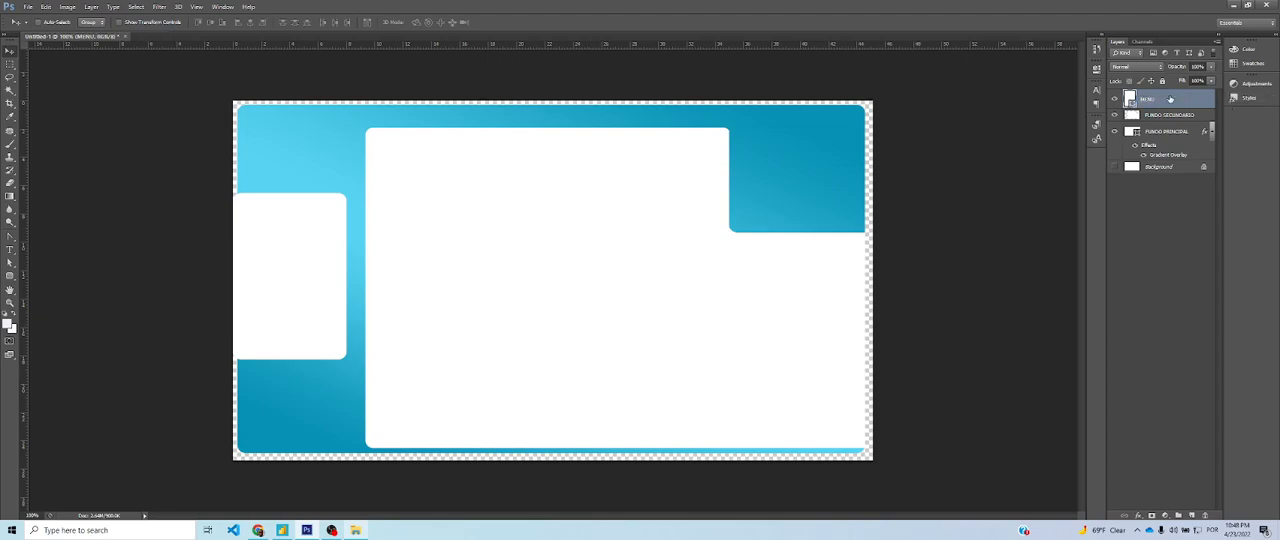
pyautogui.press('Left')
pyautogui.press('Left')
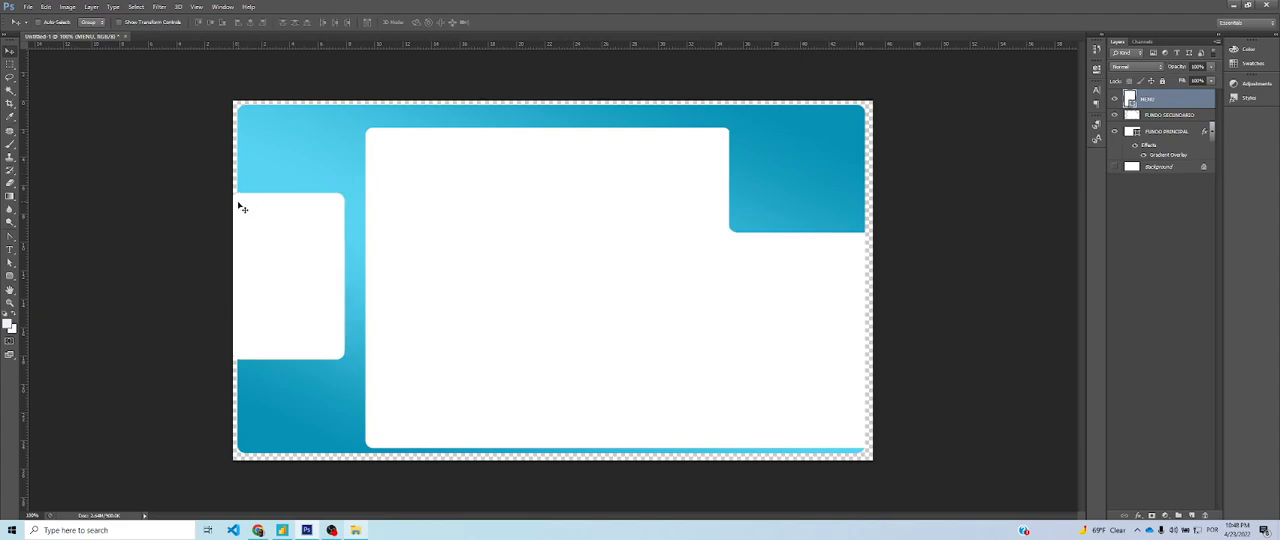
# Make a rectangular marquee selection of the narrow MENU strip that overhangs the blue background's left edge
pyautogui.hotkey('ctrl', '+')
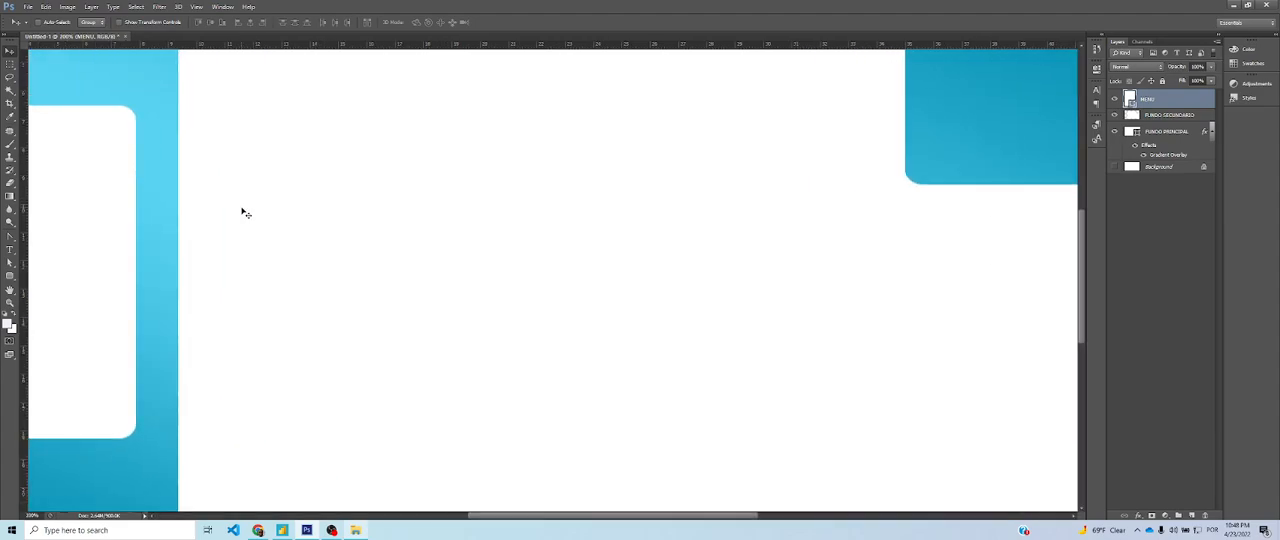
pyautogui.moveTo(505, 518); pyautogui.dragTo(420, 520)
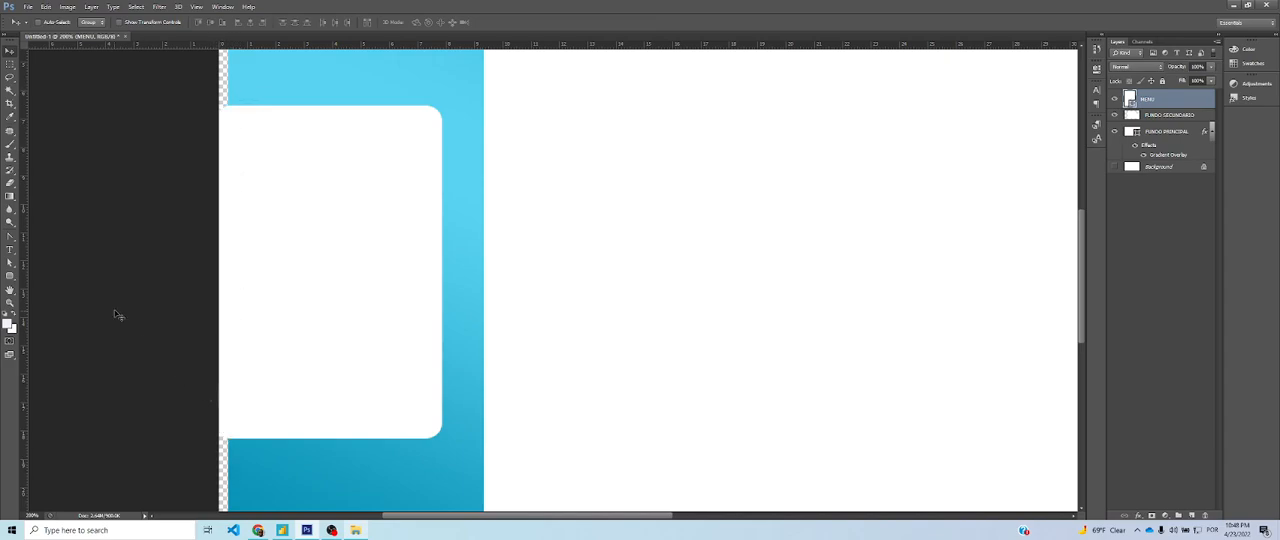
pyautogui.click(10, 63)
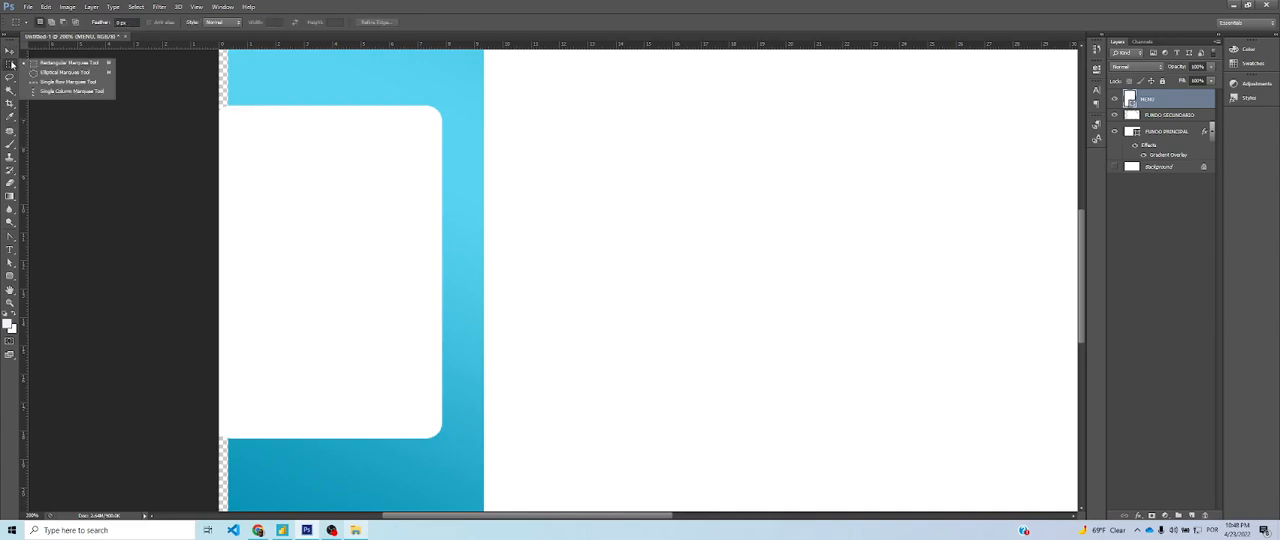
pyautogui.click(64, 66)
pyautogui.moveTo(221, 97); pyautogui.dragTo(225, 462)
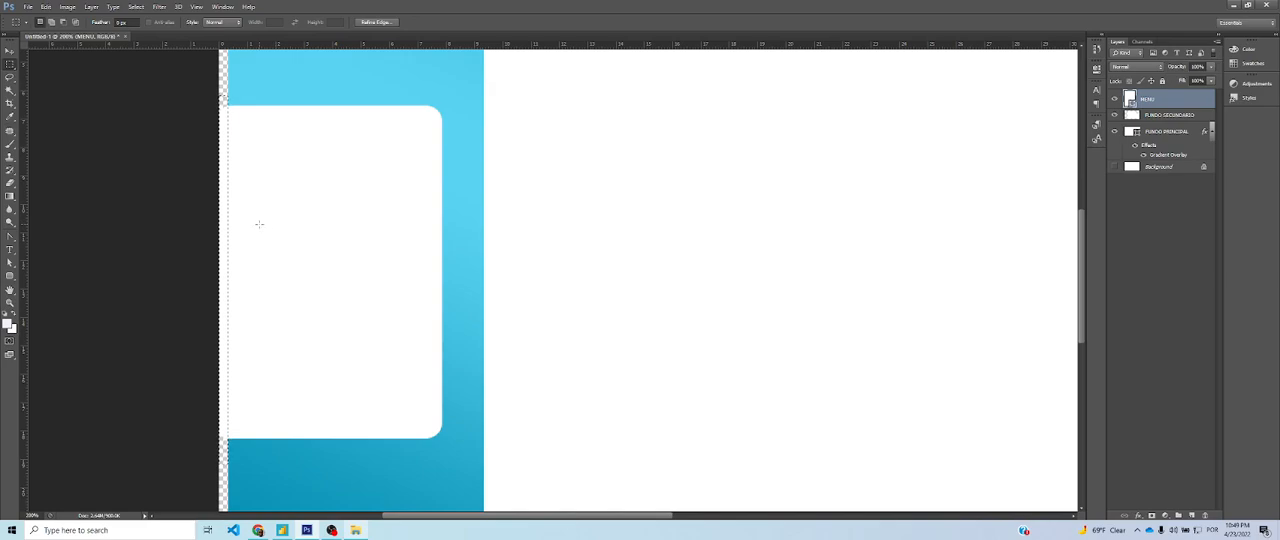
pyautogui.press('Delete')
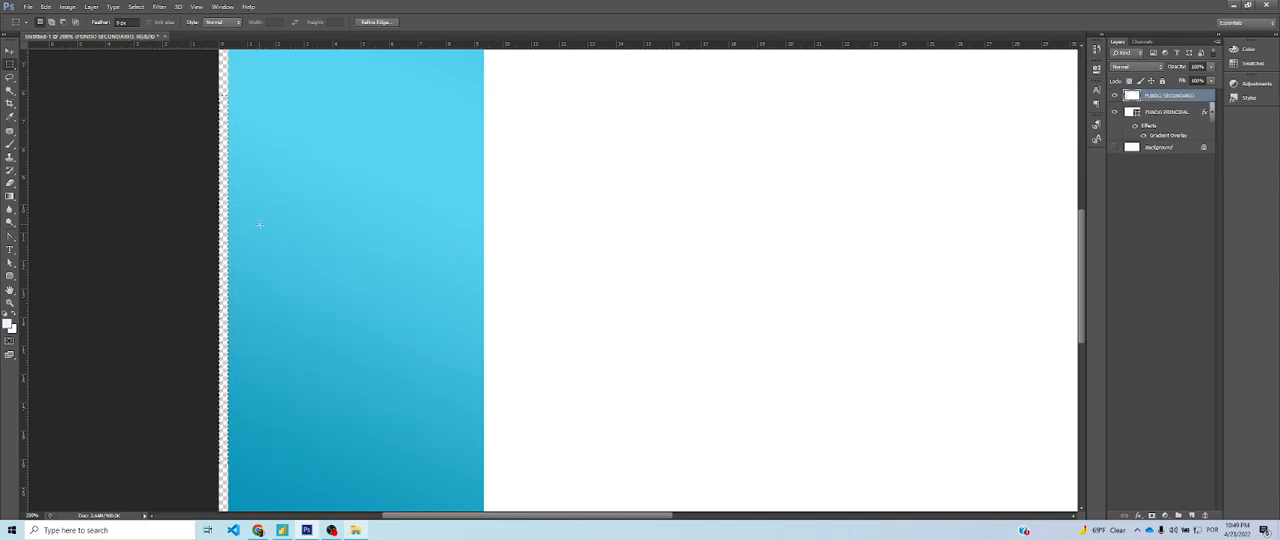
pyautogui.hotkey('ctrl', 'z')
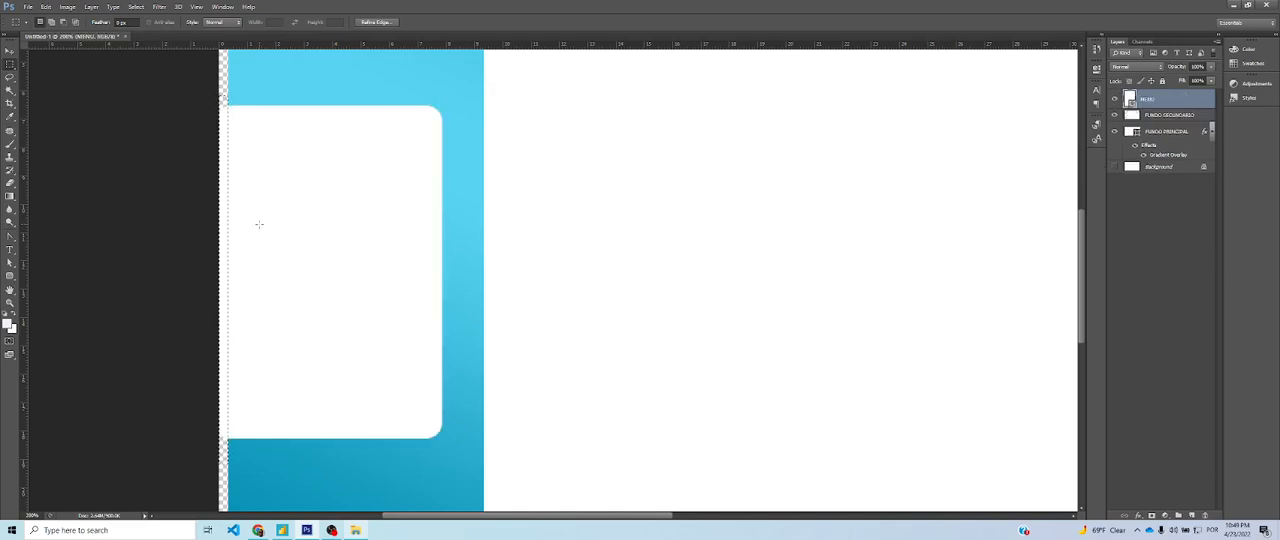
pyautogui.press('Delete')
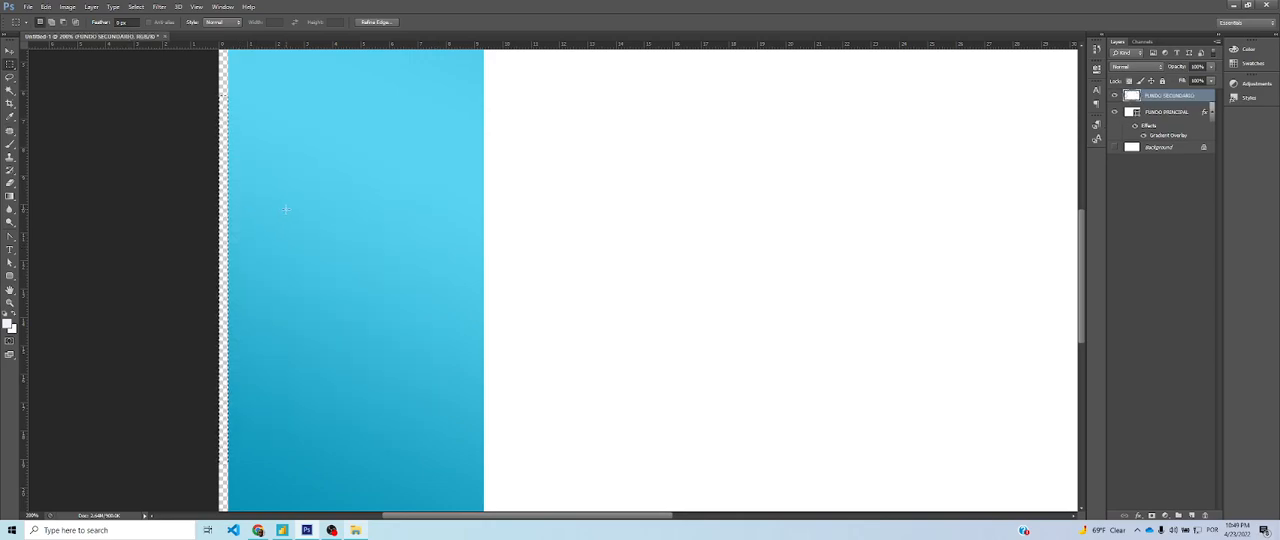
pyautogui.hotkey('ctrl', 'z')
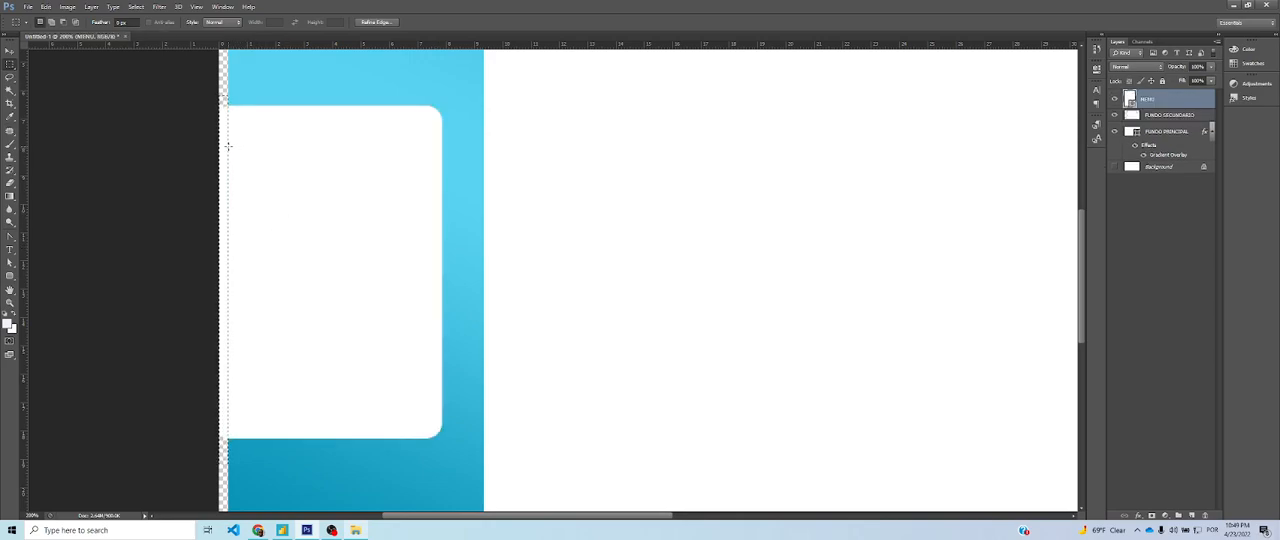
# Rasterize the MENU shape layer
pyautogui.rightClick(1184, 98)
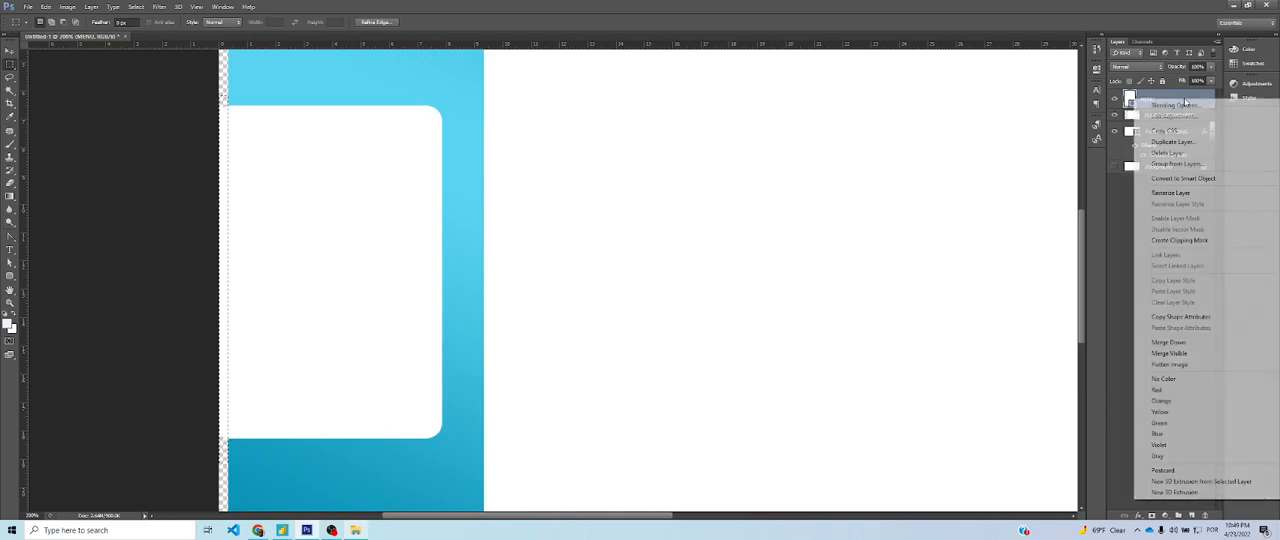
pyautogui.click(1178, 95)
pyautogui.rightClick(1178, 96)
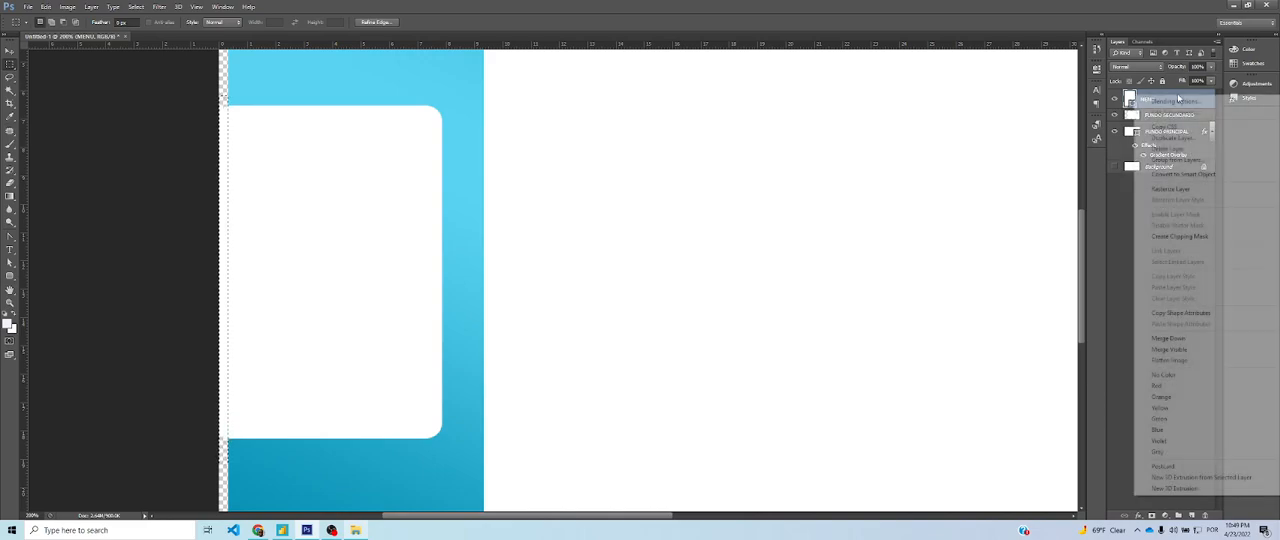
pyautogui.click(1175, 190)
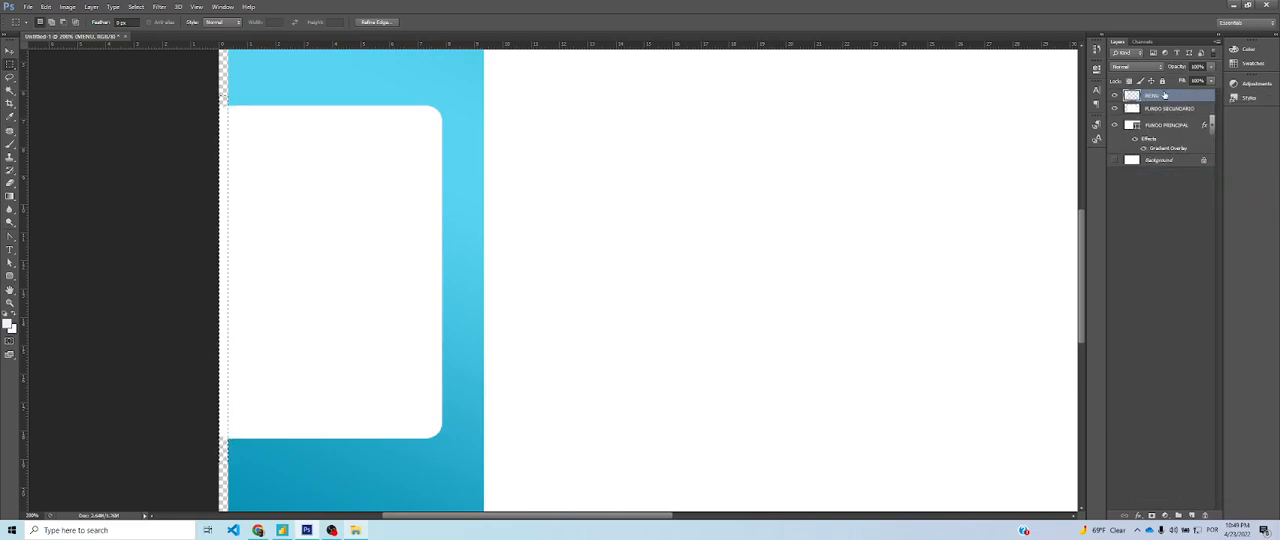
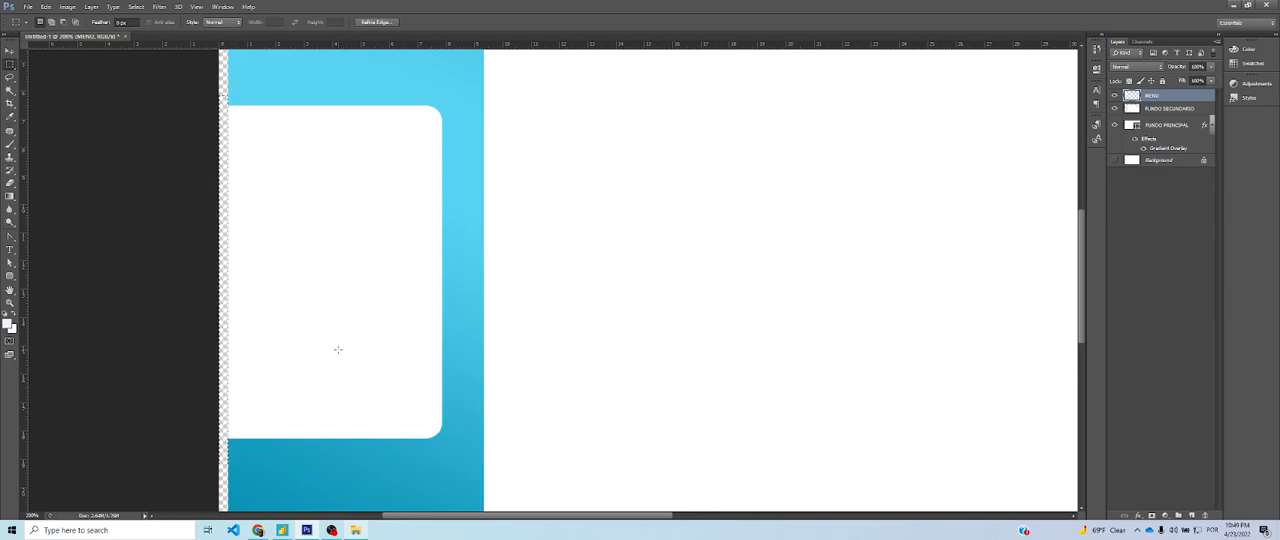
# Clear the marquee selection around the MENU strip and show the whole canvas again
pyautogui.scroll(1, 336, 349)
pyautogui.hotkey('ctrl', 'd')
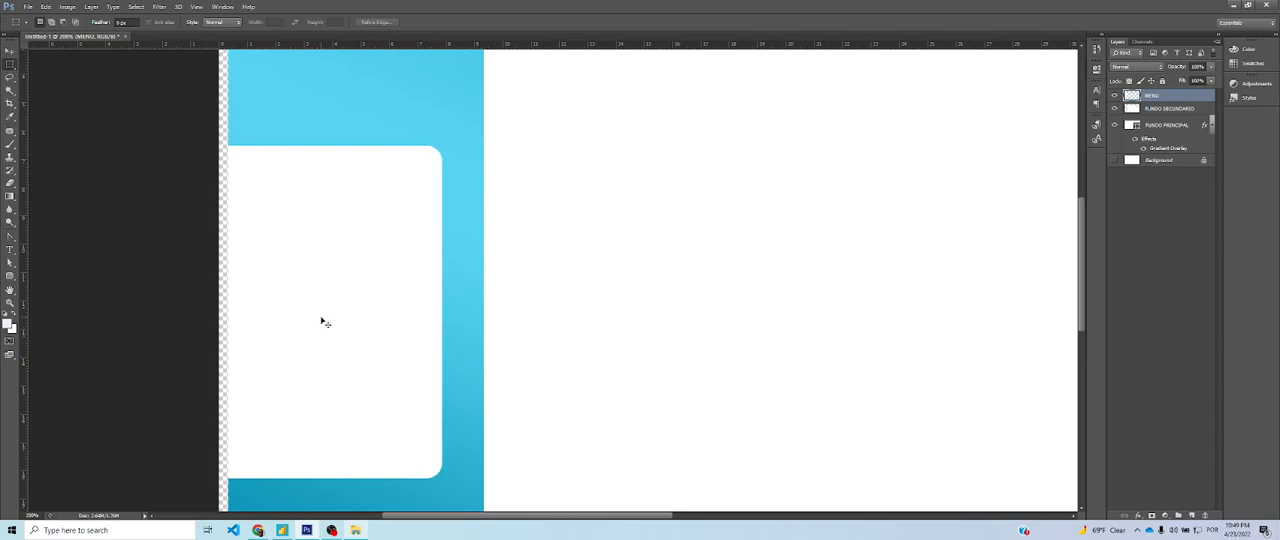
pyautogui.scroll(-3, 323, 320)
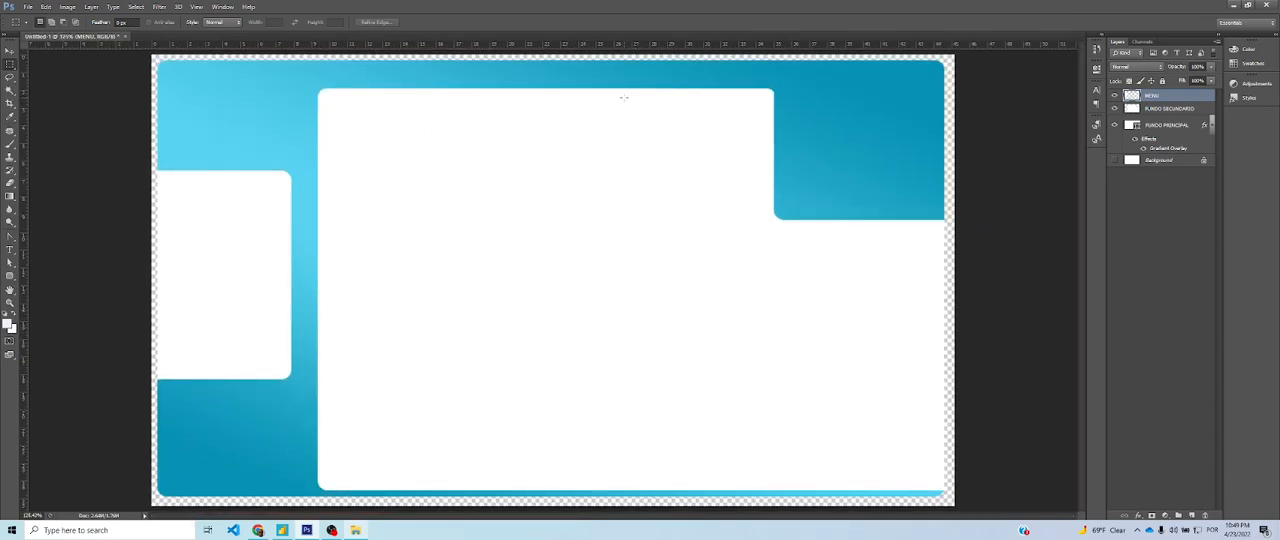
# Check the reference page in Power BI, return to Photoshop, and draw a rounded rectangle about 689 x 156 px across the notched white panel's upper part
pyautogui.hotkey('alt', 'Tab')
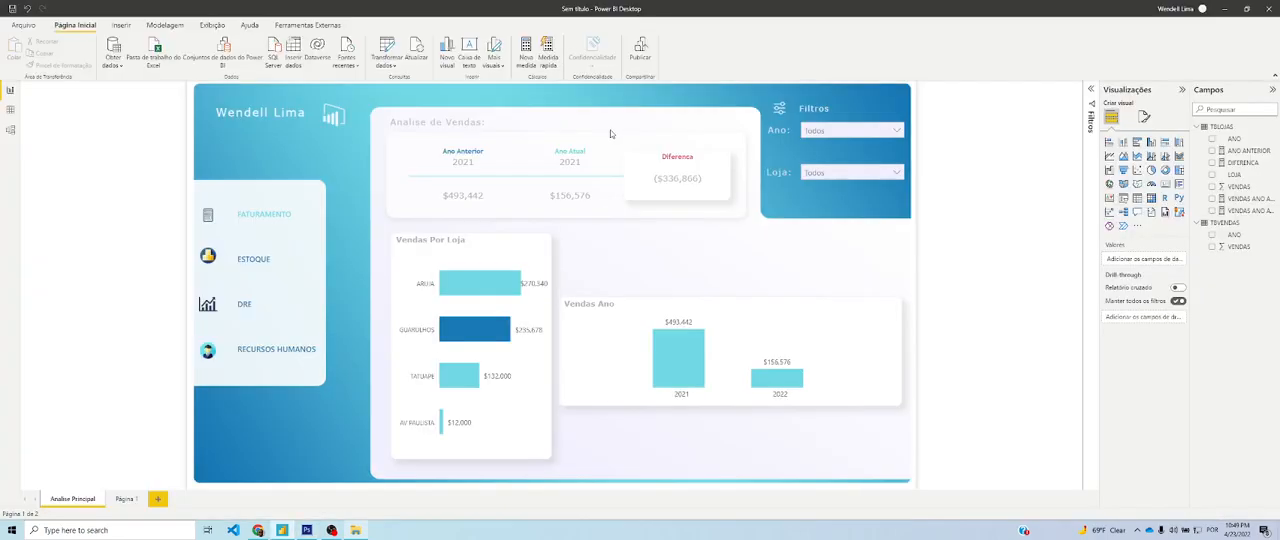
pyautogui.hotkey('alt', 'Tab')
pyautogui.hotkey('alt', 'Tab')
pyautogui.hotkey('alt', 'Tab')
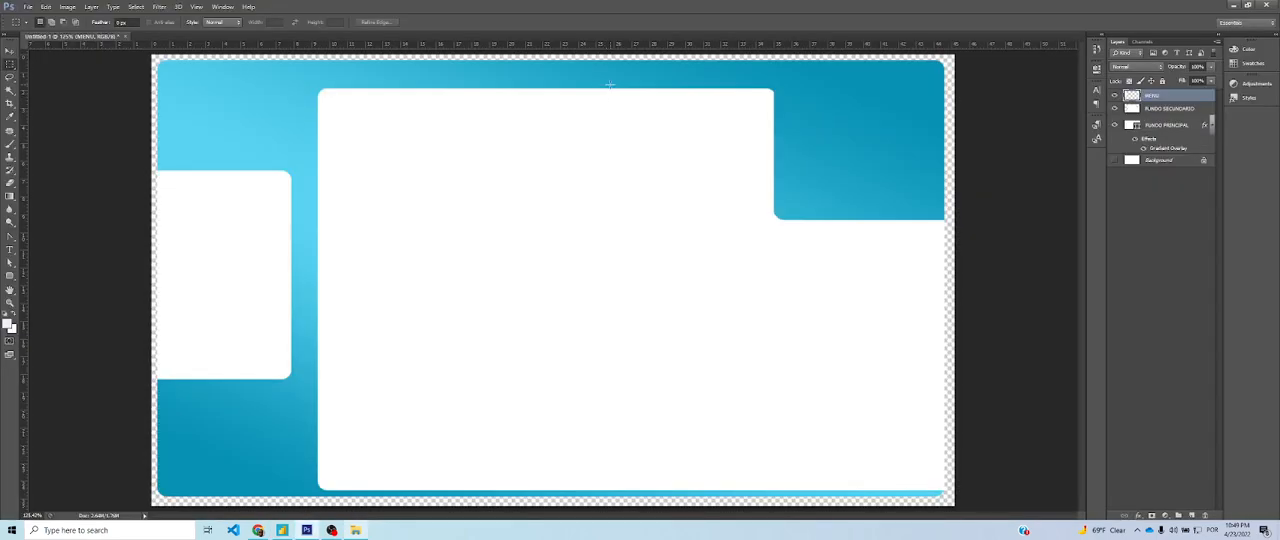
pyautogui.hotkey('ctrl', '-')
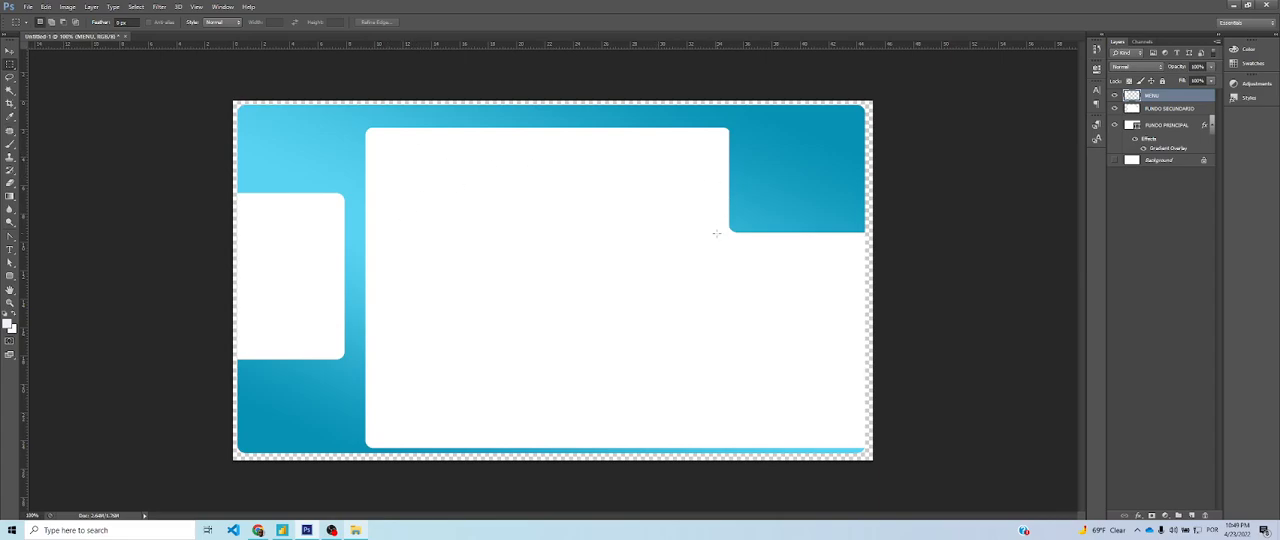
pyautogui.moveTo(381, 149); pyautogui.dragTo(712, 222)
pyautogui.click(687, 212)
pyautogui.click(10, 275)
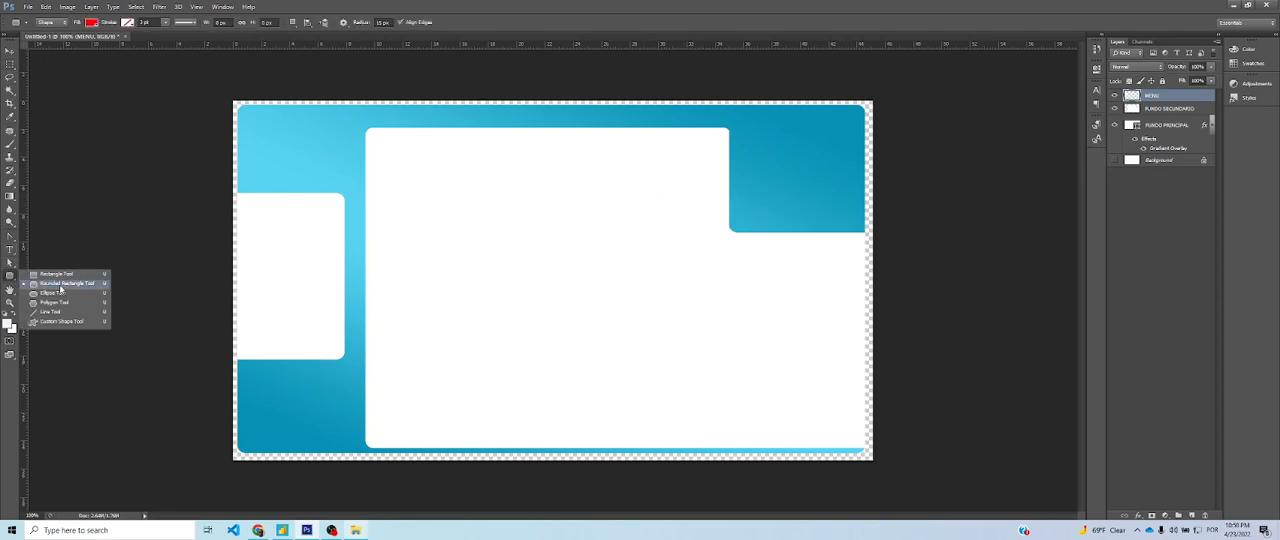
pyautogui.click(60, 285)
pyautogui.moveTo(374, 143); pyautogui.dragTo(719, 222)
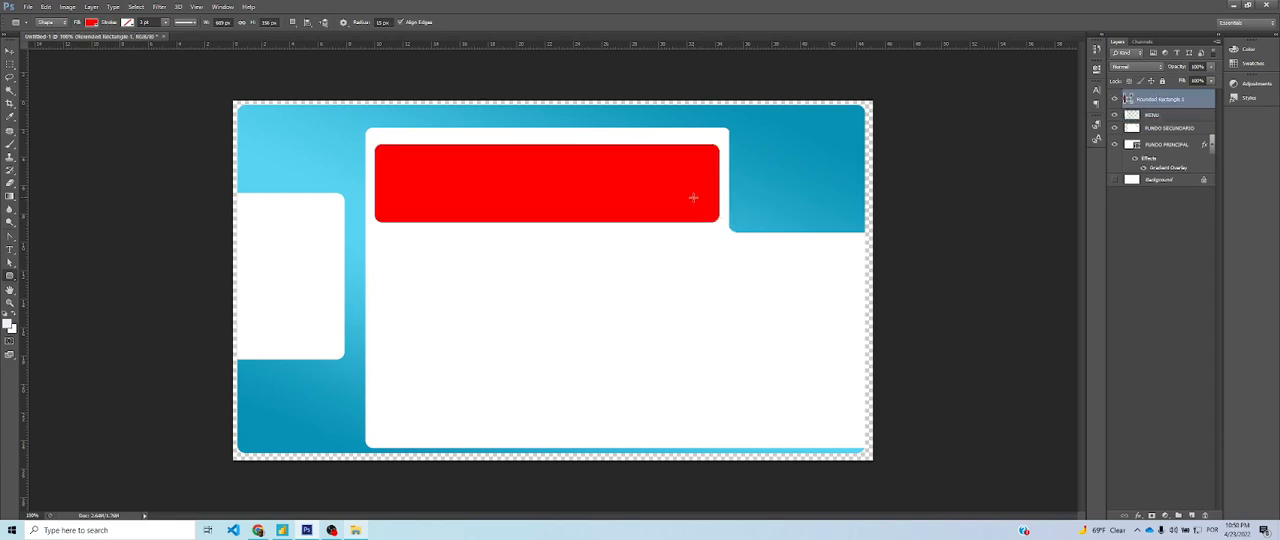
# Give the new rounded rectangle a near-white colour overlay (RGB 255, 252, 252) and enable a drop shadow
pyautogui.doubleClick(1200, 102)
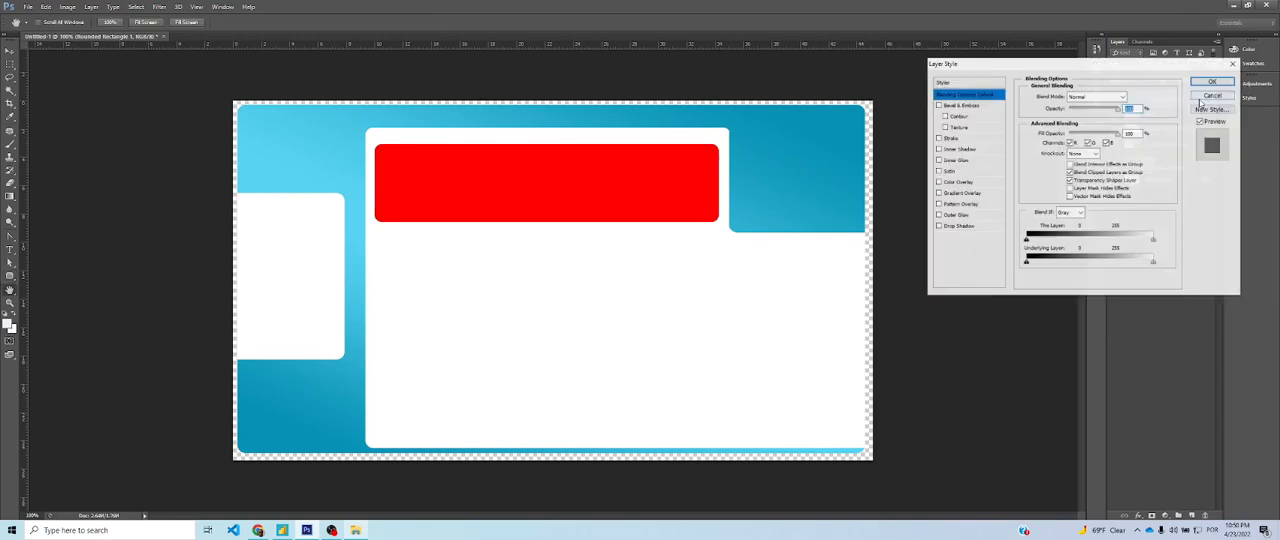
pyautogui.click(976, 183)
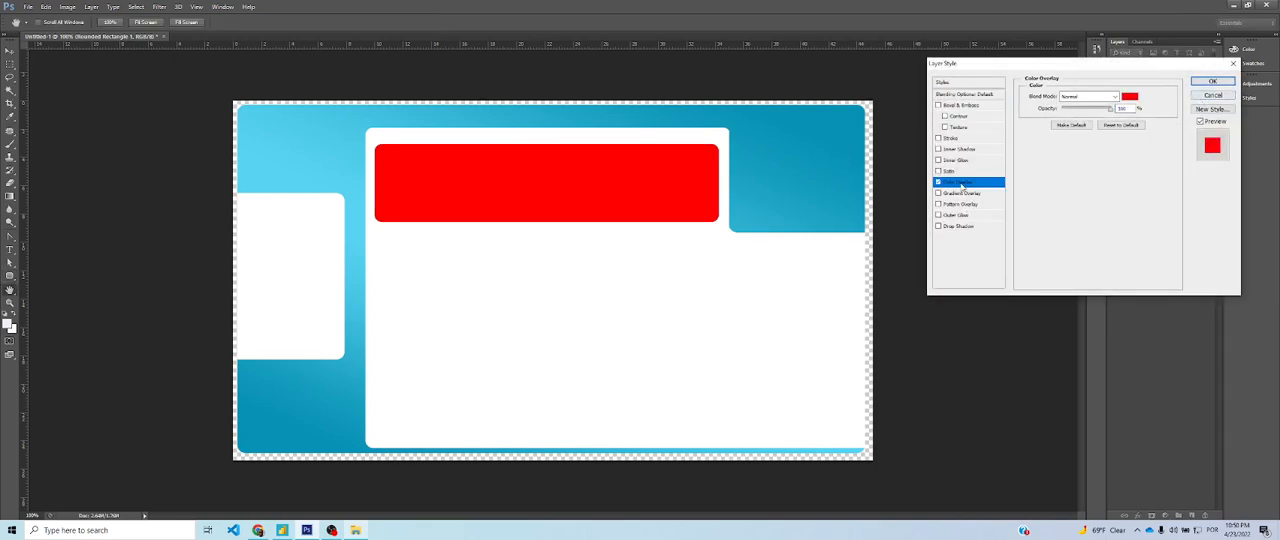
pyautogui.click(1130, 97)
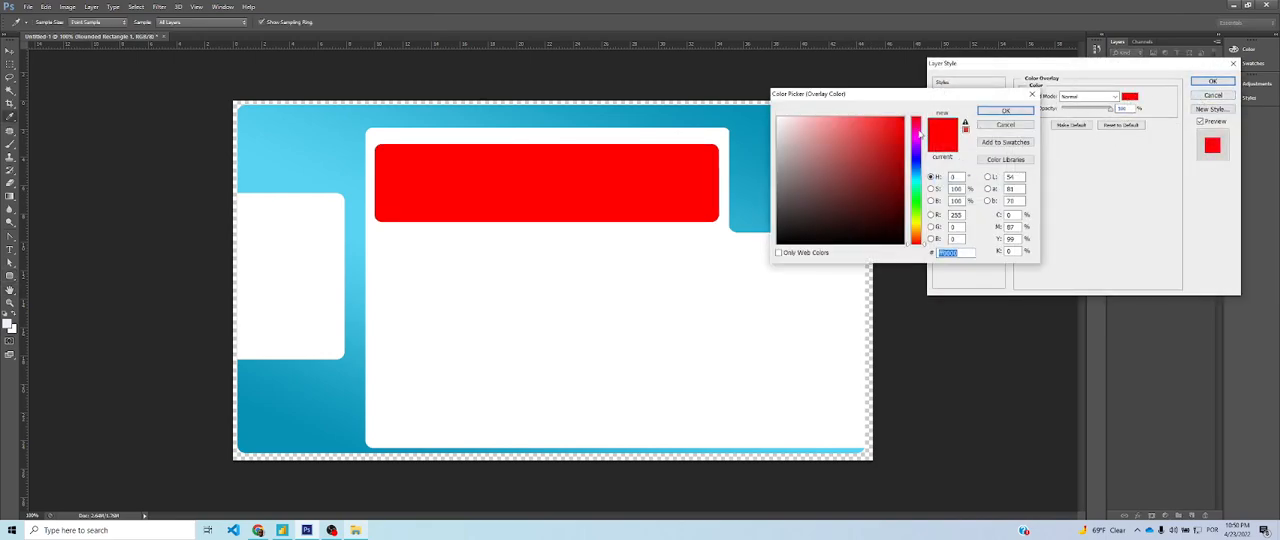
pyautogui.click(777, 135)
pyautogui.click(780, 120)
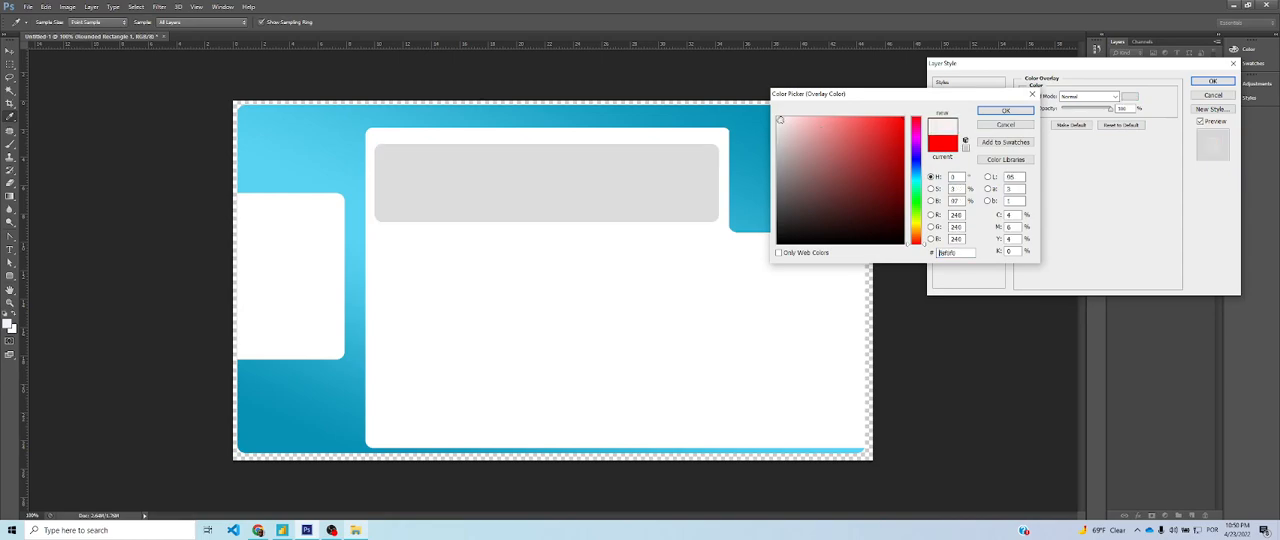
pyautogui.click(777, 117)
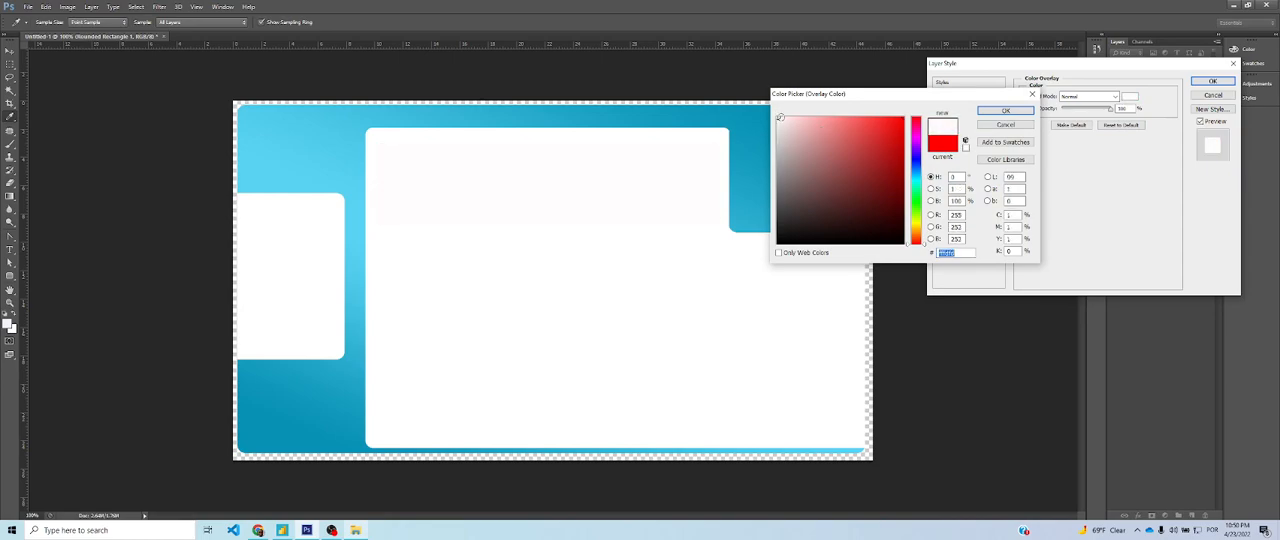
pyautogui.click(1006, 110)
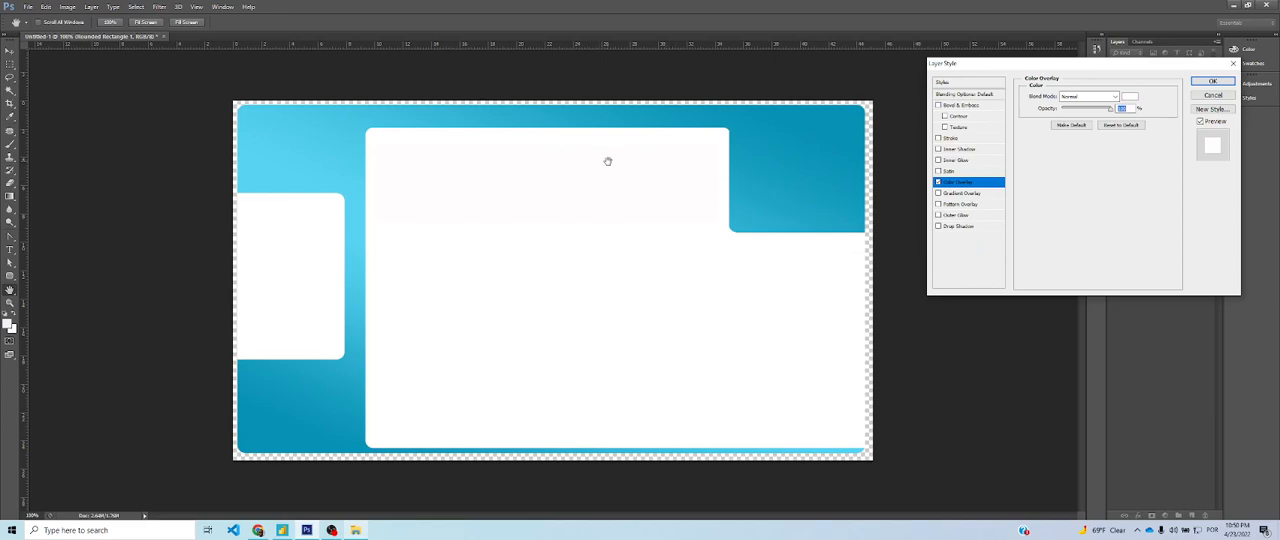
pyautogui.click(957, 227)
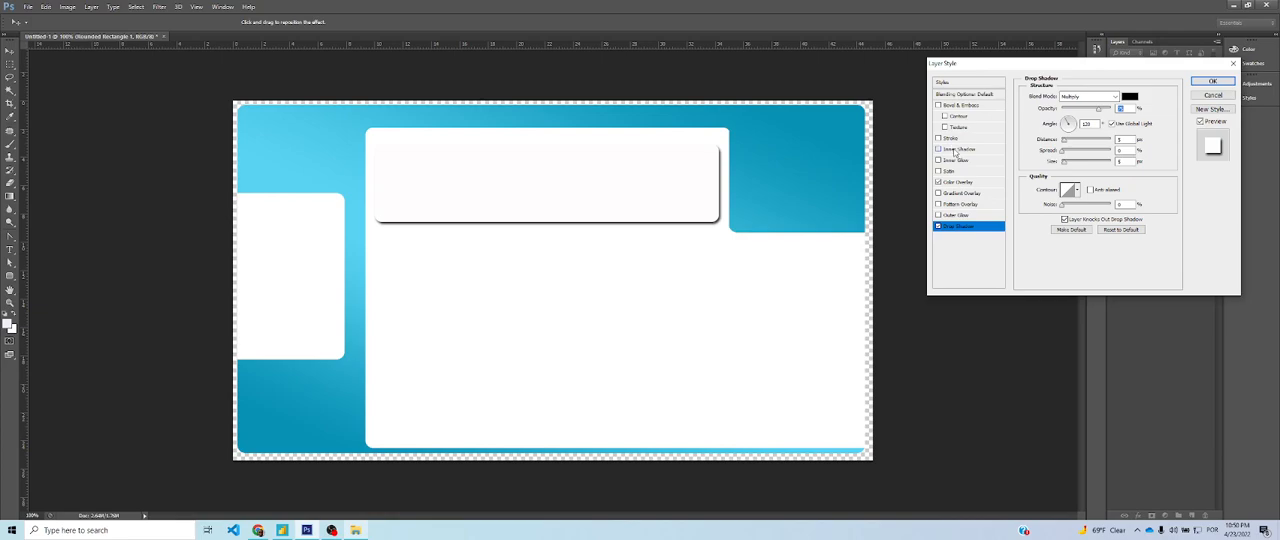
pyautogui.click(954, 150)
pyautogui.click(938, 149)
pyautogui.click(962, 227)
pyautogui.click(1129, 96)
pyautogui.click(783, 141)
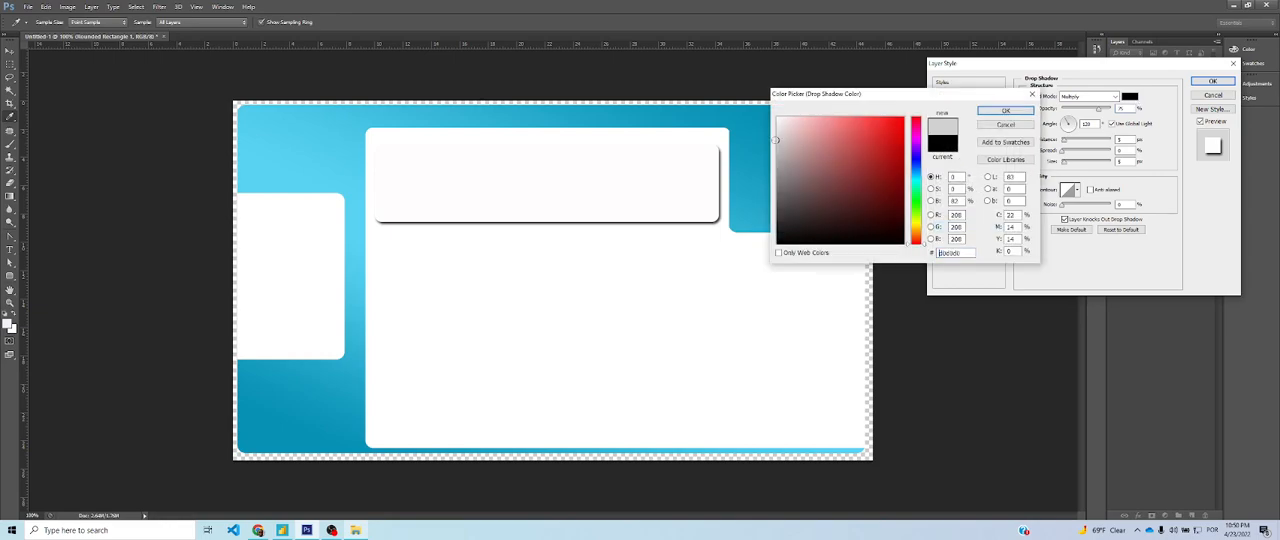
pyautogui.click(1032, 94)
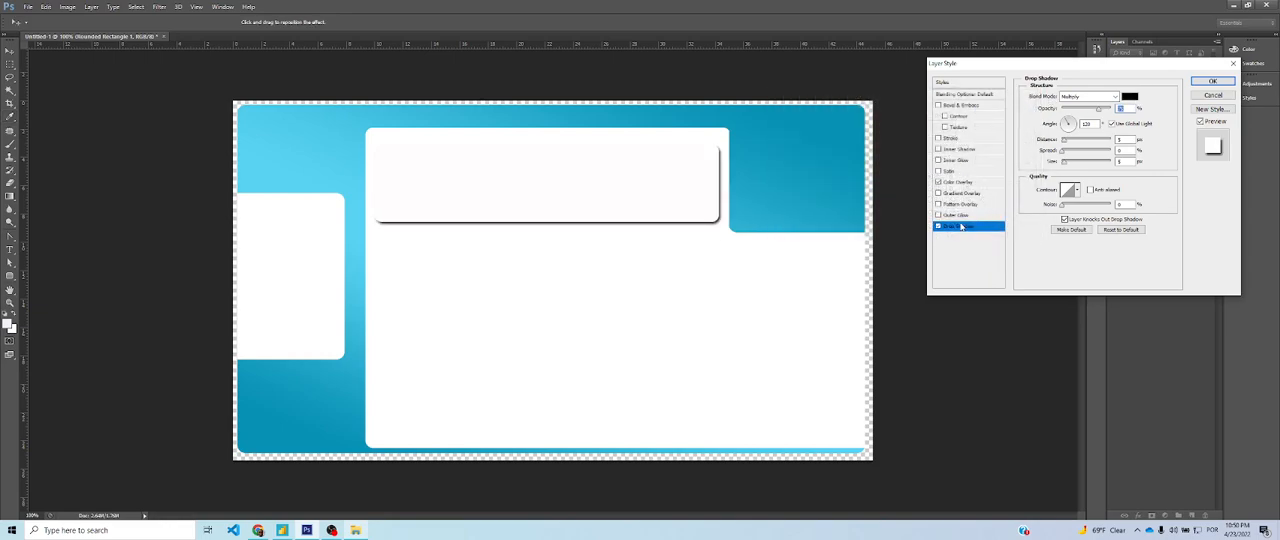
# Set the drop shadow's colour to light grey (#c9c3c3), enlarge its size slightly for a soft edge, and apply the layer style
pyautogui.click(1131, 96)
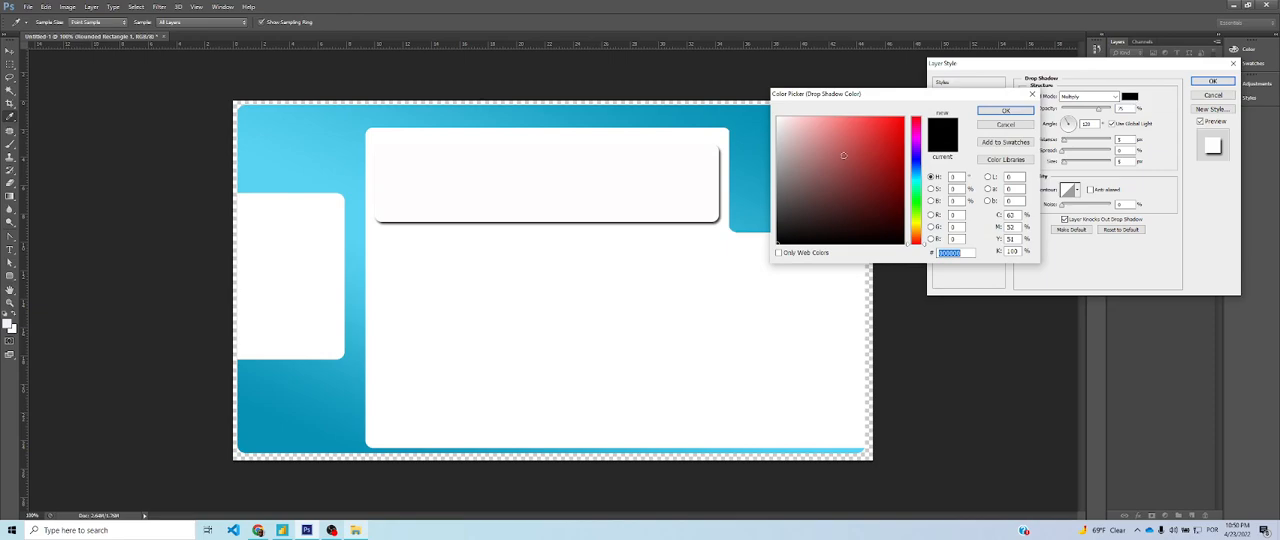
pyautogui.click(777, 140)
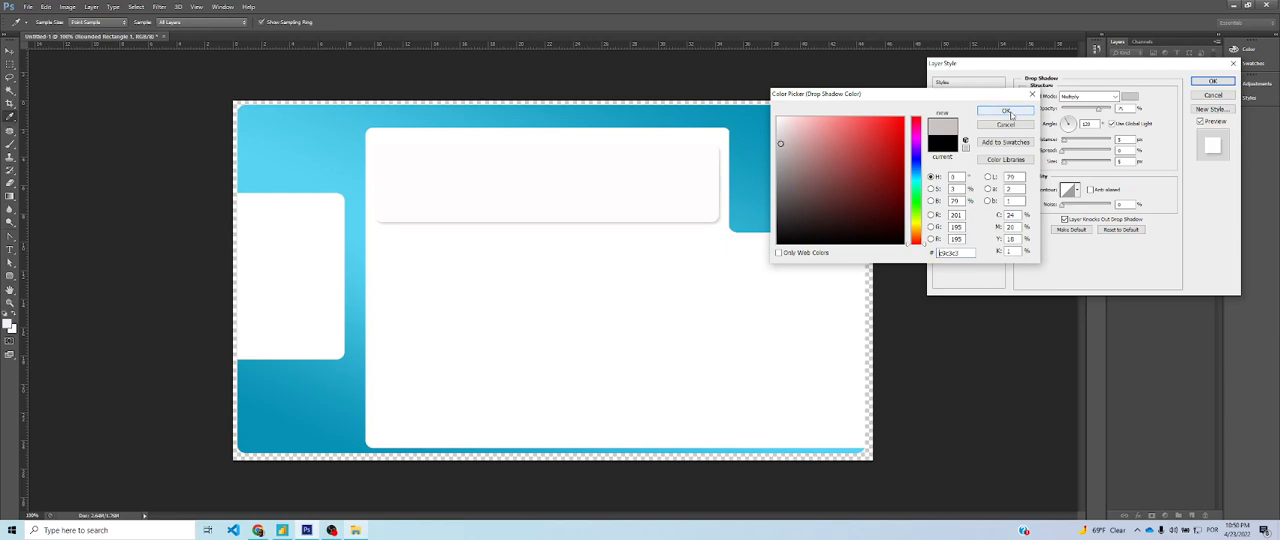
pyautogui.click(1005, 110)
pyautogui.click(1064, 162)
pyautogui.write('3')
pyautogui.moveTo(1068, 165); pyautogui.dragTo(1063, 161)
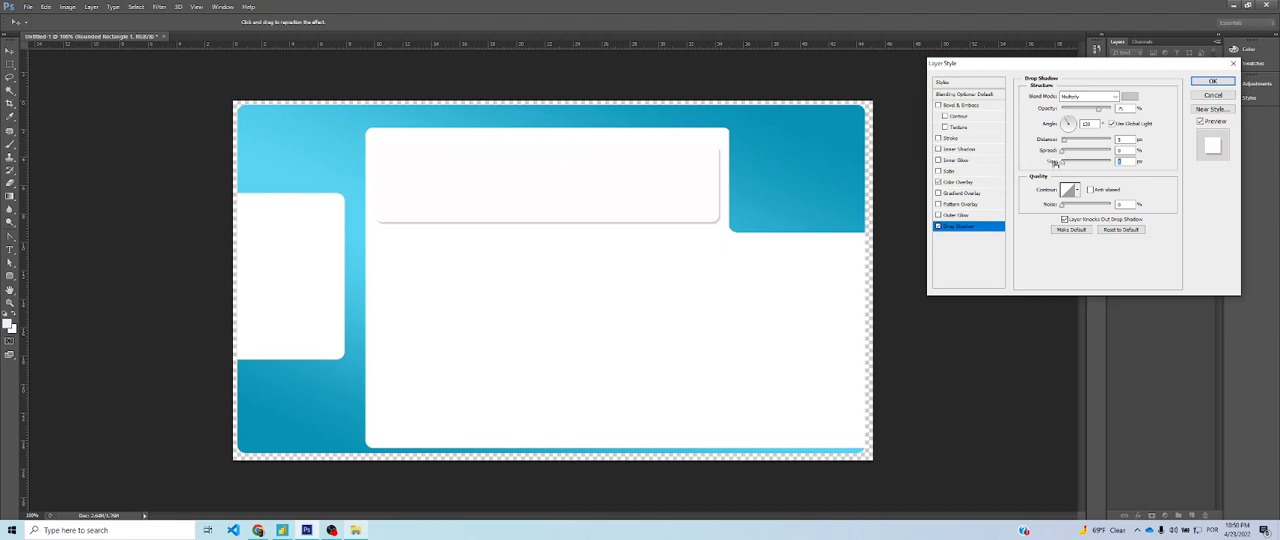
pyautogui.moveTo(1065, 164); pyautogui.dragTo(1068, 163)
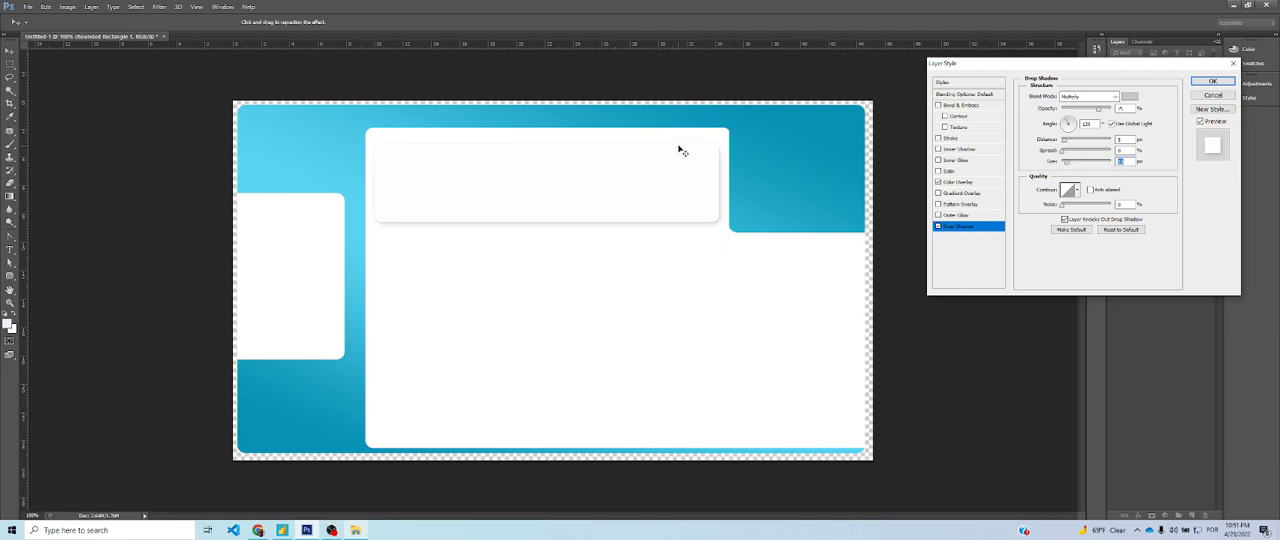
pyautogui.click(1214, 81)
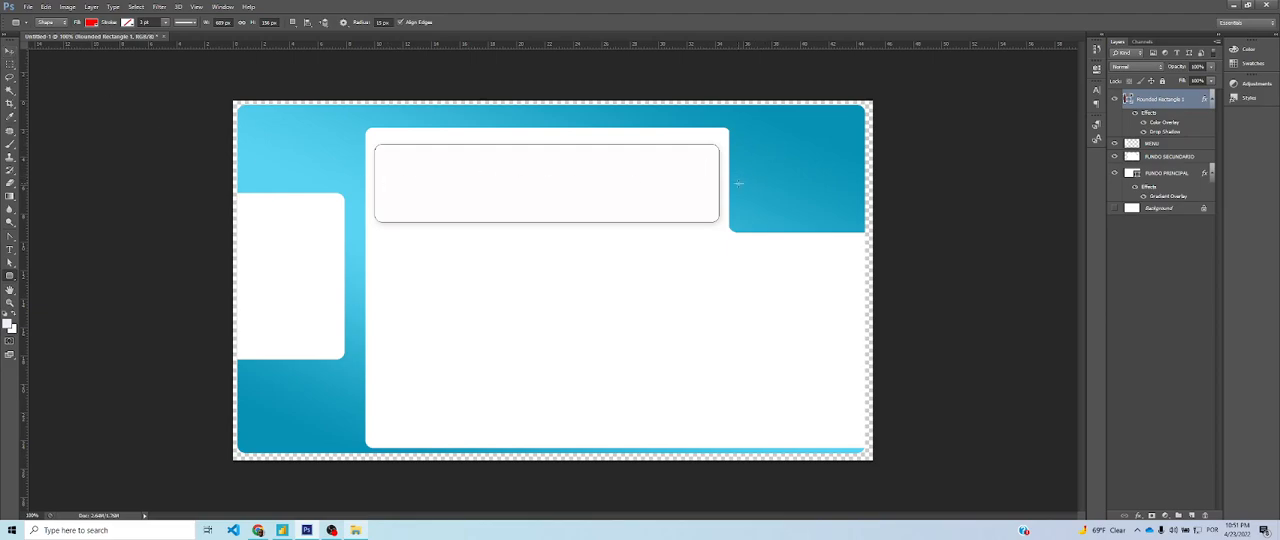
# Compare with the reference page in Power BI, return to Photoshop, and add a gradient overlay to the FUNDO SECUNDARIO layer, opening its gradient for editing
pyautogui.click(9, 50)
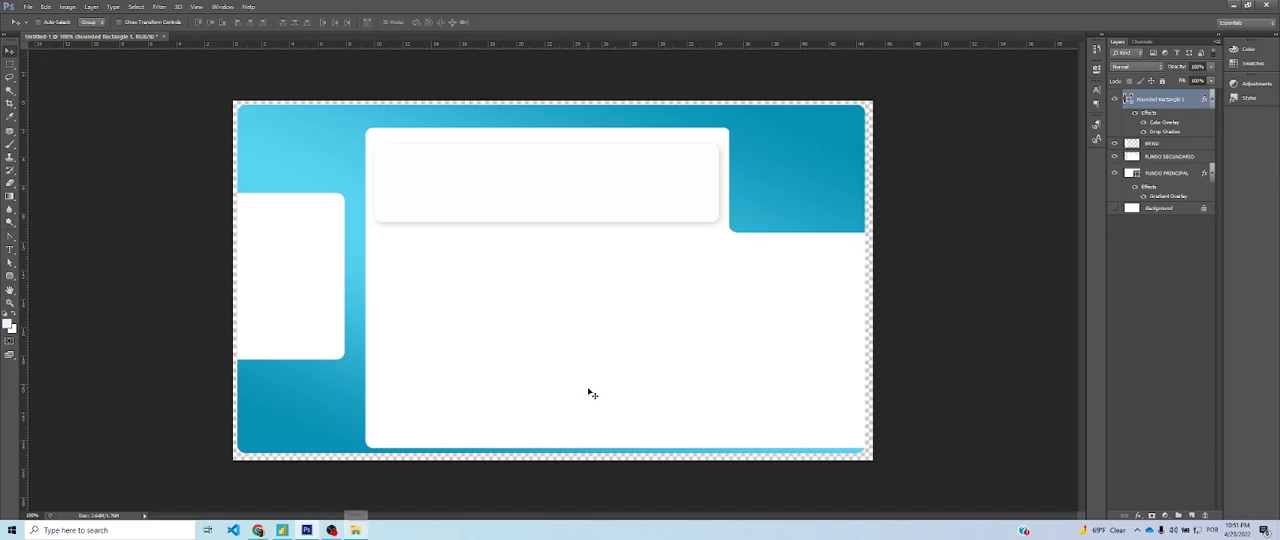
pyautogui.hotkey('alt', 'Tab')
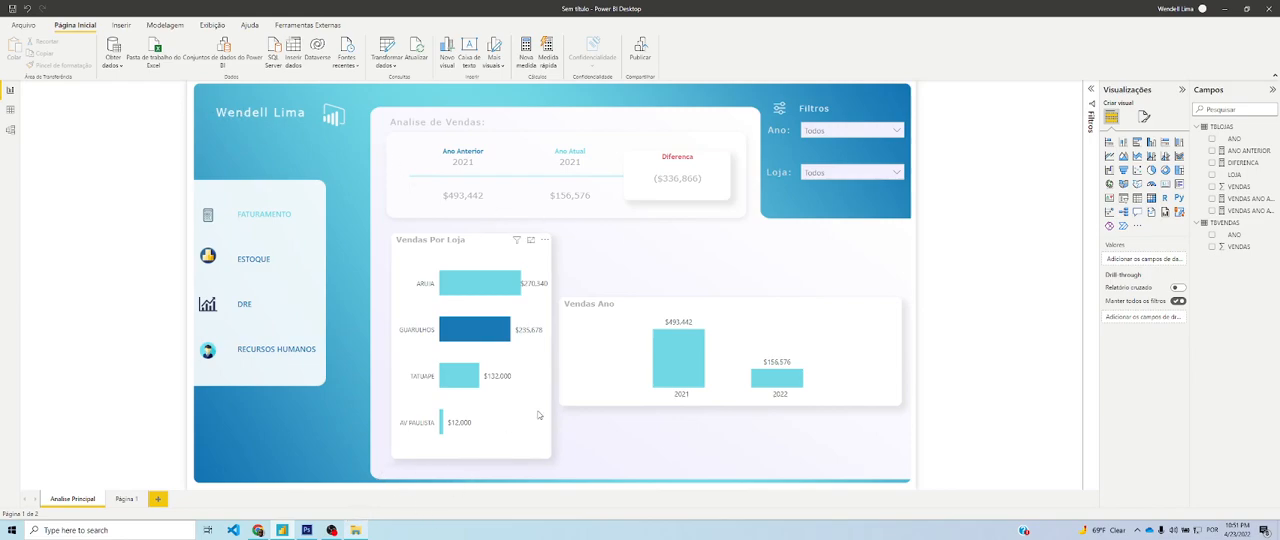
pyautogui.hotkey('alt', 'Tab')
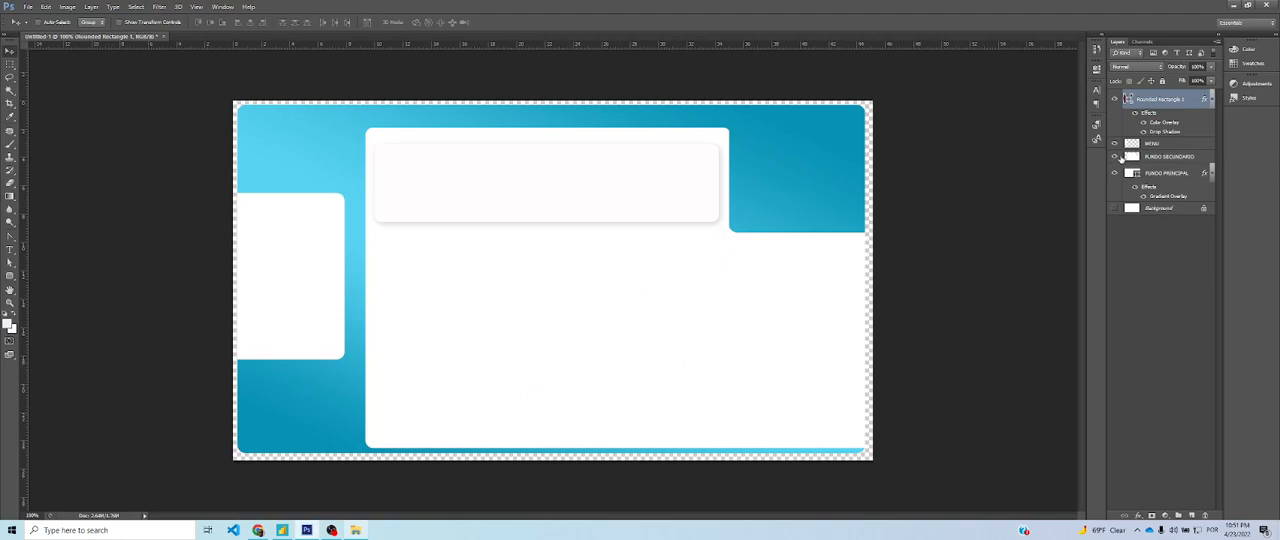
pyautogui.doubleClick(1208, 159)
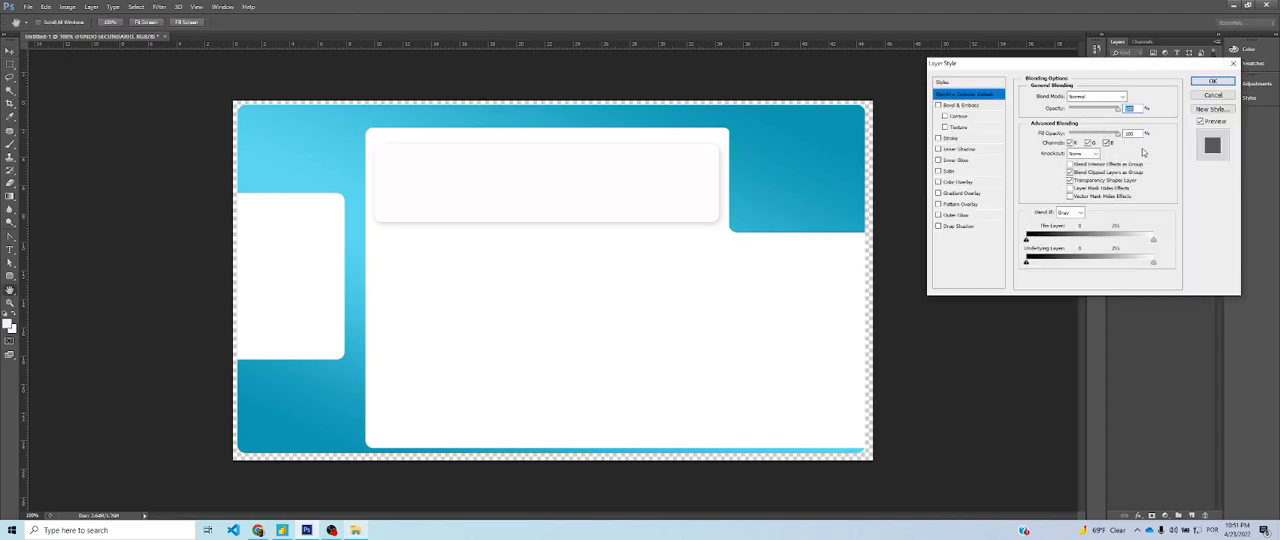
pyautogui.click(958, 194)
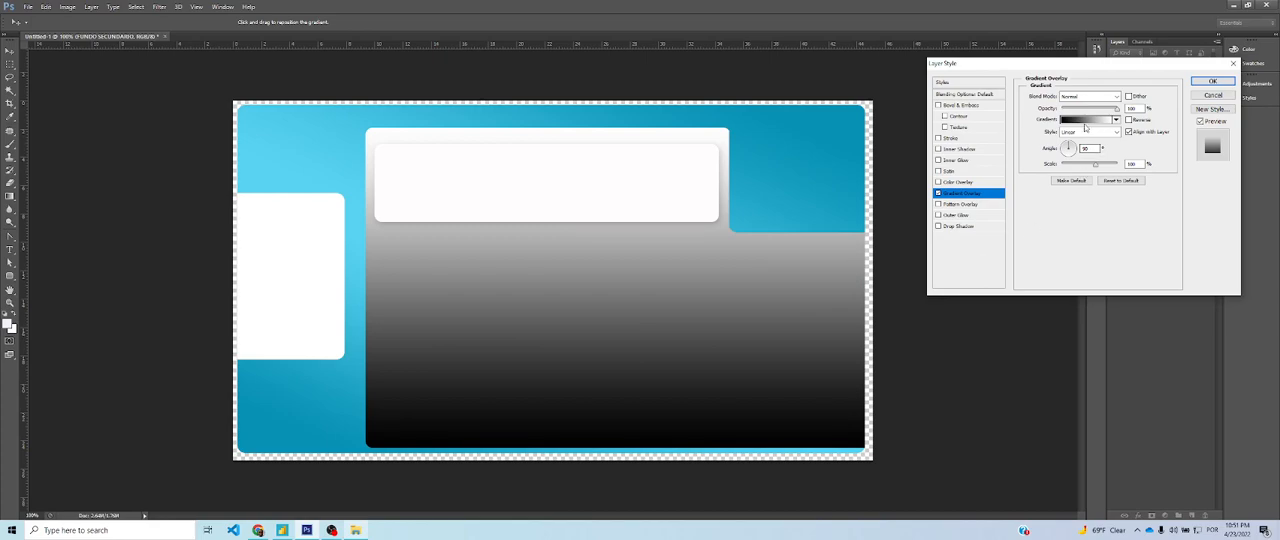
pyautogui.click(1080, 120)
# Change the gradient's black colour stop to a very pale lilac and accept the edited gradient
pyautogui.click(742, 276)
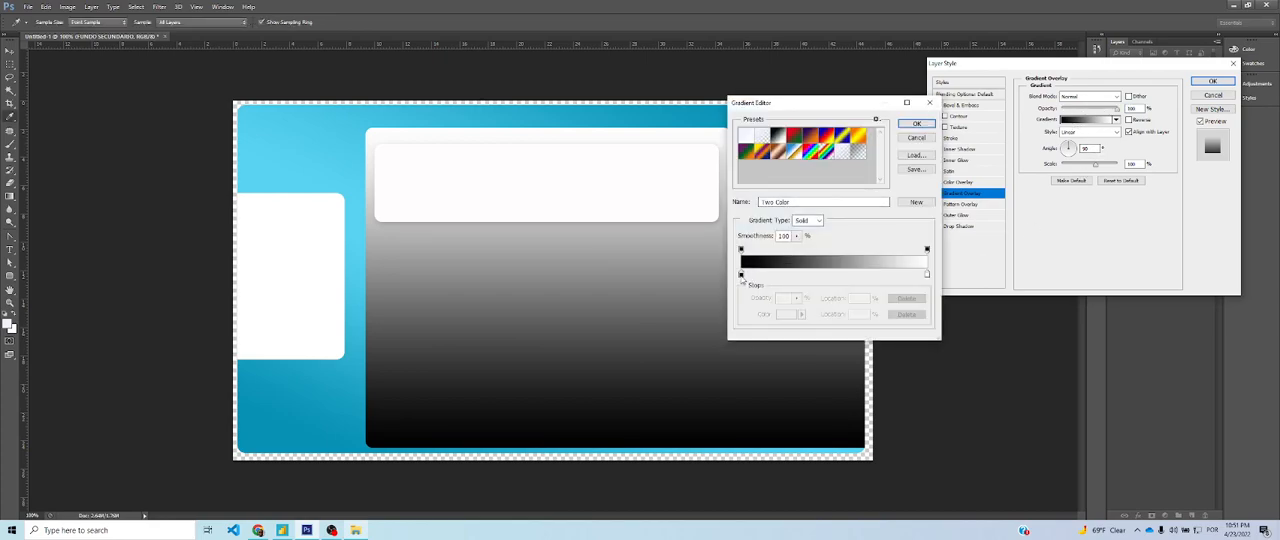
pyautogui.click(792, 314)
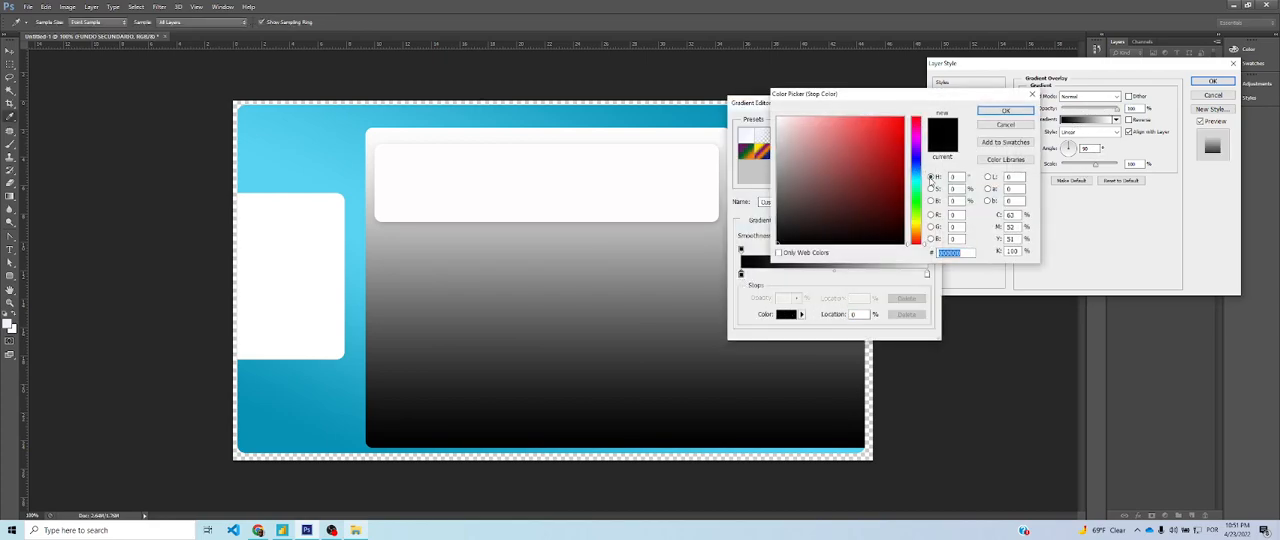
pyautogui.click(919, 144)
pyautogui.click(785, 125)
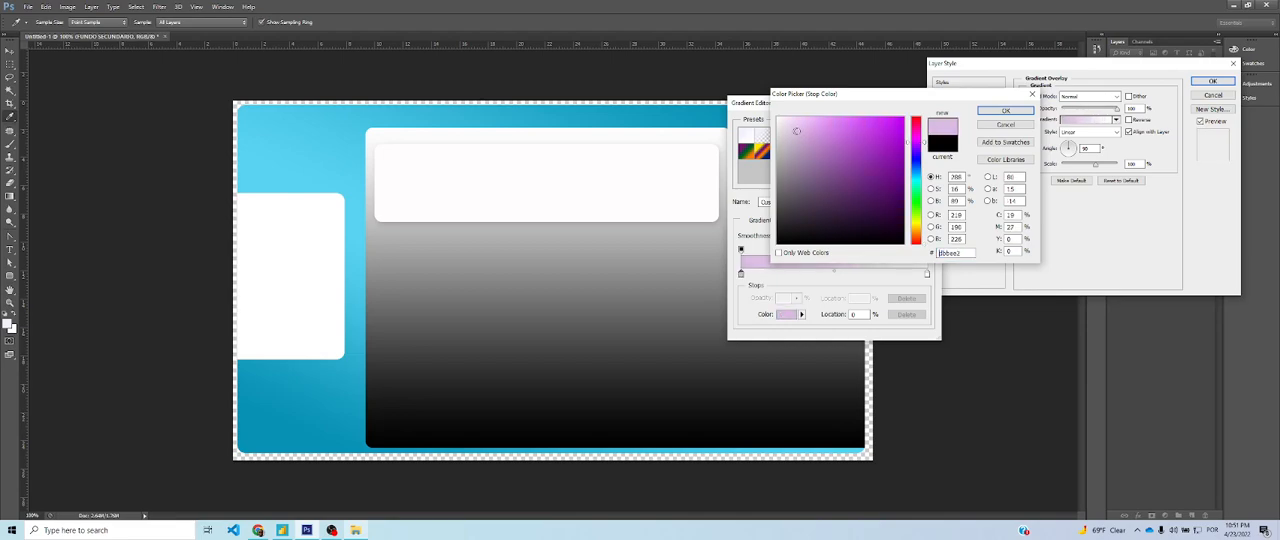
pyautogui.click(780, 121)
pyautogui.click(786, 119)
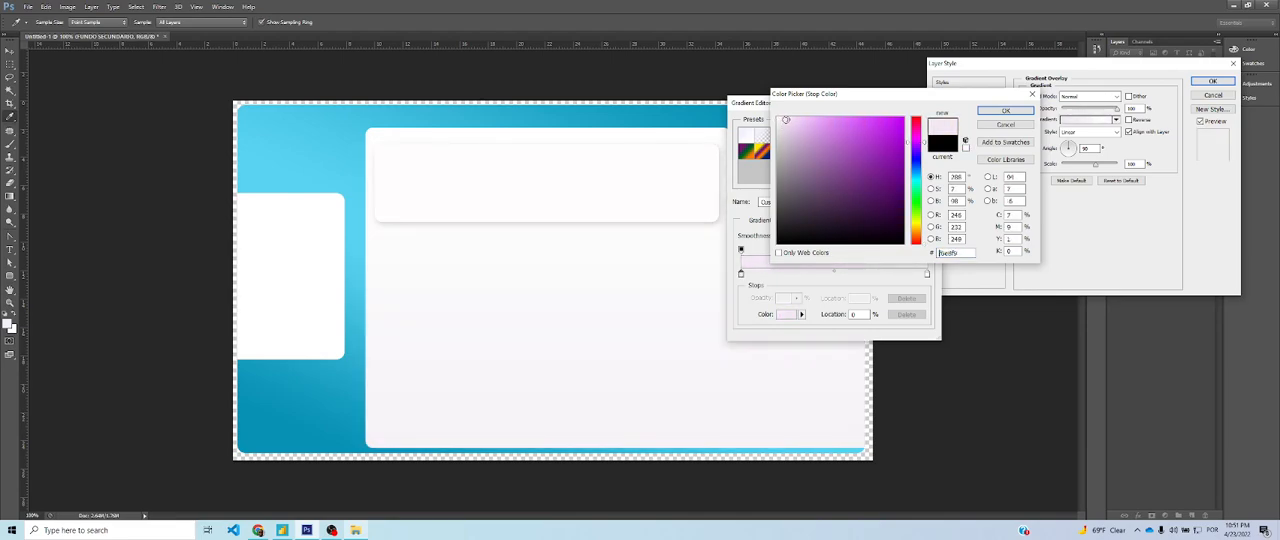
pyautogui.click(787, 116)
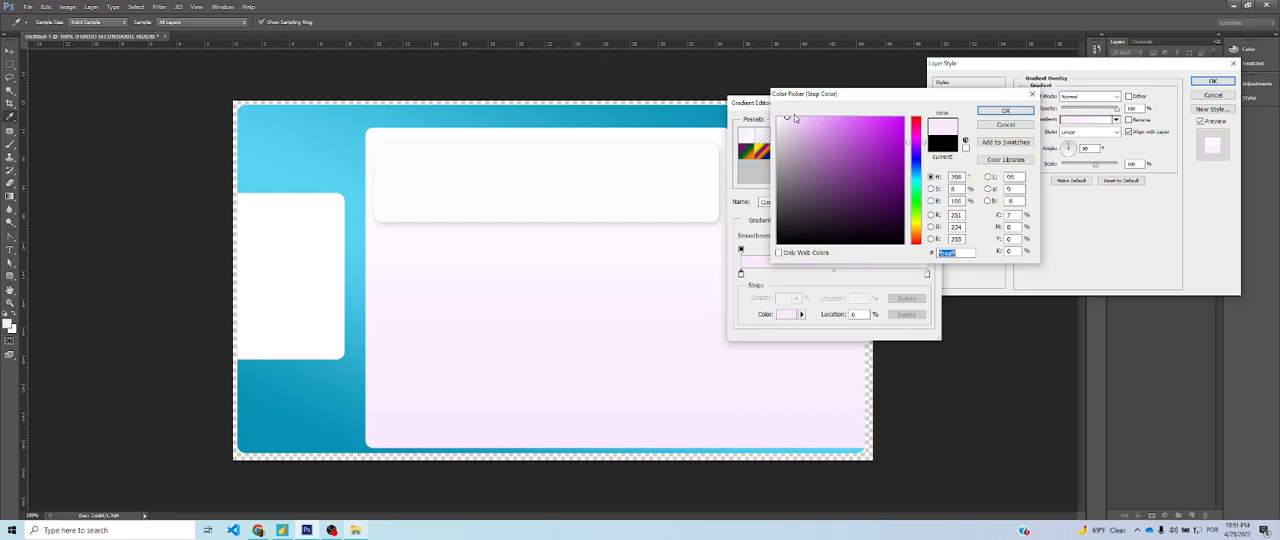
pyautogui.moveTo(787, 117); pyautogui.dragTo(783, 118)
pyautogui.click(1007, 111)
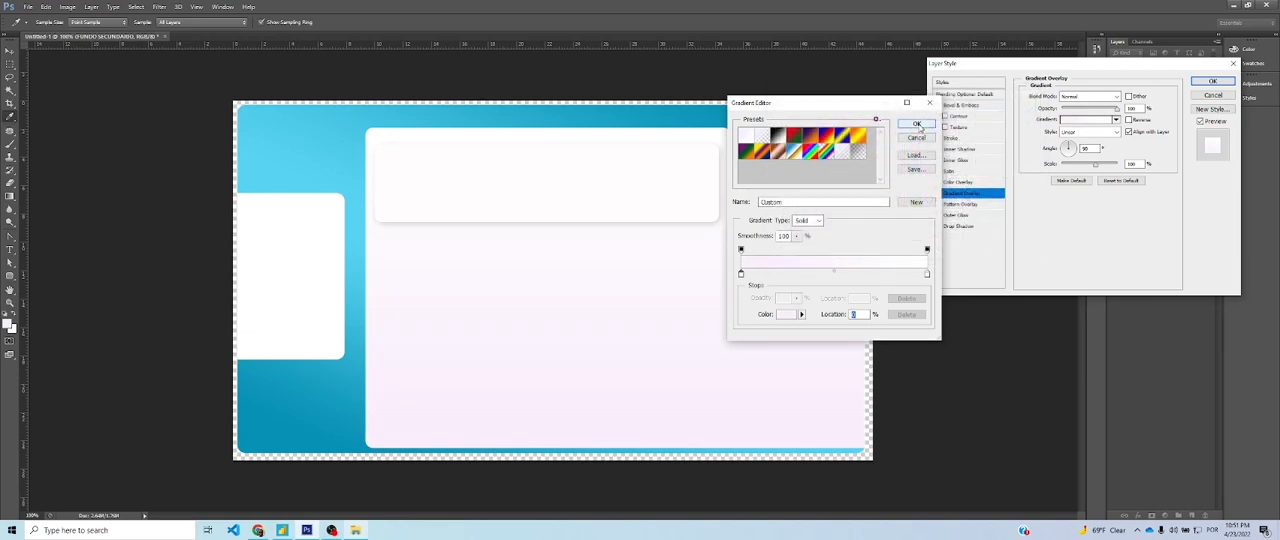
pyautogui.click(916, 123)
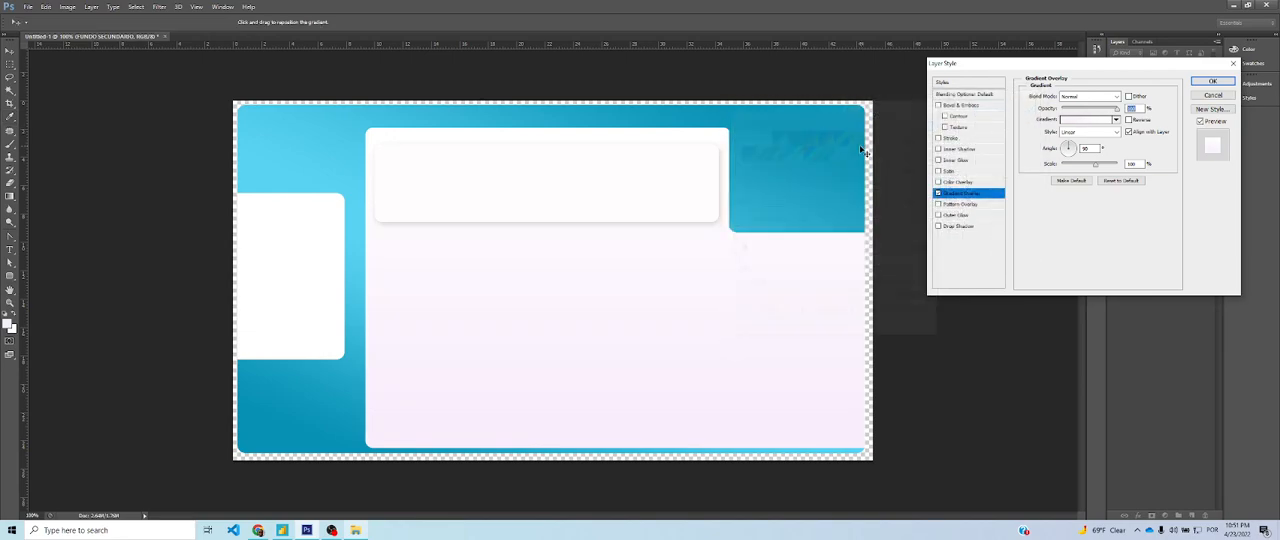
# Keep the gradient overlay linear, recolour its starting colour stop to a paler, greyer lilac, and apply the layer style
pyautogui.click(1086, 132)
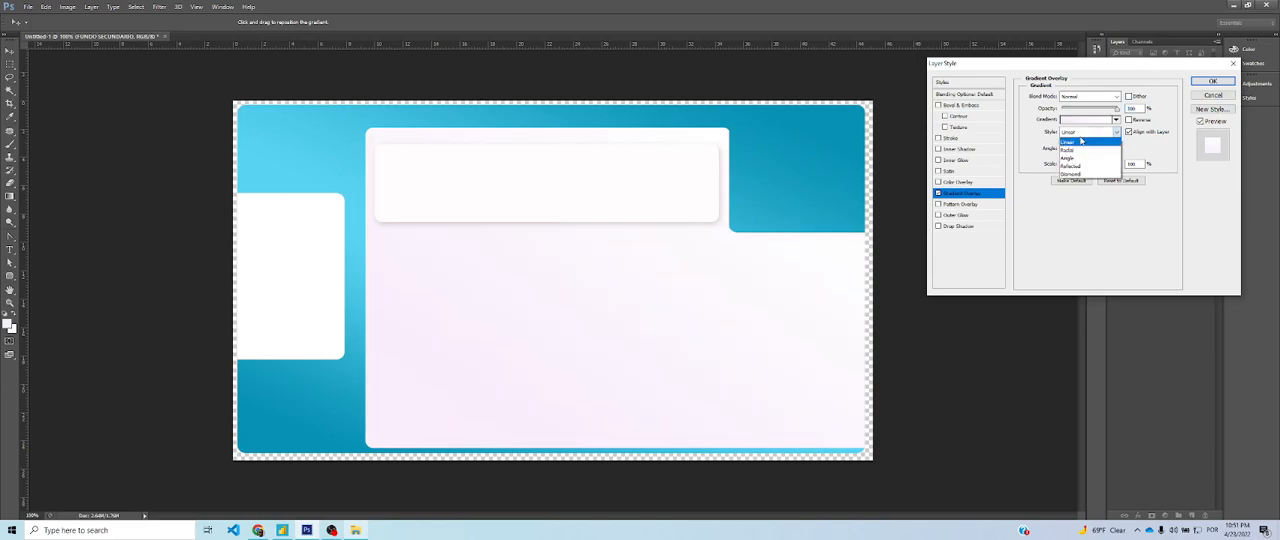
pyautogui.click(1092, 121)
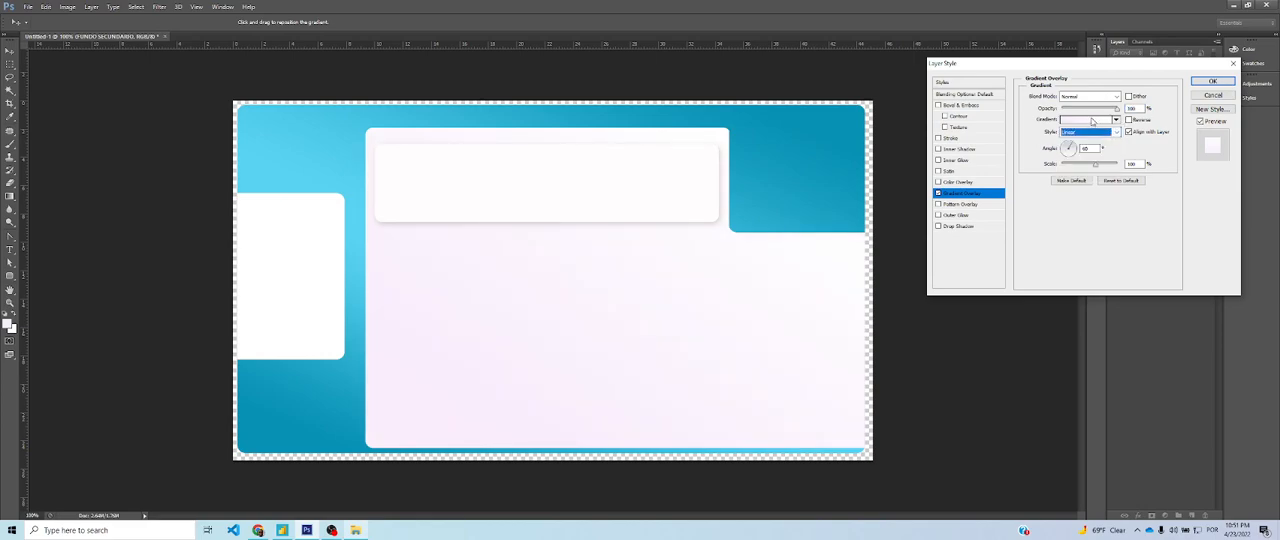
pyautogui.click(1088, 120)
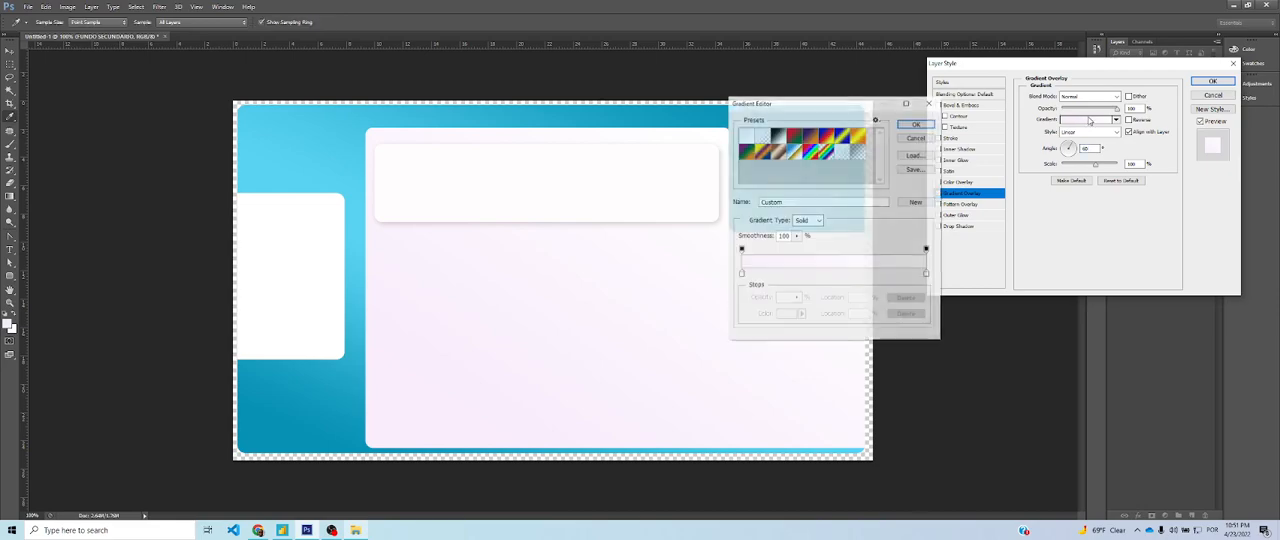
pyautogui.click(741, 274)
pyautogui.click(782, 314)
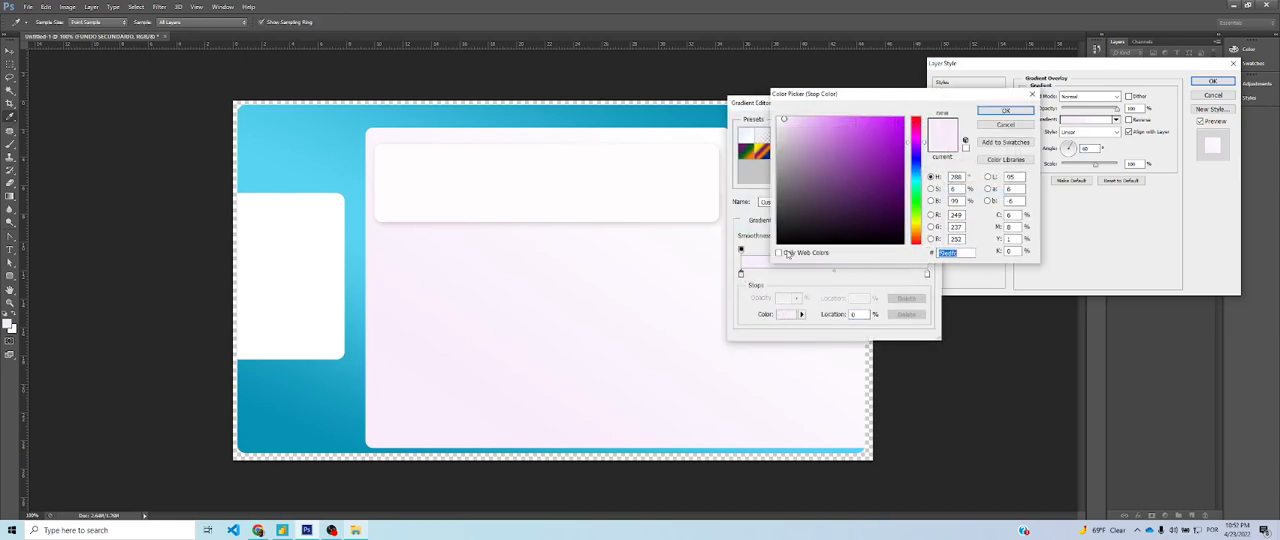
pyautogui.moveTo(784, 121); pyautogui.dragTo(780, 122)
pyautogui.click(1005, 112)
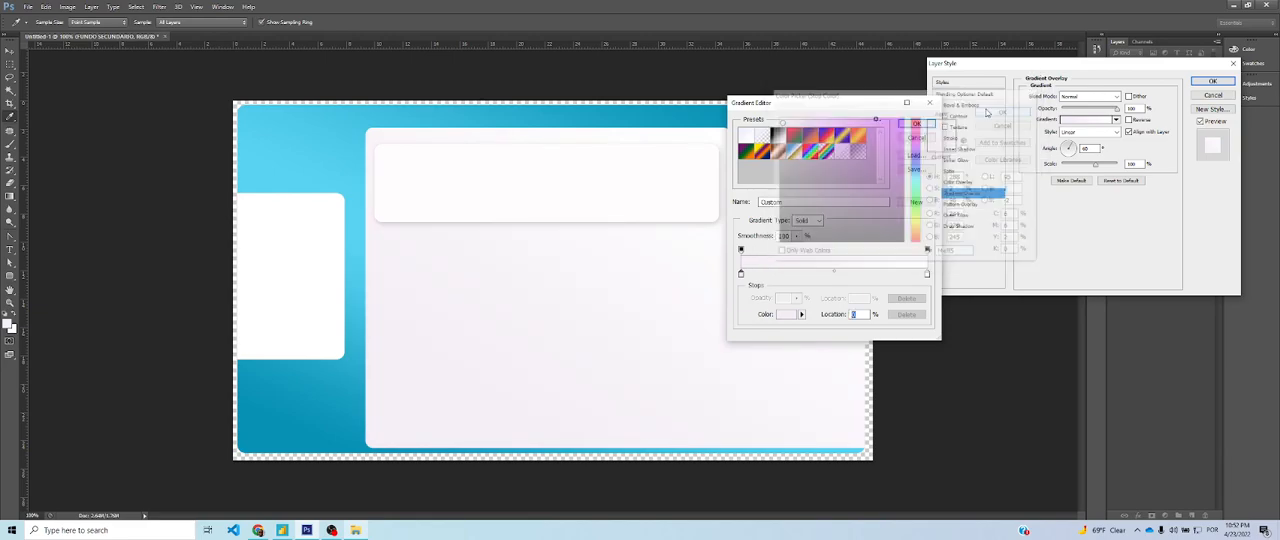
pyautogui.click(916, 128)
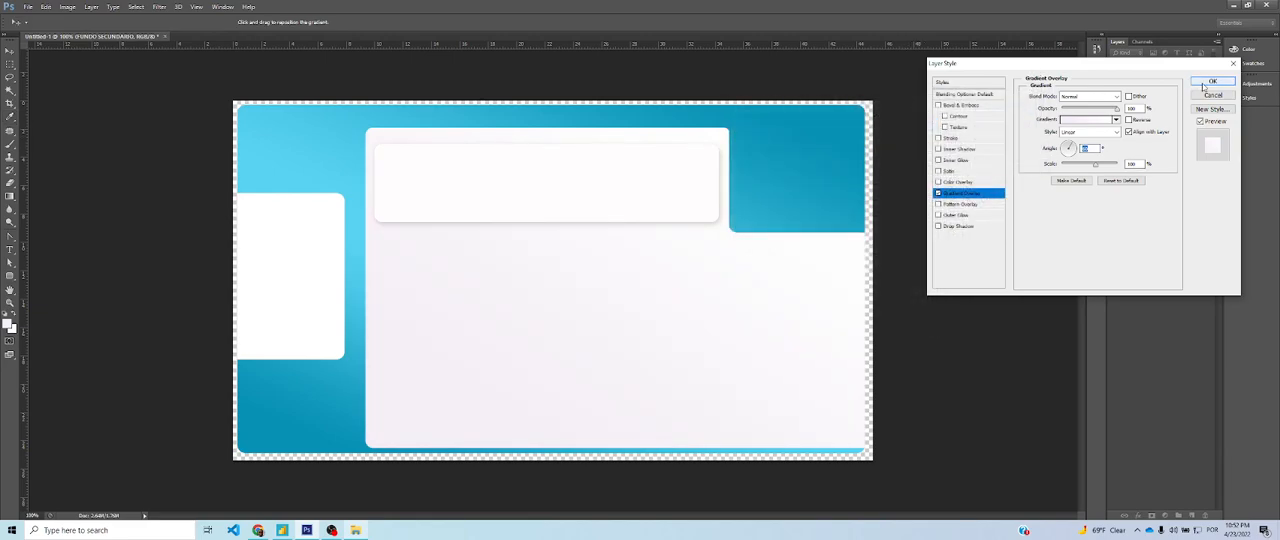
pyautogui.click(1212, 82)
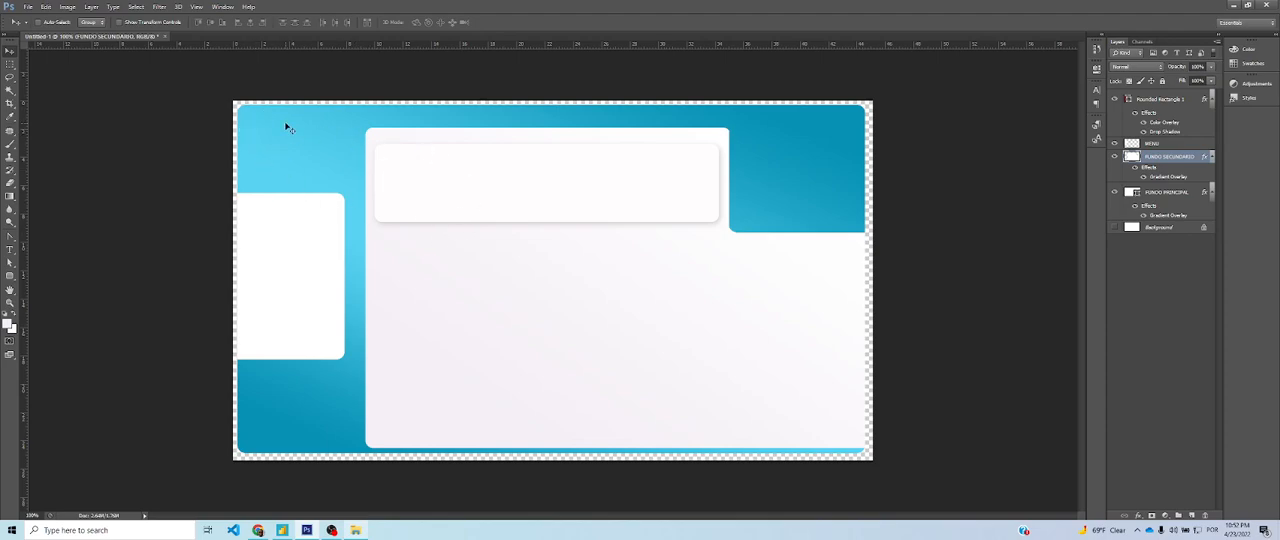
# Switch to Power BI to compare the background with the Analise Principal page, and return to Photoshop
pyautogui.hotkey('alt', 'Tab')
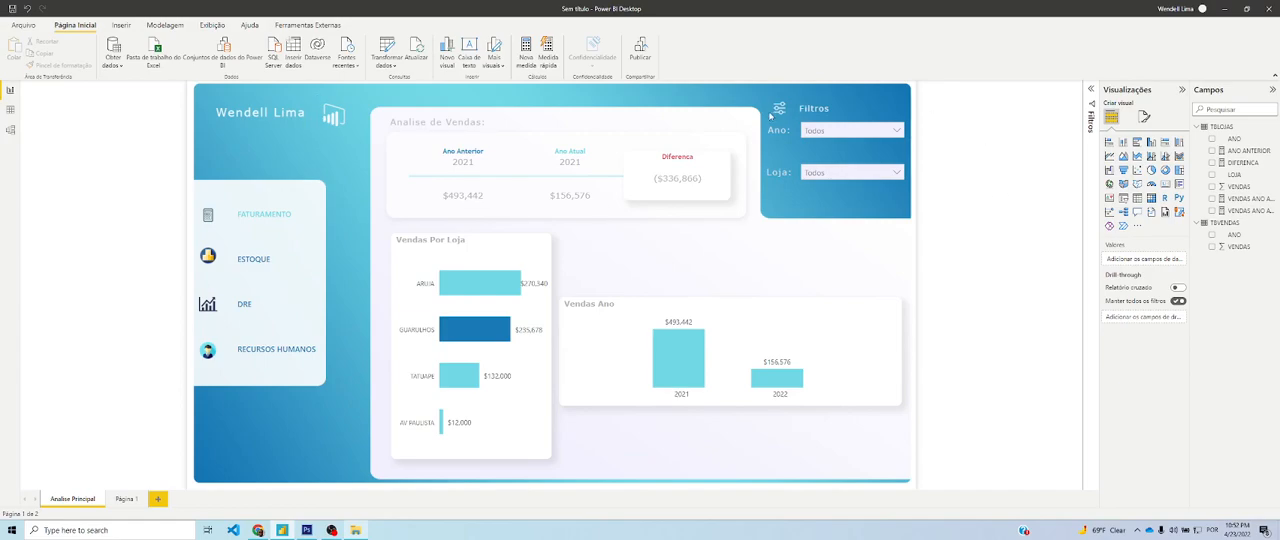
pyautogui.hotkey('alt', 'Tab')
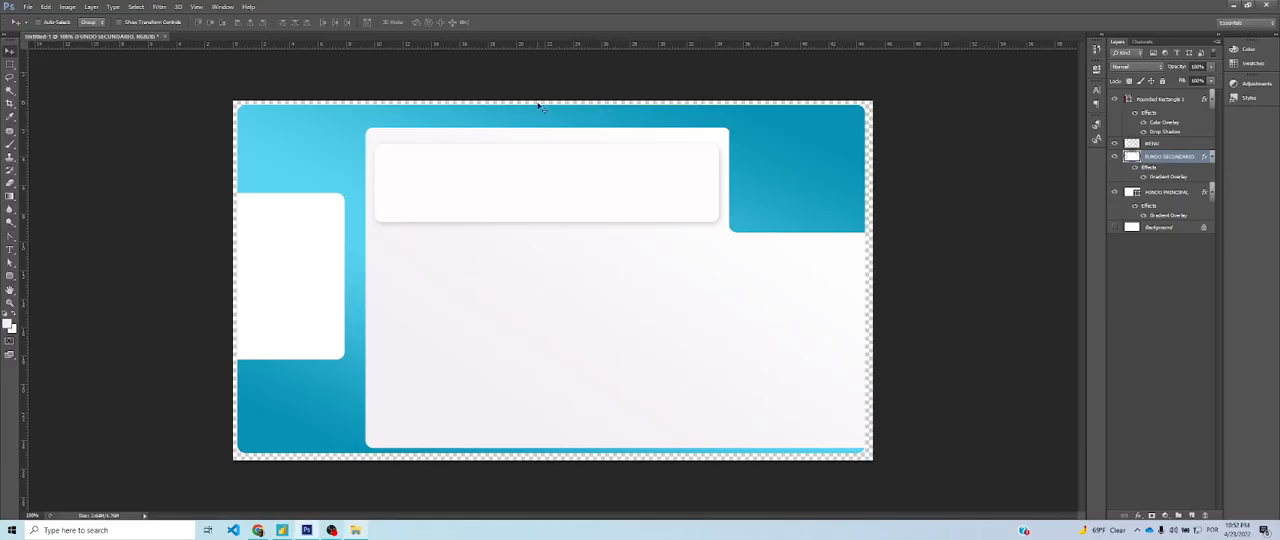
pyautogui.hotkey('alt', 'Tab')
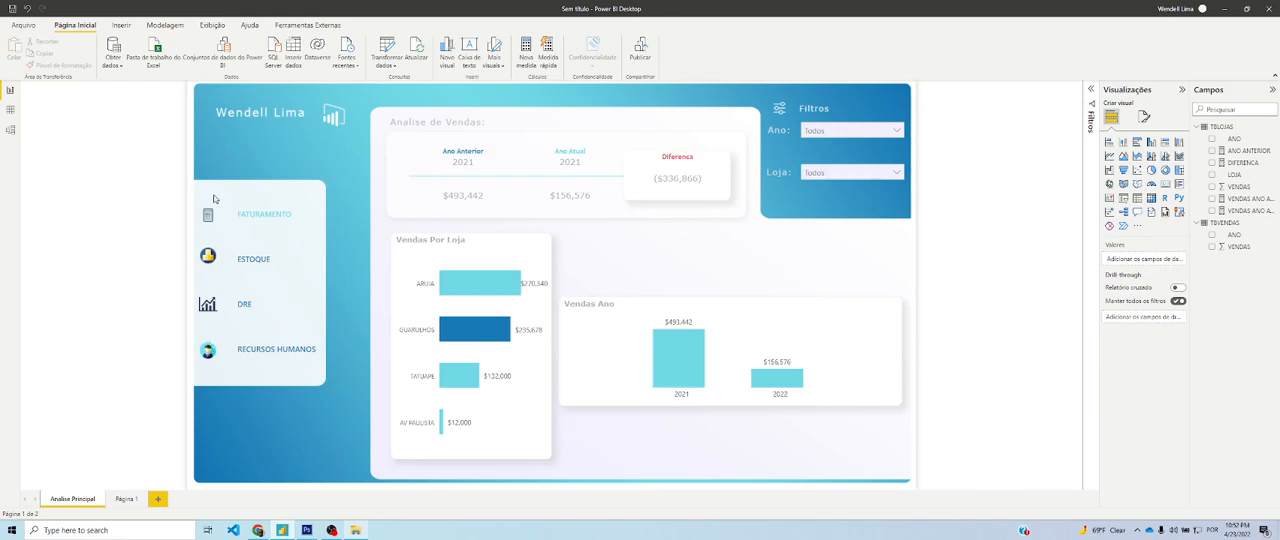
pyautogui.hotkey('alt', 'Tab')
pyautogui.hotkey('alt', 'Tab')
pyautogui.hotkey('alt', 'Tab')
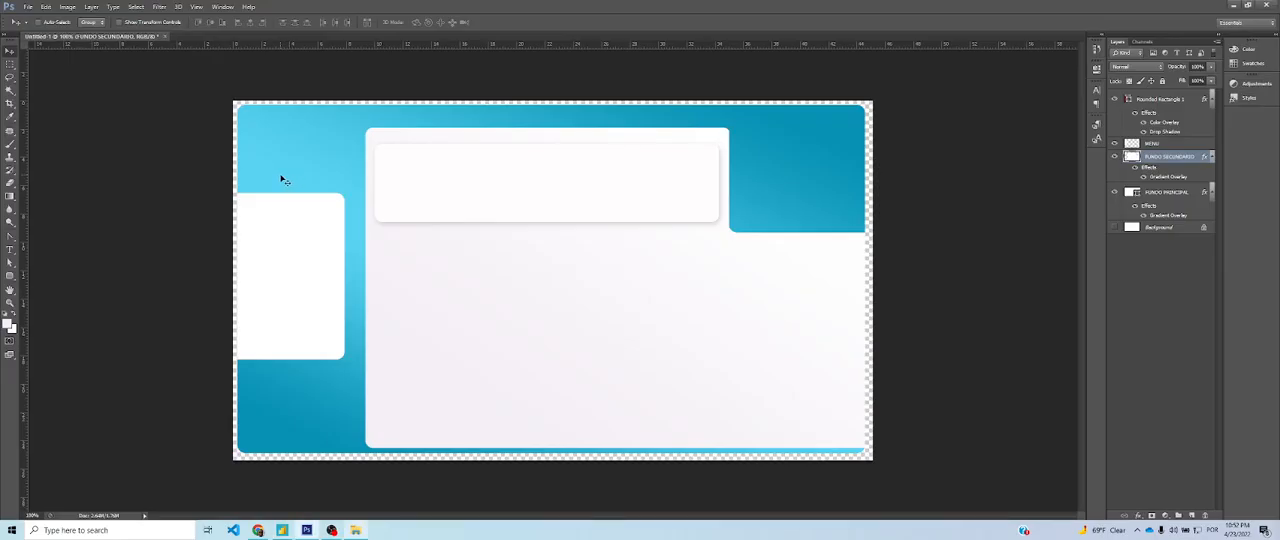
# Add a line of 12 pt white Verdana placeholder text on the blue area above the MENU panel
pyautogui.click(8, 250)
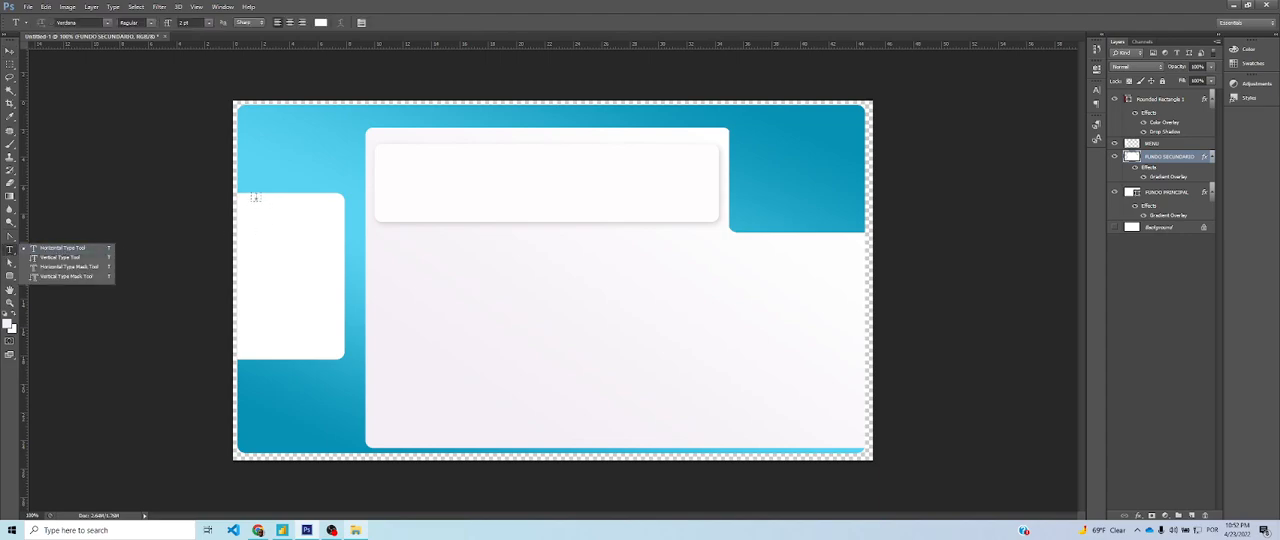
pyautogui.click(254, 140)
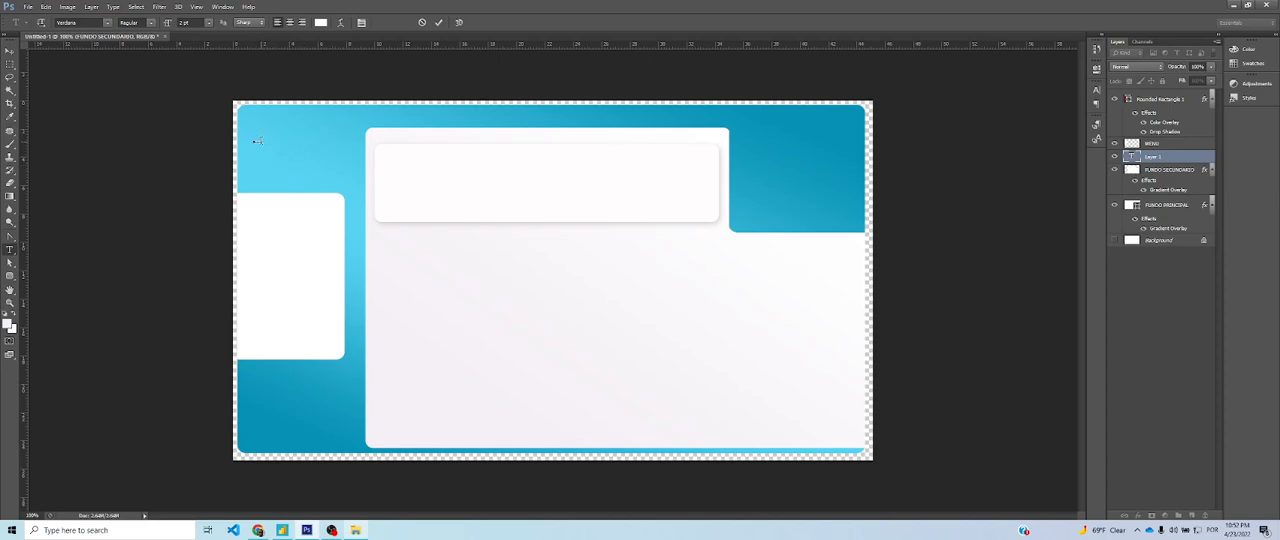
pyautogui.click(207, 22)
pyautogui.click(207, 104)
pyautogui.click(10, 51)
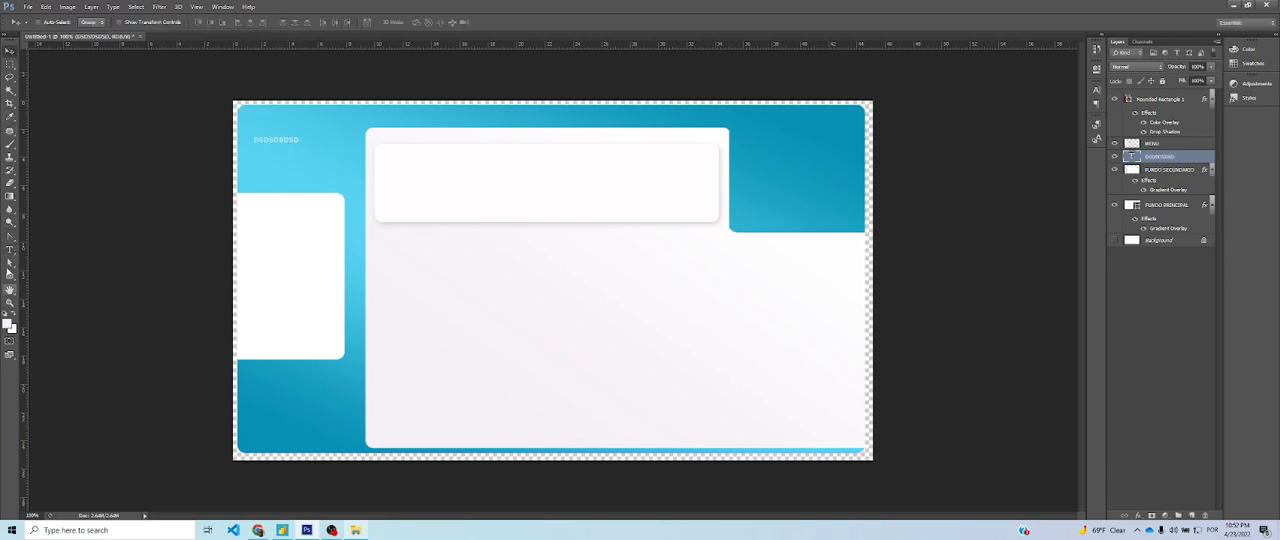
# Replace the placeholder text above the MENU panel with YOUR BRAND
pyautogui.click(10, 249)
pyautogui.moveTo(297, 140); pyautogui.dragTo(237, 138)
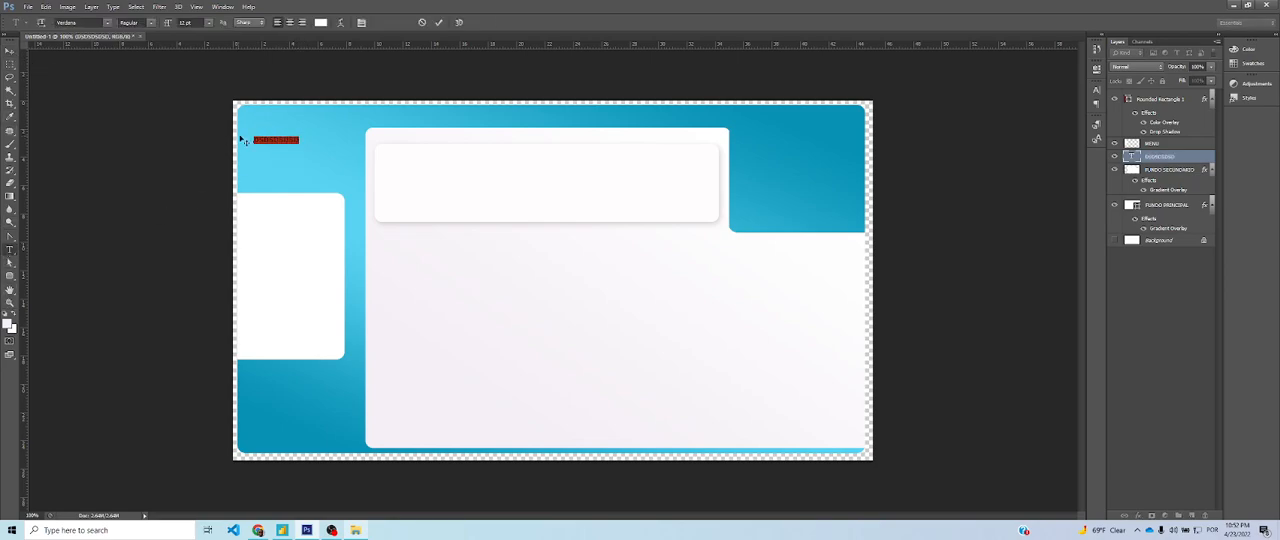
pyautogui.write('uhsu')
pyautogui.click(10, 52)
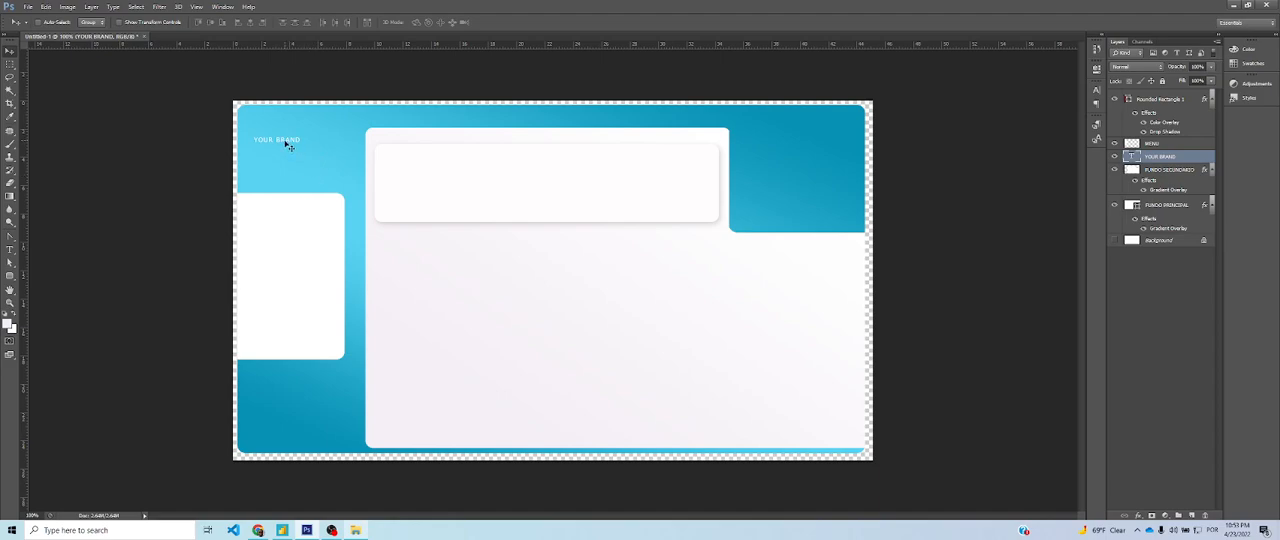
# Enlarge the YOUR BRAND text and move it up near the background's upper-left corner
pyautogui.hotkey('ctrl', 't')
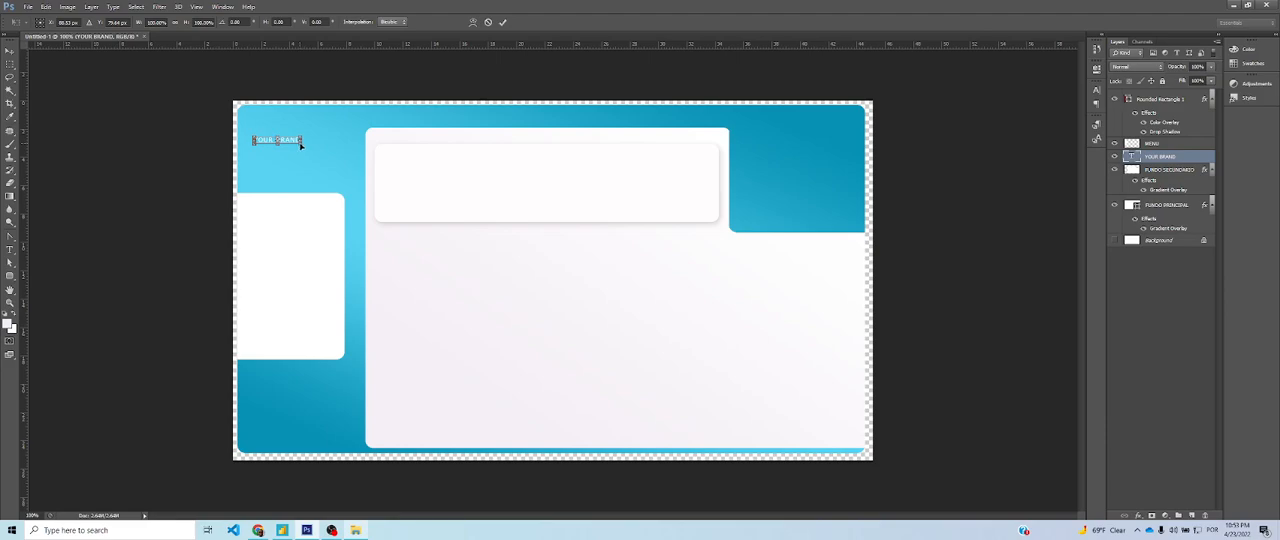
pyautogui.moveTo(303, 145); pyautogui.dragTo(304, 121)
pyautogui.press('Return')
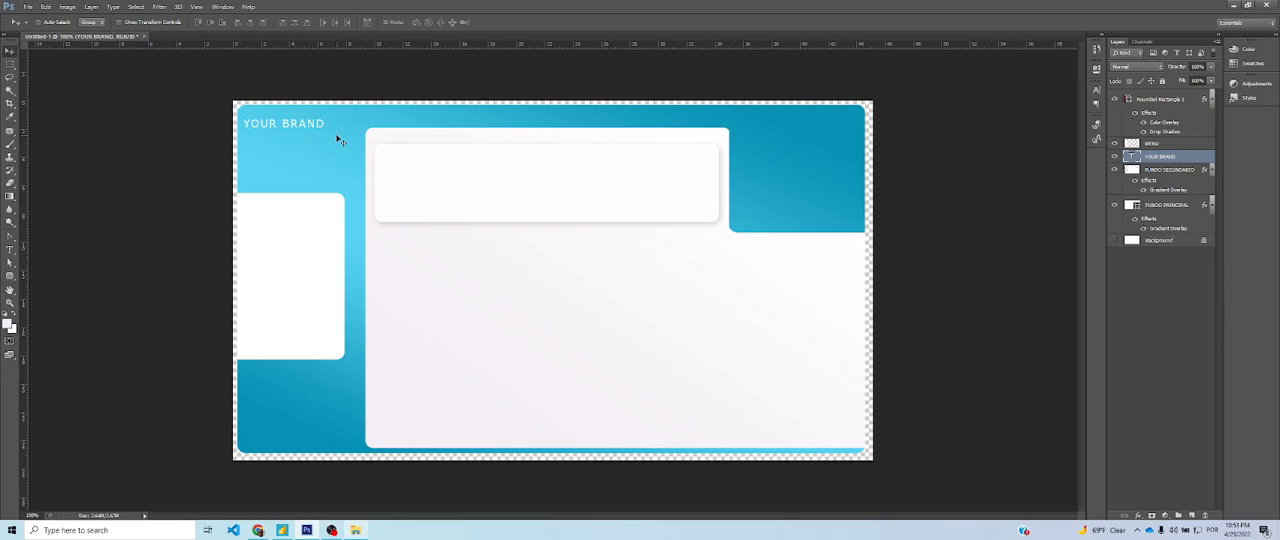
# Open LOGO POWER BI.png and bring its logo layer into the dashboard document
pyautogui.hotkey('ctrl', 'o')
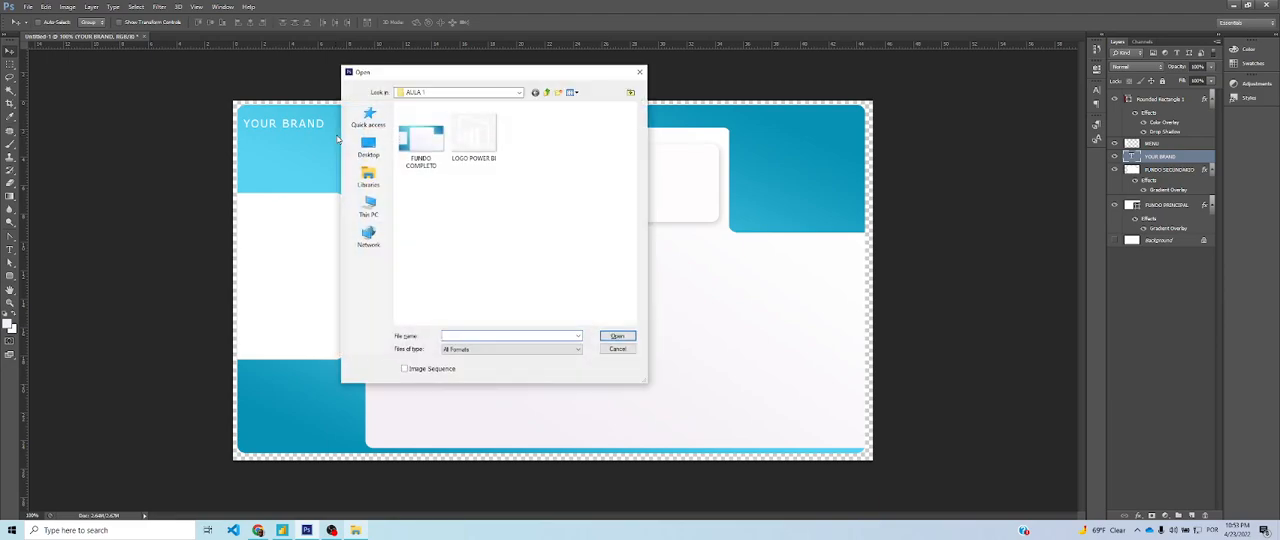
pyautogui.doubleClick(476, 143)
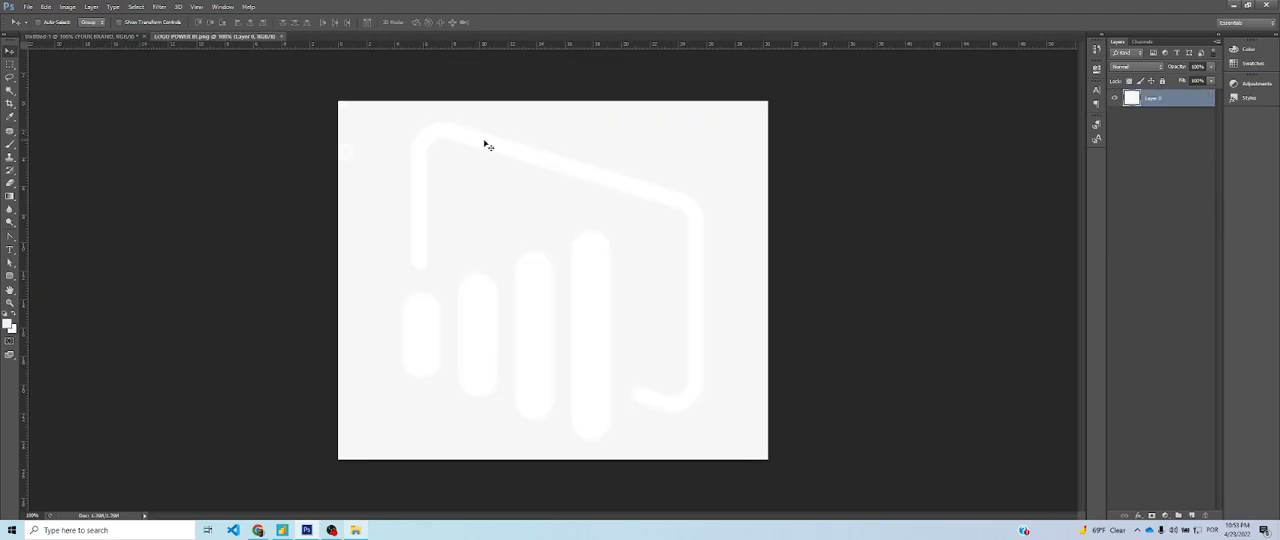
pyautogui.moveTo(574, 174); pyautogui.dragTo(630, 273)
# Scale the logo down to the height of a small icon and place it just right of the YOUR BRAND text
pyautogui.hotkey('ctrl', 't')
pyautogui.moveTo(840, 184); pyautogui.dragTo(514, 451)
pyautogui.moveTo(470, 481); pyautogui.dragTo(345, 121)
pyautogui.press('Return')
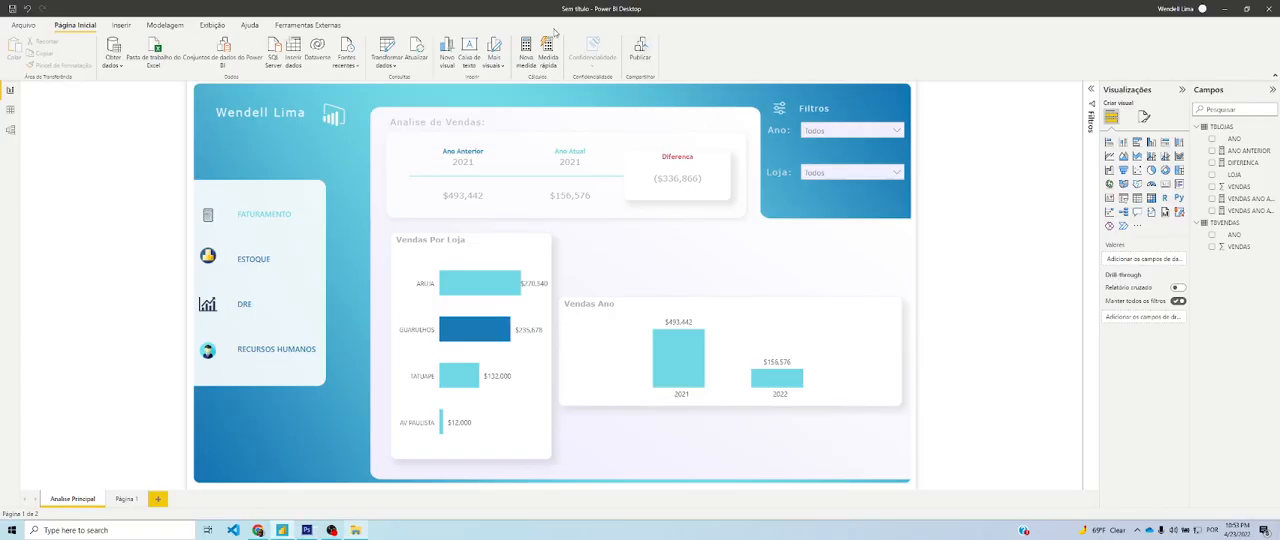
# Switch to Chrome and run a Google image search for LOGO PBI PNG in a new browser tab
pyautogui.hotkey('alt', 'Tab')
pyautogui.hotkey('alt', 'Tab')
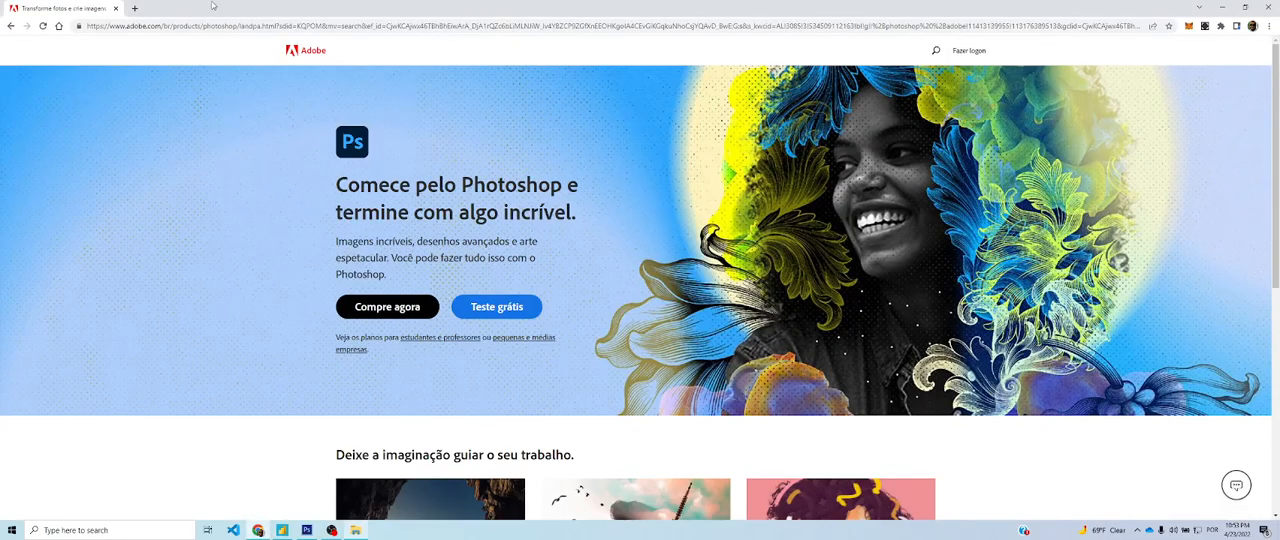
pyautogui.click(134, 8)
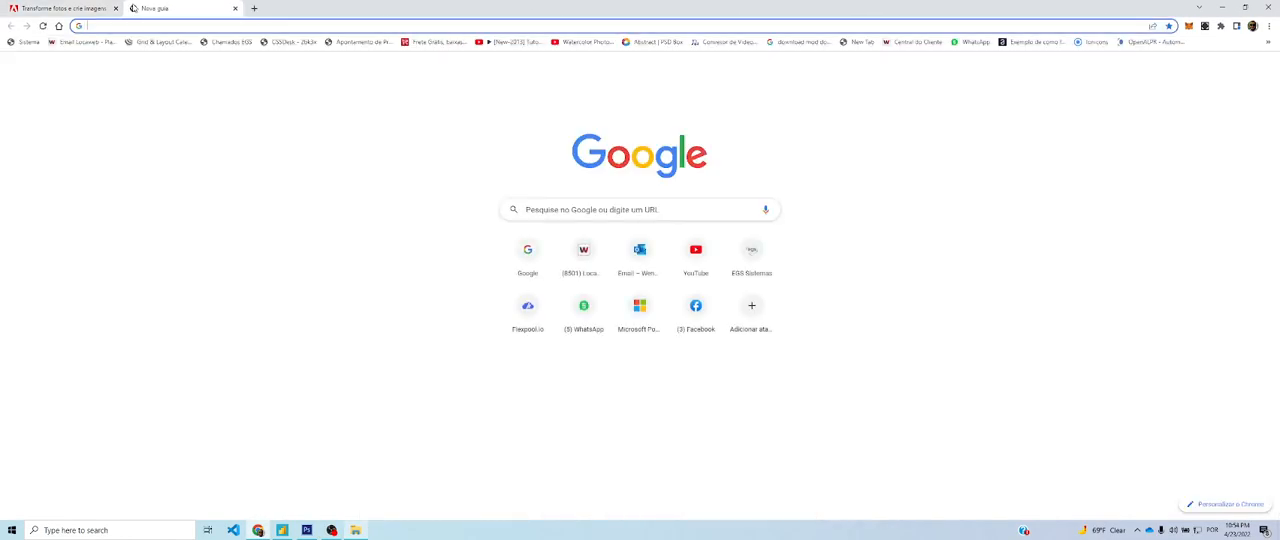
pyautogui.write('LOGO')
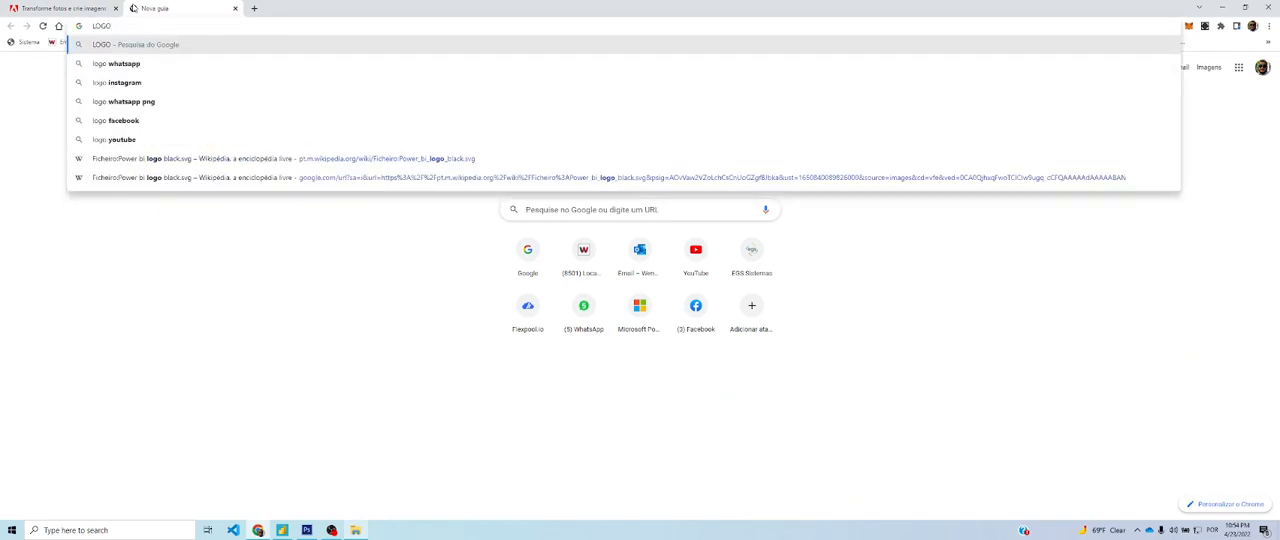
pyautogui.write(' PBI')
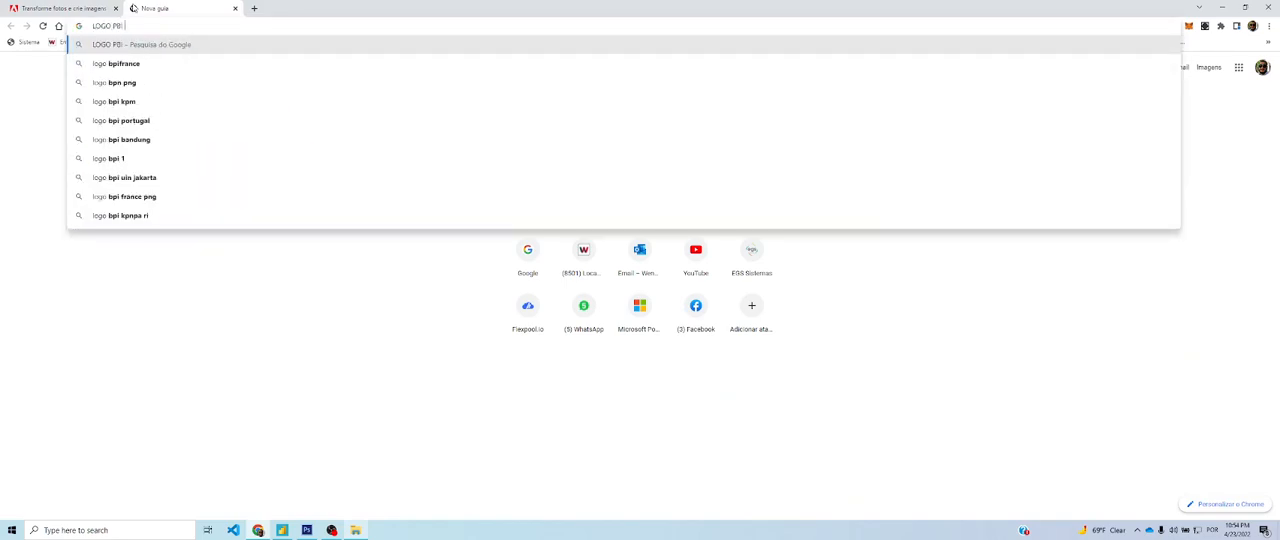
pyautogui.write(' PNG')
pyautogui.press('Return')
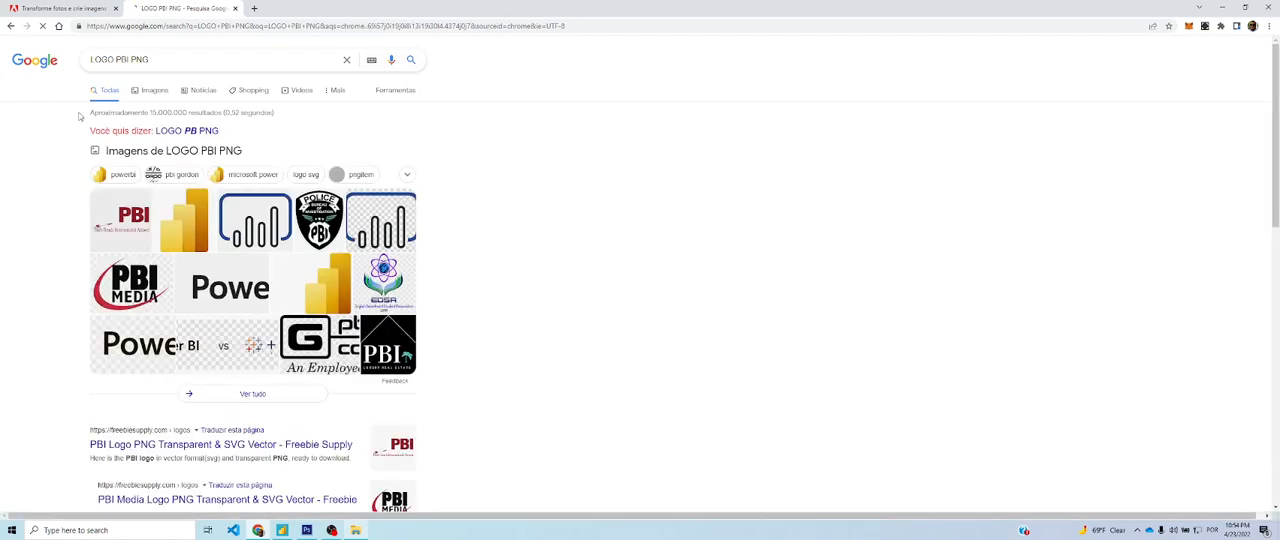
pyautogui.click(150, 90)
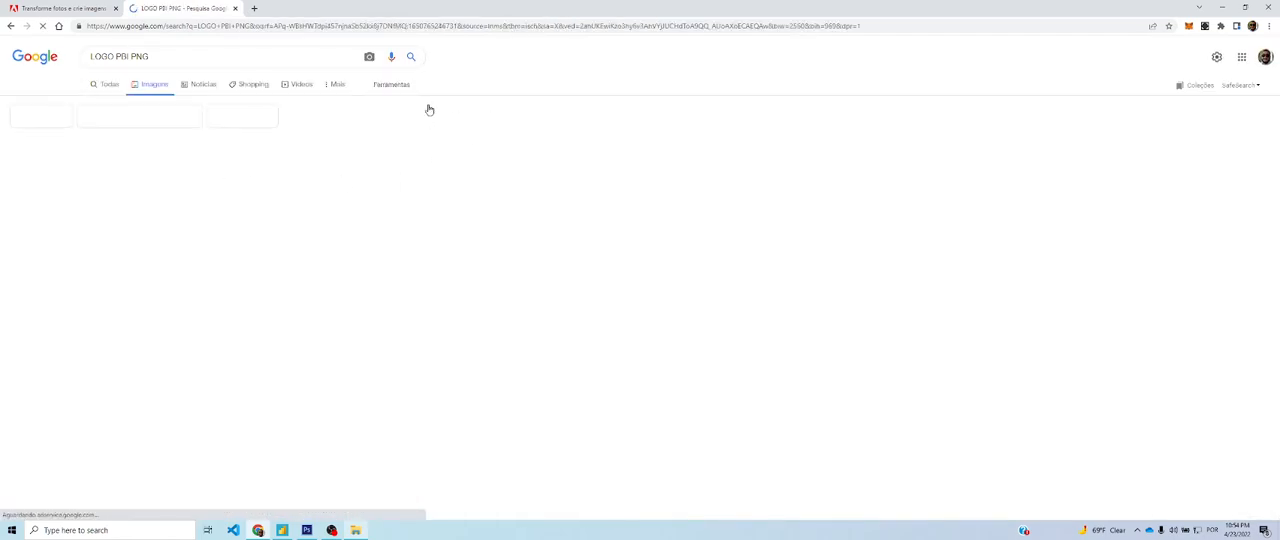
pyautogui.scroll(-1, 469, 193)
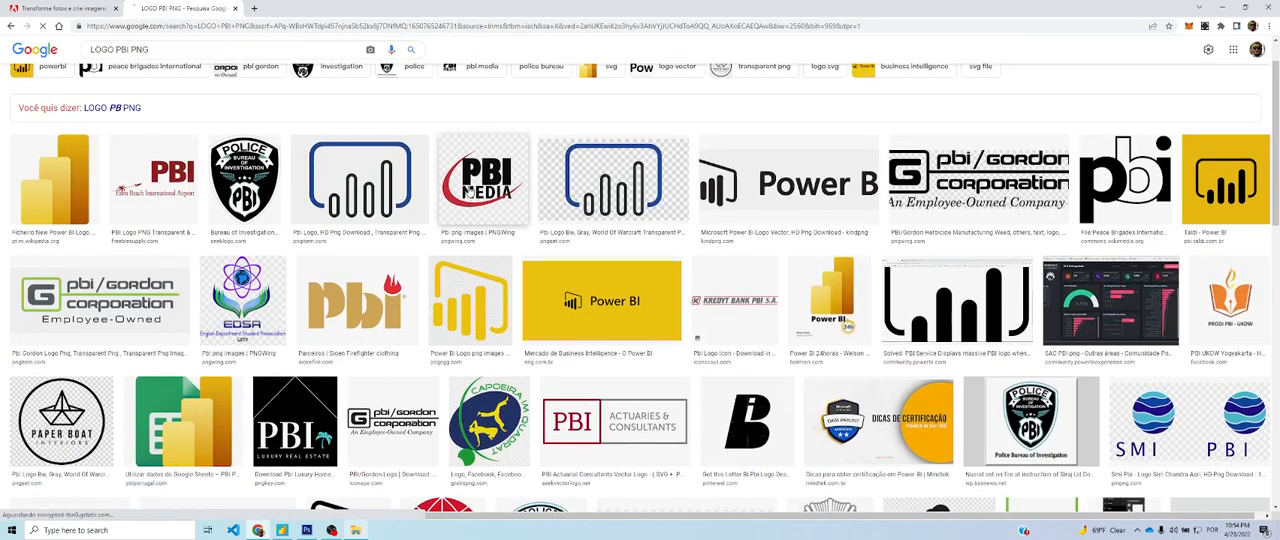
# Open the Wikipedia page of the New Power BI Logo from the image results and copy the logo image
pyautogui.click(55, 181)
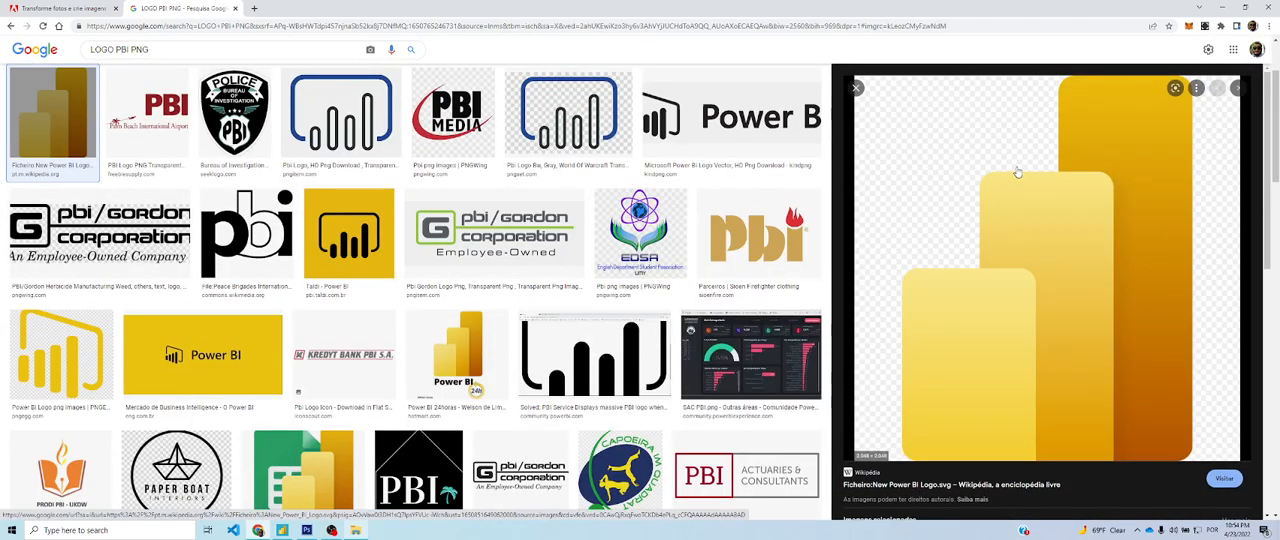
pyautogui.rightClick(1015, 169)
pyautogui.click(950, 484)
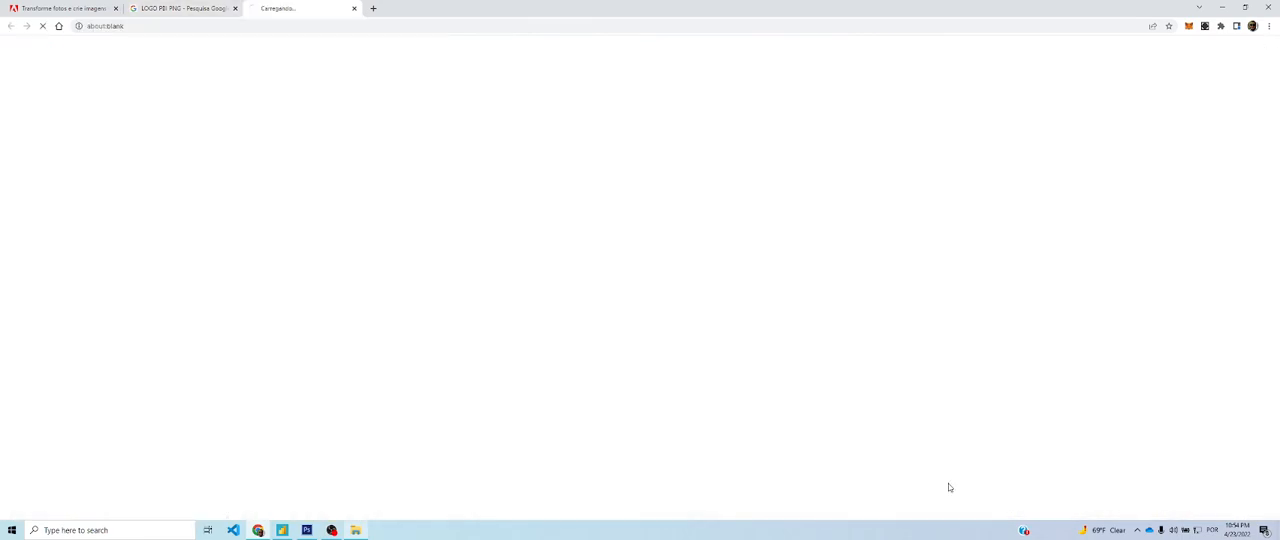
pyautogui.rightClick(582, 307)
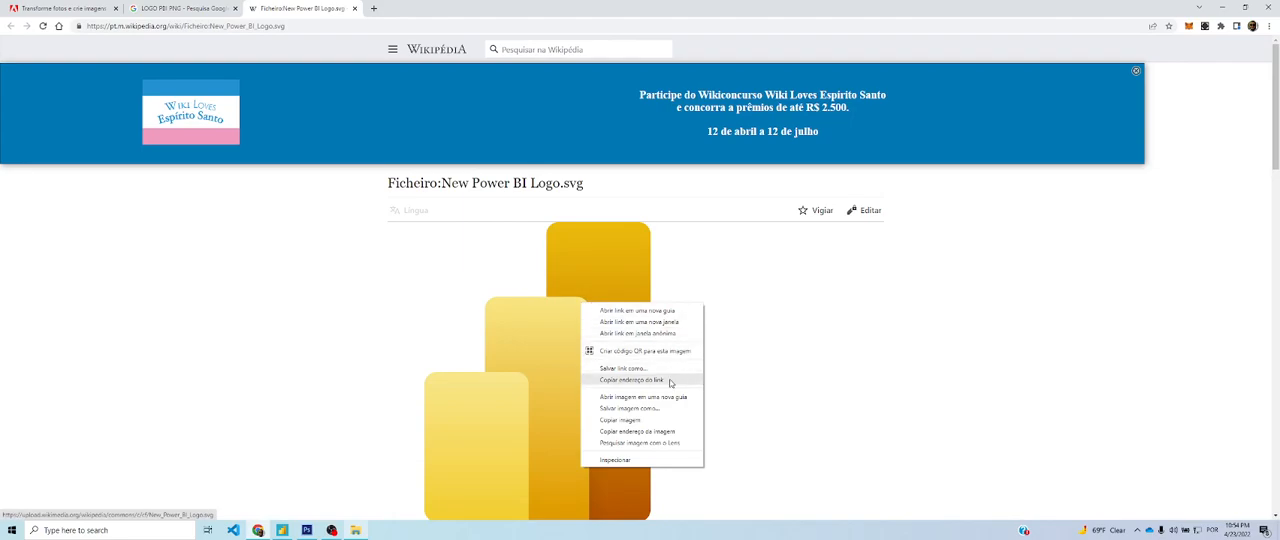
pyautogui.click(650, 414)
# Switch to Photoshop, paste the copied Power BI logo into the dashboard document and scale it down to about 30%
pyautogui.hotkey('alt', 'Tab')
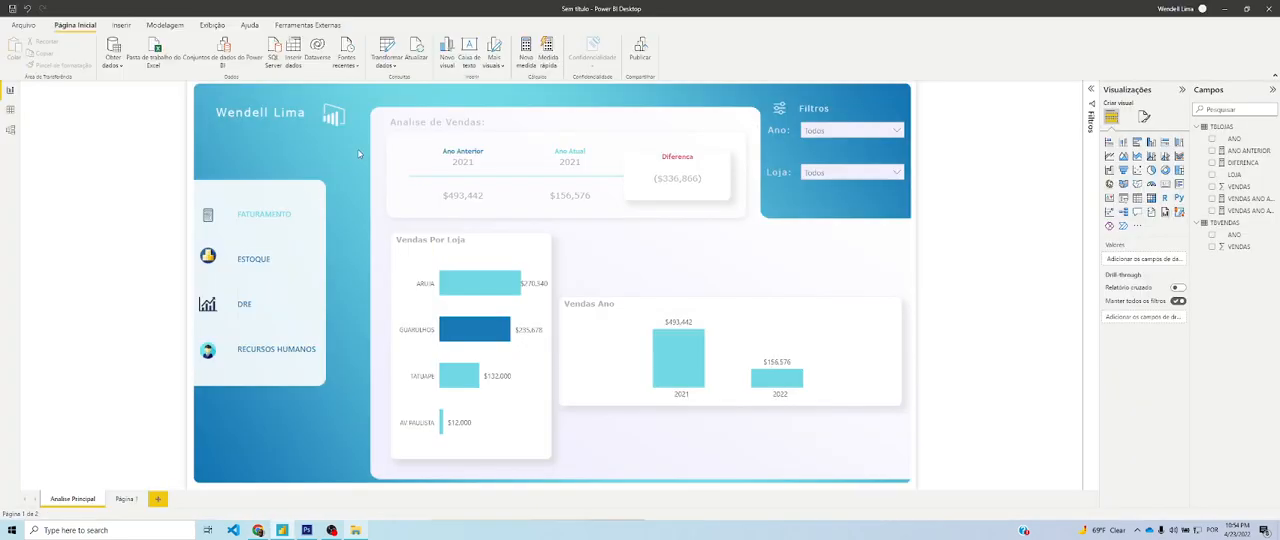
pyautogui.click(306, 530)
pyautogui.hotkey('ctrl', 'v')
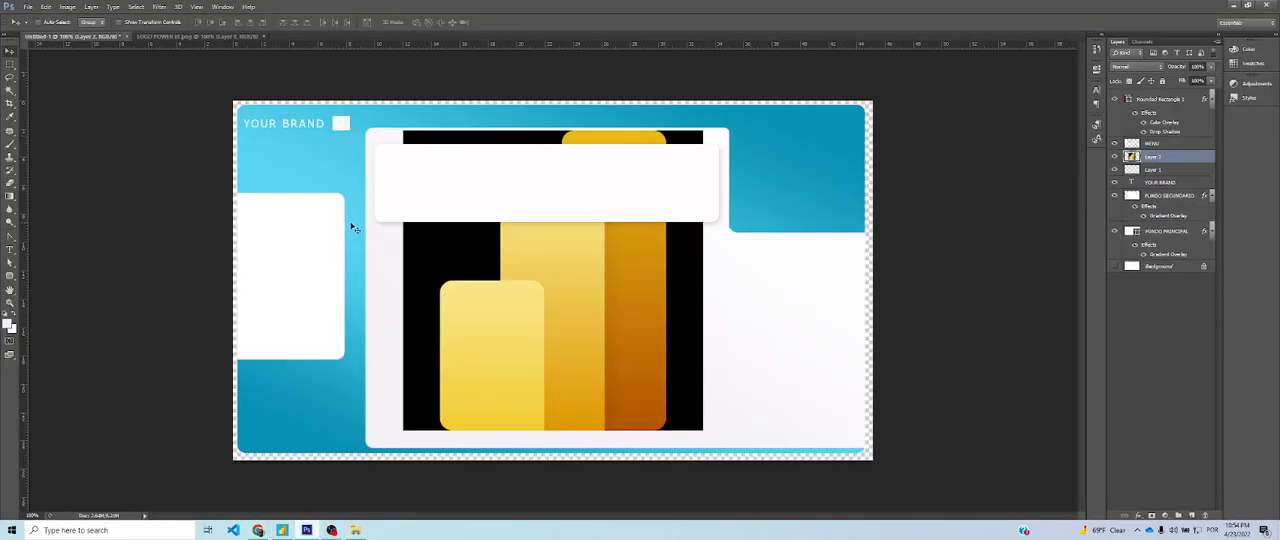
pyautogui.moveTo(694, 303); pyautogui.dragTo(650, 342)
pyautogui.hotkey('ctrl', 't')
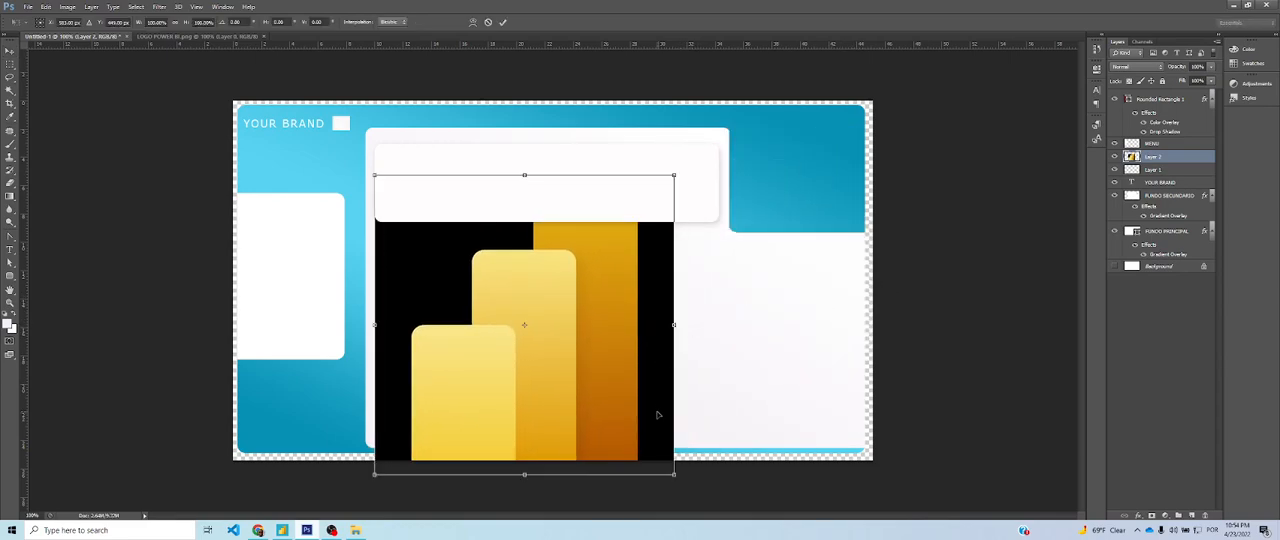
pyautogui.moveTo(674, 481); pyautogui.dragTo(364, 232)
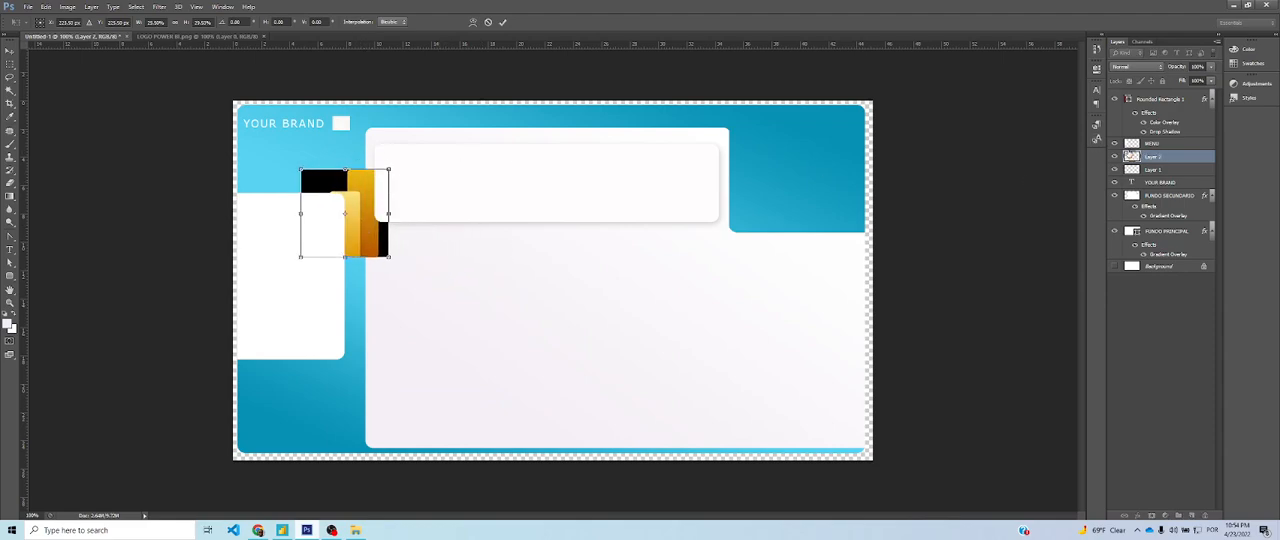
pyautogui.press('Return')
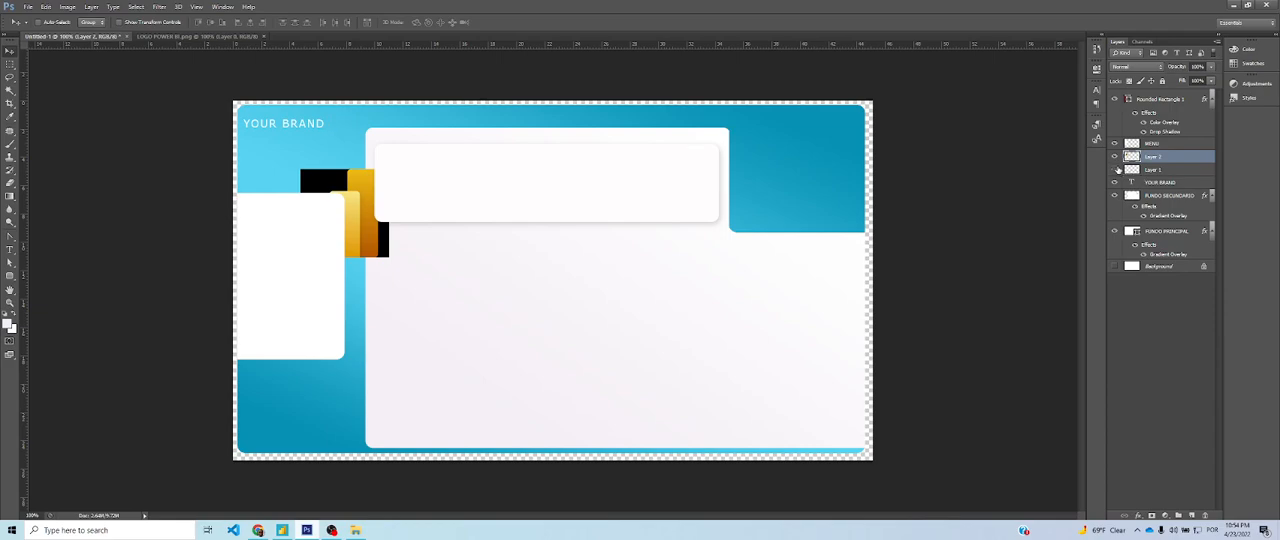
# Delete the old white logo's layer and rename the pasted logo's layer LOGO PBI
pyautogui.click(1180, 172)
pyautogui.press('Delete')
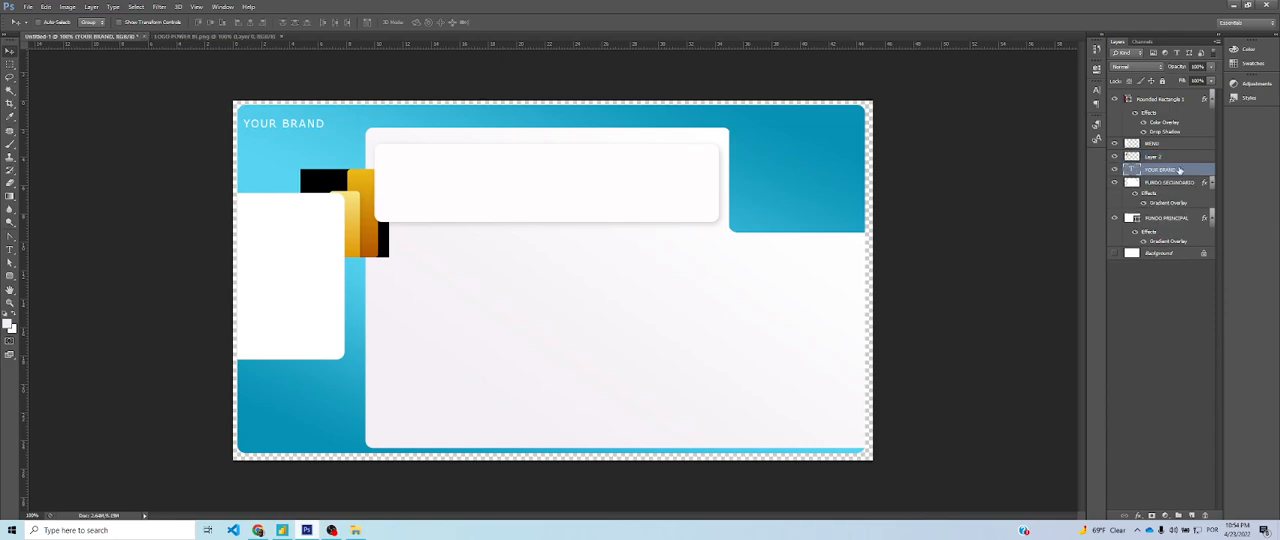
pyautogui.click(1155, 157)
pyautogui.moveTo(366, 244); pyautogui.dragTo(656, 333)
pyautogui.doubleClick(1161, 158)
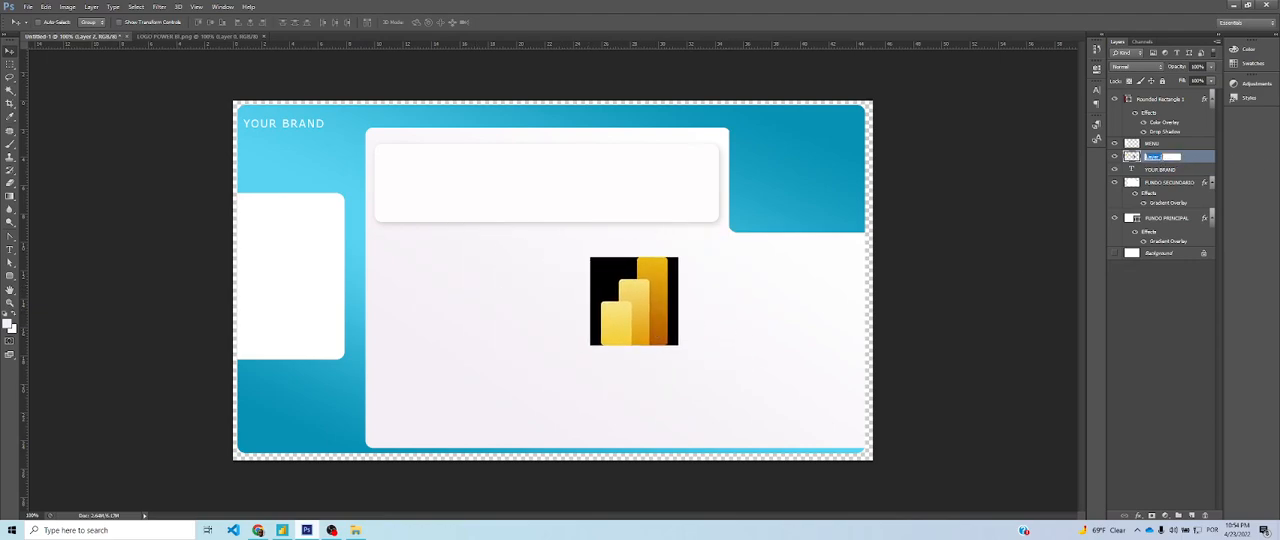
pyautogui.write('LOGO PBI')
pyautogui.press('Return')
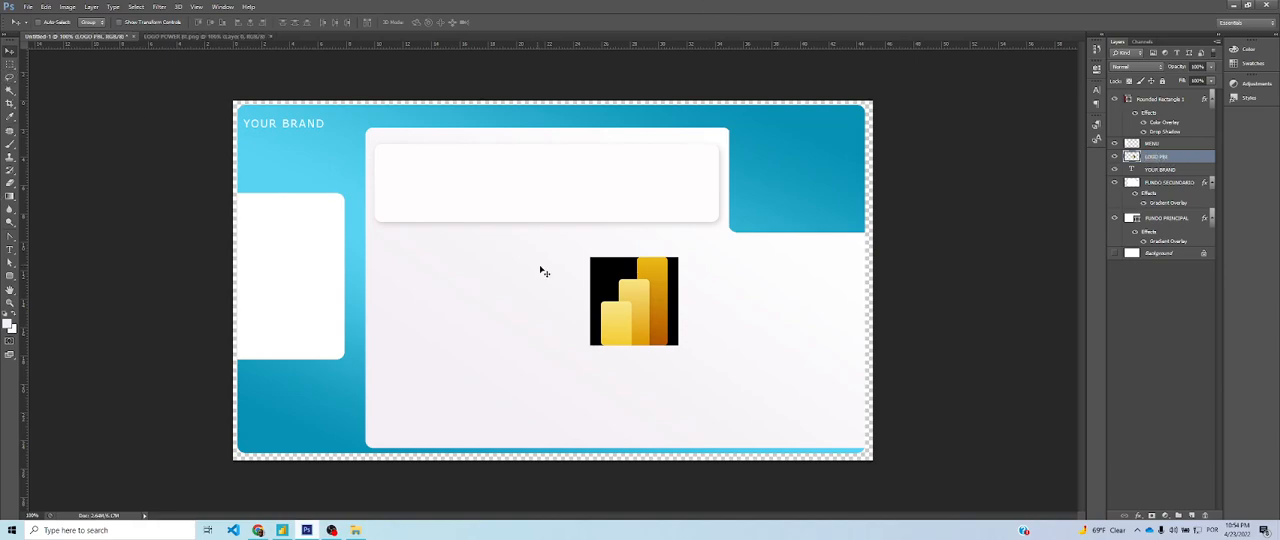
# Scale the LOGO PBI image down to about two thirds and place it on the lower-left area of the light main panel
pyautogui.moveTo(630, 306); pyautogui.dragTo(348, 158)
pyautogui.hotkey('ctrl', 't')
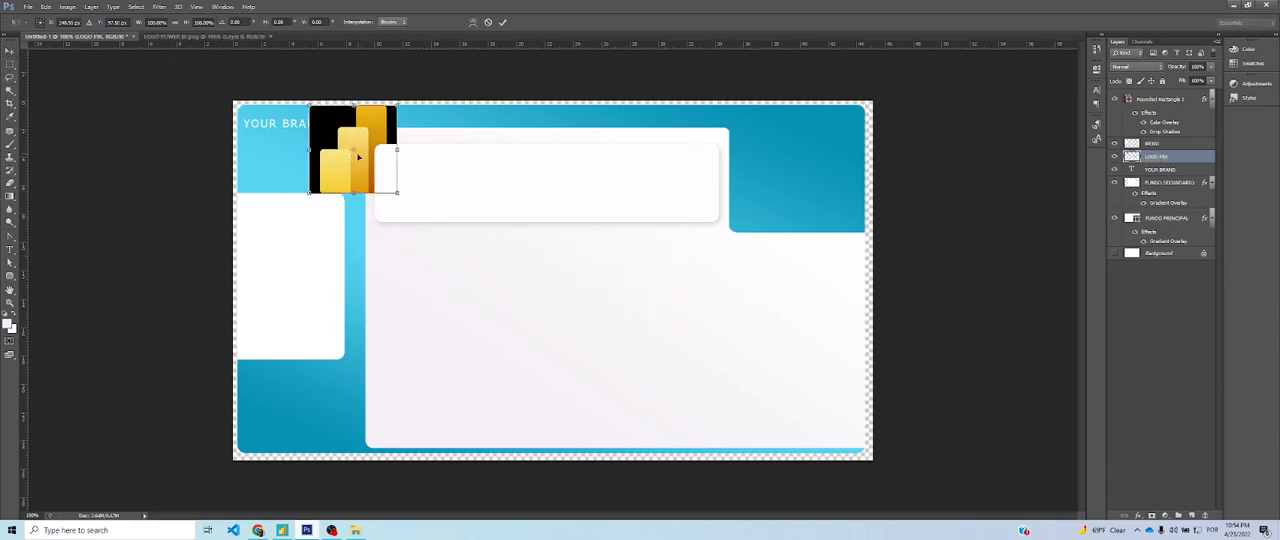
pyautogui.moveTo(396, 194); pyautogui.dragTo(436, 338)
pyautogui.press('Return')
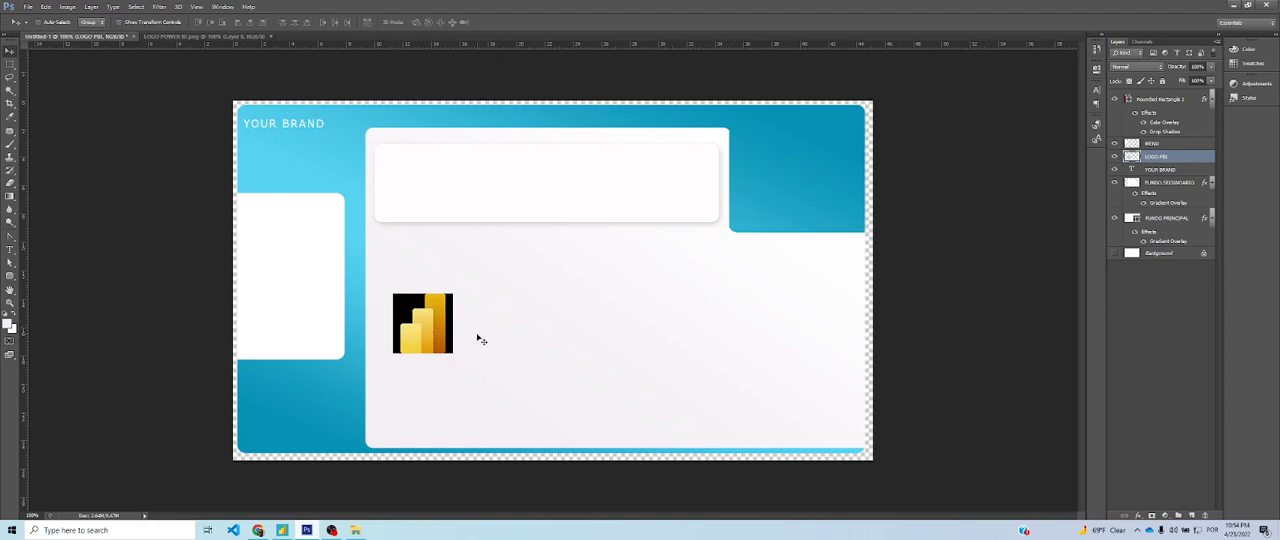
# Try other blending modes on the LOGO PBI layer and set it back to Normal
pyautogui.click(282, 531)
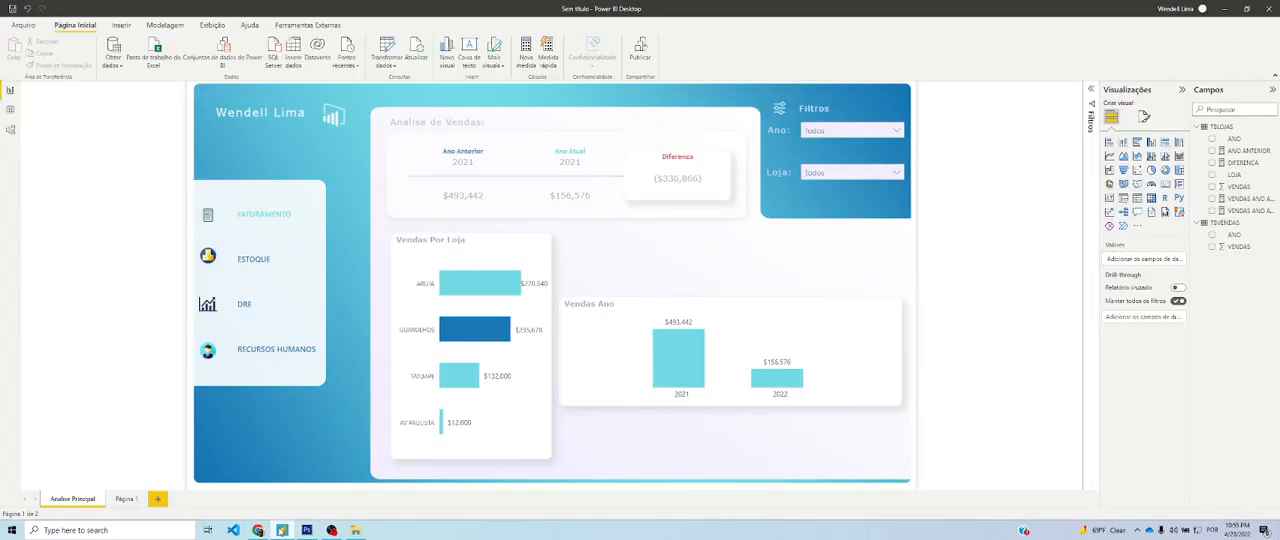
pyautogui.click(282, 531)
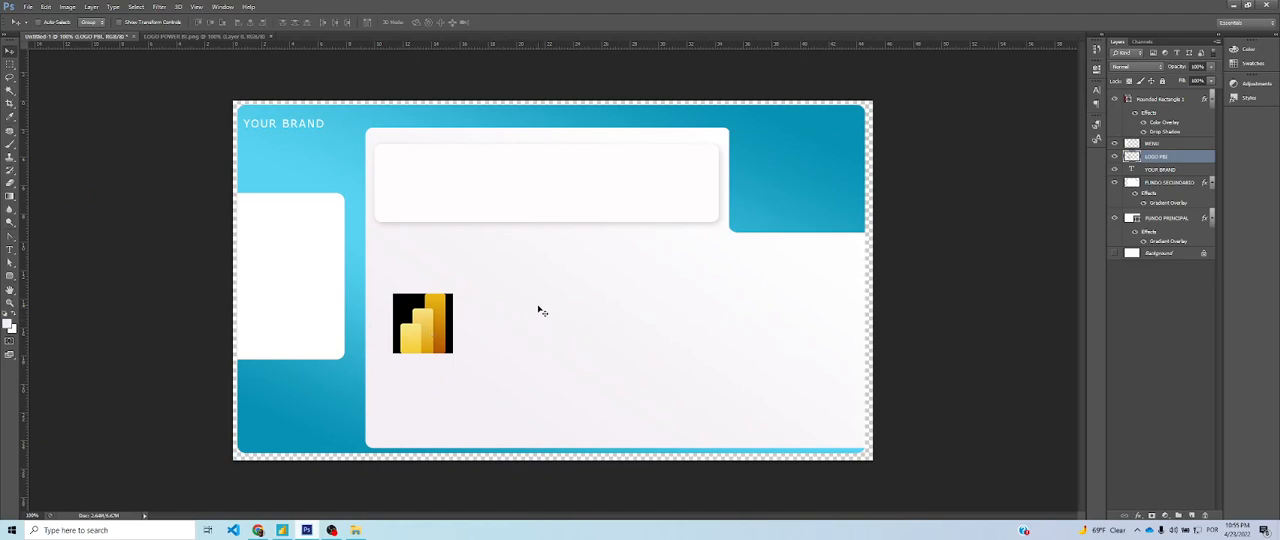
pyautogui.click(1121, 67)
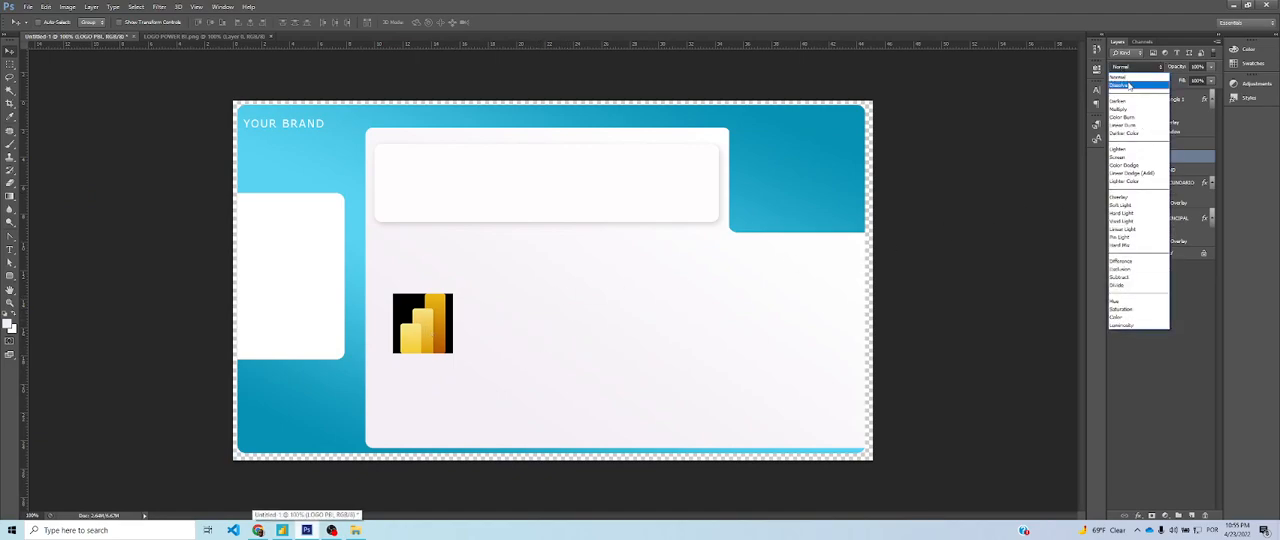
pyautogui.click(1129, 87)
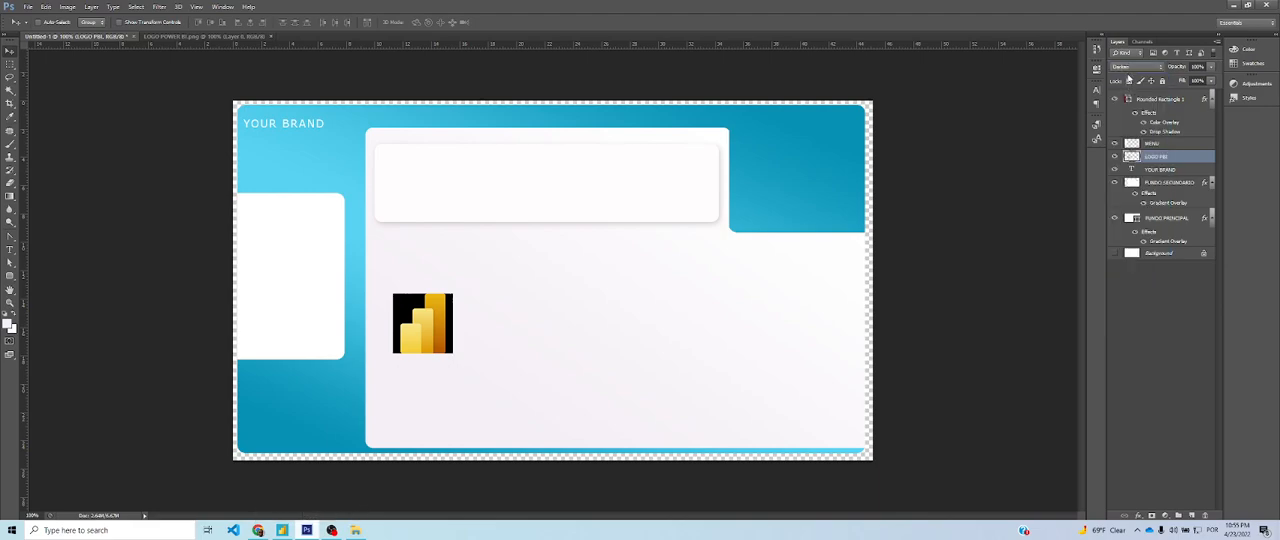
pyautogui.press('Down')
pyautogui.press('Down')
pyautogui.press('Down')
pyautogui.press('Down')
pyautogui.press('Down')
pyautogui.press('Down')
pyautogui.press('Down')
pyautogui.press('Down')
pyautogui.press('Down')
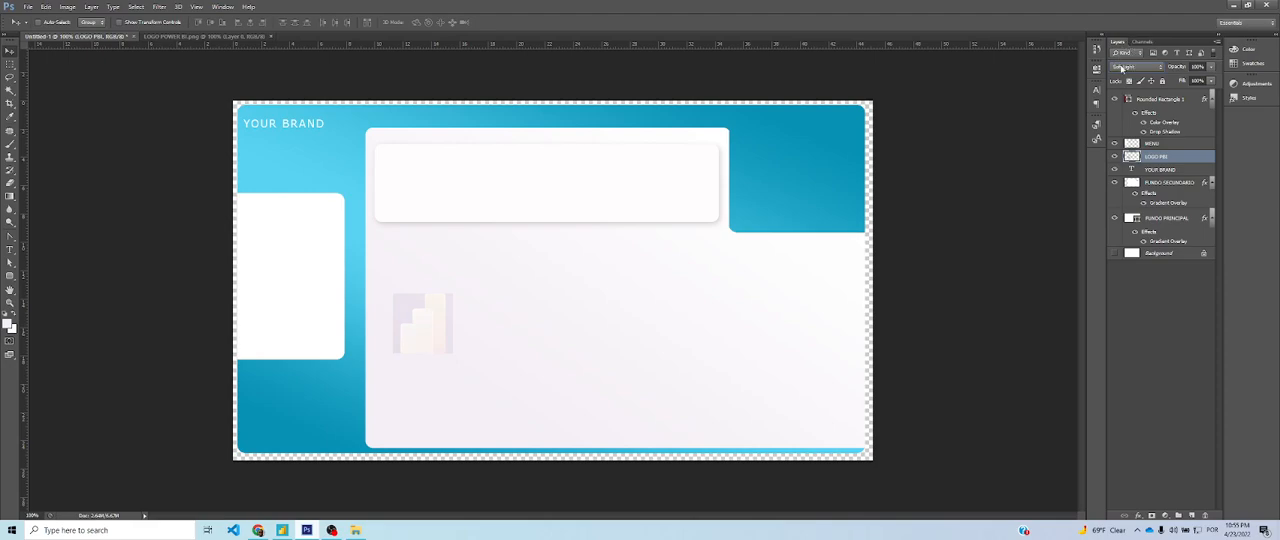
pyautogui.click(1122, 67)
pyautogui.click(1130, 80)
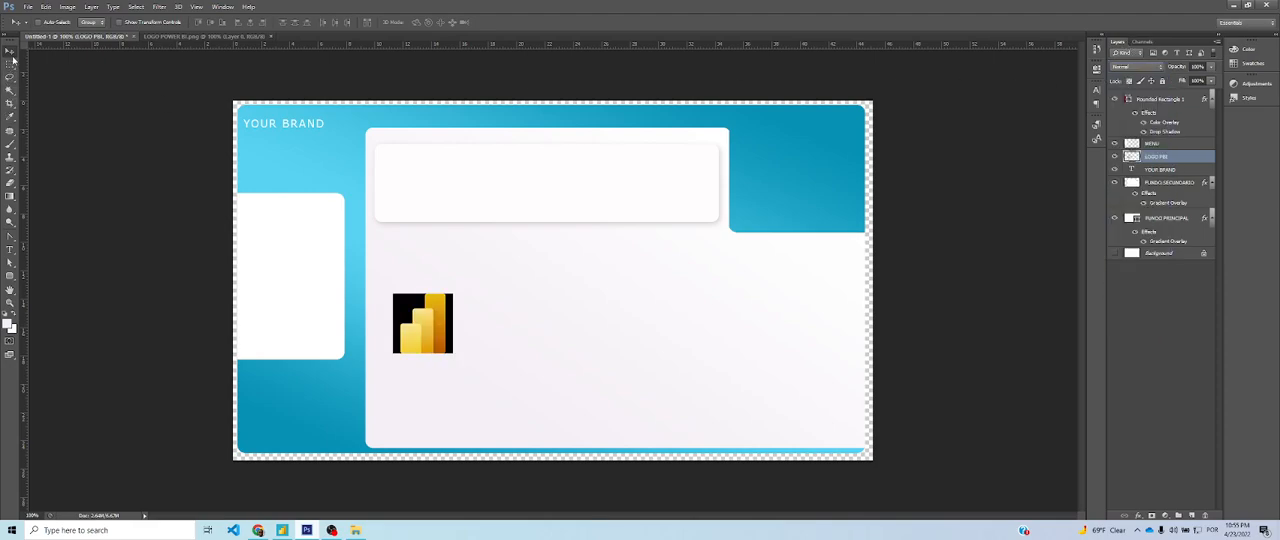
# Remove the black background on both sides of the Power BI logo with the Magic Wand and clear the selection
pyautogui.click(10, 90)
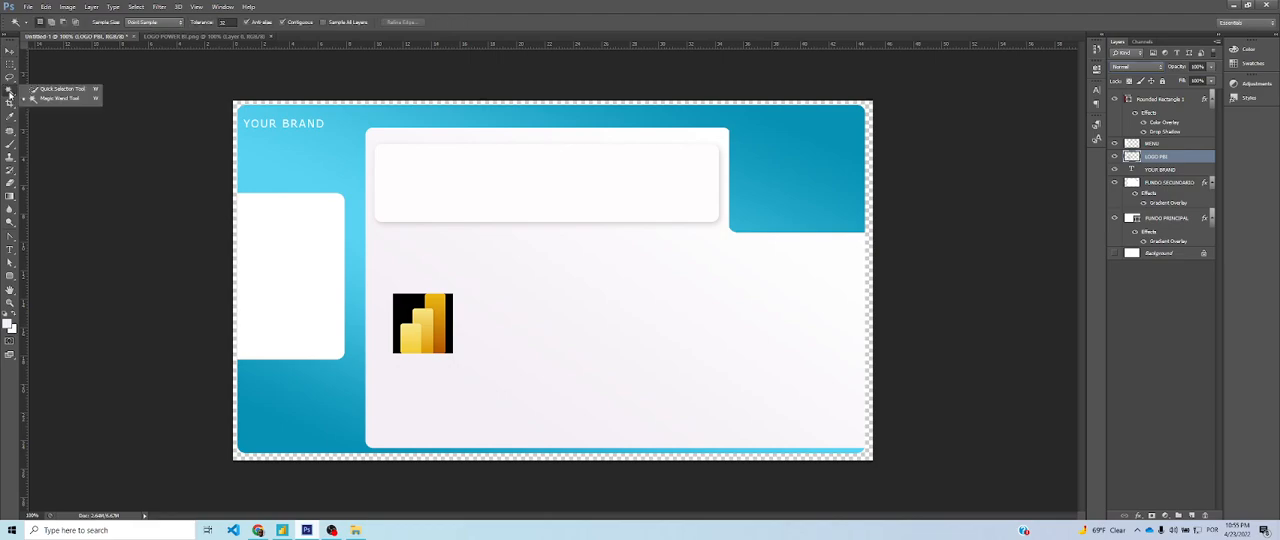
pyautogui.click(60, 100)
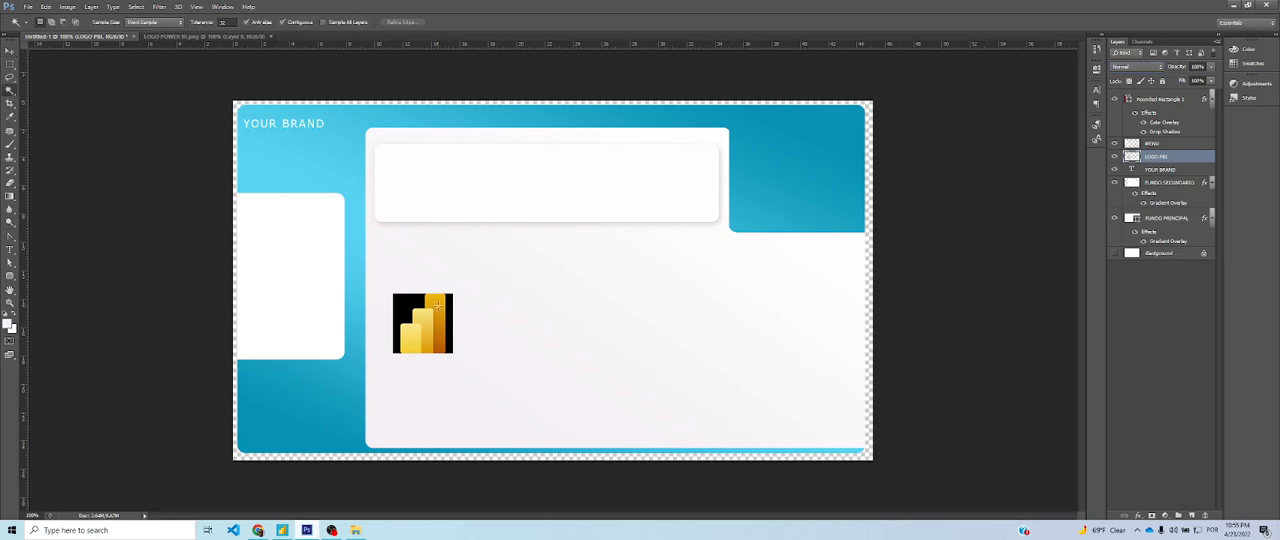
pyautogui.click(401, 311)
pyautogui.press('Delete')
pyautogui.click(448, 331)
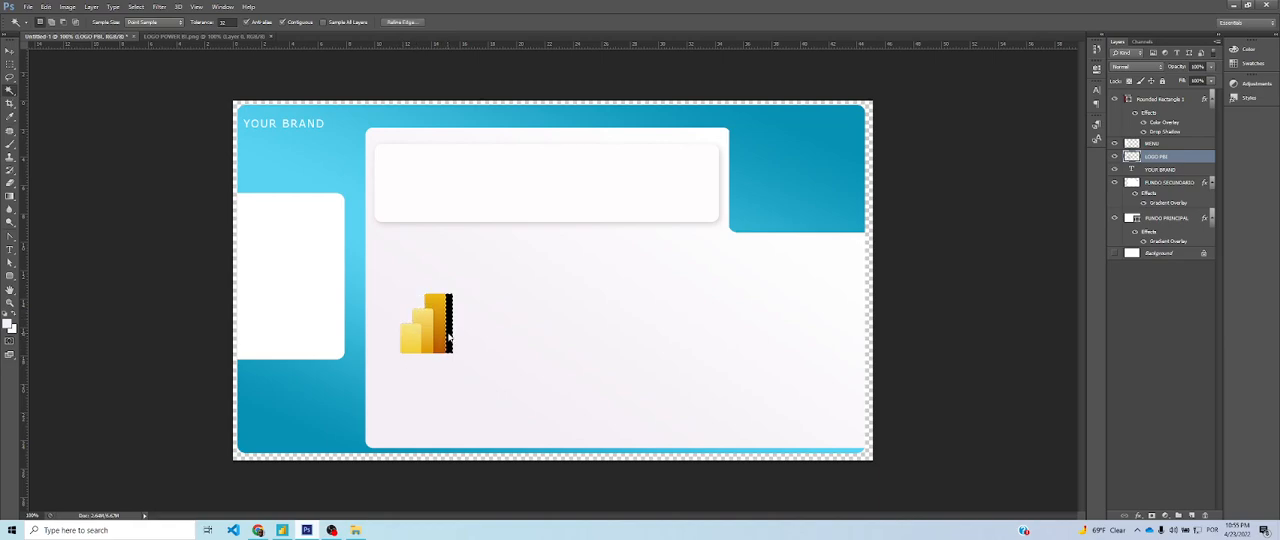
pyautogui.press('Delete')
pyautogui.click(10, 50)
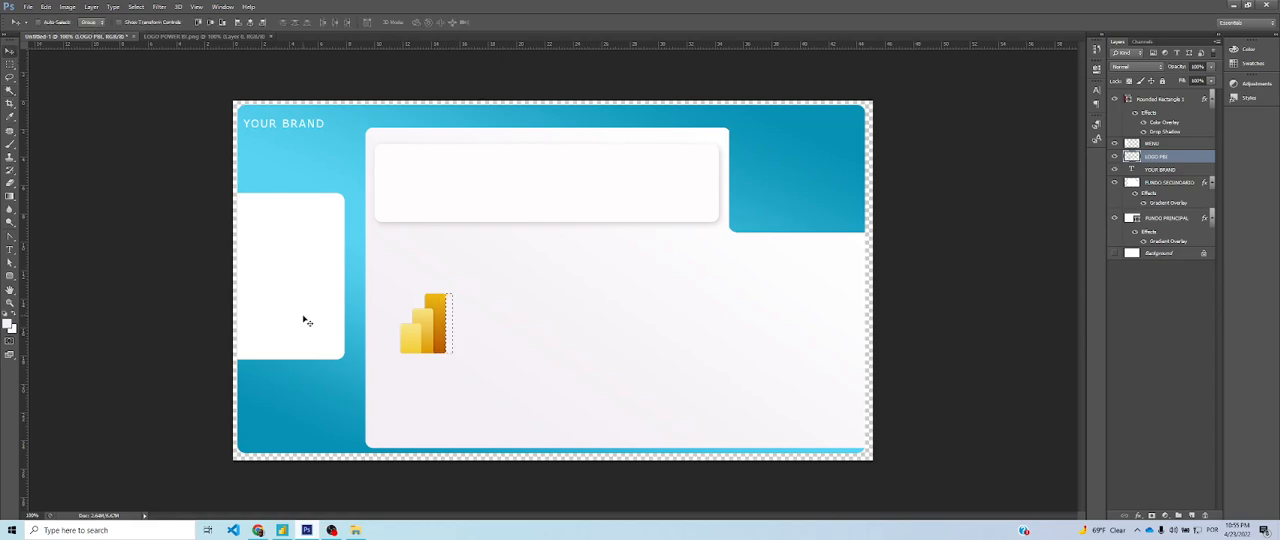
pyautogui.hotkey('ctrl', 'd')
# Scale the Power BI logo down to a small icon and place it just right of the YOUR BRAND text
pyautogui.moveTo(435, 346); pyautogui.dragTo(342, 121)
pyautogui.hotkey('ctrl', 't')
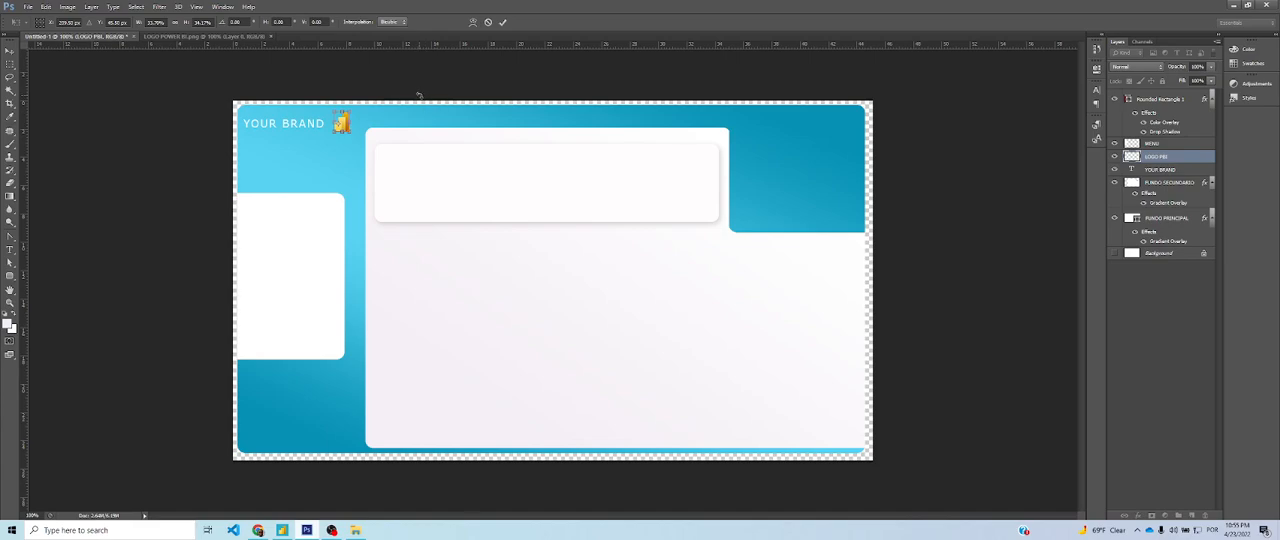
pyautogui.press('Return')
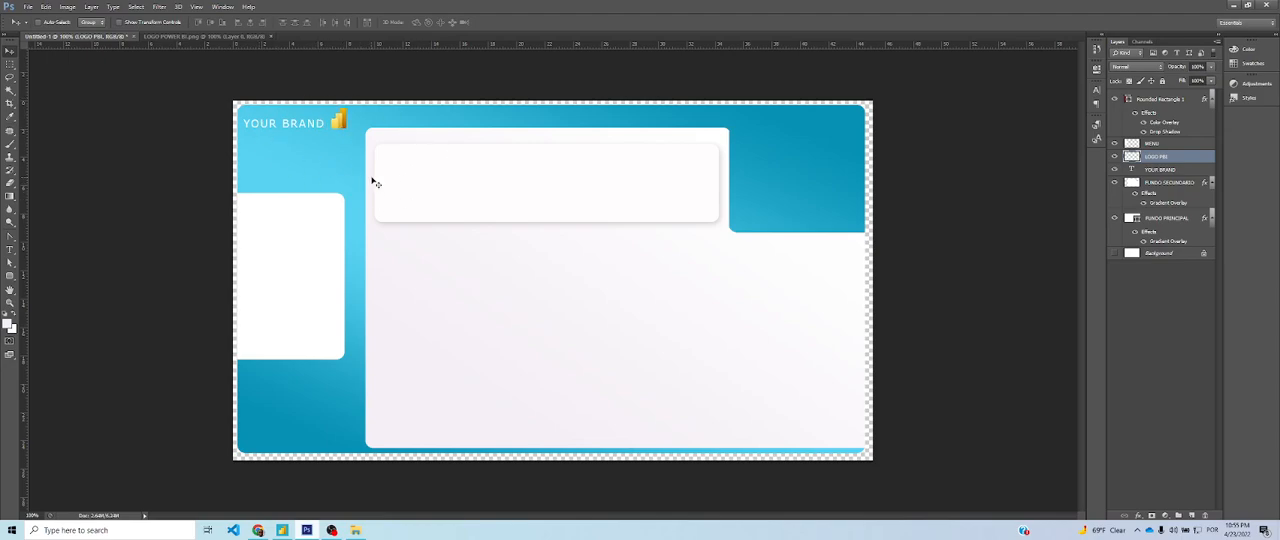
# Duplicate the YOUR BRAND text layer and rename the copy FILTROS
pyautogui.click(1190, 170)
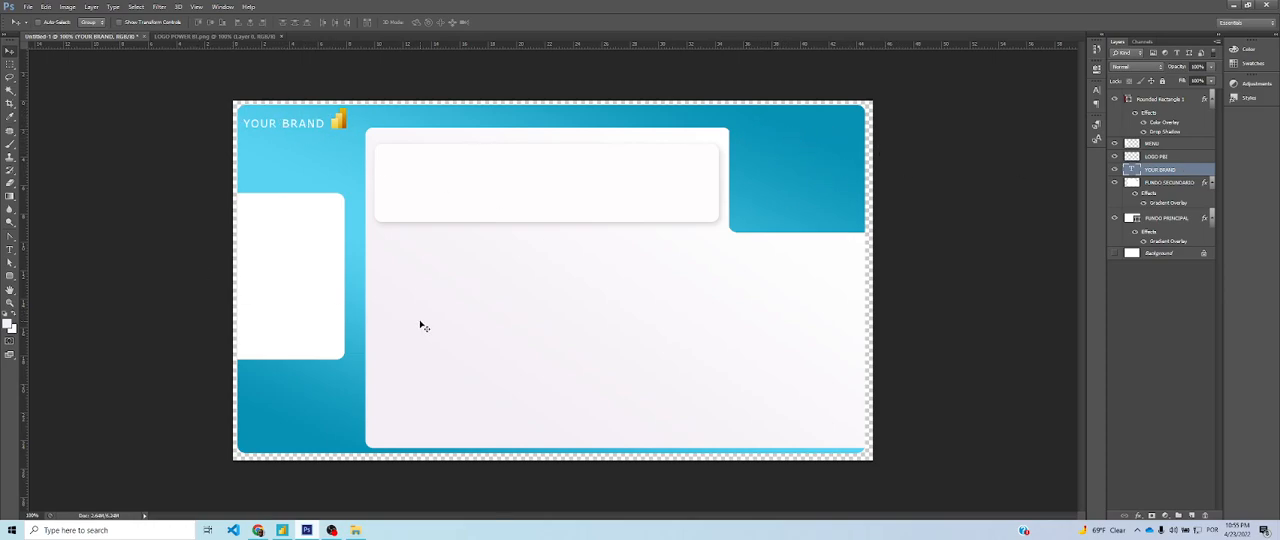
pyautogui.hotkey('ctrl', 'j')
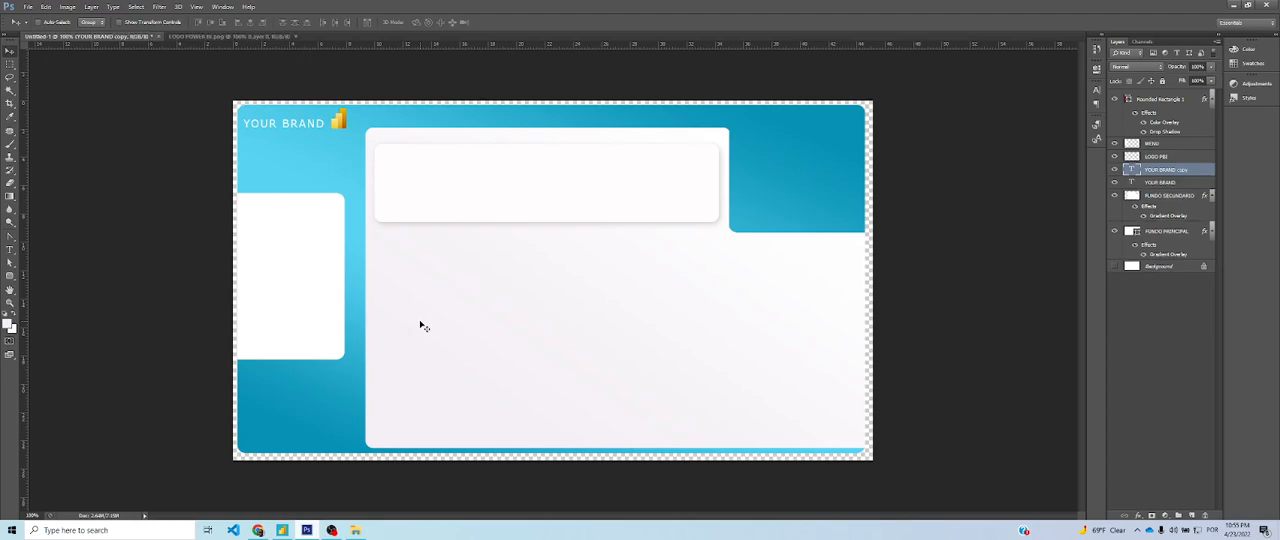
pyautogui.doubleClick(1172, 172)
pyautogui.write('PB')
pyautogui.press('Return')
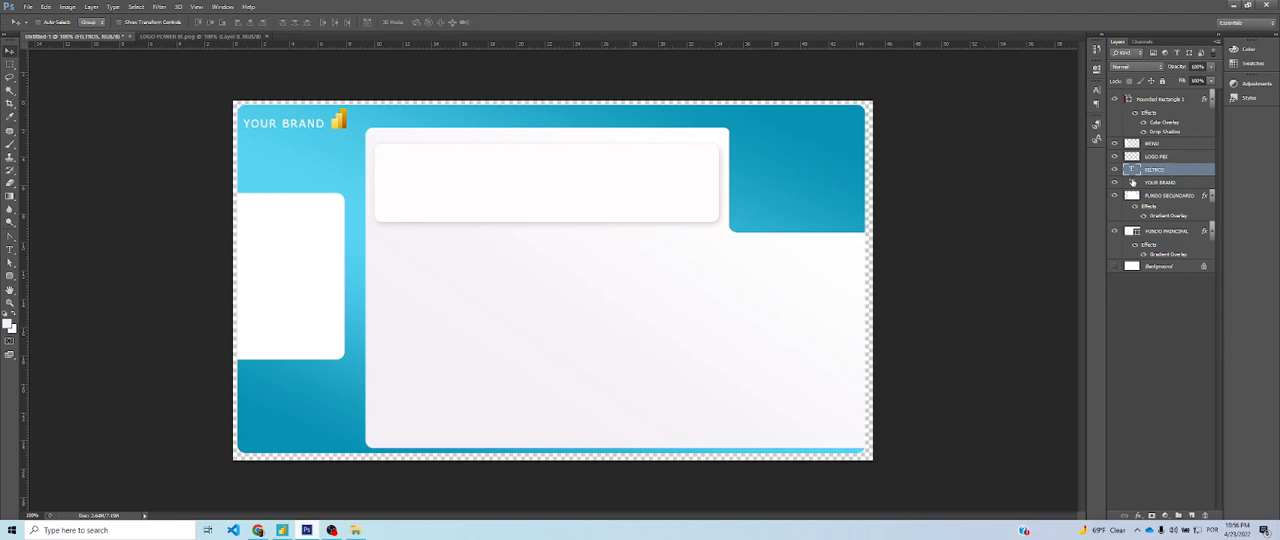
# Move the duplicated text onto the blue upper-right area of the background and change its wording to FILTERS
pyautogui.moveTo(283, 130); pyautogui.dragTo(784, 131)
pyautogui.click(10, 248)
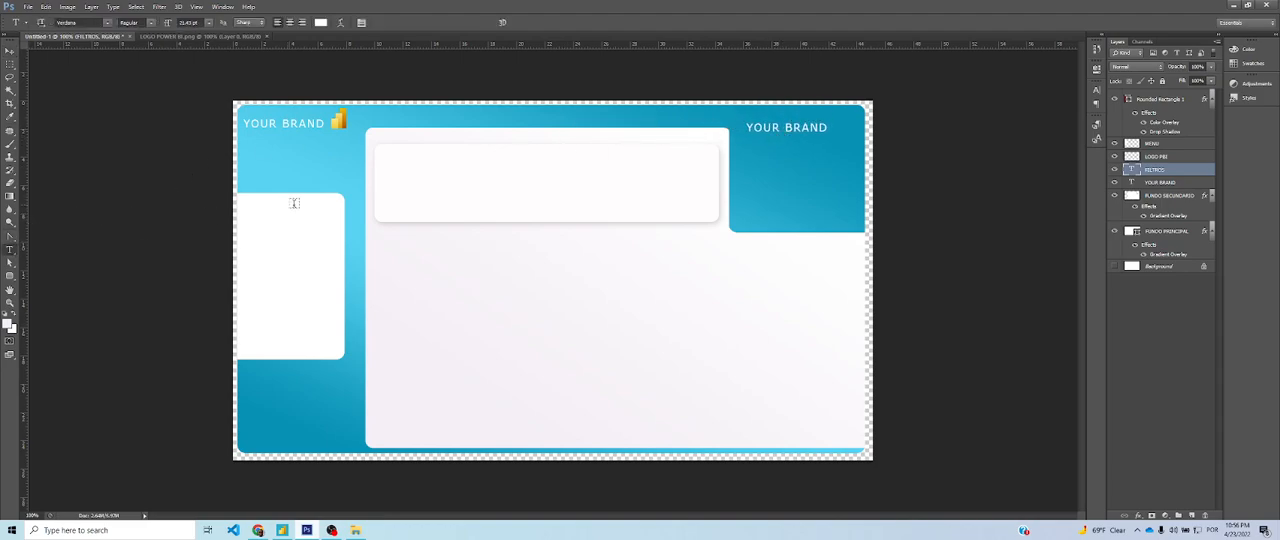
pyautogui.tripleClick(826, 128)
pyautogui.write('FILTERS')
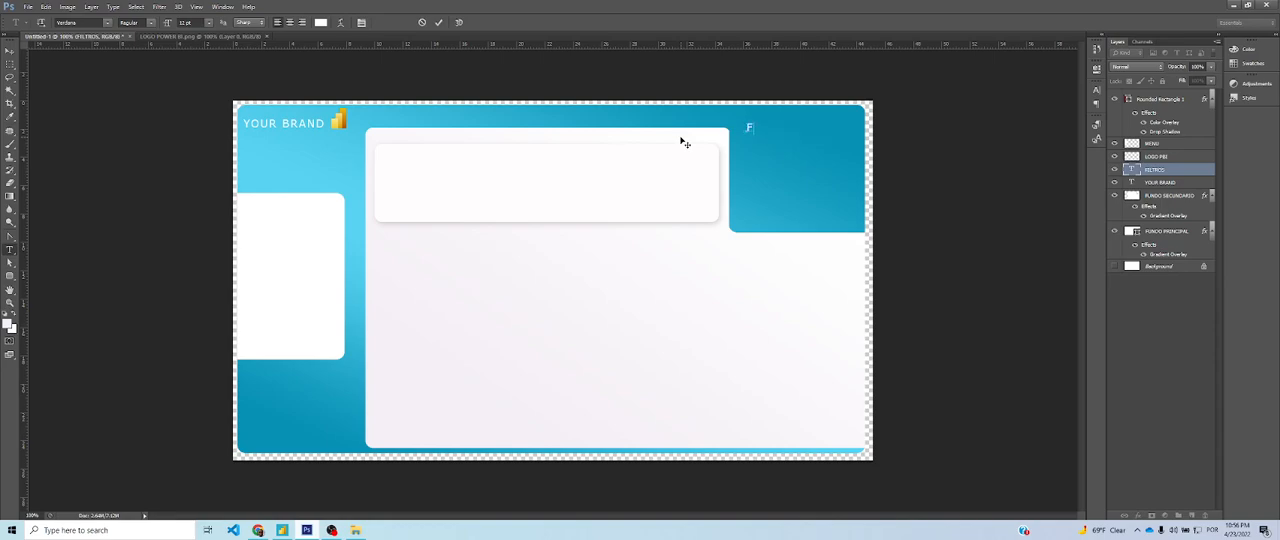
# Scale the FILTERS text down to a small heading and place it near the left edge of the blue upper-right area
pyautogui.click(9, 50)
pyautogui.hotkey('ctrl', 't')
pyautogui.moveTo(797, 133); pyautogui.dragTo(765, 136)
pyautogui.press('Return')
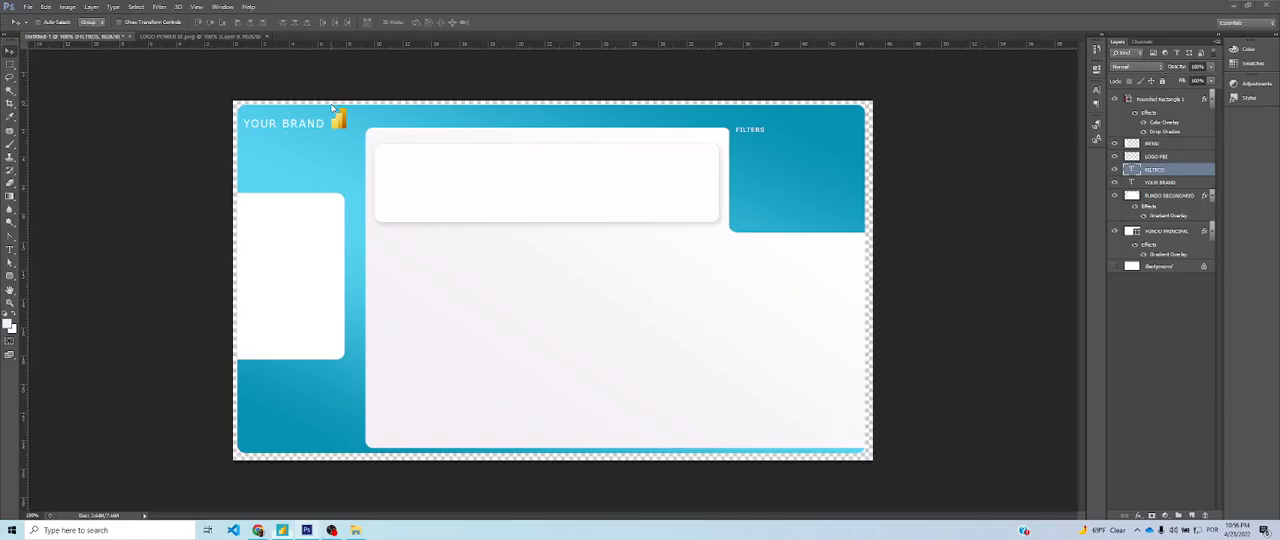
# Save a copy of the background as a PNG named FUNDO 2 in the AULA 1 folder, accepting the PNG options
pyautogui.hotkey('ctrl', 'alt', 's')
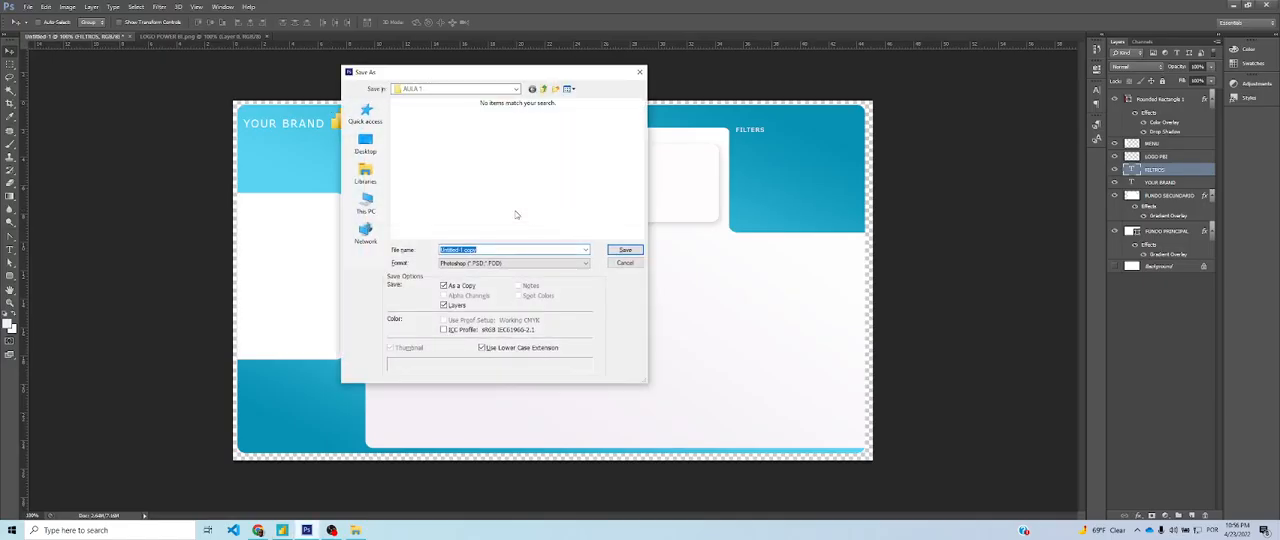
pyautogui.click(475, 264)
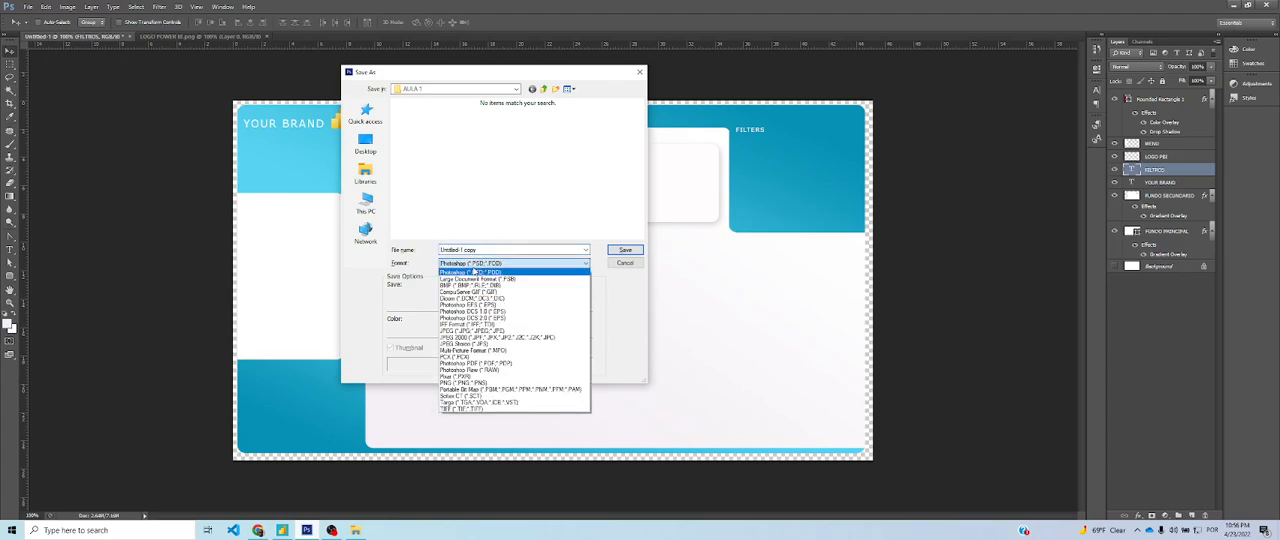
pyautogui.click(489, 376)
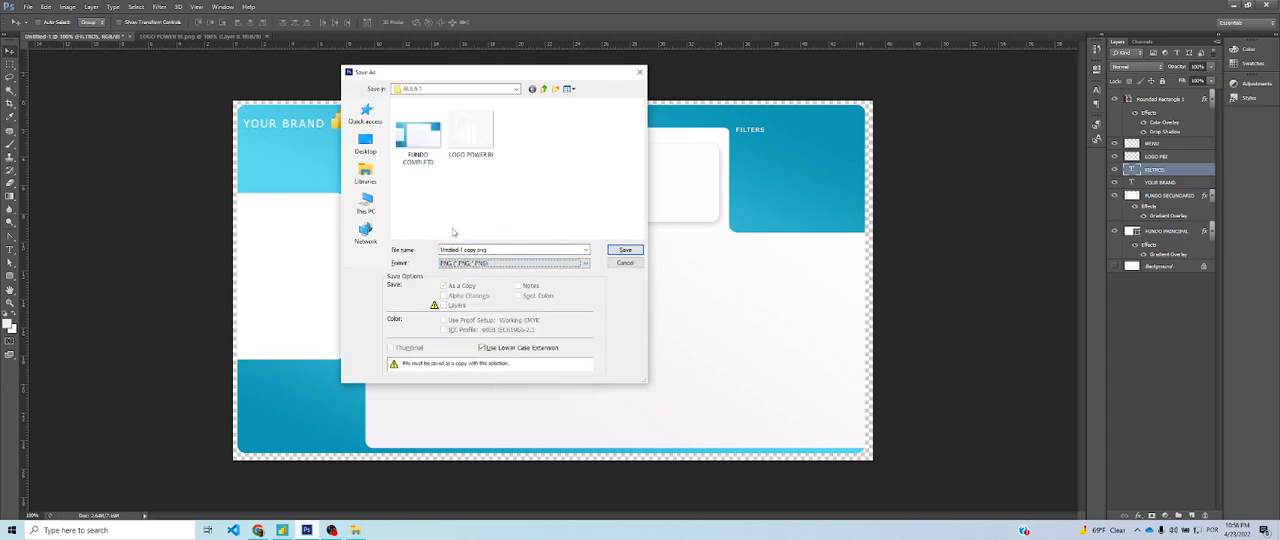
pyautogui.click(506, 249)
pyautogui.write('fu')
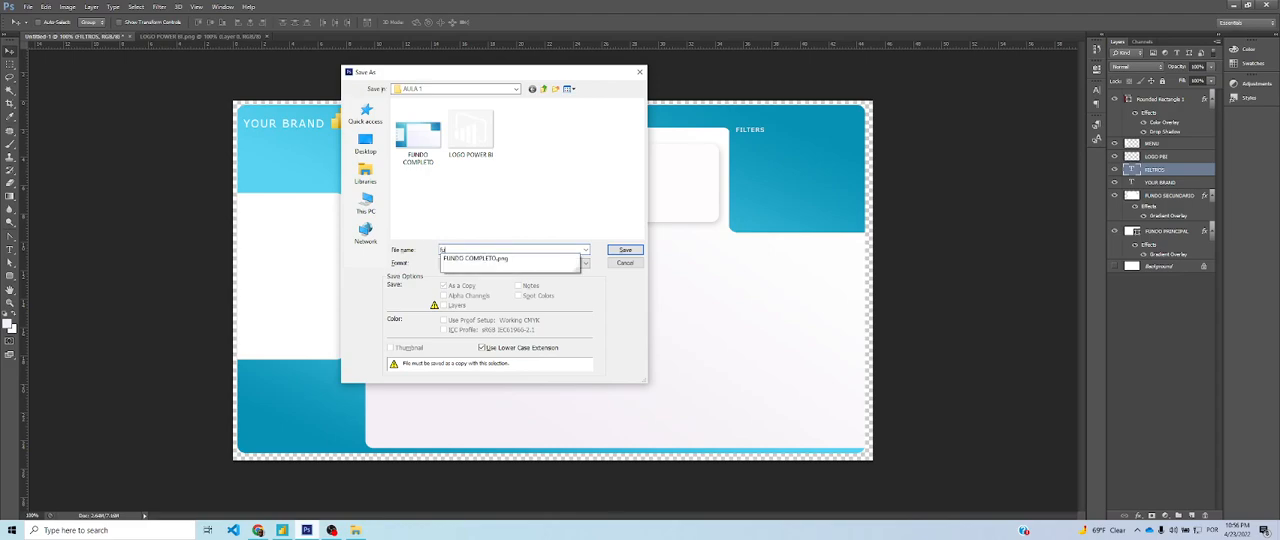
pyautogui.press('BackSpace')
pyautogui.press('BackSpace')
pyautogui.press('BackSpace')
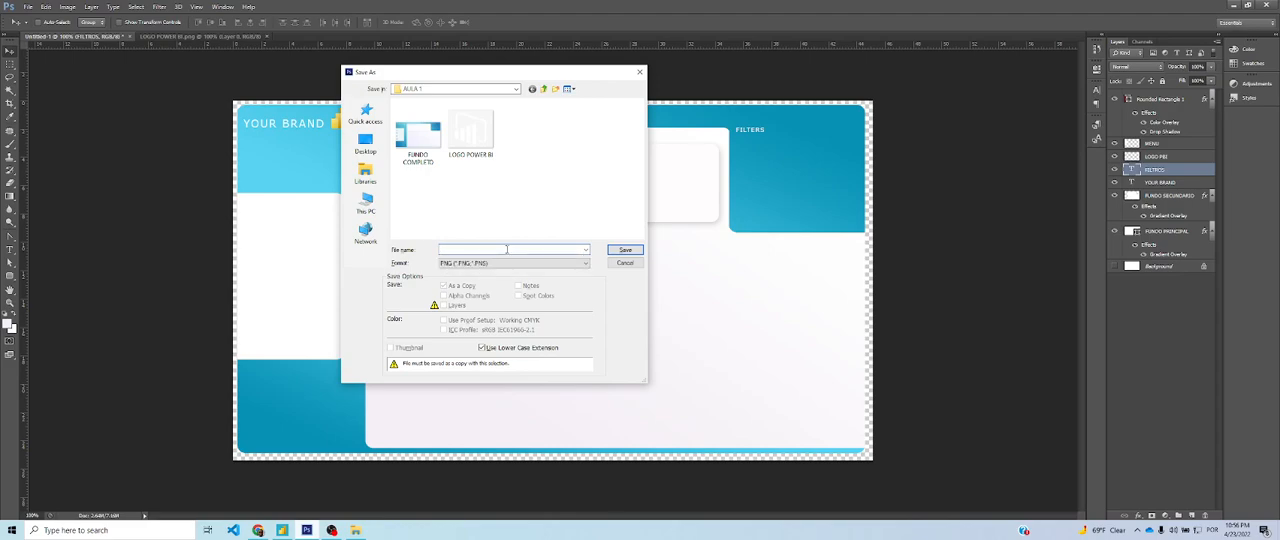
pyautogui.write('FUNDO 2')
pyautogui.click(634, 250)
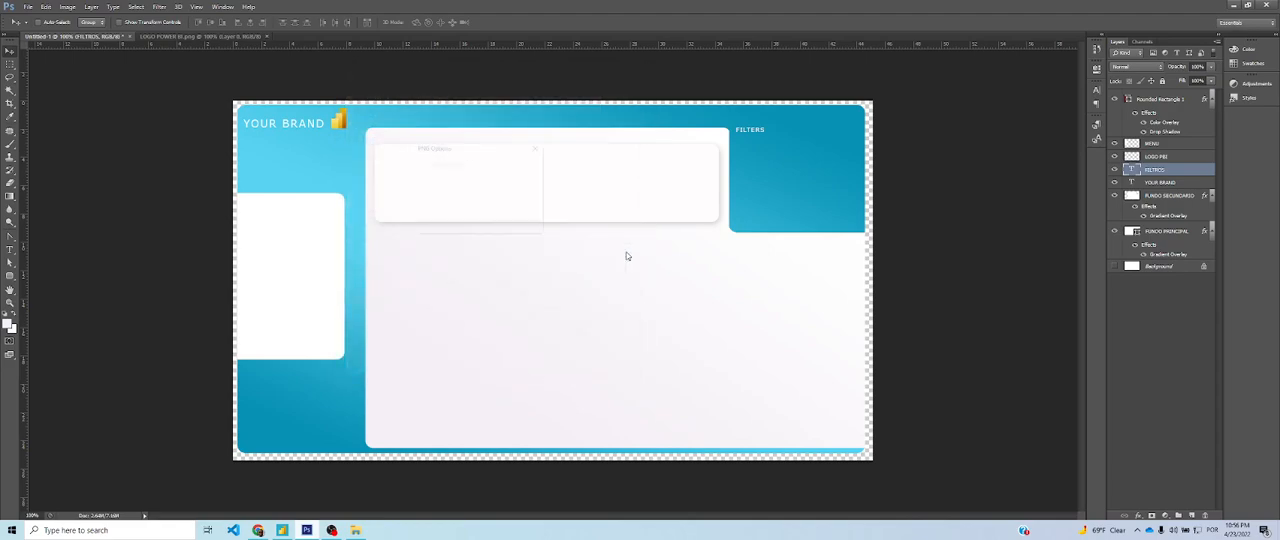
pyautogui.click(514, 166)
# Check the Analise Principal page in Power BI Desktop as the layout reference and return to Photoshop
pyautogui.hotkey('alt', 'Tab')
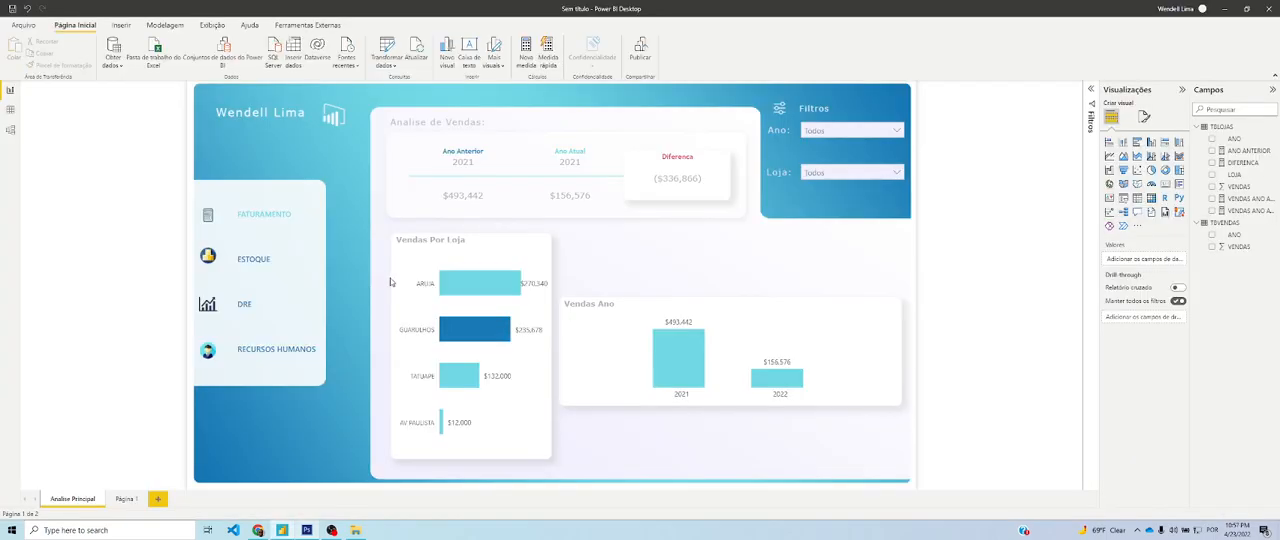
pyautogui.hotkey('alt', 'Tab')
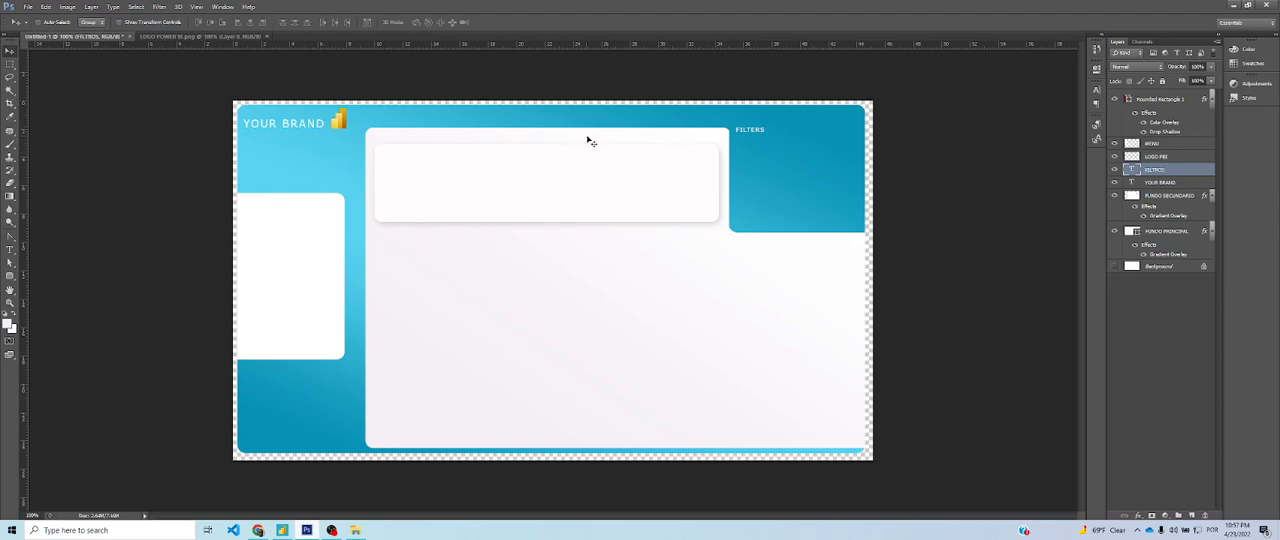
# In Power BI Desktop, set FUNDO 2 as the canvas background image of Página 1 with 0% transparency
pyautogui.hotkey('alt', 'Tab')
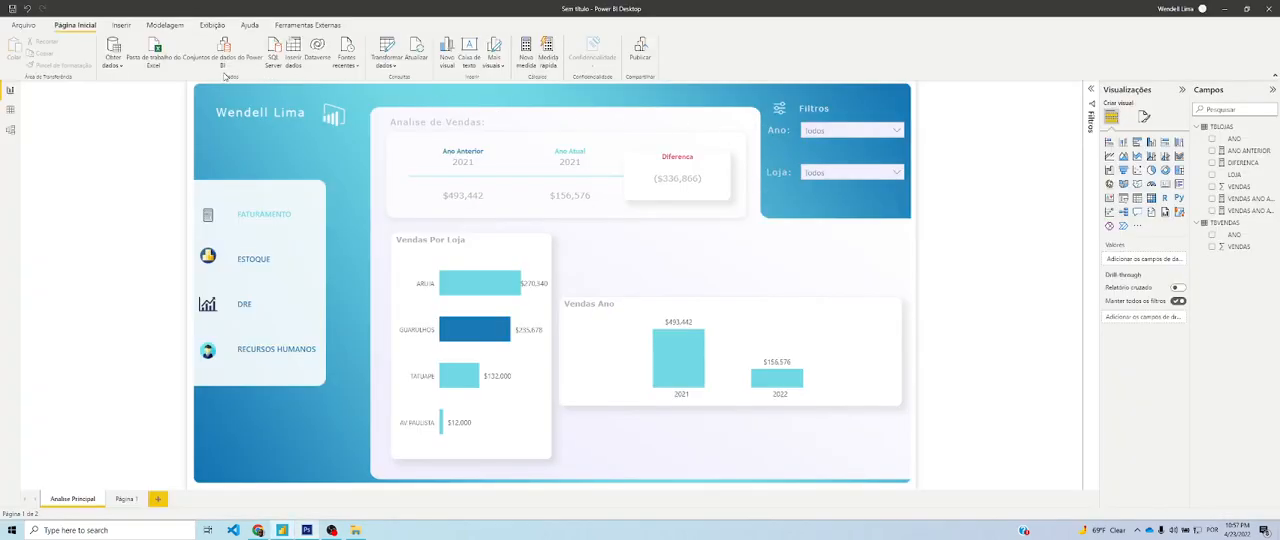
pyautogui.hotkey('alt', 'Tab')
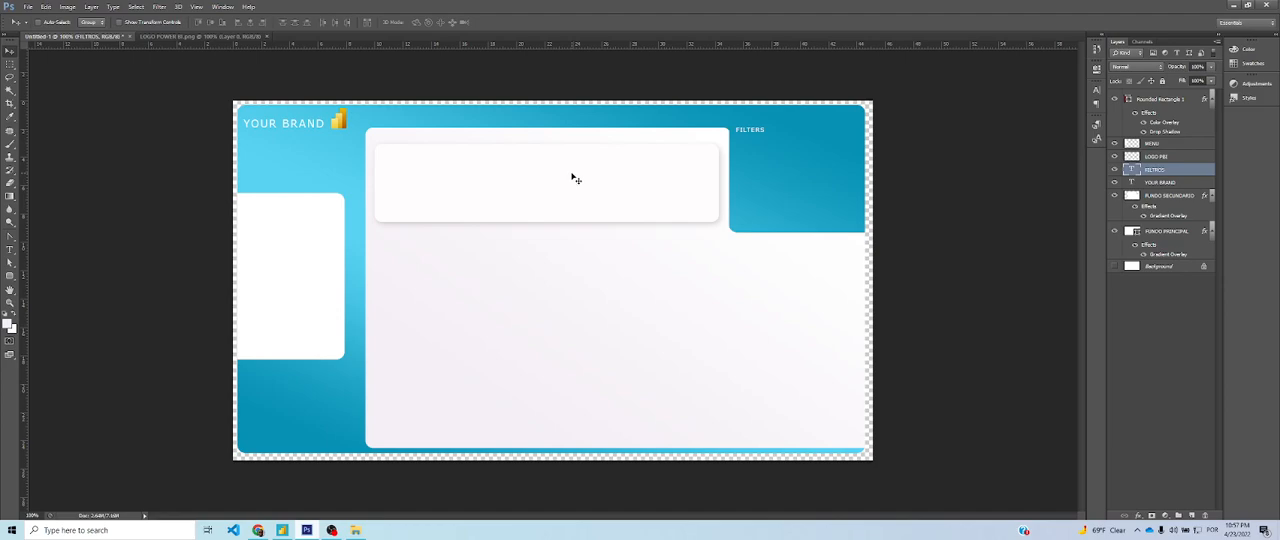
pyautogui.hotkey('alt', 'Tab')
pyautogui.hotkey('alt', 'Tab')
pyautogui.hotkey('alt', 'Tab')
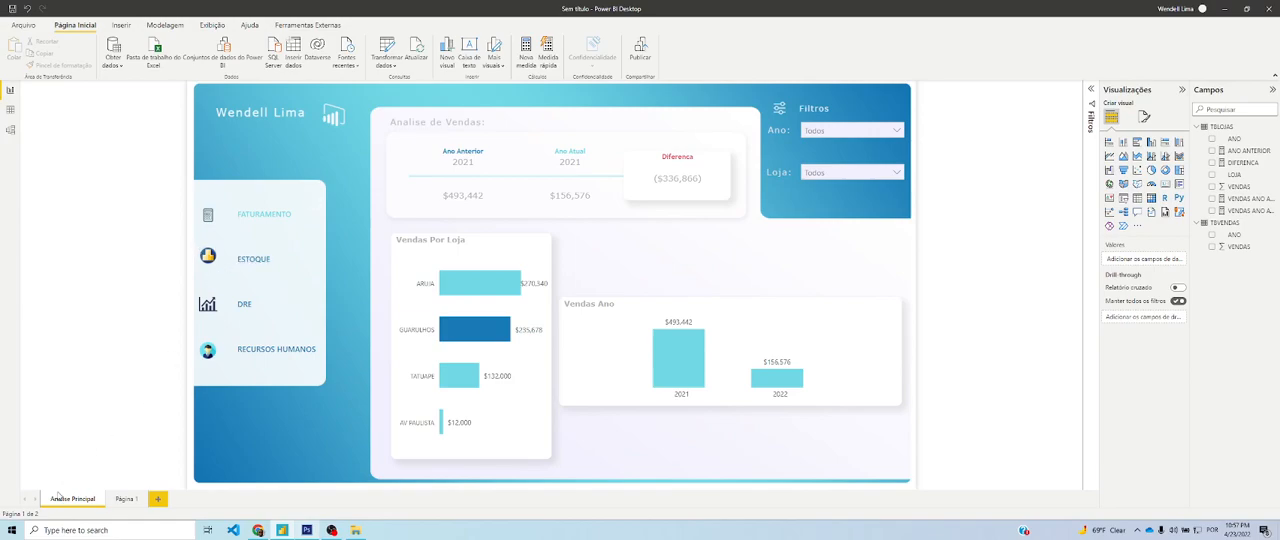
pyautogui.click(121, 502)
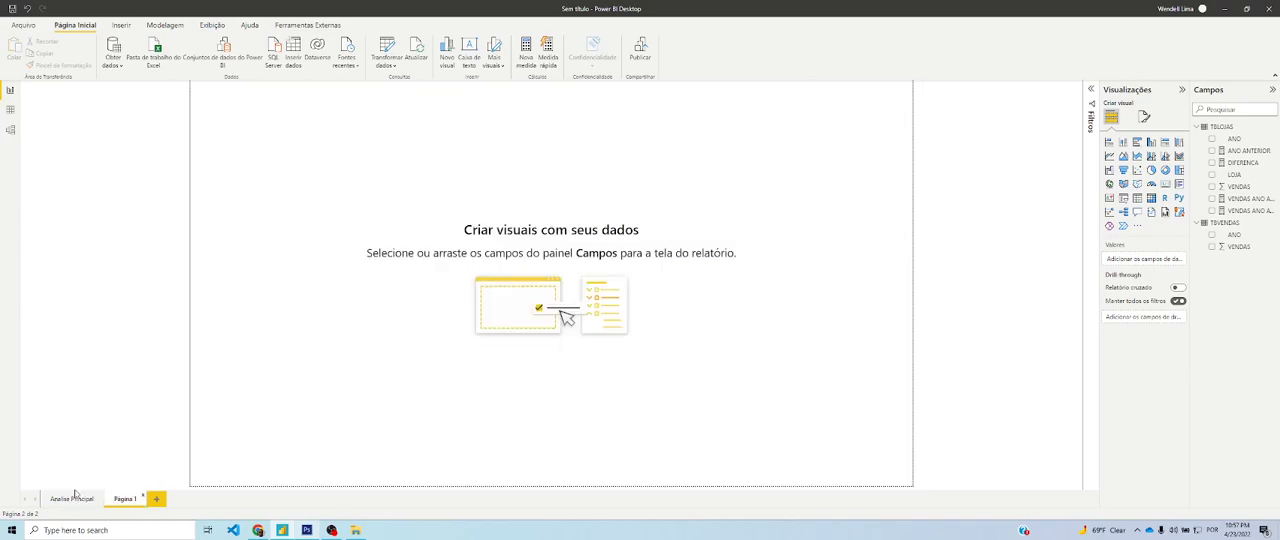
pyautogui.click(1144, 116)
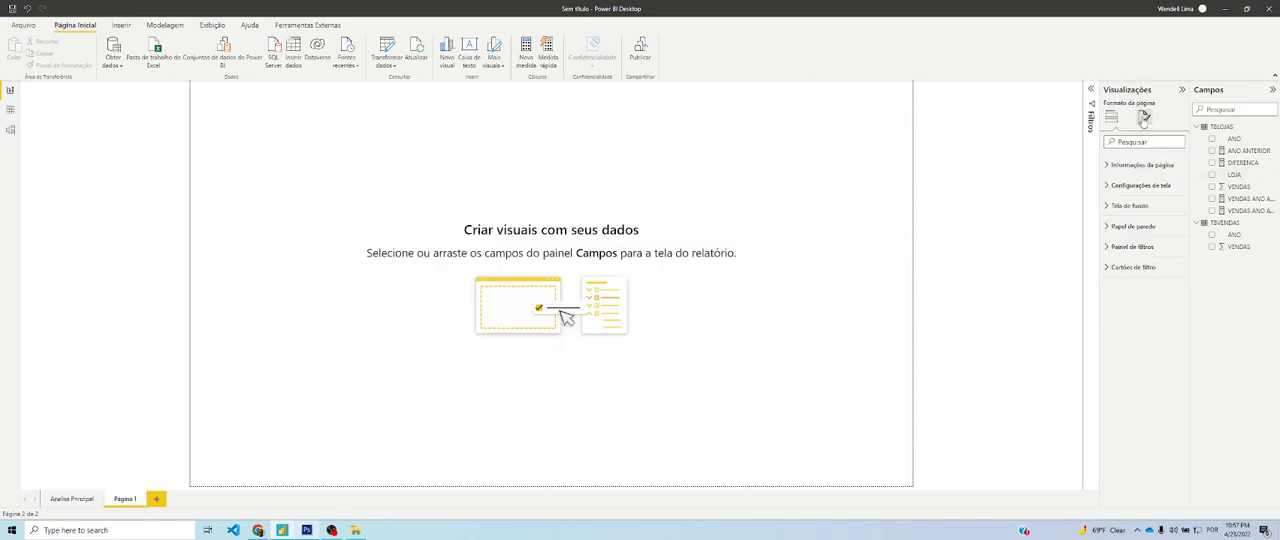
pyautogui.click(1125, 205)
pyautogui.click(1176, 262)
pyautogui.doubleClick(115, 90)
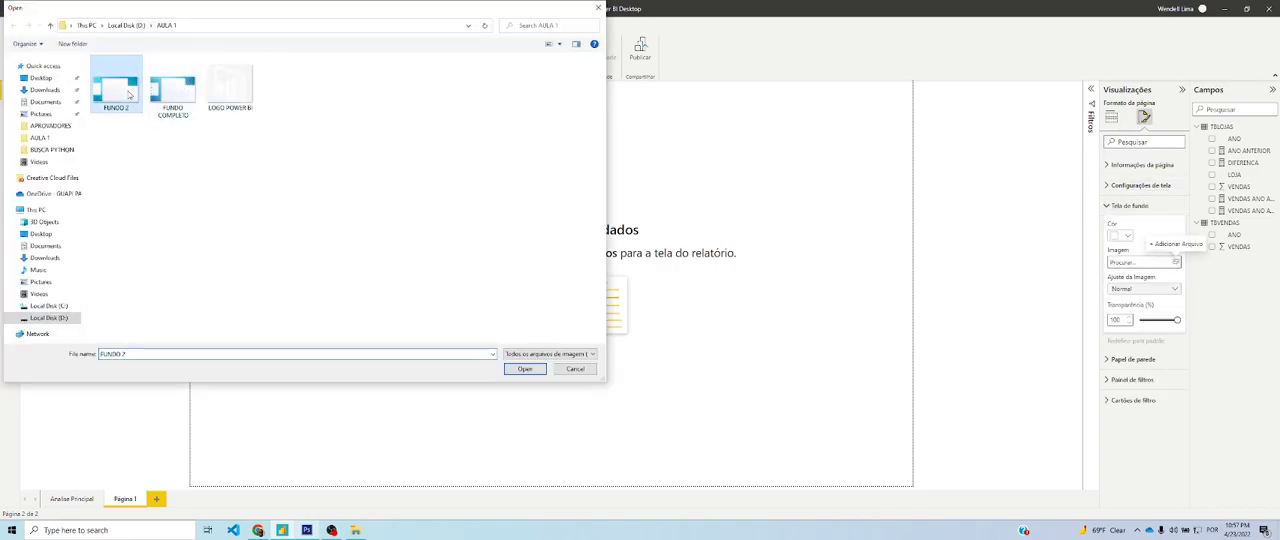
pyautogui.moveTo(1176, 319); pyautogui.dragTo(1140, 320)
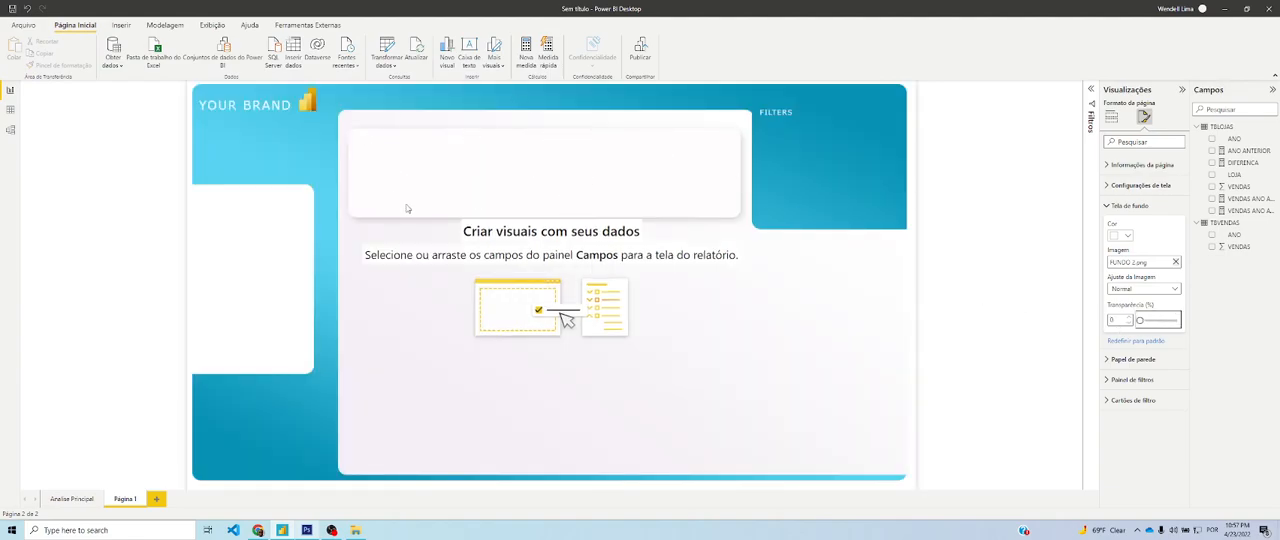
# After checking the Analise Principal page, return to Photoshop and set the MENU layer's opacity to 80%
pyautogui.click(75, 500)
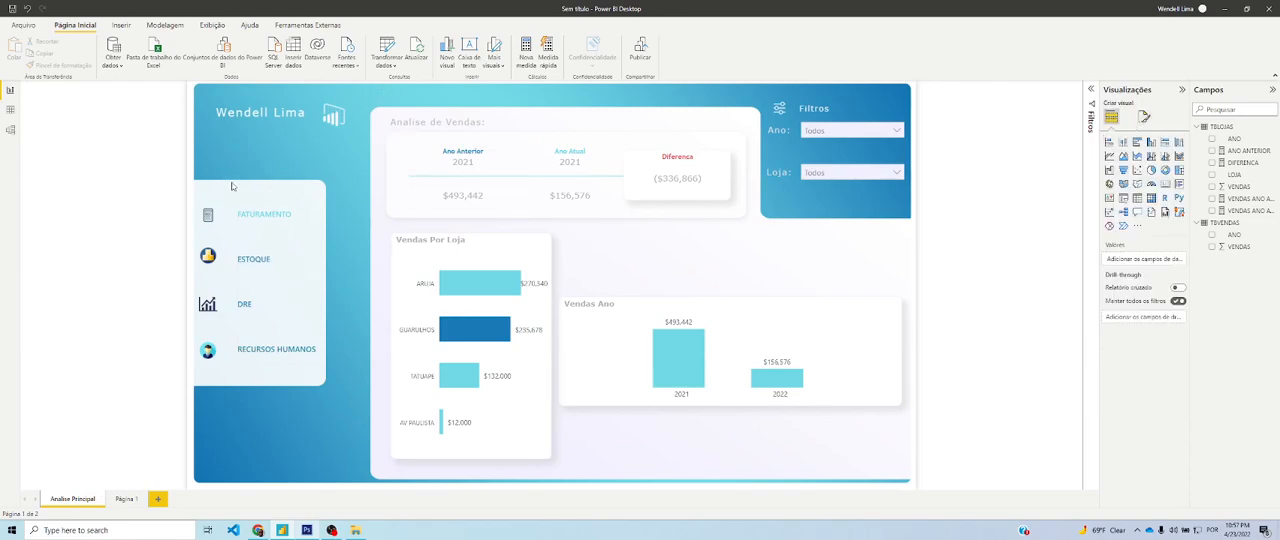
pyautogui.hotkey('alt', 'Tab')
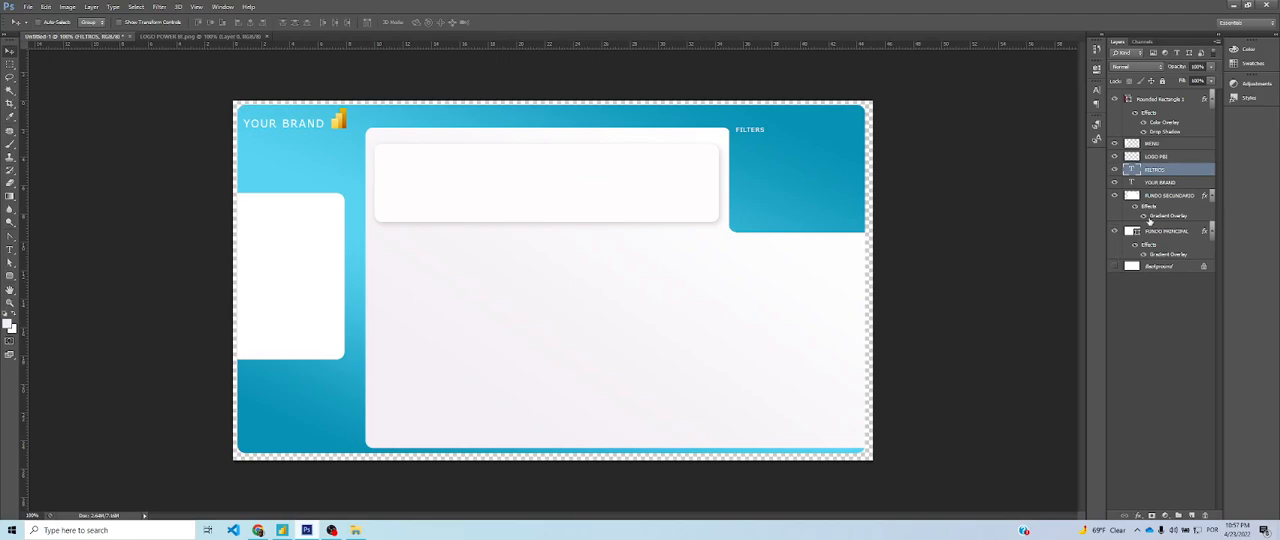
pyautogui.click(1152, 144)
pyautogui.click(1115, 143)
pyautogui.click(1115, 143)
pyautogui.click(1115, 143)
pyautogui.click(1115, 143)
pyautogui.moveTo(1178, 68); pyautogui.dragTo(1174, 67)
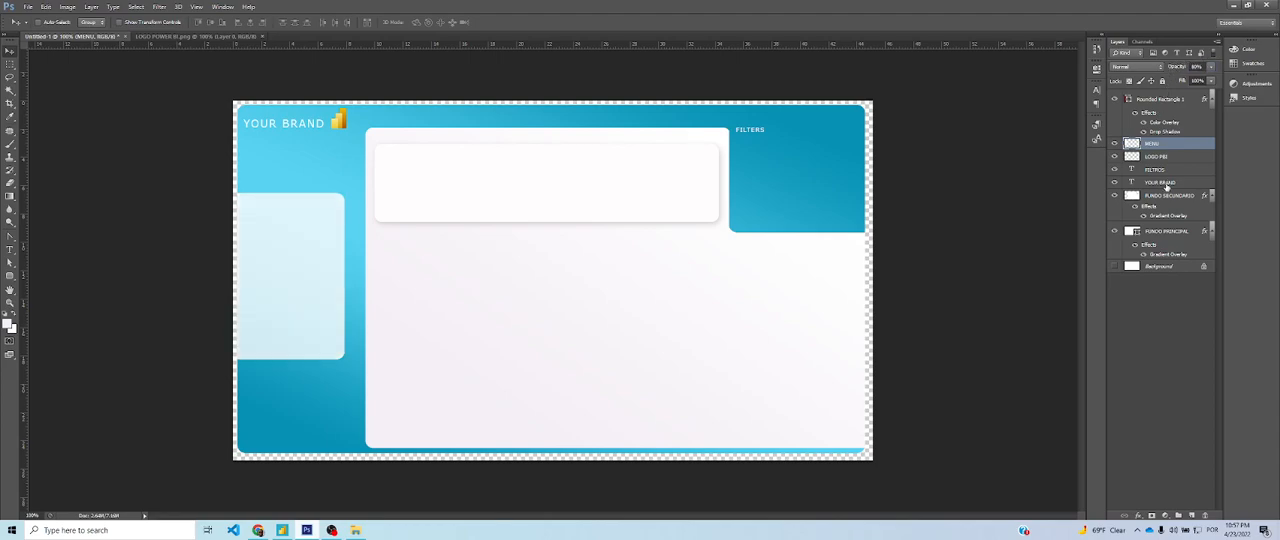
# Reduce the FUNDO SECUNDARIO layer's opacity to 94%
pyautogui.click(1168, 195)
pyautogui.moveTo(1176, 66); pyautogui.dragTo(1178, 66)
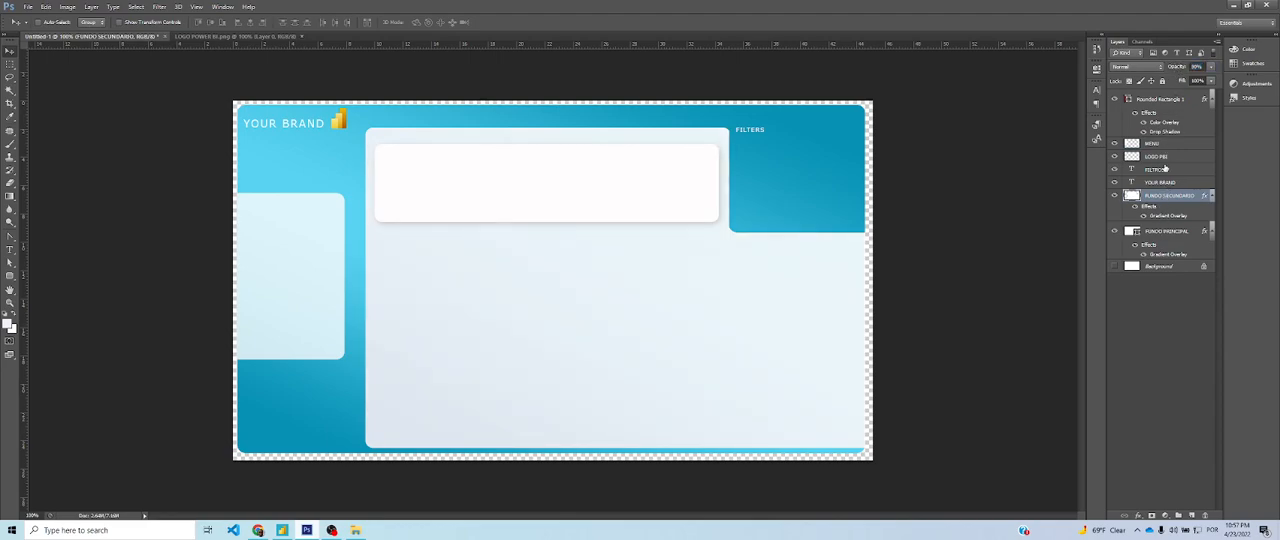
pyautogui.click(1160, 144)
pyautogui.click(1145, 157)
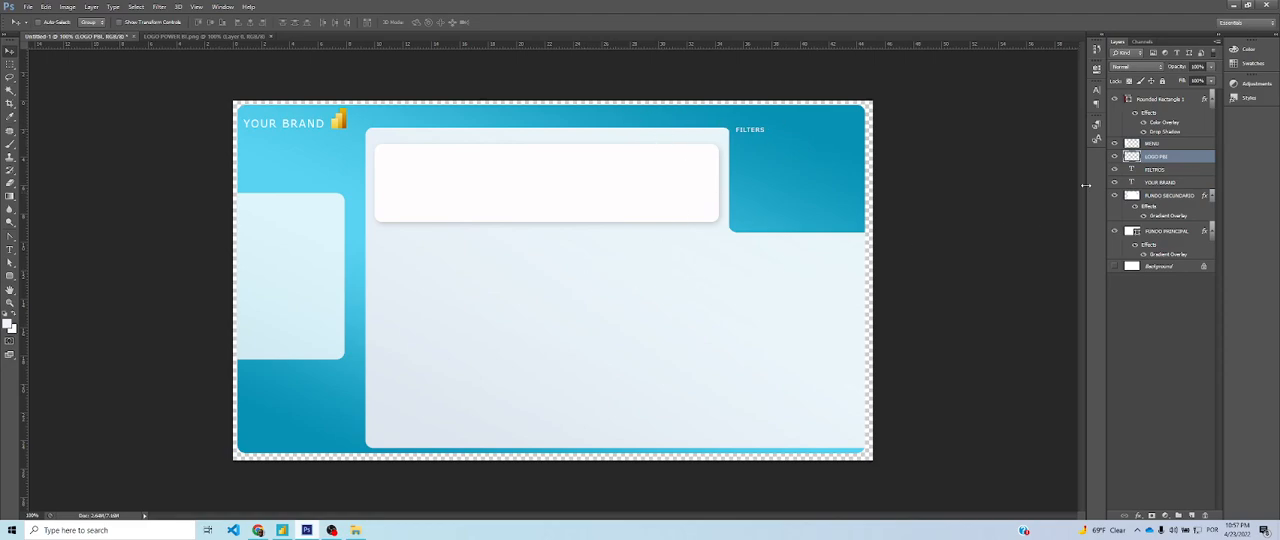
pyautogui.click(1167, 197)
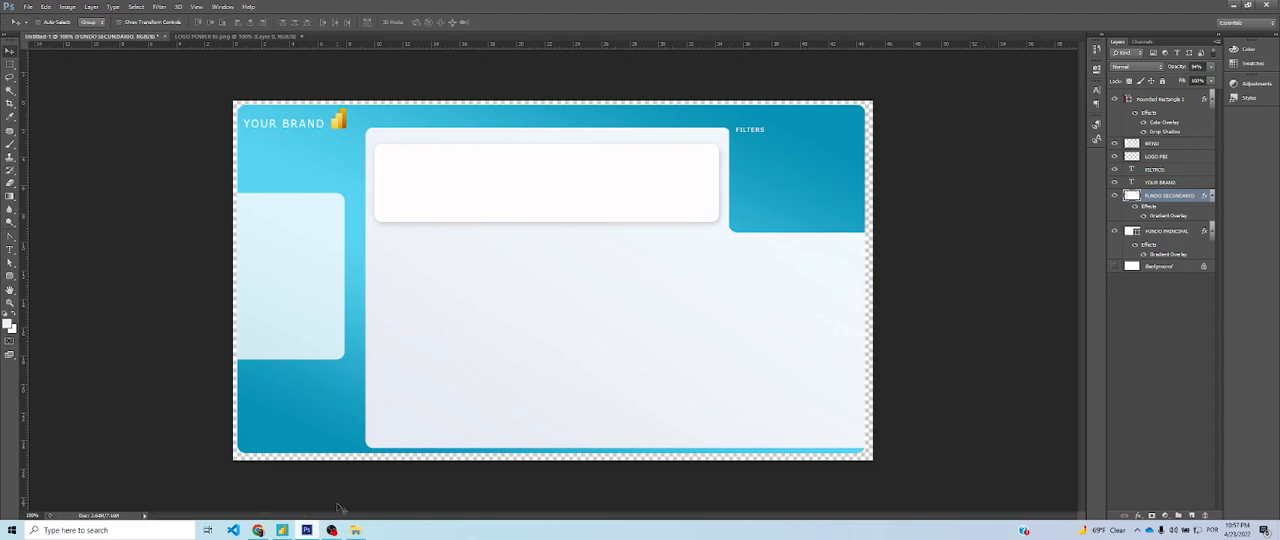
# Save the background as a PNG in the AULA 1 folder, overwriting FUNDO 2 and accepting the PNG options
pyautogui.hotkey('ctrl', 'shift', 's')
pyautogui.click(500, 263)
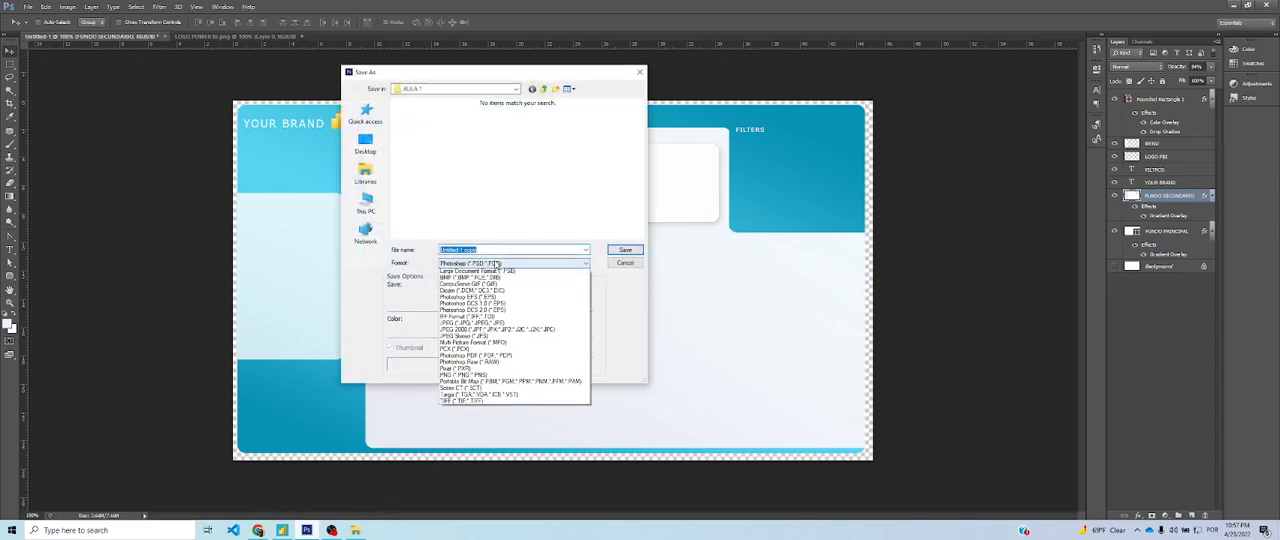
pyautogui.click(500, 380)
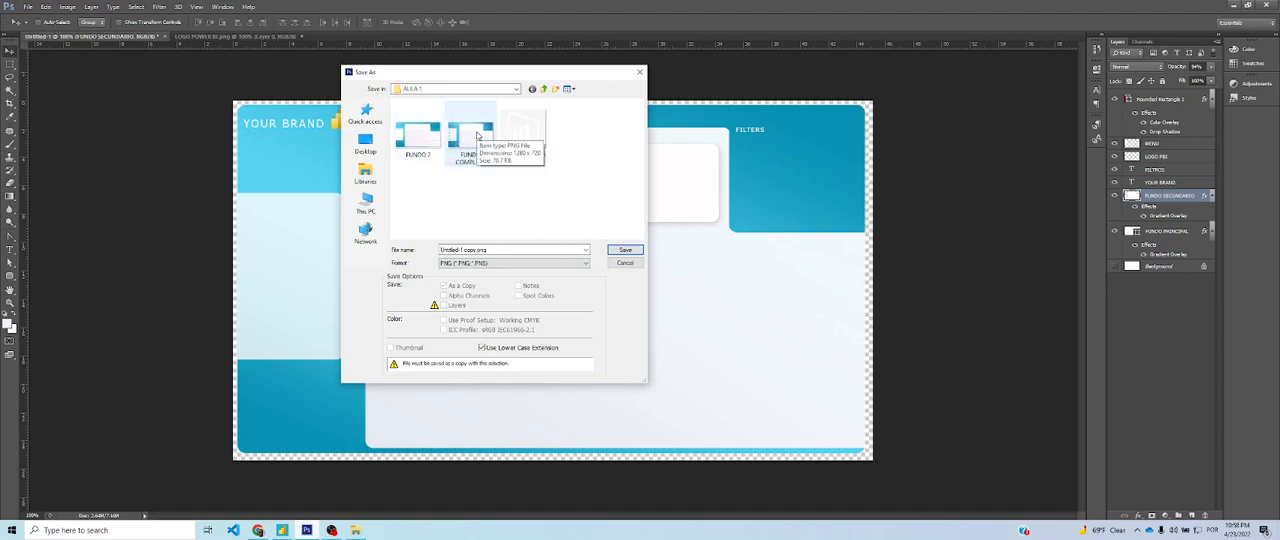
pyautogui.click(418, 135)
pyautogui.click(625, 249)
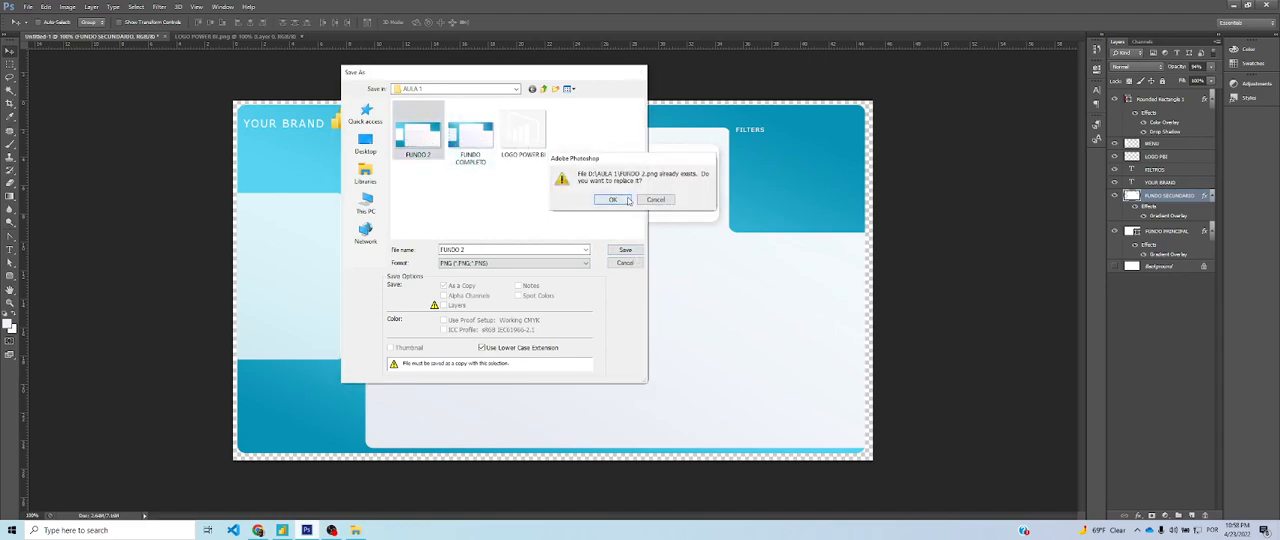
pyautogui.click(612, 199)
pyautogui.click(522, 167)
# In Power BI Desktop, replace the Analise Principal page's canvas background image with FUNDO 2
pyautogui.hotkey('alt', 'Tab')
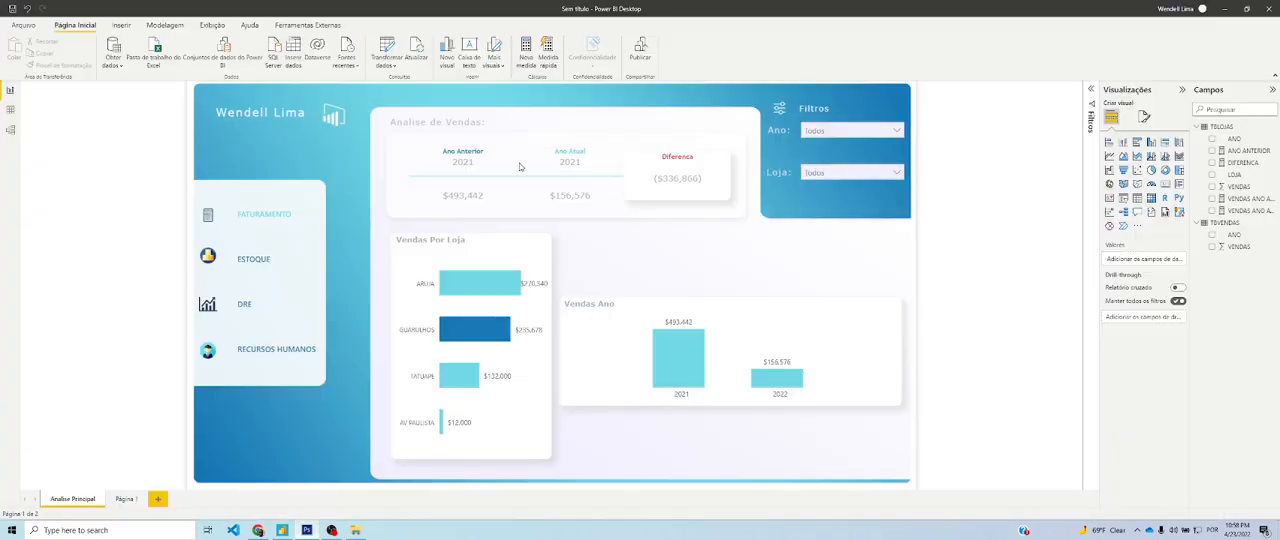
pyautogui.click(1143, 117)
pyautogui.click(1143, 186)
pyautogui.click(1146, 190)
pyautogui.click(1130, 205)
pyautogui.click(1176, 262)
pyautogui.click(1176, 262)
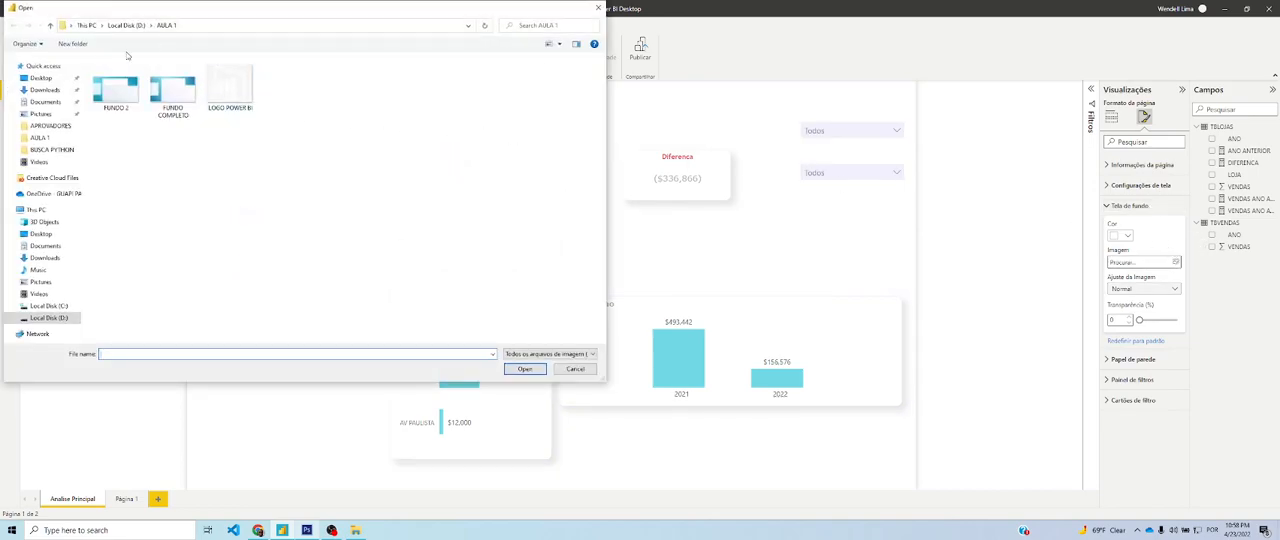
pyautogui.doubleClick(118, 97)
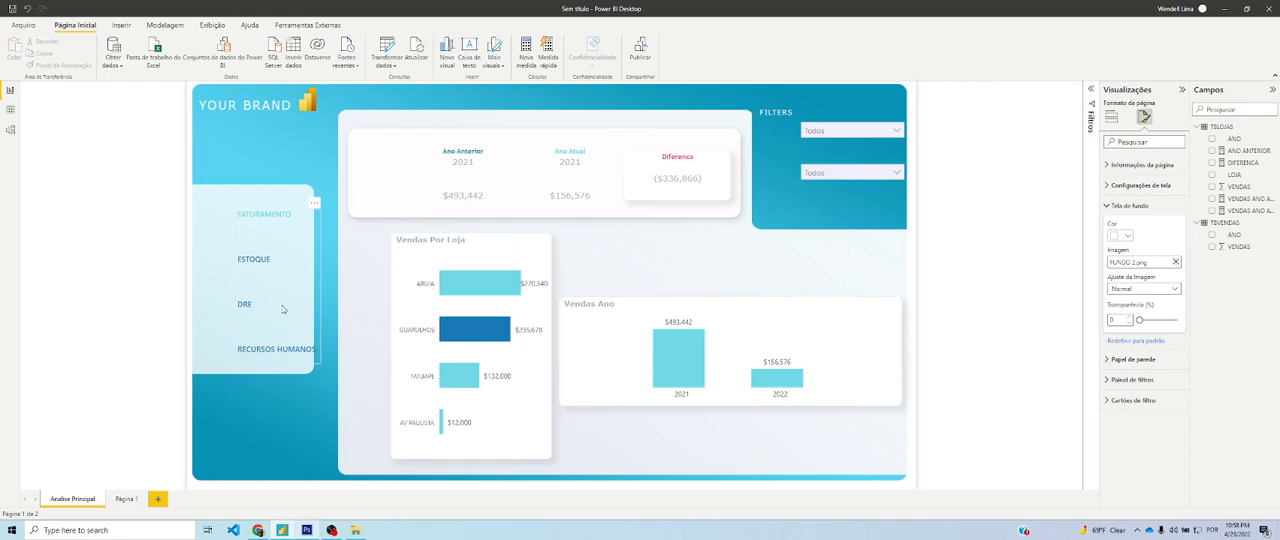
# Shift the menu buttons, filter slicers and Vendas Por Loja chart left to line up with the new background's panels
pyautogui.click(312, 323)
pyautogui.moveTo(312, 323); pyautogui.dragTo(270, 313)
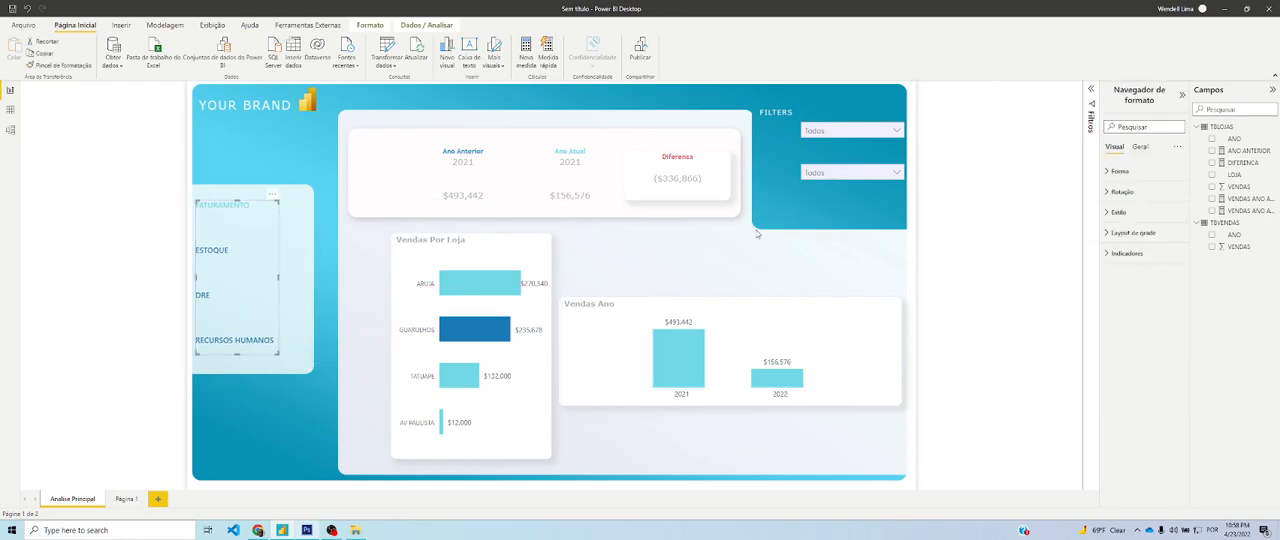
pyautogui.click(828, 169)
pyautogui.click(829, 120)
pyautogui.click(829, 126)
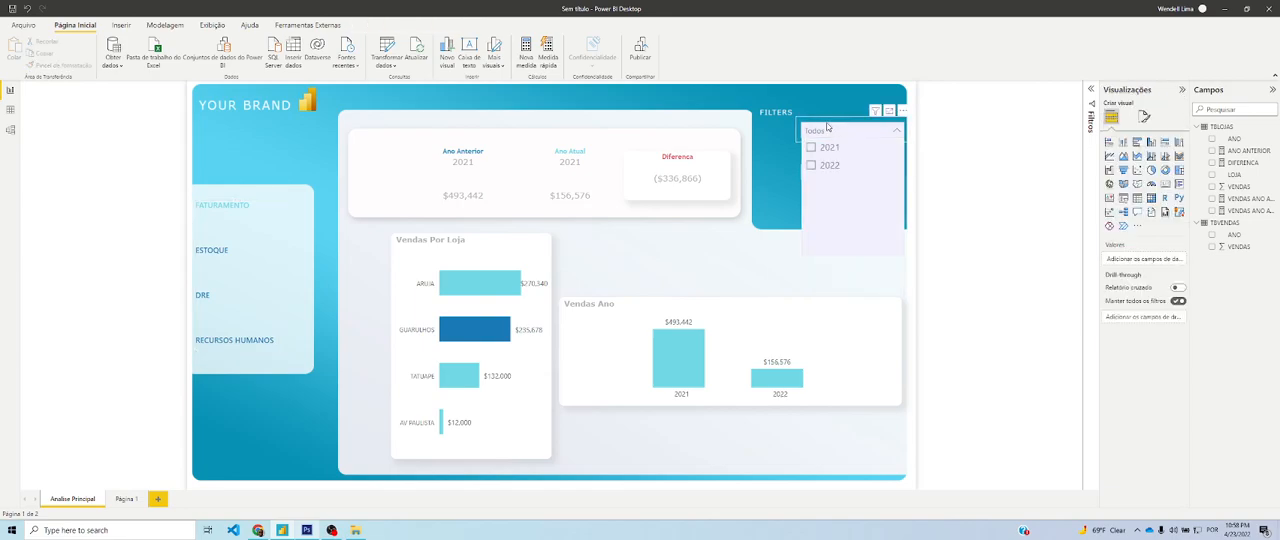
pyautogui.click(797, 142)
pyautogui.moveTo(797, 141); pyautogui.dragTo(764, 173)
pyautogui.click(797, 175)
pyautogui.moveTo(908, 175); pyautogui.dragTo(872, 174)
pyautogui.moveTo(549, 265); pyautogui.dragTo(503, 261)
# Return to Photoshop and examine which part of the background each layer holds by toggling the layers' visibility
pyautogui.hotkey('alt', 'Tab')
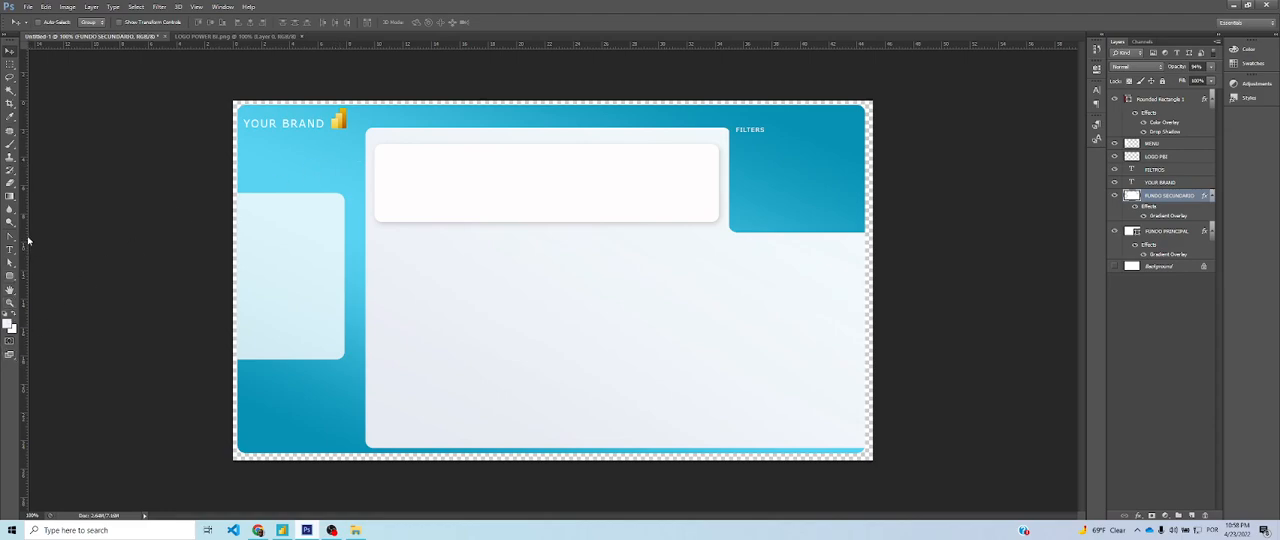
pyautogui.click(1167, 234)
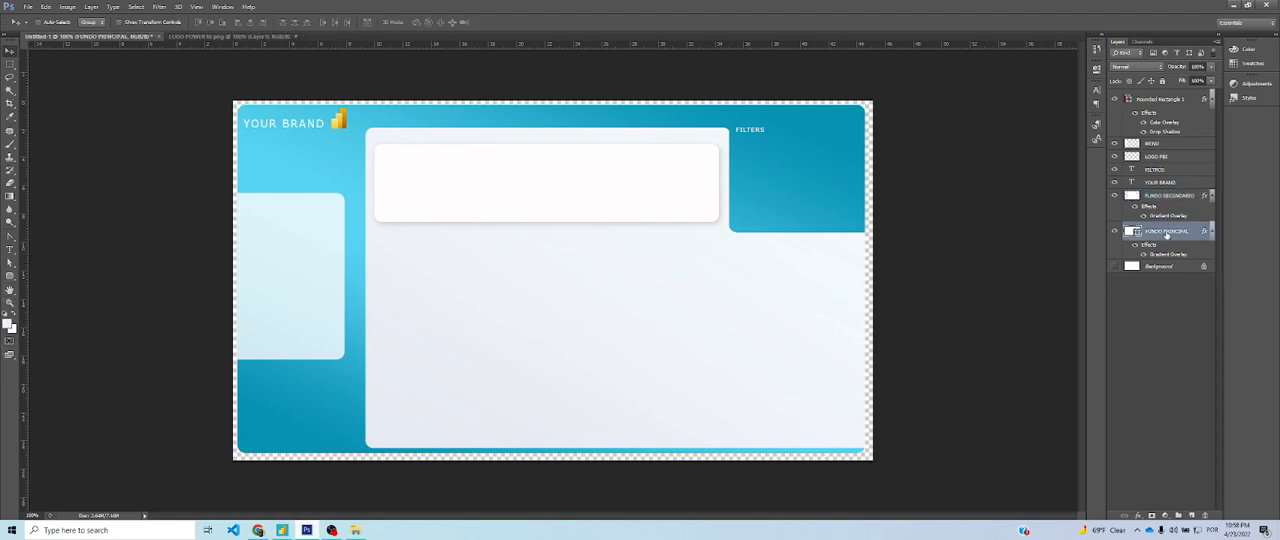
pyautogui.click(1114, 232)
pyautogui.click(1114, 232)
pyautogui.click(1115, 195)
pyautogui.click(1115, 195)
pyautogui.click(1115, 195)
pyautogui.click(1115, 195)
pyautogui.click(1152, 198)
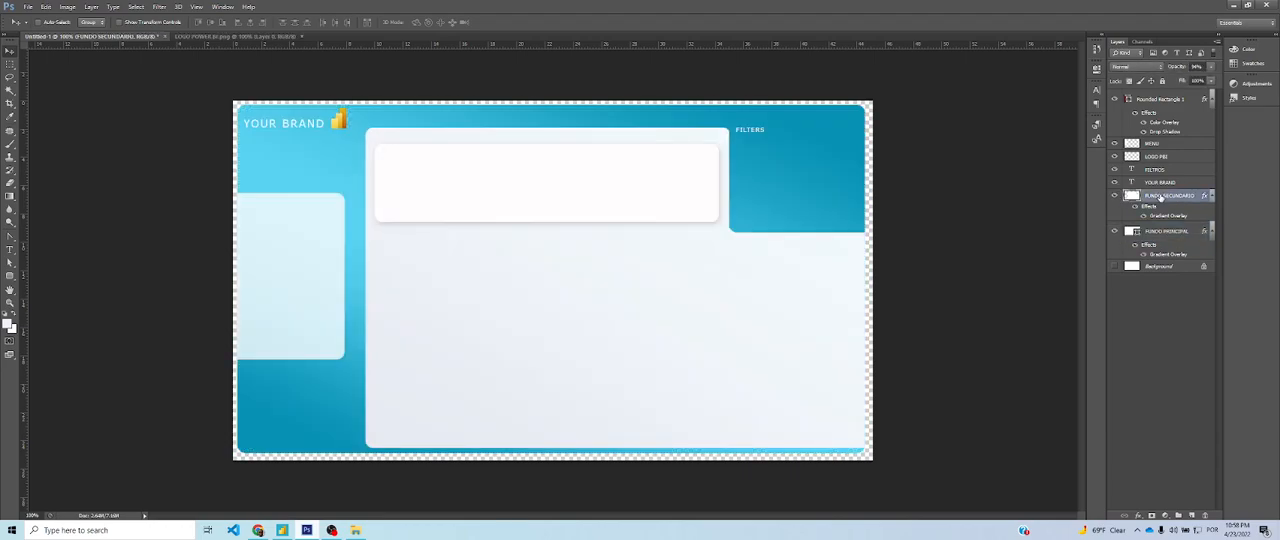
pyautogui.click(1114, 156)
pyautogui.click(1114, 156)
pyautogui.click(1115, 99)
pyautogui.click(1115, 99)
# Rename the rounded rectangle layer to FUNDO 3 and move it directly above FUNDO SECUNDARIO in the layer order
pyautogui.doubleClick(1147, 100)
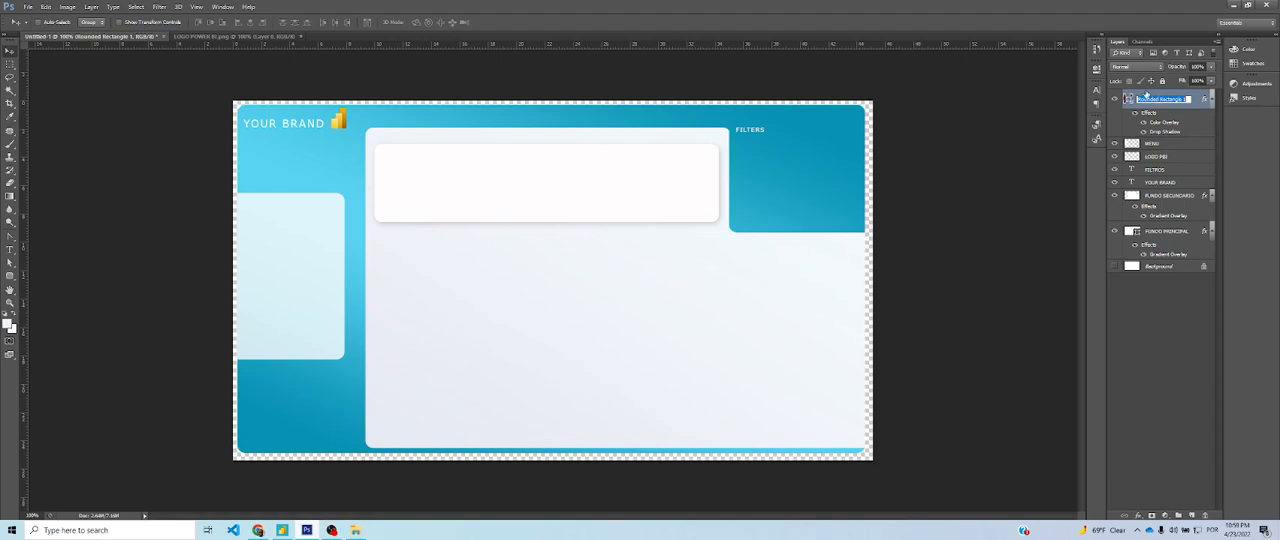
pyautogui.write('FUNDO 3')
pyautogui.press('Return')
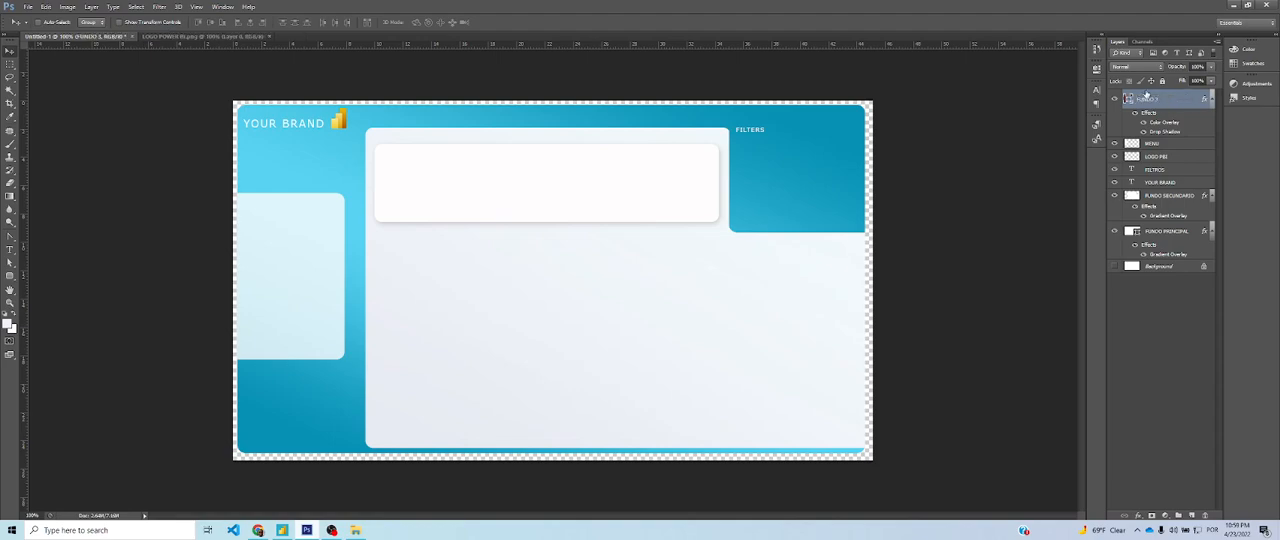
pyautogui.moveTo(1146, 93); pyautogui.dragTo(1166, 188)
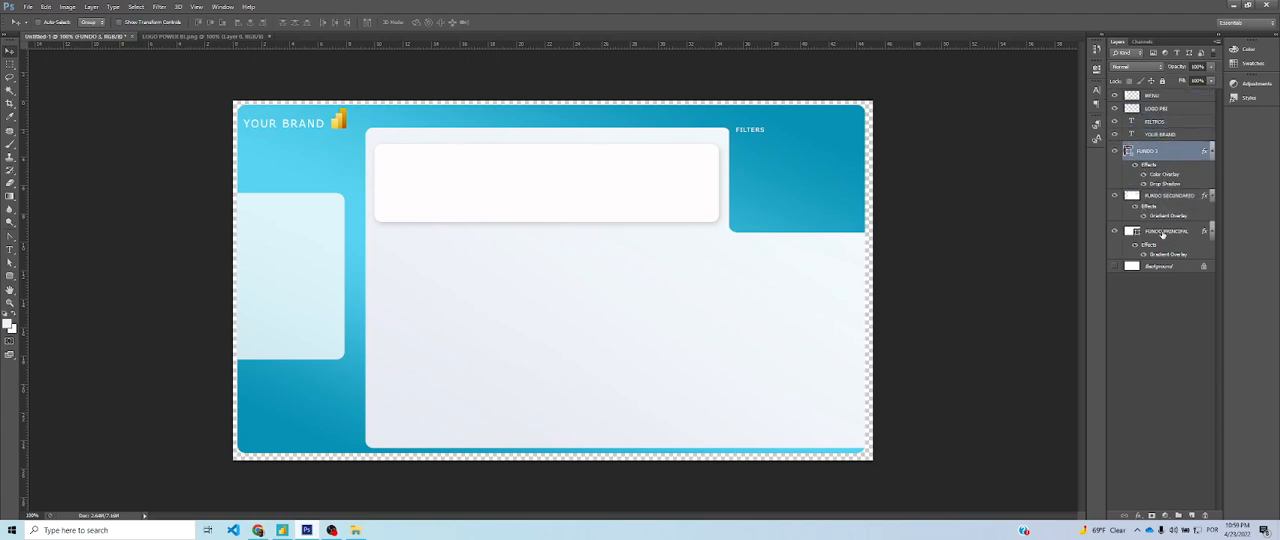
# Check the contents of FUNDO PRINCIPAL, FUNDO SECUNDARIO and FUNDO 3 by hiding and showing each layer
pyautogui.click(1150, 233)
pyautogui.click(1116, 232)
pyautogui.click(1116, 232)
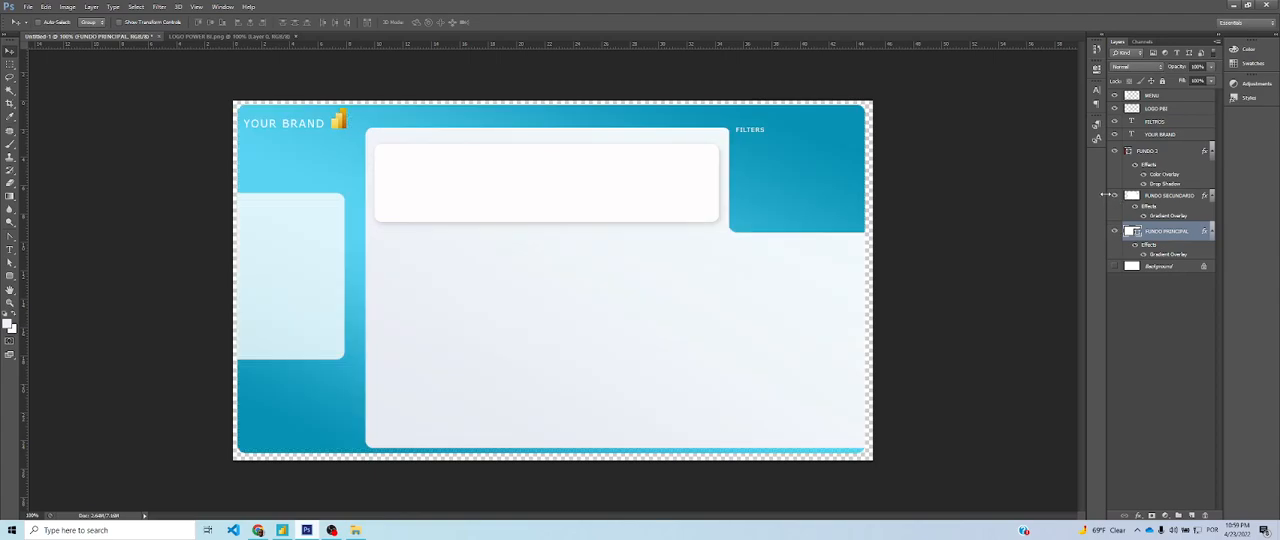
pyautogui.click(1115, 196)
pyautogui.click(1115, 196)
pyautogui.click(1115, 151)
pyautogui.click(1115, 151)
# Rasterize the FUNDO 3 and FUNDO PRINCIPAL shape layers
pyautogui.rightClick(1158, 150)
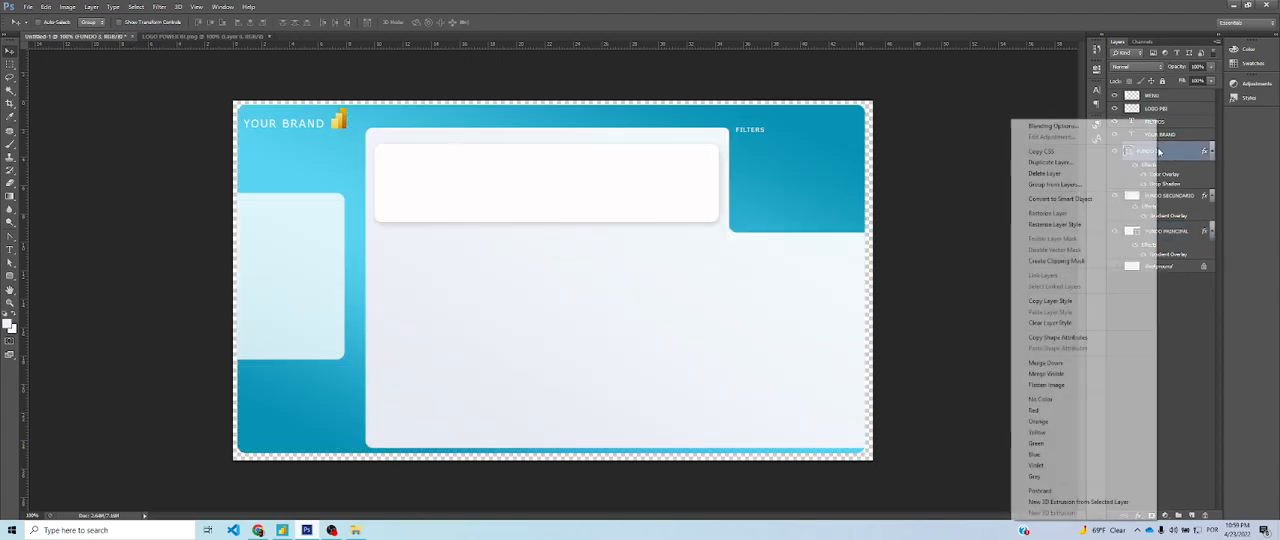
pyautogui.click(1085, 213)
pyautogui.rightClick(1166, 188)
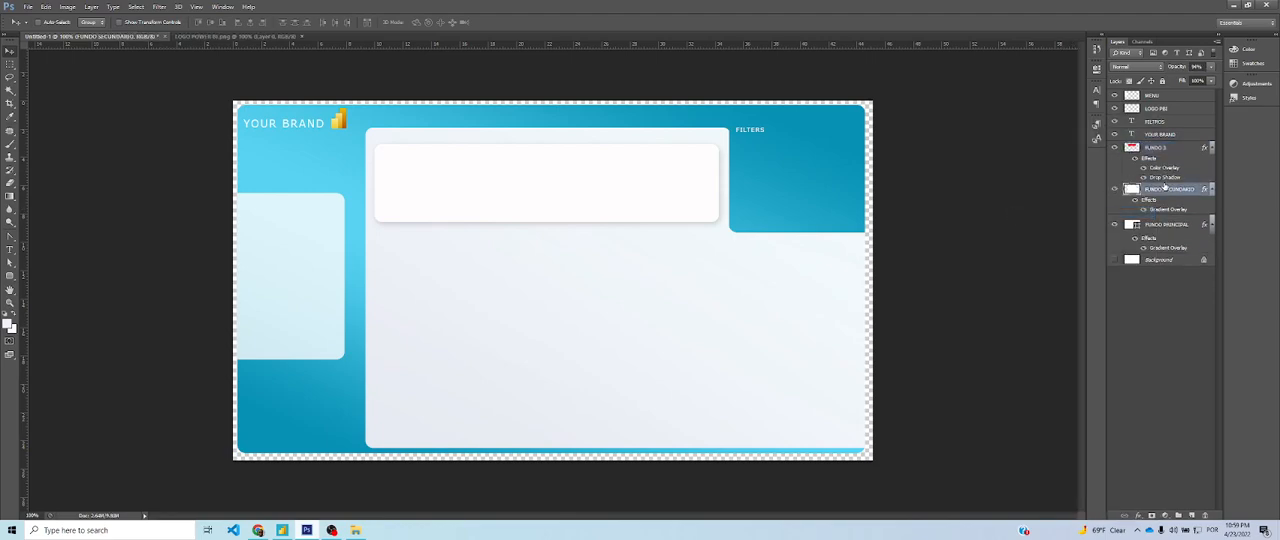
pyautogui.click(1190, 208)
pyautogui.click(1180, 225)
pyautogui.rightClick(1180, 224)
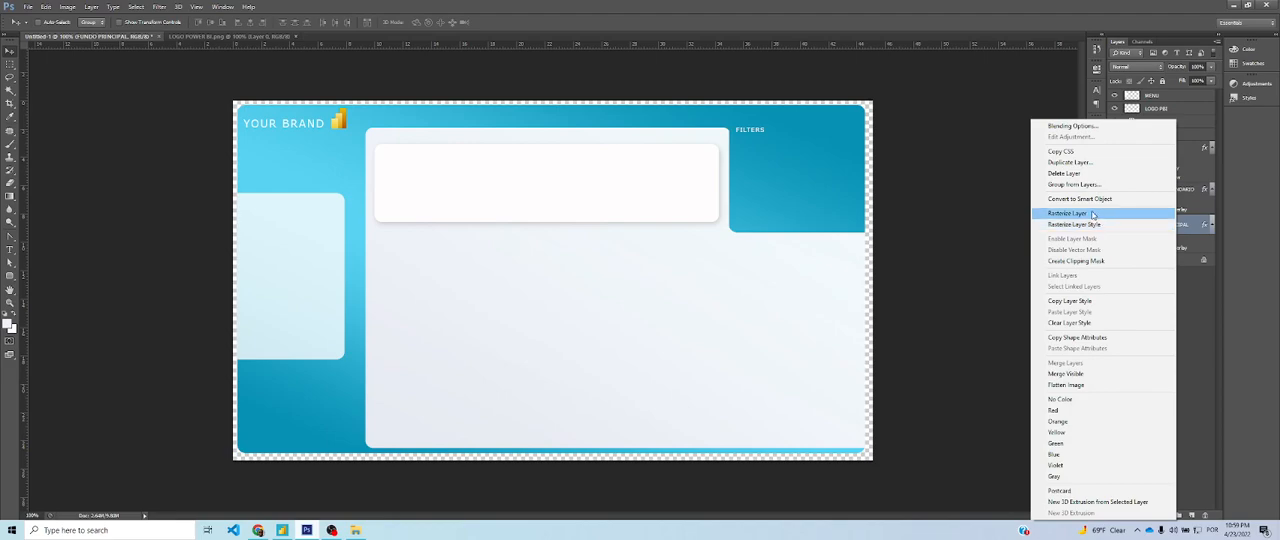
pyautogui.click(1180, 211)
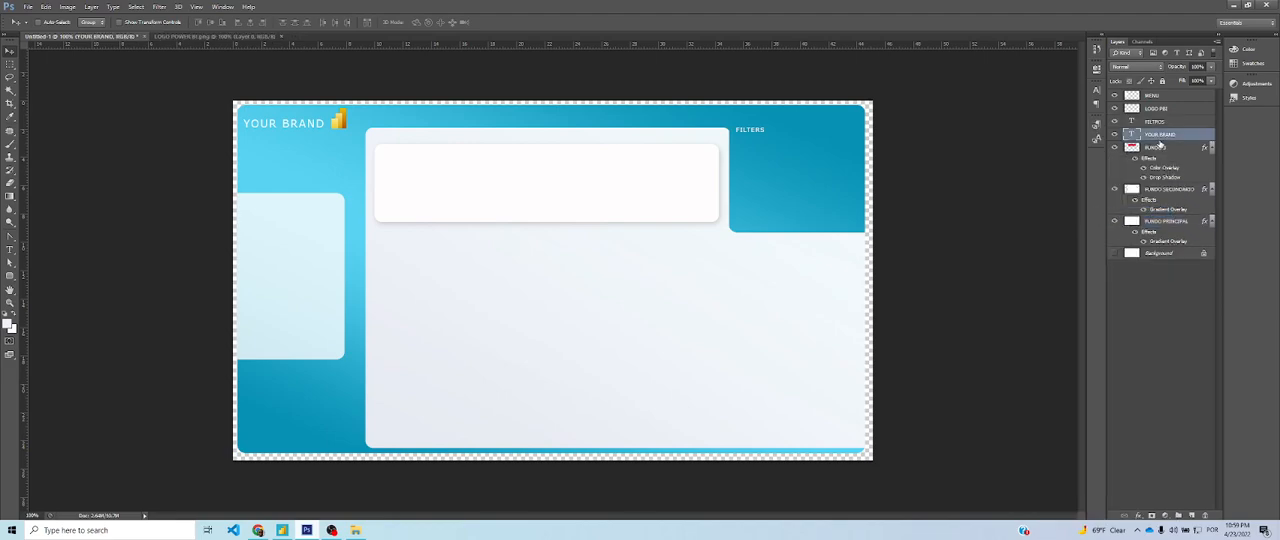
# Draw a thin red rectangle about 611 x 5 px across the middle of the white card, above the FUNDO 3 layer
pyautogui.click(1169, 153)
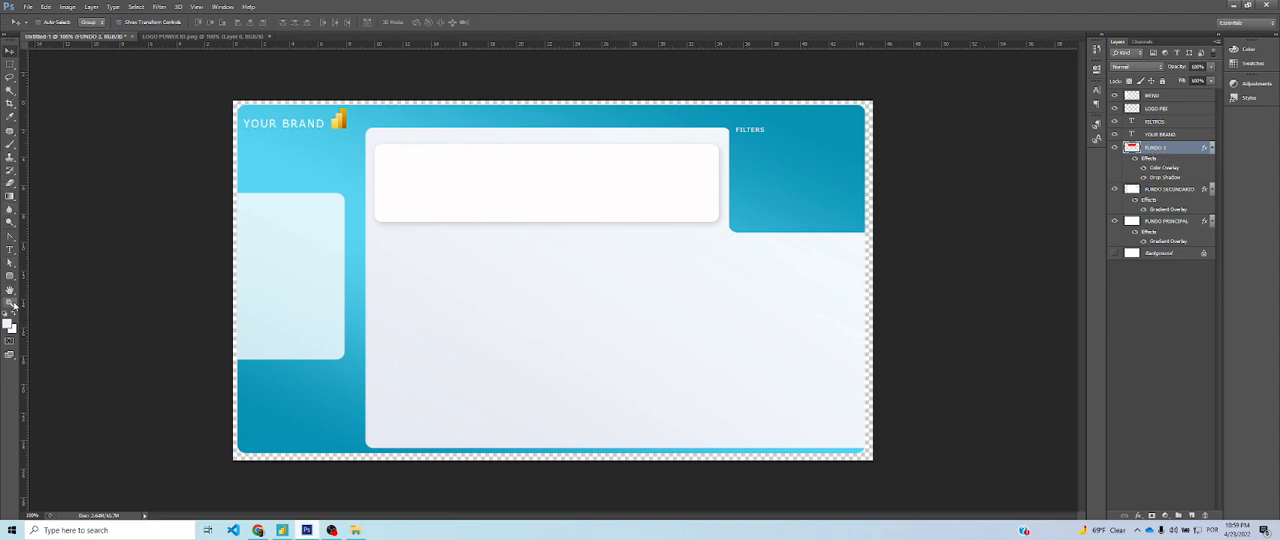
pyautogui.click(10, 275)
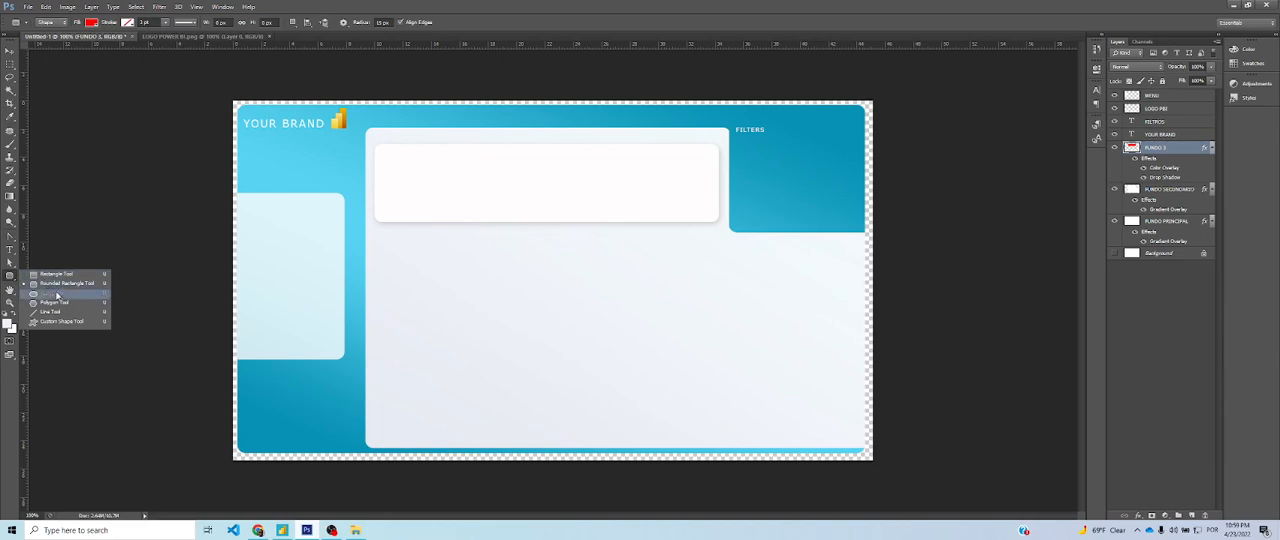
pyautogui.click(55, 274)
pyautogui.moveTo(401, 175); pyautogui.dragTo(705, 177)
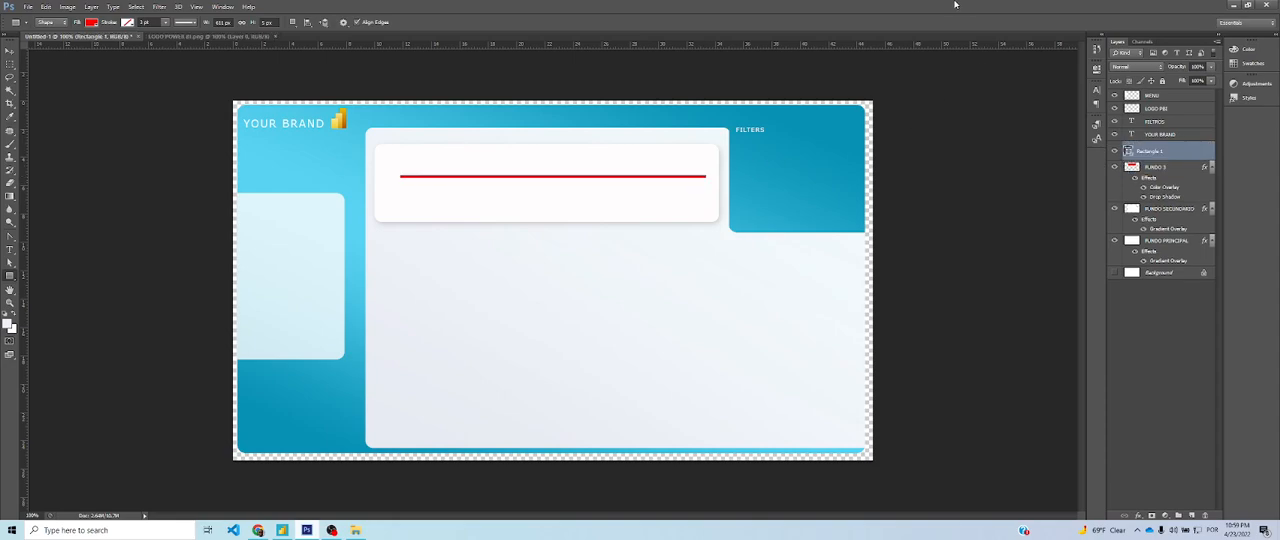
# Nudge the thin red rectangle slightly down to the vertical middle of the white card
pyautogui.press('v')
pyautogui.press('Down')
pyautogui.press('Down')
pyautogui.press('Down')
pyautogui.press('Down')
pyautogui.press('Down')
pyautogui.press('Down')
pyautogui.press('Down')
pyautogui.press('Down')
pyautogui.press('Down')
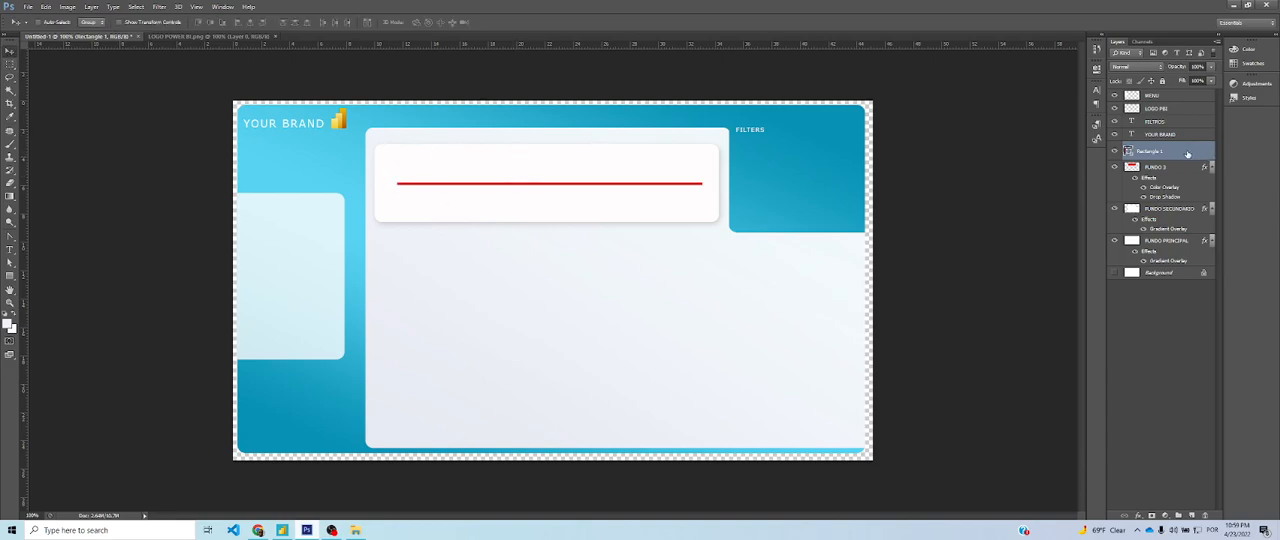
# Cut the rectangle's shape out of FUNDO 3 and FUNDO SECUNDARIO, removing the rectangle layer and clearing the selection
pyautogui.keyDown('ctrl'); pyautogui.click(1129, 152); pyautogui.keyUp('ctrl')
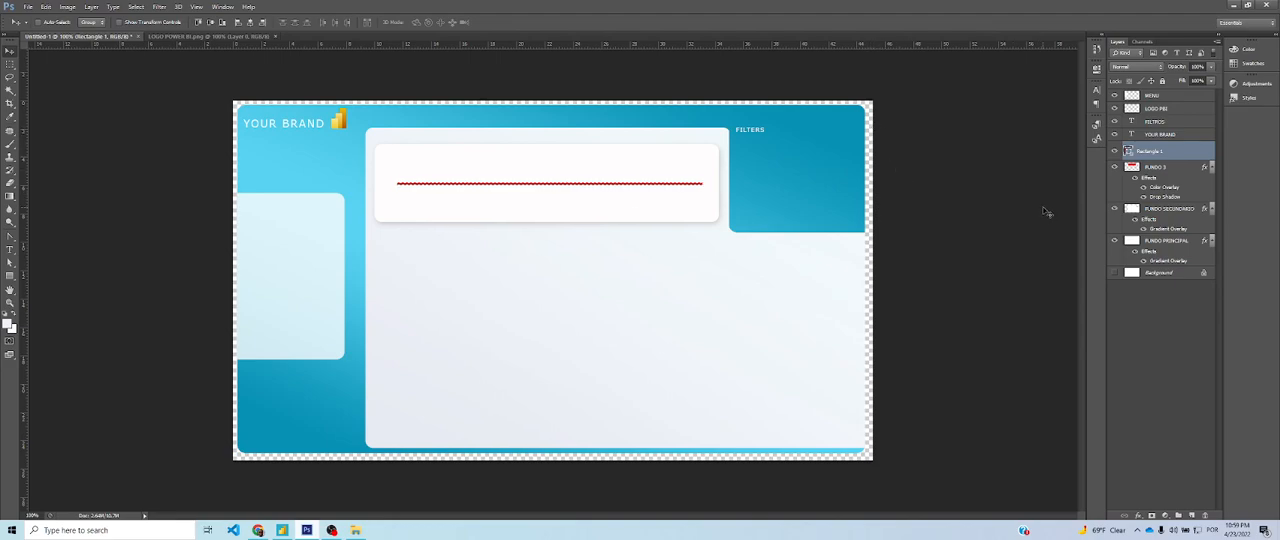
pyautogui.press('Delete')
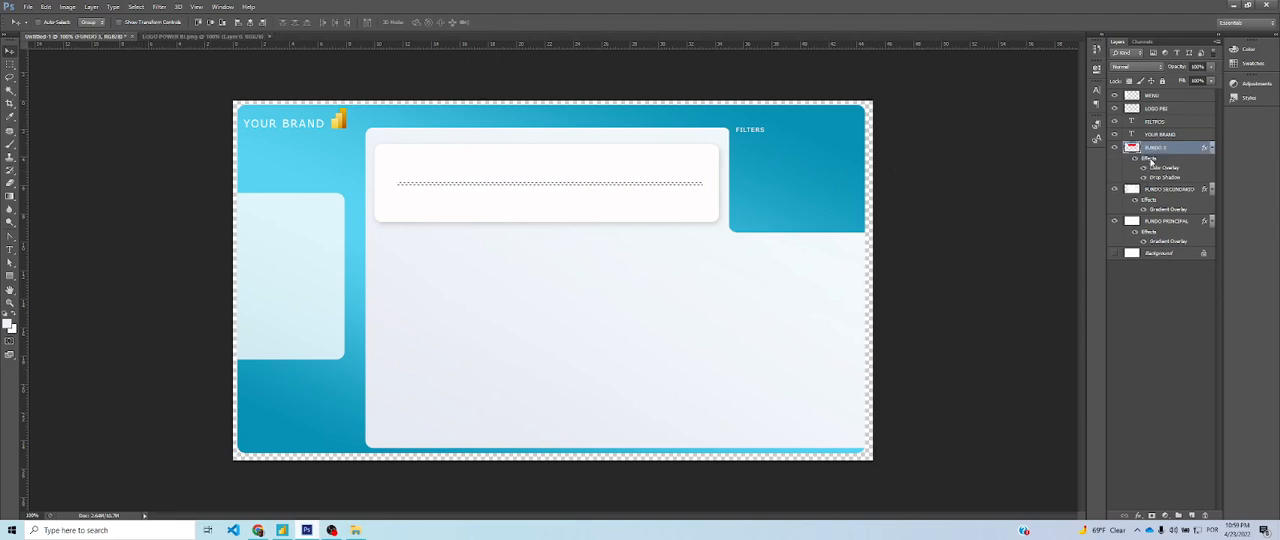
pyautogui.click(1150, 190)
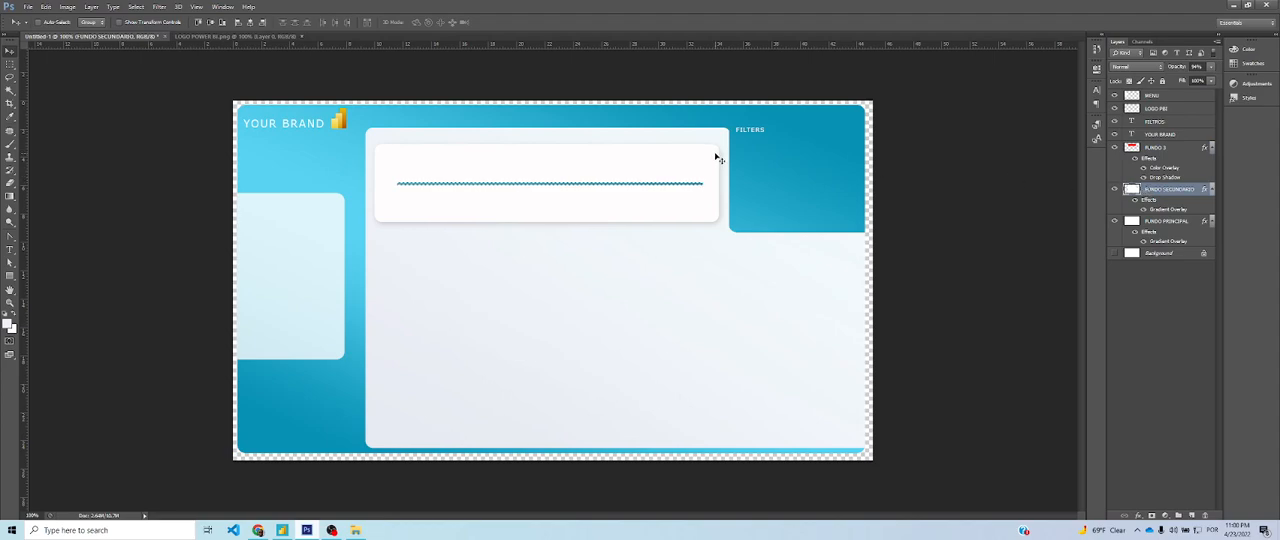
pyautogui.hotkey('ctrl', 'd')
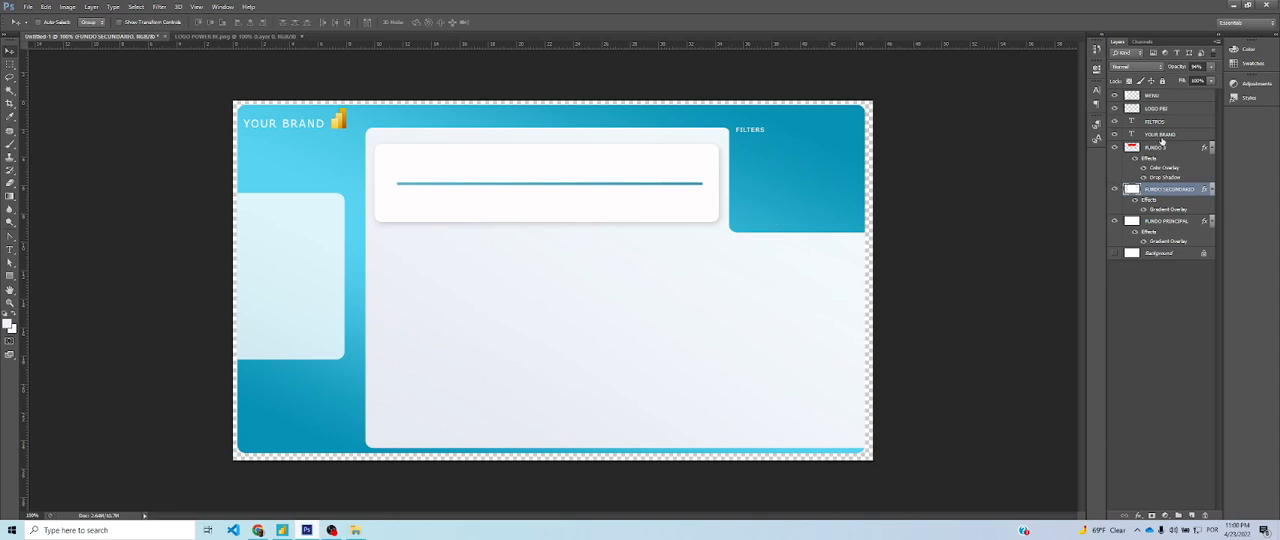
# Save the design as a PNG in the AULA 1 folder, replacing the existing FUNDO 2 file
pyautogui.hotkey('ctrl', 'shift', 's')
pyautogui.click(483, 264)
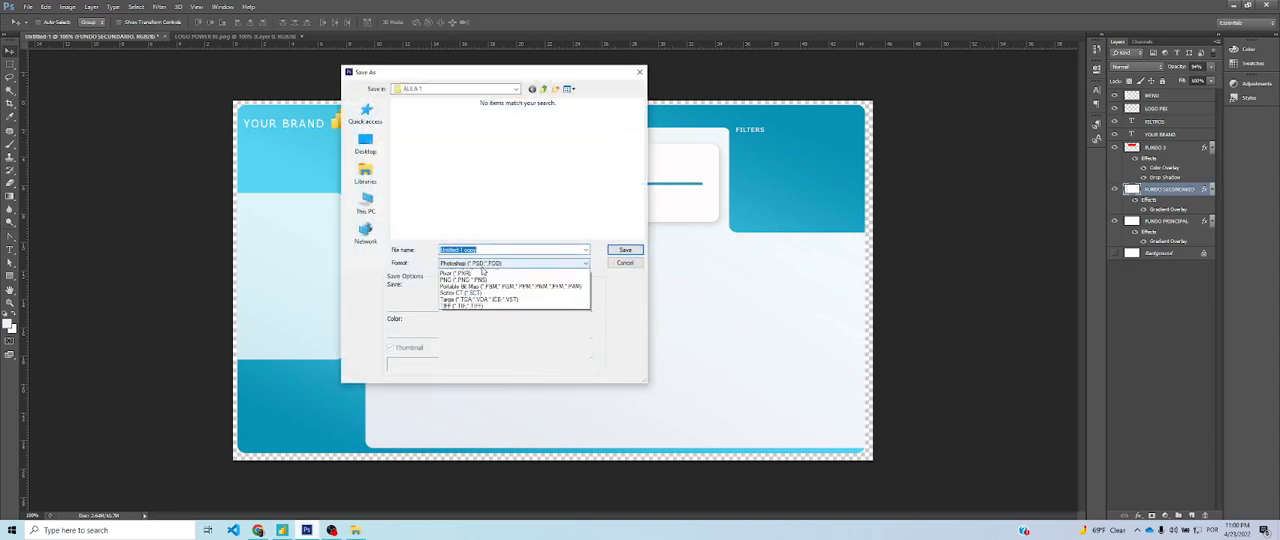
pyautogui.click(483, 384)
pyautogui.click(431, 141)
pyautogui.click(637, 249)
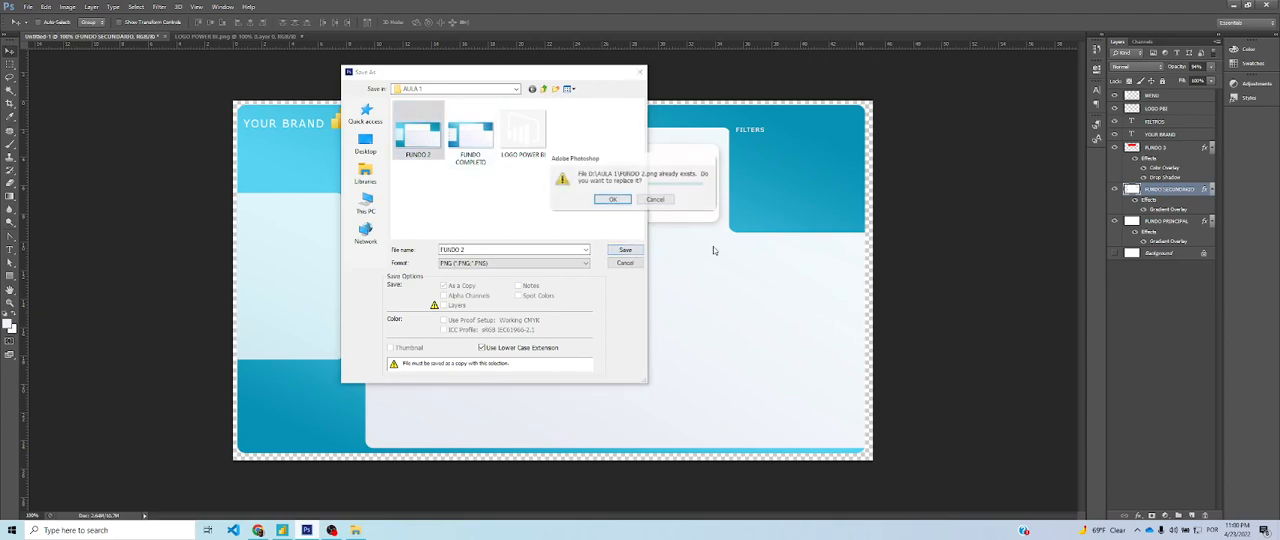
pyautogui.click(613, 201)
pyautogui.click(508, 167)
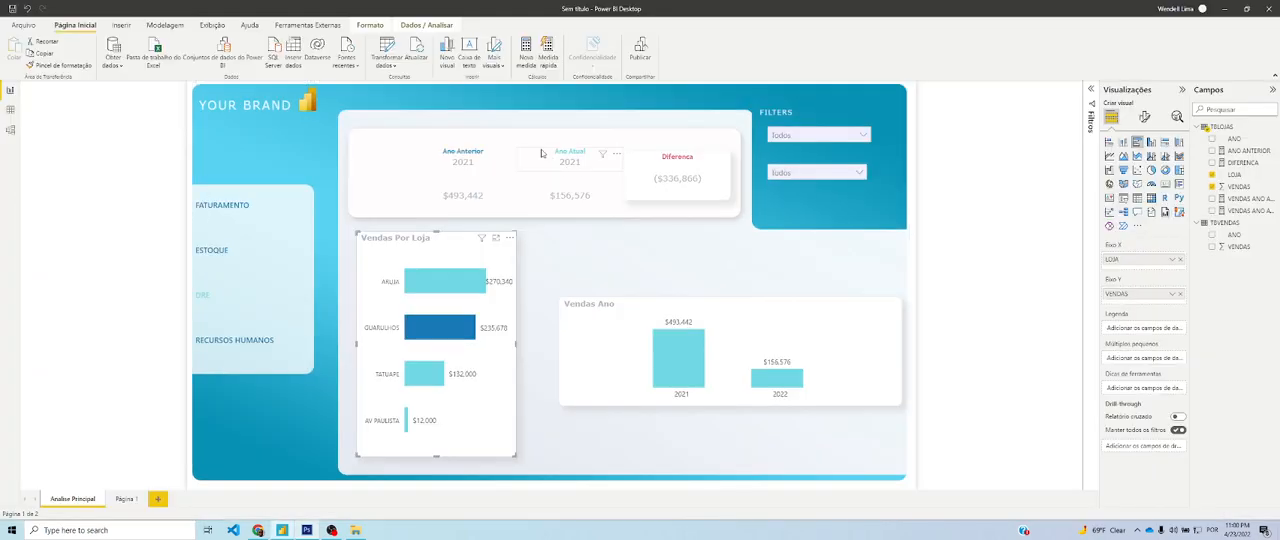
# In Power BI, replace the Analise Principal page's background image with the updated FUNDO 2 file from AULA 1
pyautogui.click(559, 96)
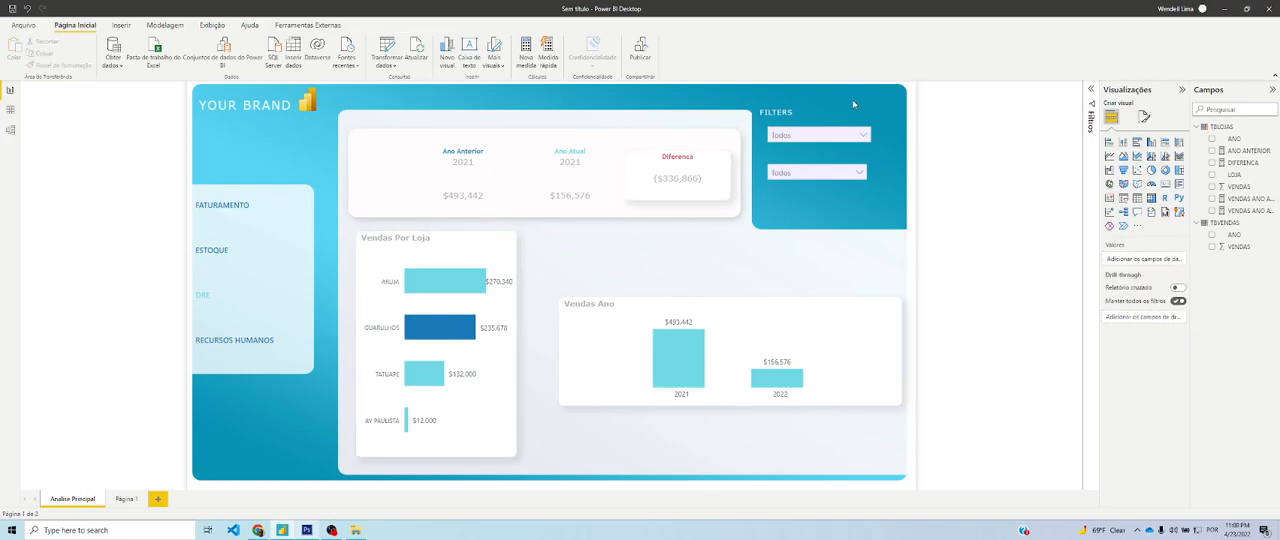
pyautogui.click(1144, 116)
pyautogui.click(1143, 164)
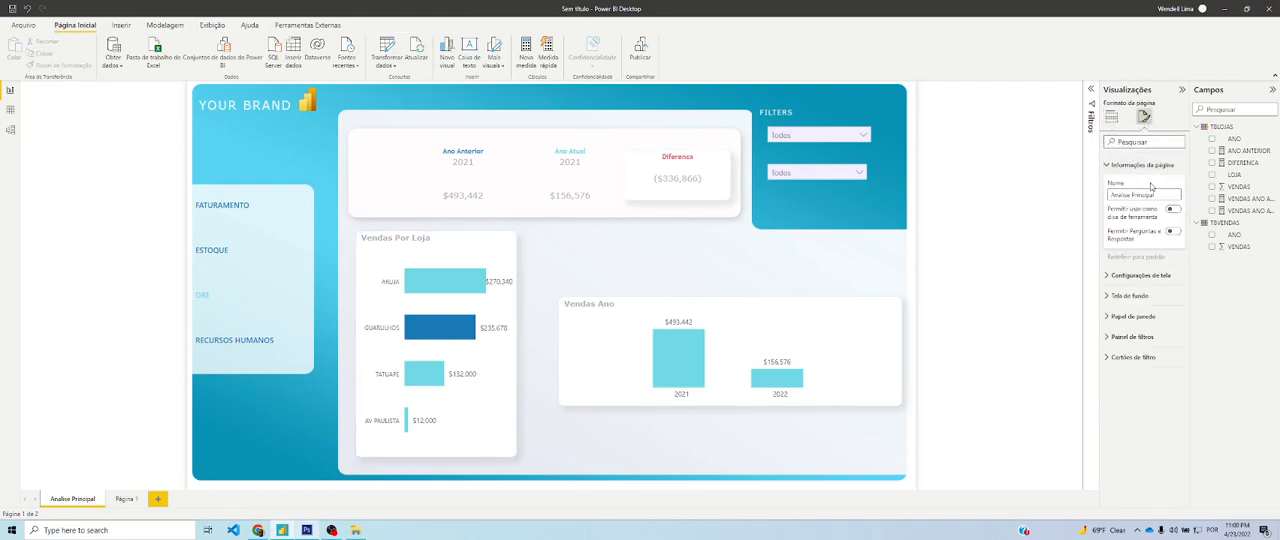
pyautogui.click(1145, 165)
pyautogui.click(1142, 207)
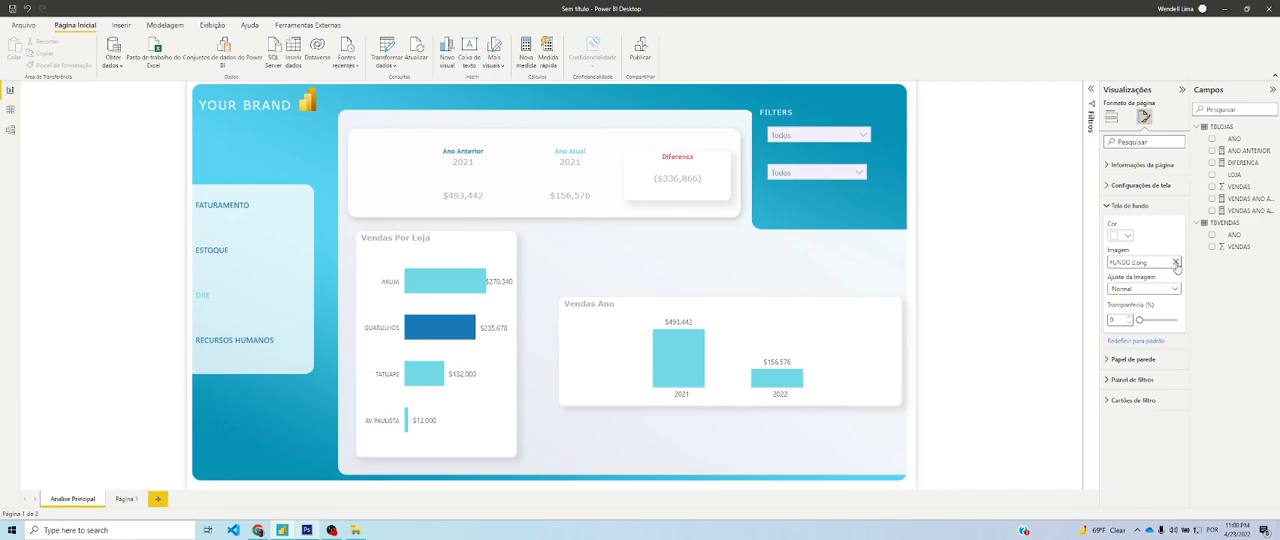
pyautogui.click(1176, 263)
pyautogui.click(1176, 263)
pyautogui.click(115, 92)
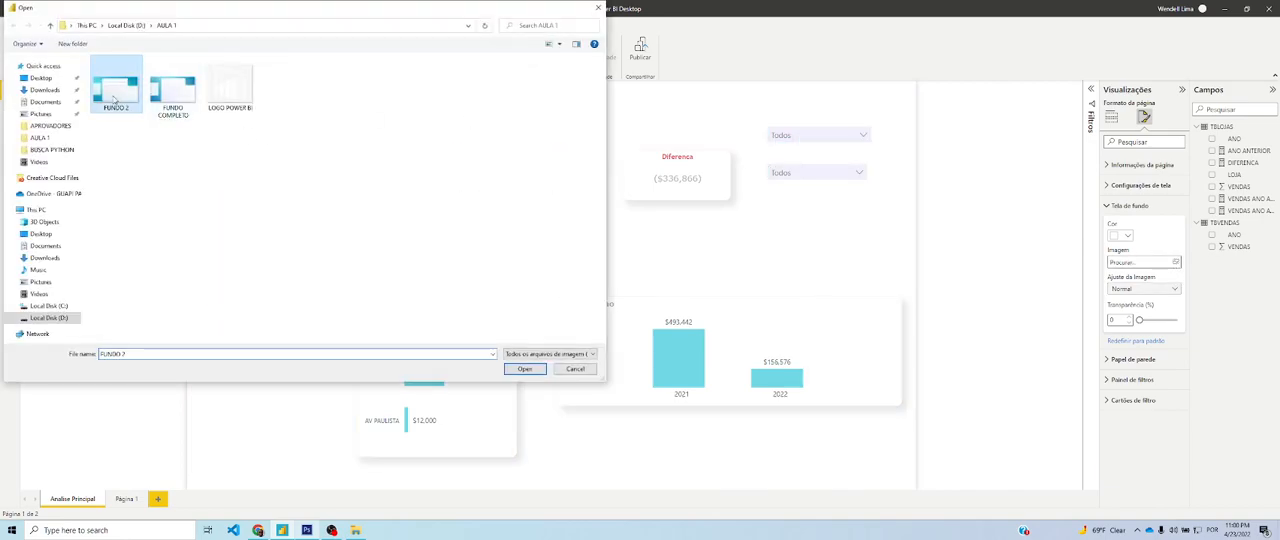
pyautogui.doubleClick(115, 96)
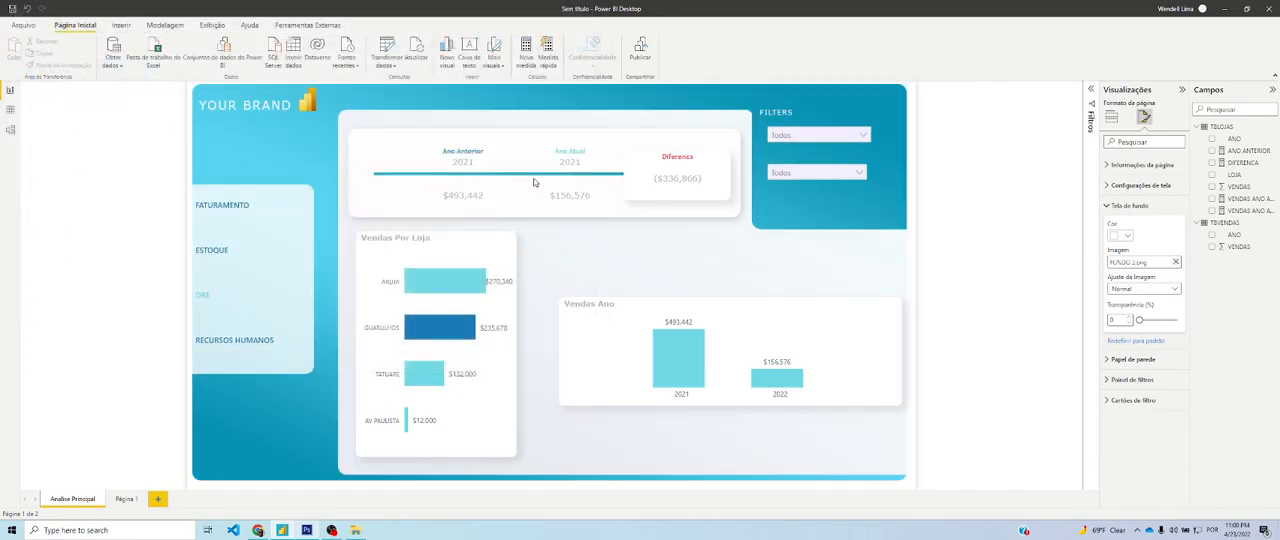
# Move the Diferença card slightly up within the white summary card and deselect it
pyautogui.click(721, 198)
pyautogui.moveTo(720, 198); pyautogui.dragTo(718, 194)
pyautogui.click(727, 87)
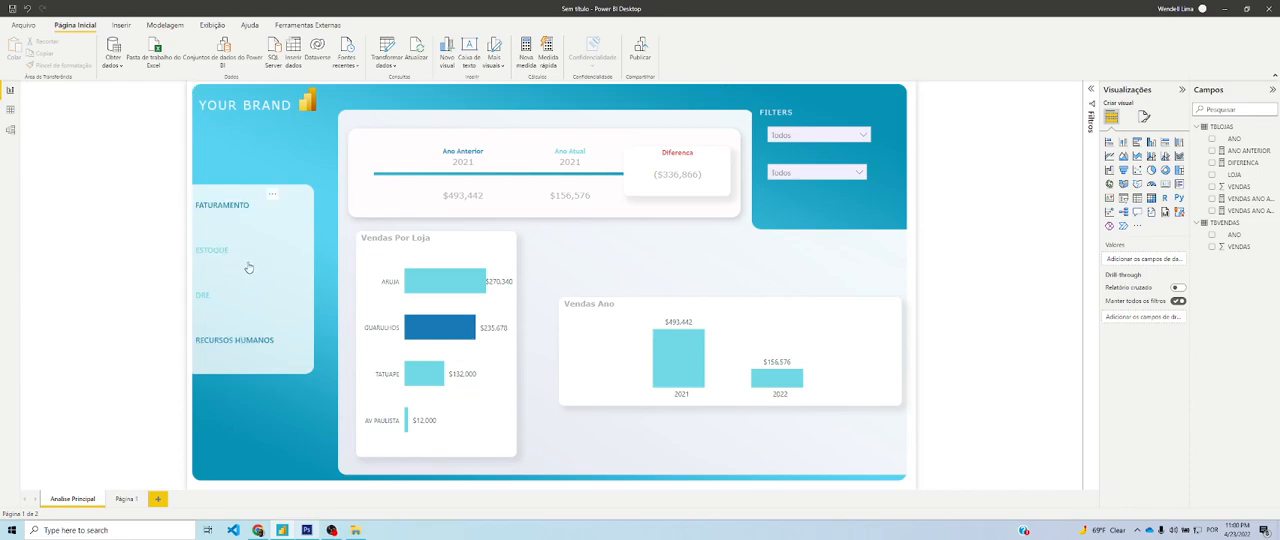
# Try placing the LOGO POWER BI image, shrunk to a small size between YOUR BRAND and FATURAMENTO, and delete it
pyautogui.click(122, 25)
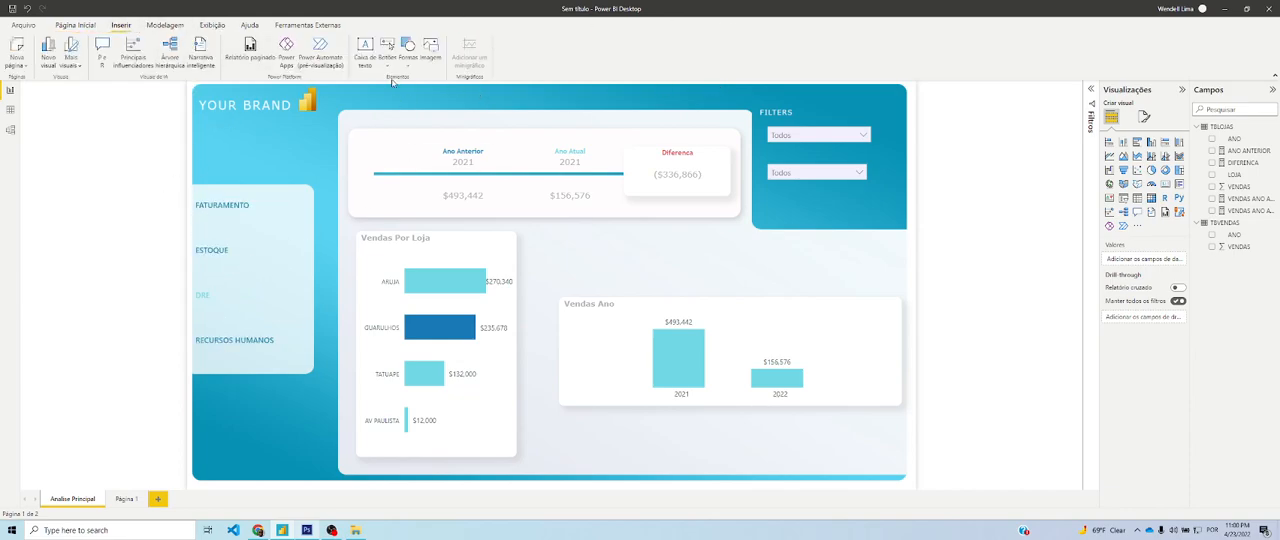
pyautogui.click(432, 58)
pyautogui.doubleClick(258, 97)
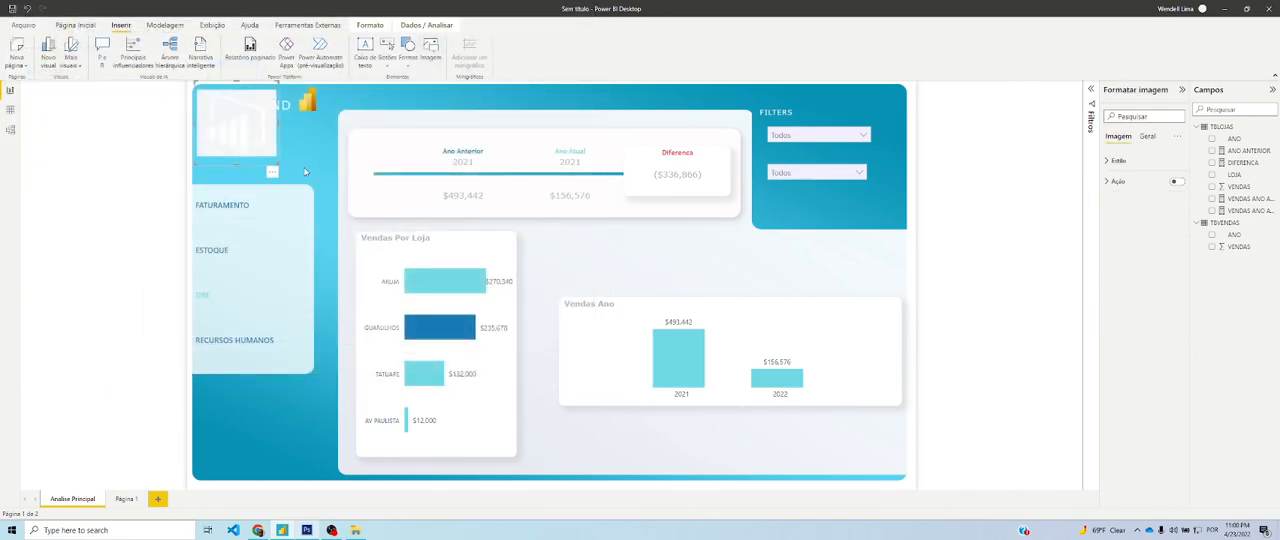
pyautogui.moveTo(270, 156); pyautogui.dragTo(201, 208)
pyautogui.moveTo(228, 160); pyautogui.dragTo(228, 160)
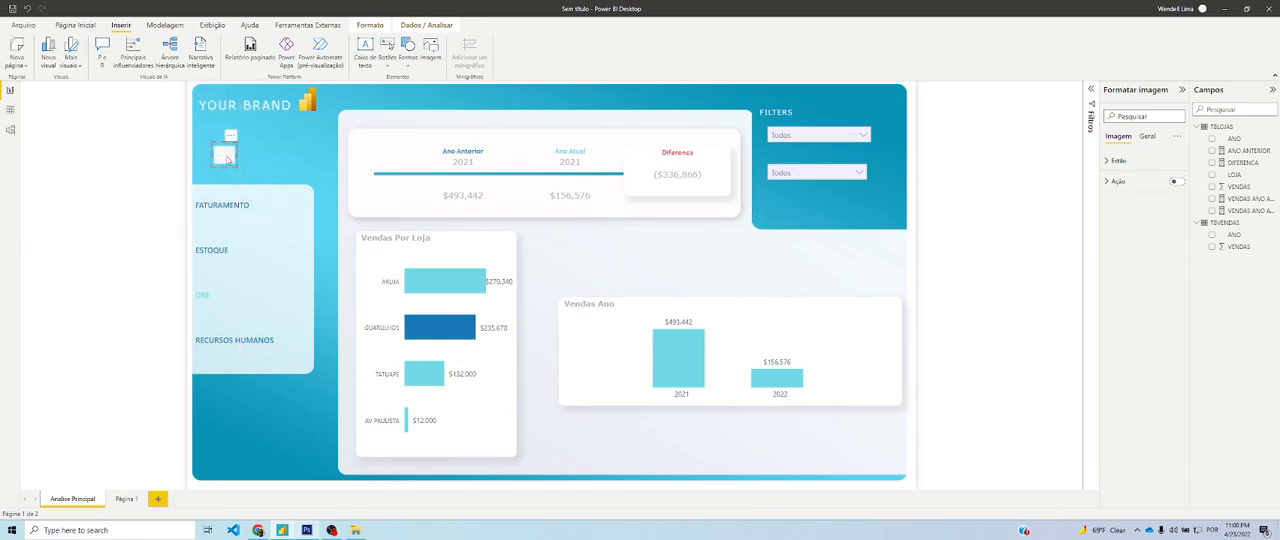
pyautogui.press('Delete')
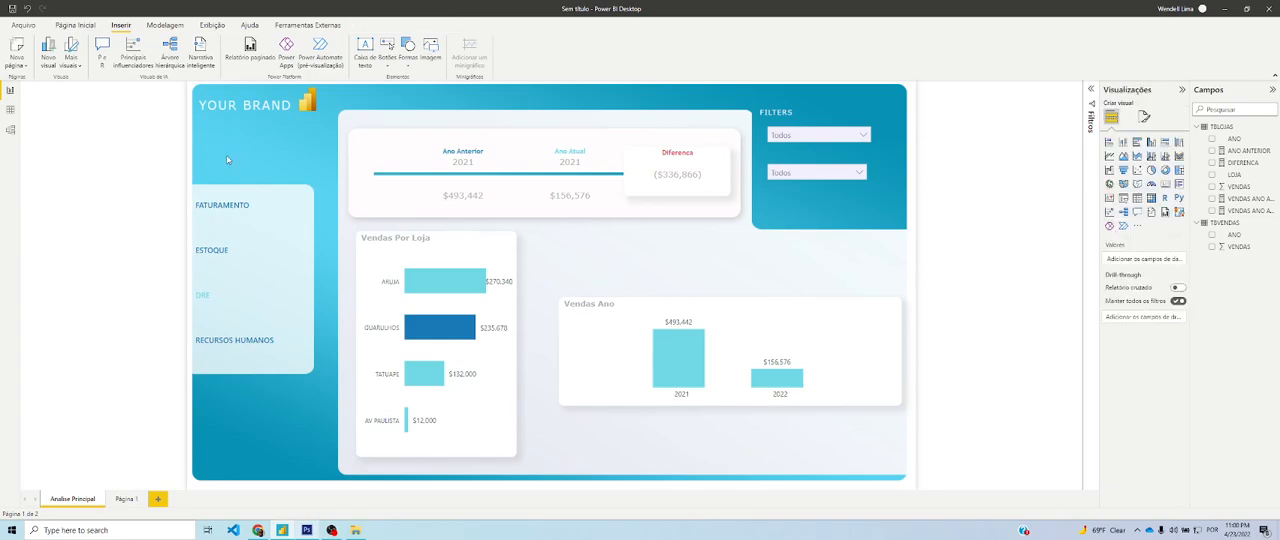